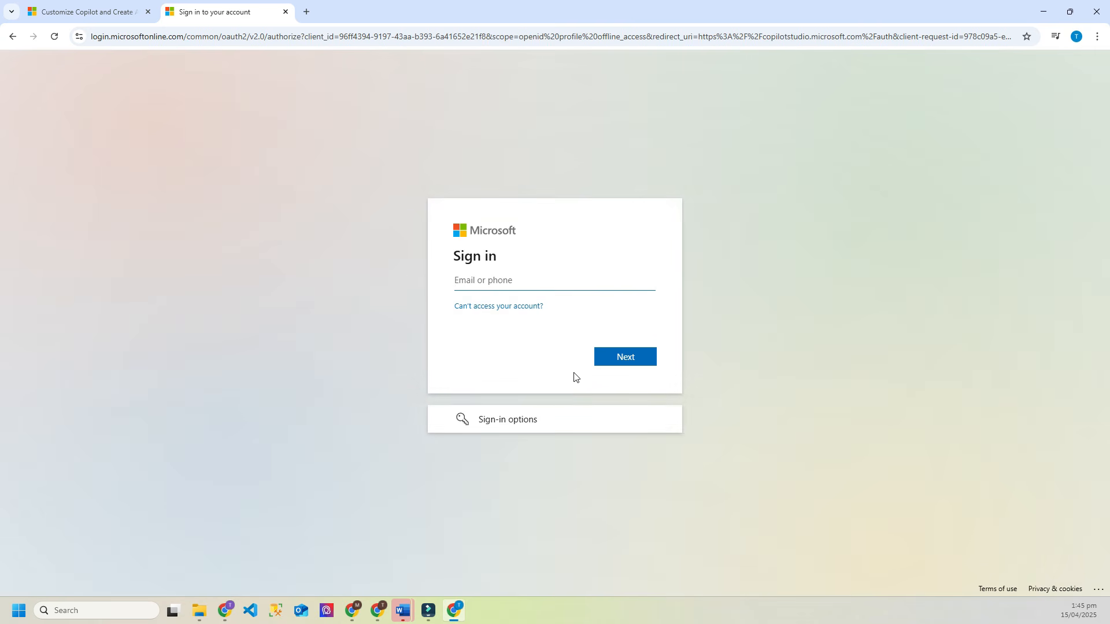
# Step: Start the free Copilot Studio trial, keeping New Zealand as the region
pyautogui.click(107, 13)
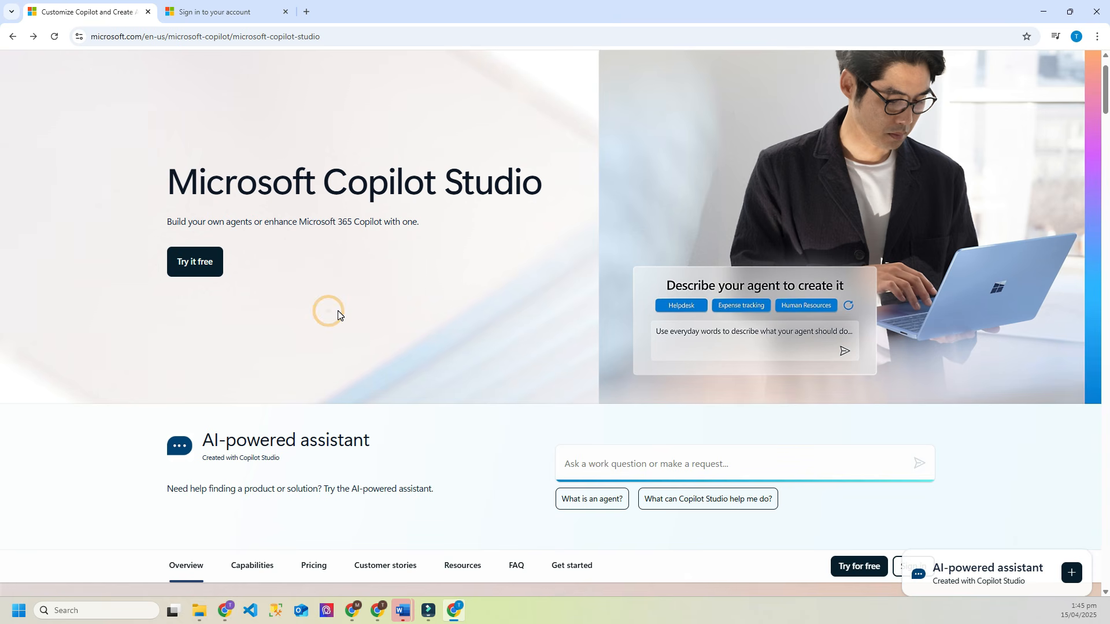
pyautogui.click(197, 265)
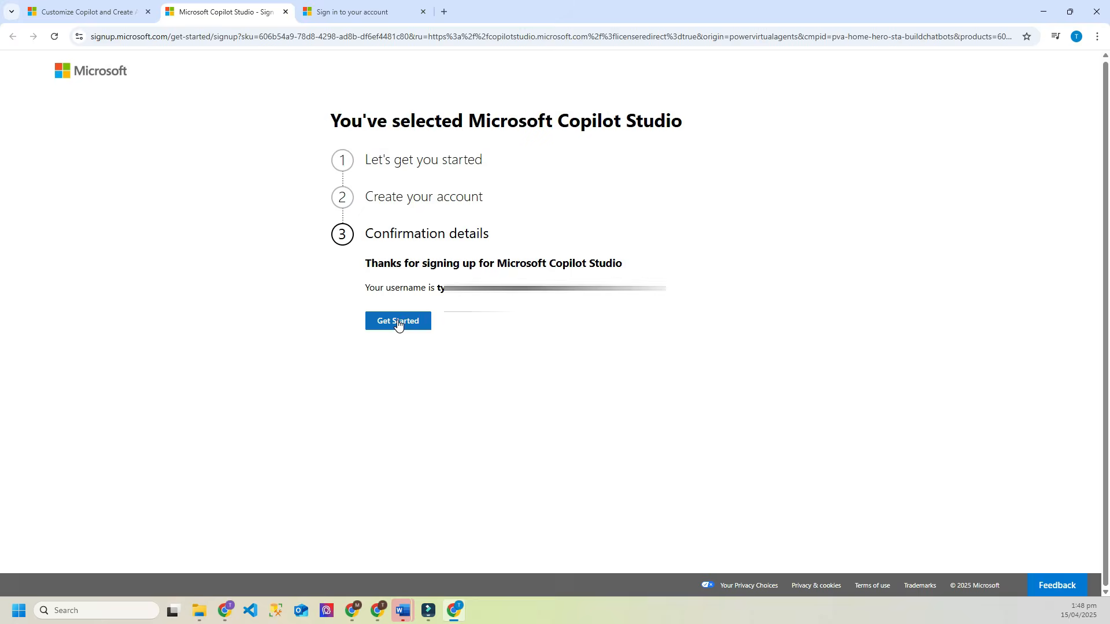
pyautogui.click(398, 322)
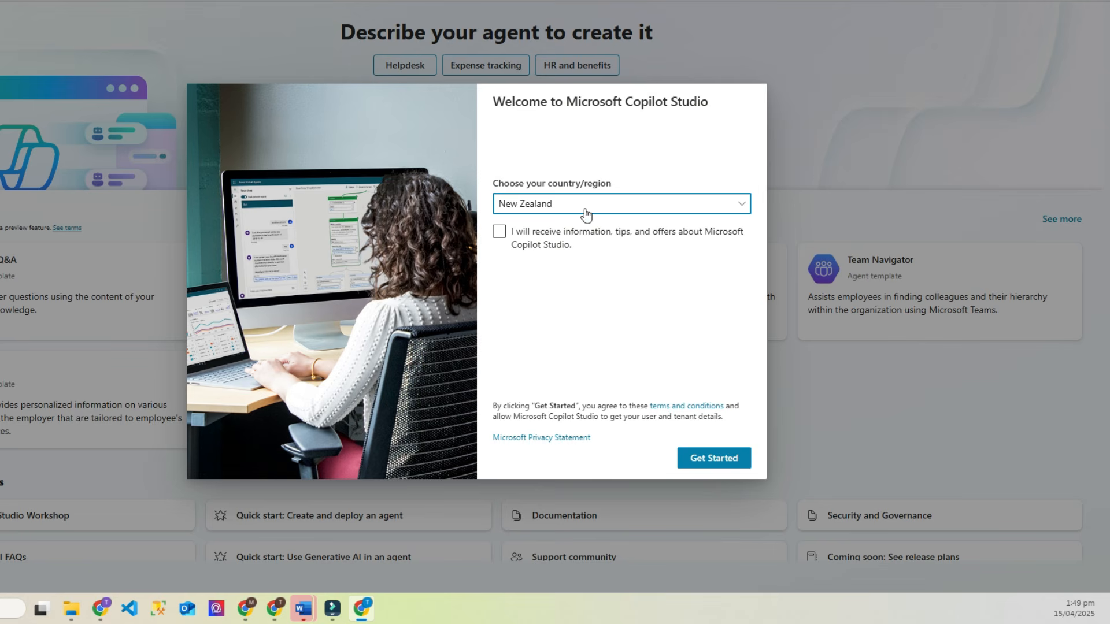
pyautogui.click(720, 458)
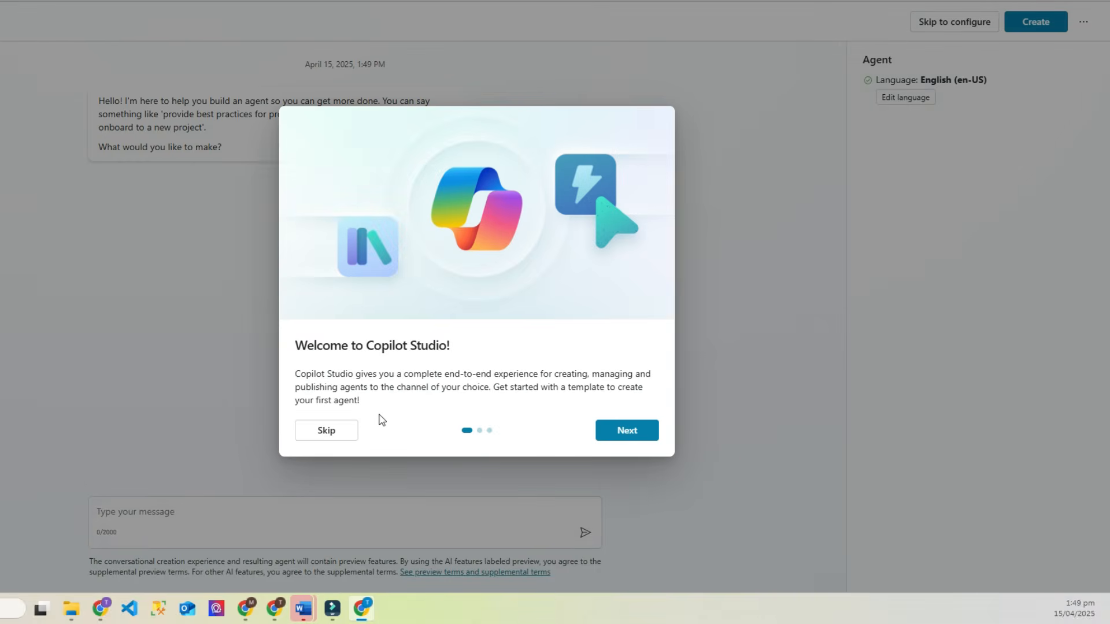
# Step: Skip the welcome tour and look over the assistant's welcome message
pyautogui.click(329, 429)
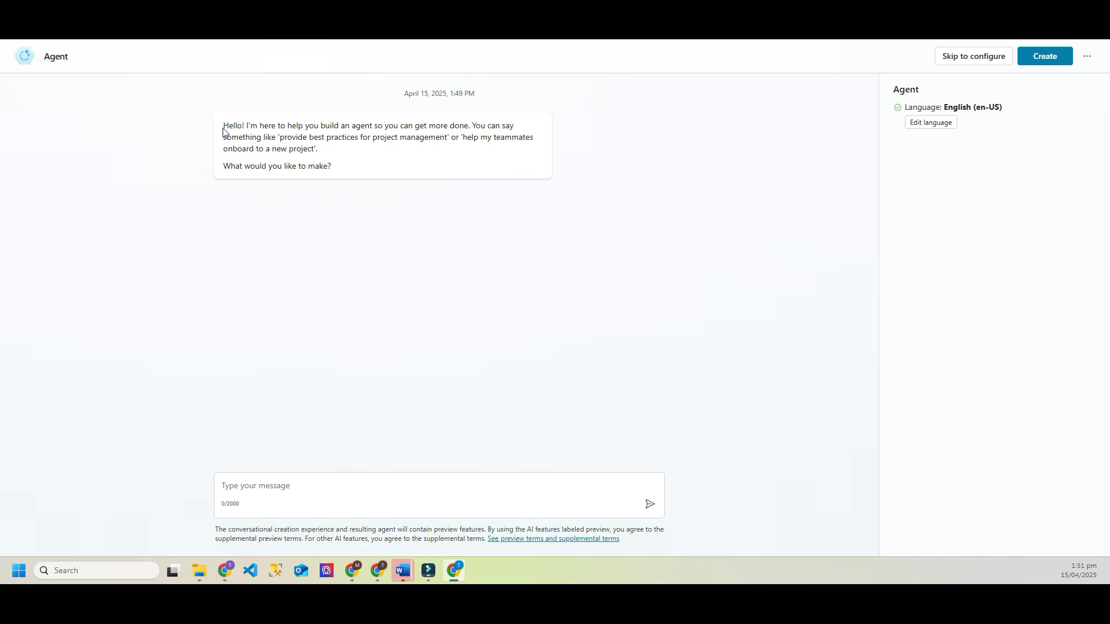
pyautogui.moveTo(223, 129); pyautogui.dragTo(404, 174)
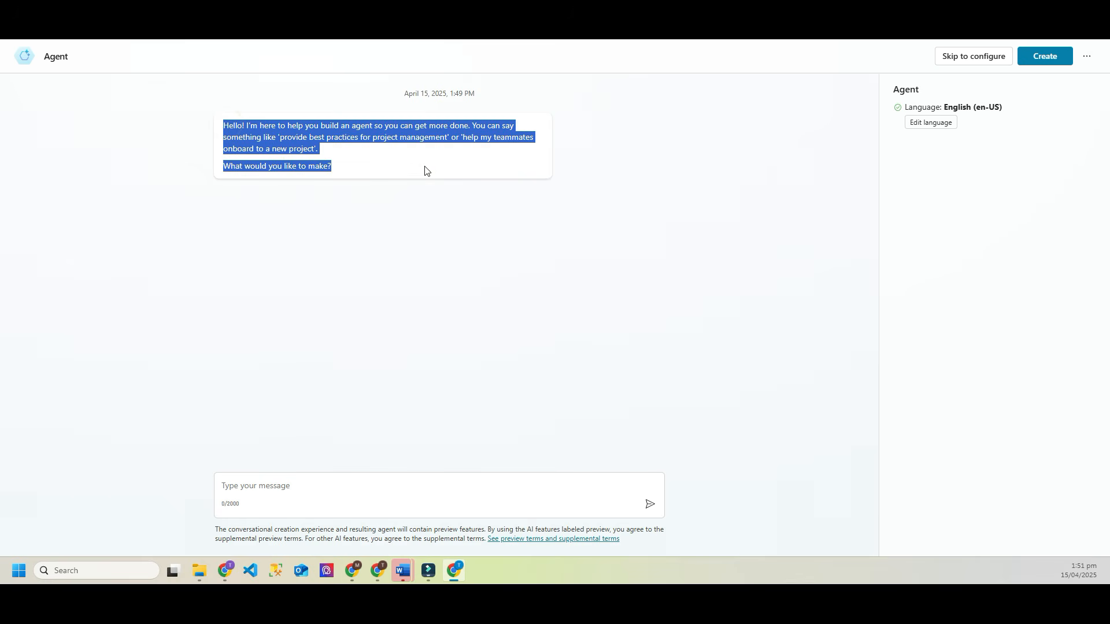
pyautogui.click(424, 155)
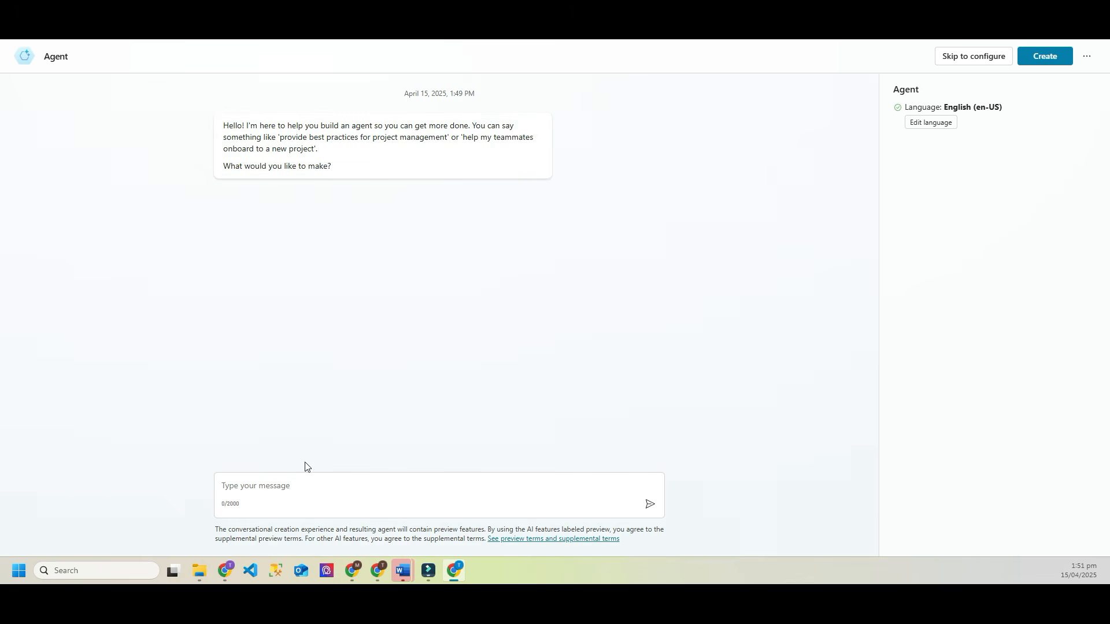
# Step: Paste the Smoky Joe's BBQ Shack order-taking agent description into the message box
pyautogui.click(271, 486)
pyautogui.click(660, 356)
pyautogui.click(265, 483)
pyautogui.write("We own a BBQ shop called Smoky Joe's BBQ Shack. We want to build a Copilot agent to handle new customer orders. Customers choose their main meat, sides, sauce, and portion size. They also specify pickup or delivery. The order is then emailed to our kitchen.")
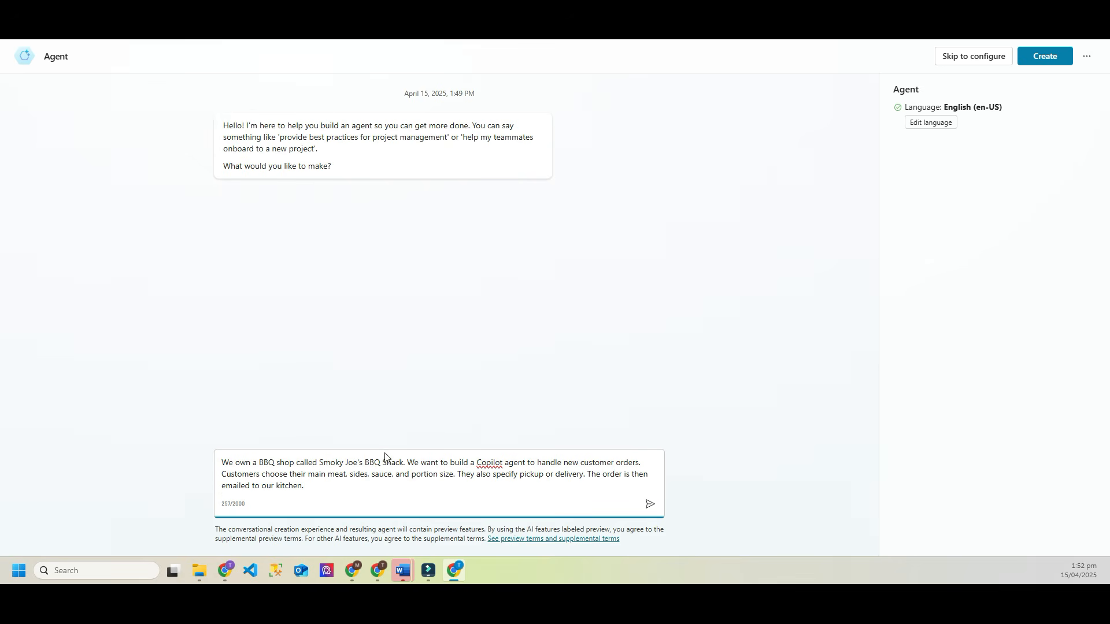
# Step: Send the BBQ shop description, then reply 'Yes that is great name' to accept the name
pyautogui.click(651, 505)
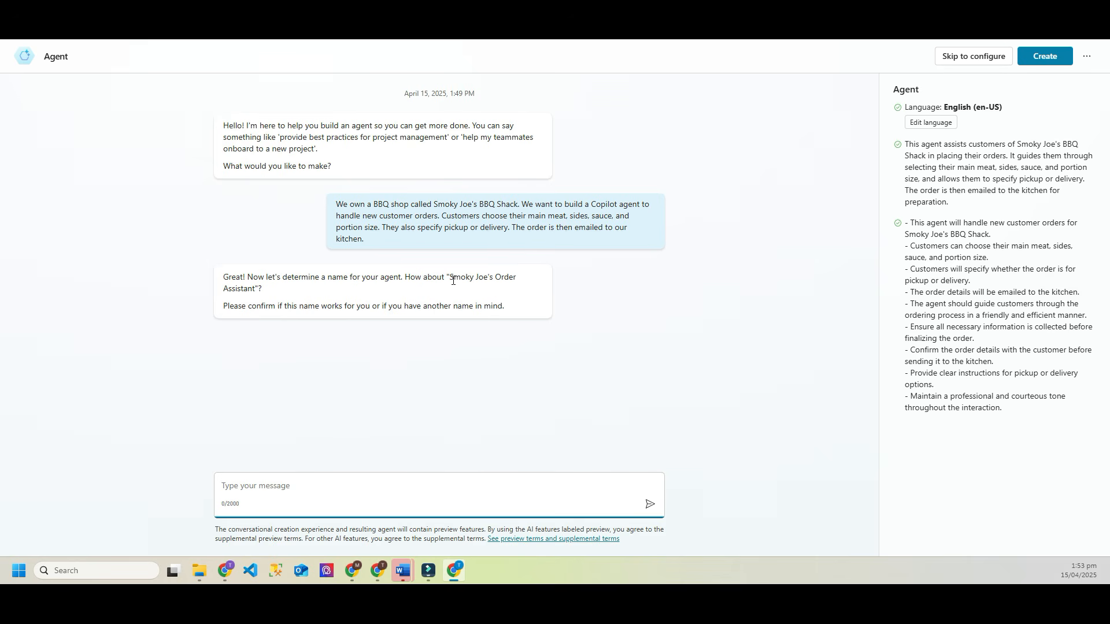
pyautogui.click(256, 485)
pyautogui.write('Yes that is great name')
pyautogui.press('Return')
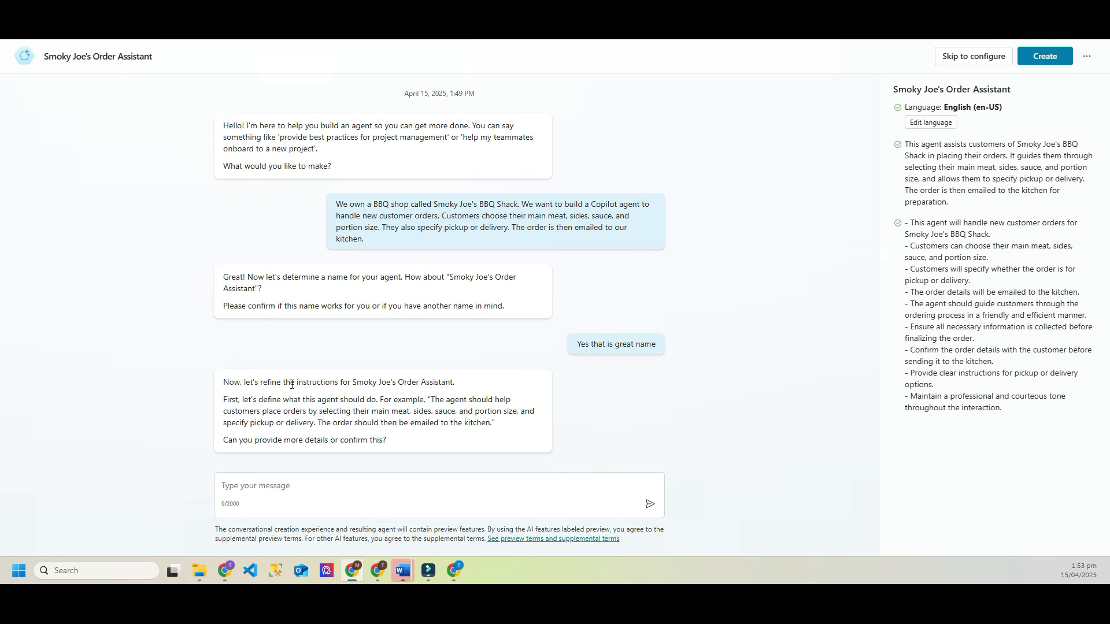
# Step: Reply 'confirm' to approve the proposed ordering instructions
pyautogui.moveTo(292, 384); pyautogui.dragTo(460, 398)
pyautogui.click(458, 399)
pyautogui.click(249, 485)
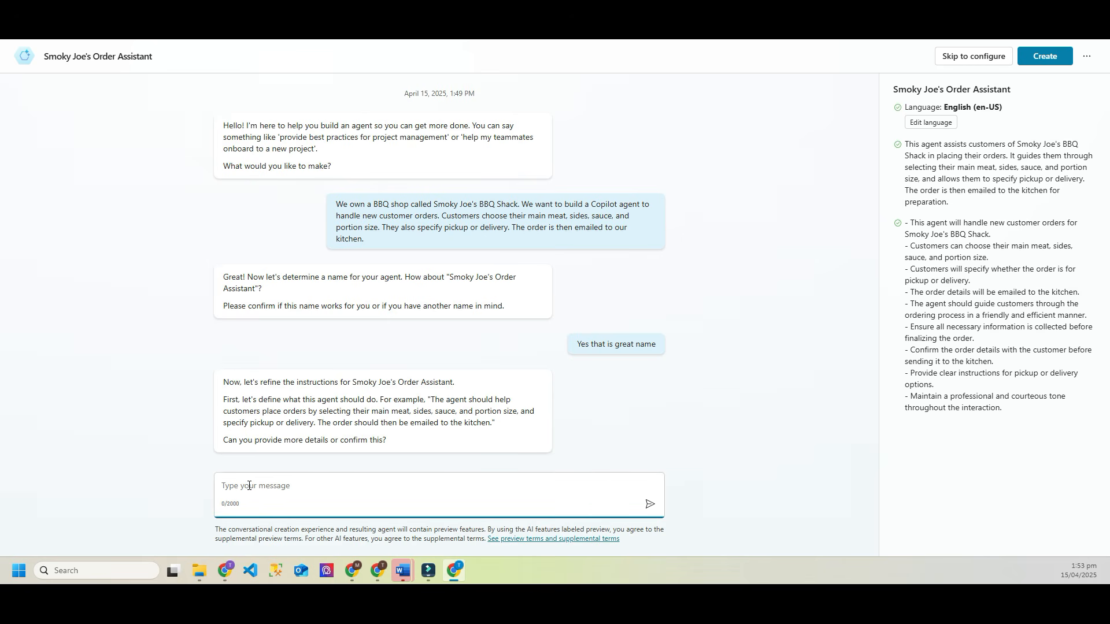
pyautogui.write('confirm')
pyautogui.press('Return')
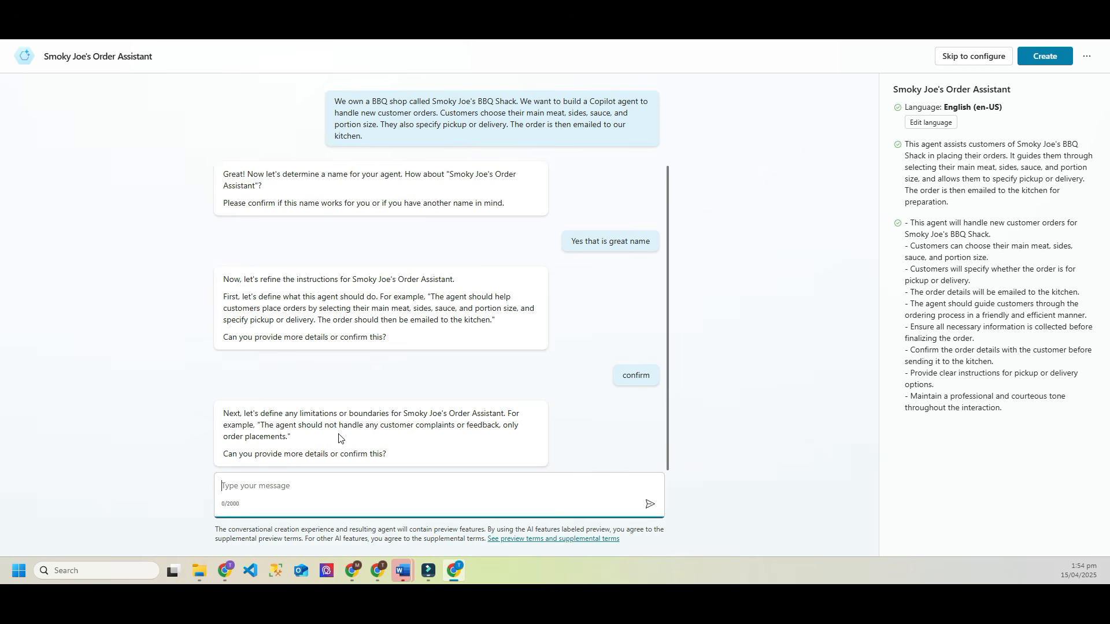
# Step: Discard a draft note about complaints and reply 'confirm' to accept the limitation
pyautogui.click(248, 486)
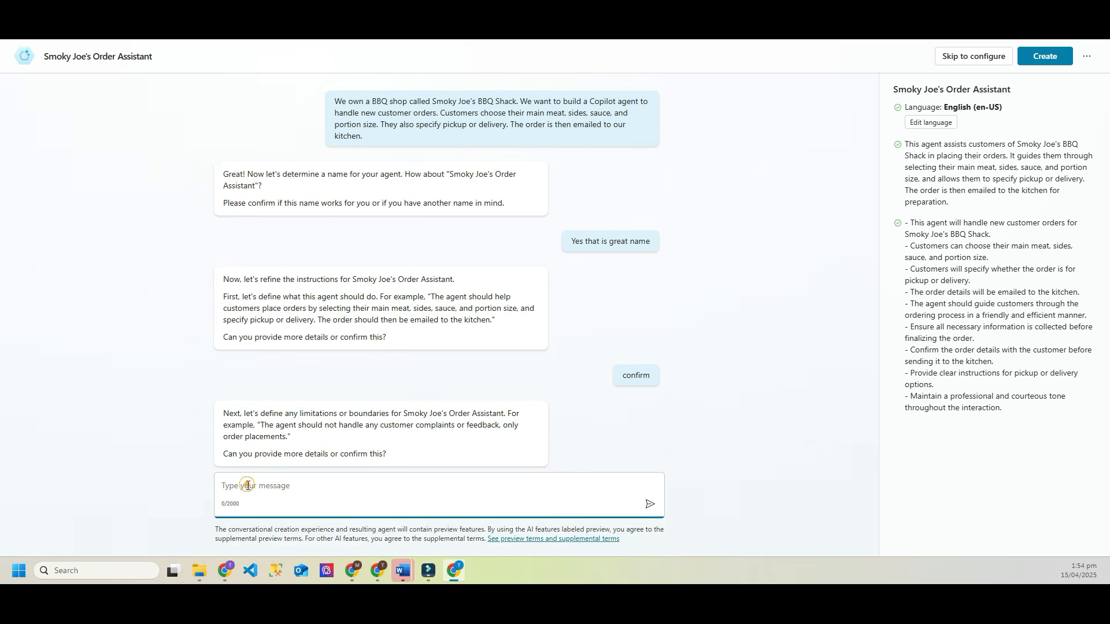
pyautogui.write('correct any complaints or feedback should g')
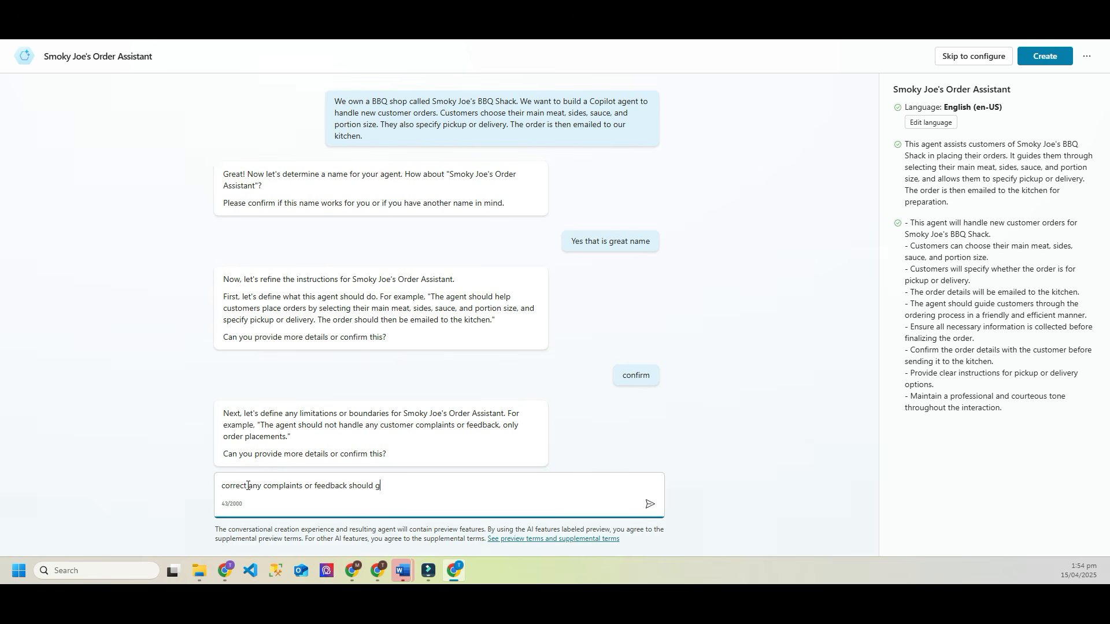
pyautogui.write('o to a manual operator')
pyautogui.press('BackSpace')
pyautogui.press('BackSpace')
pyautogui.press('BackSpace')
pyautogui.press('BackSpace')
pyautogui.press('BackSpace')
pyautogui.press('BackSpace')
pyautogui.press('BackSpace')
pyautogui.press('BackSpace')
pyautogui.press('BackSpace')
pyautogui.press('BackSpace')
pyautogui.press('BackSpace')
pyautogui.press('BackSpace')
pyautogui.press('BackSpace')
pyautogui.press('BackSpace')
pyautogui.hotkey('ctrl', 'a')
pyautogui.press('BackSpace')
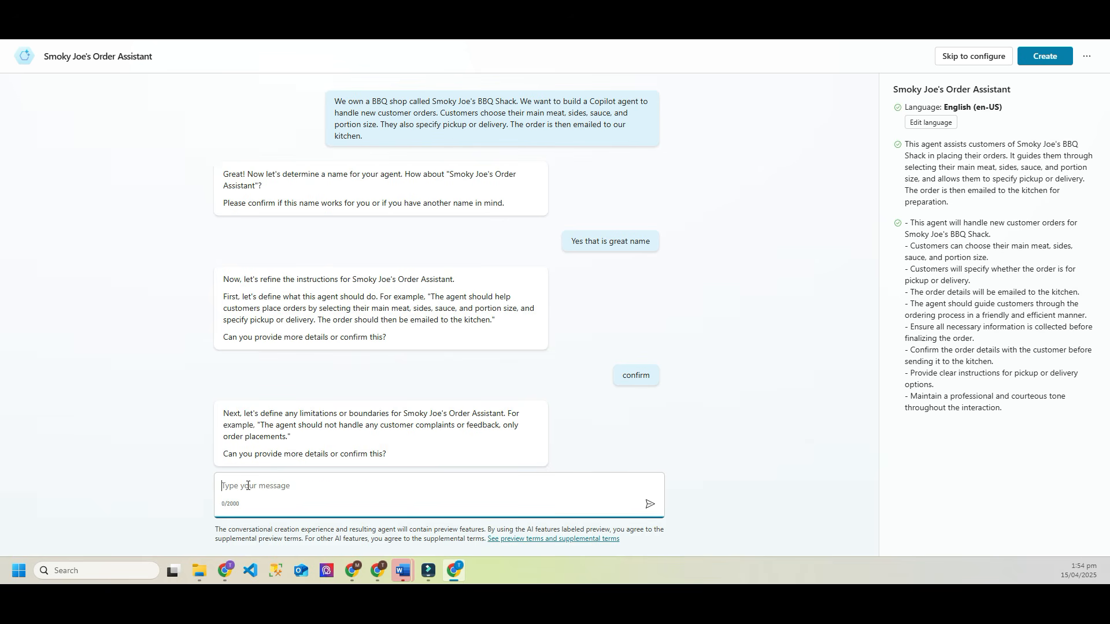
pyautogui.write('confirm')
pyautogui.press('Return')
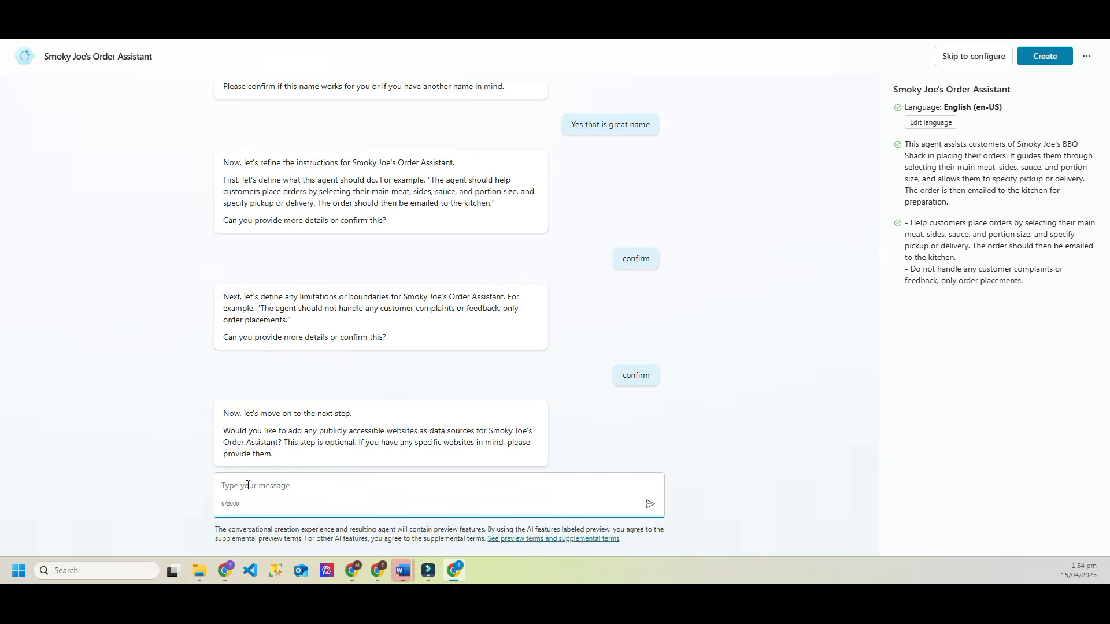
# Step: Answer 'no' to adding website data sources, completing the setup conversation
pyautogui.click(252, 487)
pyautogui.write('no')
pyautogui.press('Return')
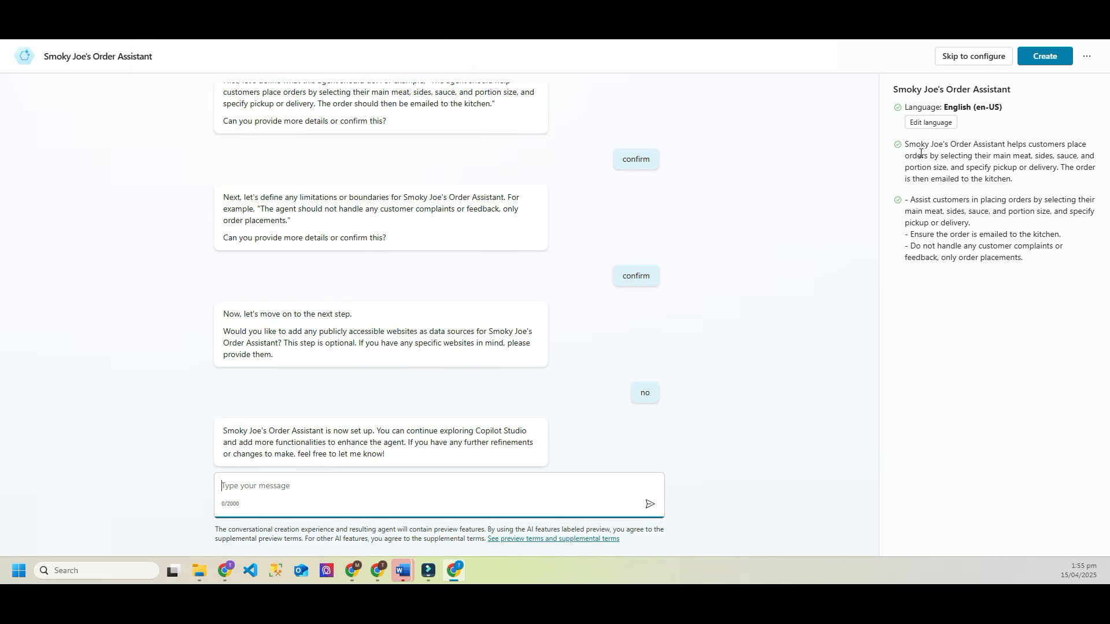
pyautogui.click(49, 58)
pyautogui.click(81, 180)
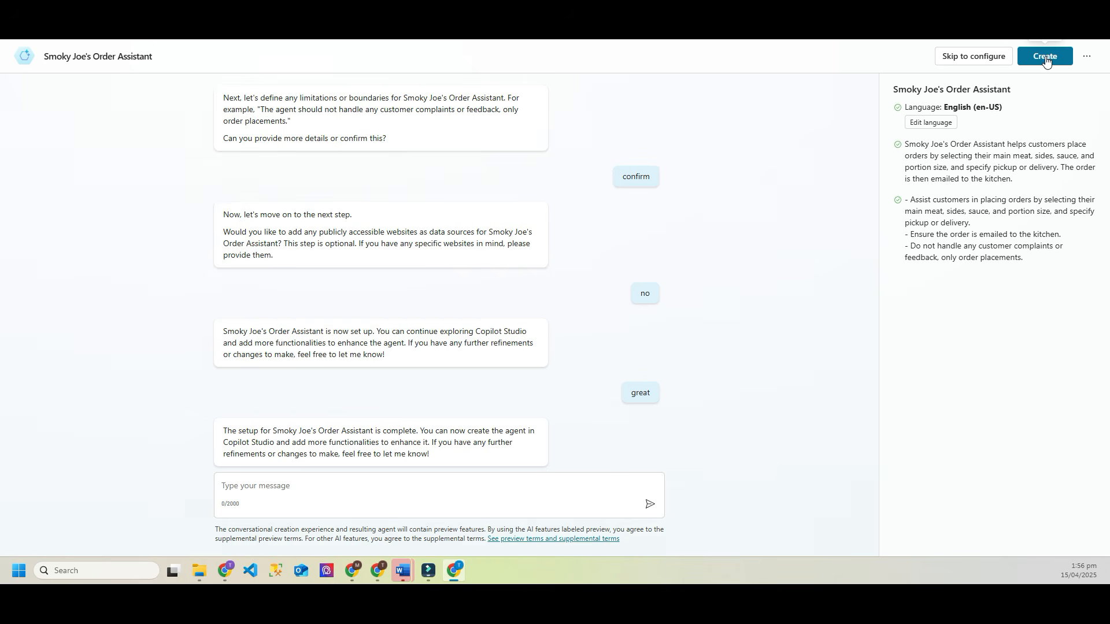
# Step: Create Smoky Joe's Order Assistant and review its Details, Knowledge and Triggers on the overview
pyautogui.click(1045, 56)
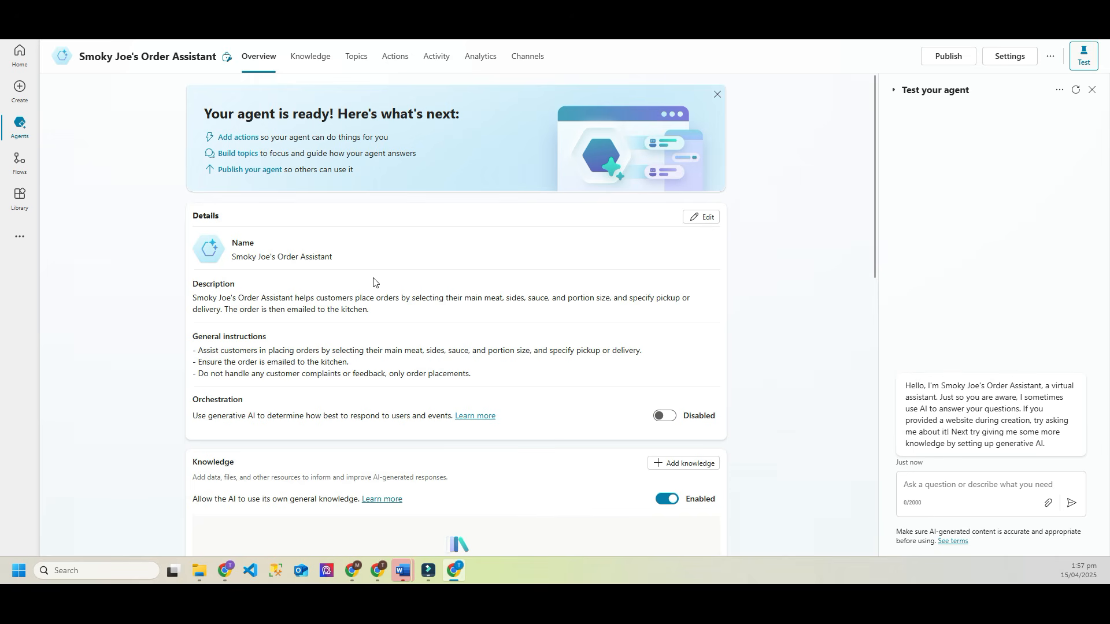
pyautogui.scroll(-1, 437, 275)
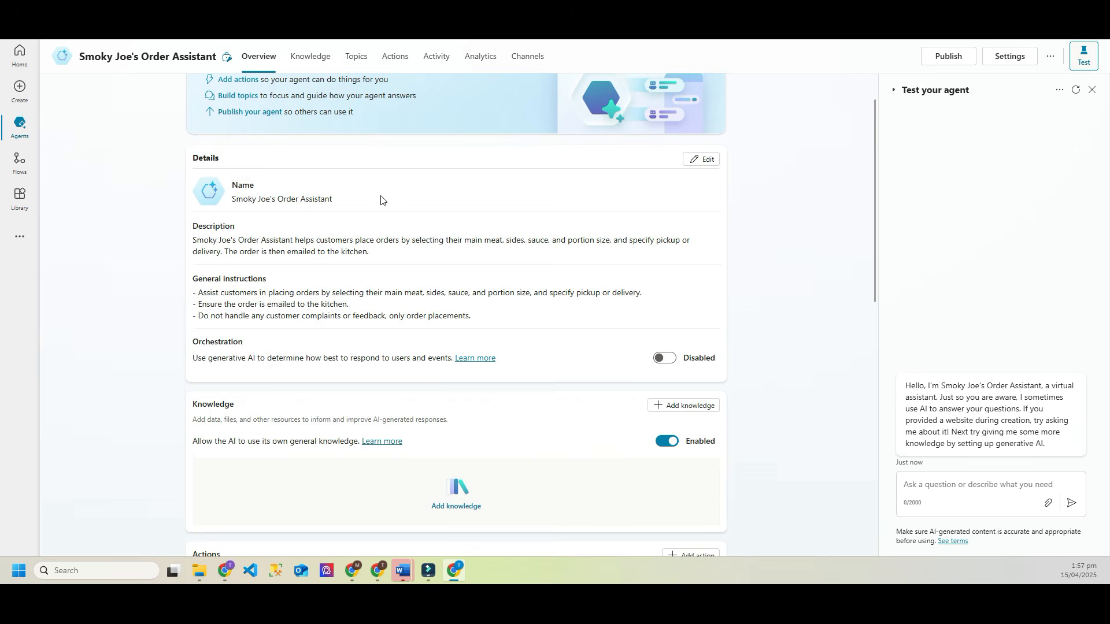
pyautogui.scroll(-2, 318, 174)
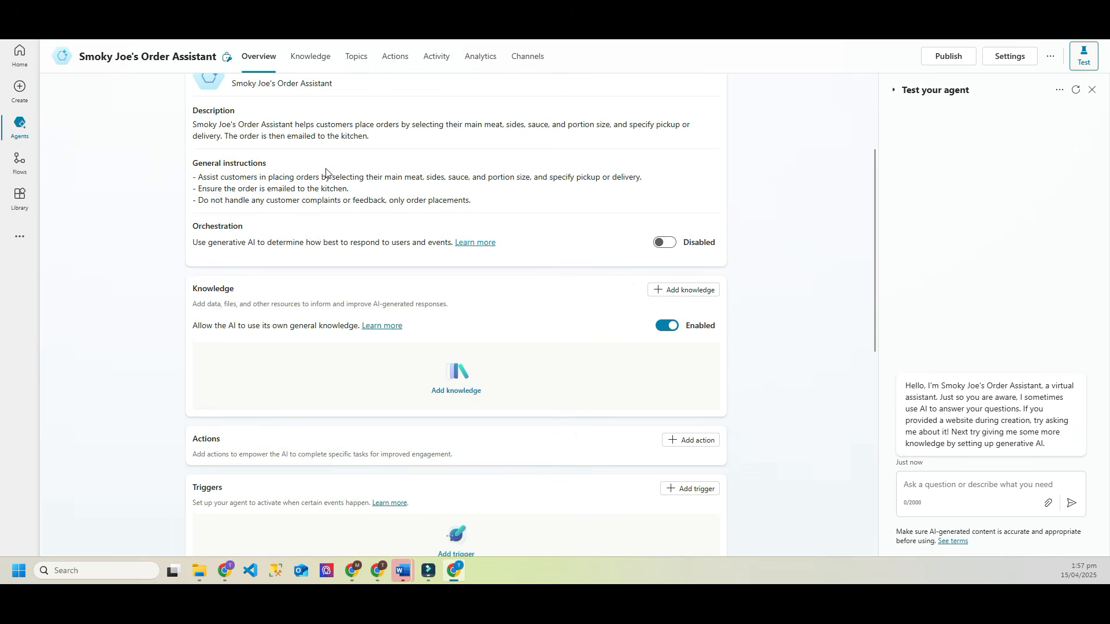
pyautogui.scroll(1, 382, 183)
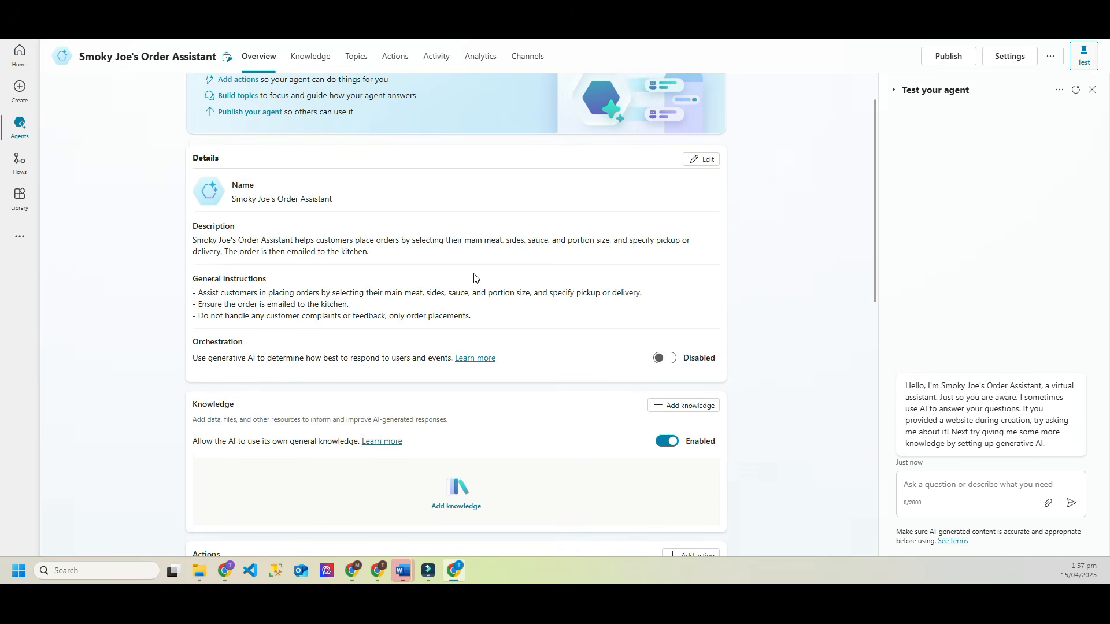
pyautogui.scroll(-1, 355, 239)
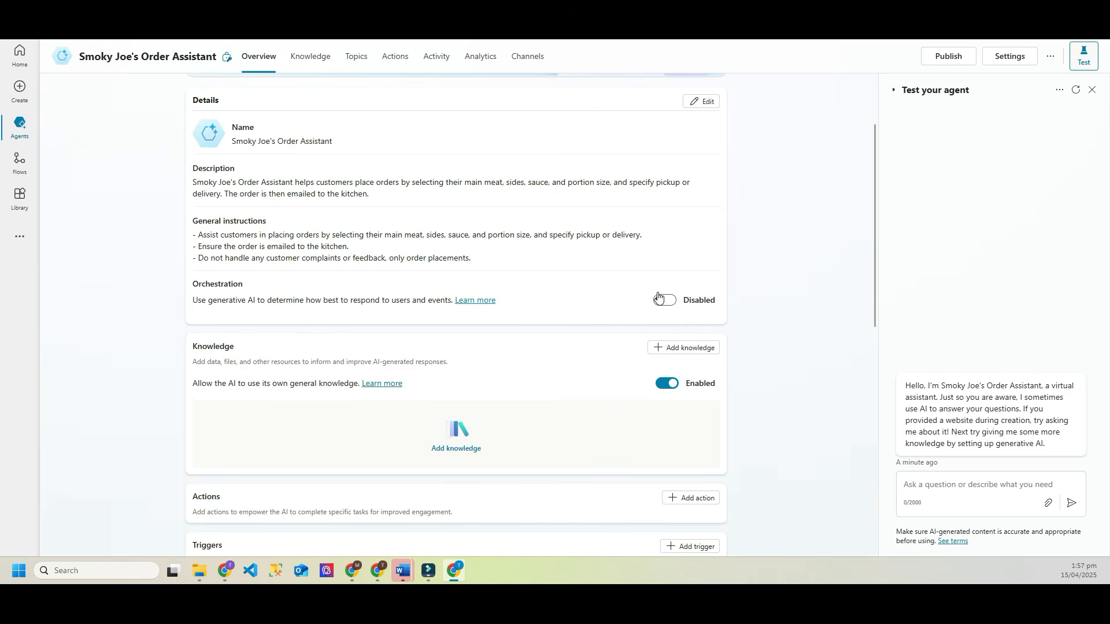
pyautogui.scroll(-1, 535, 273)
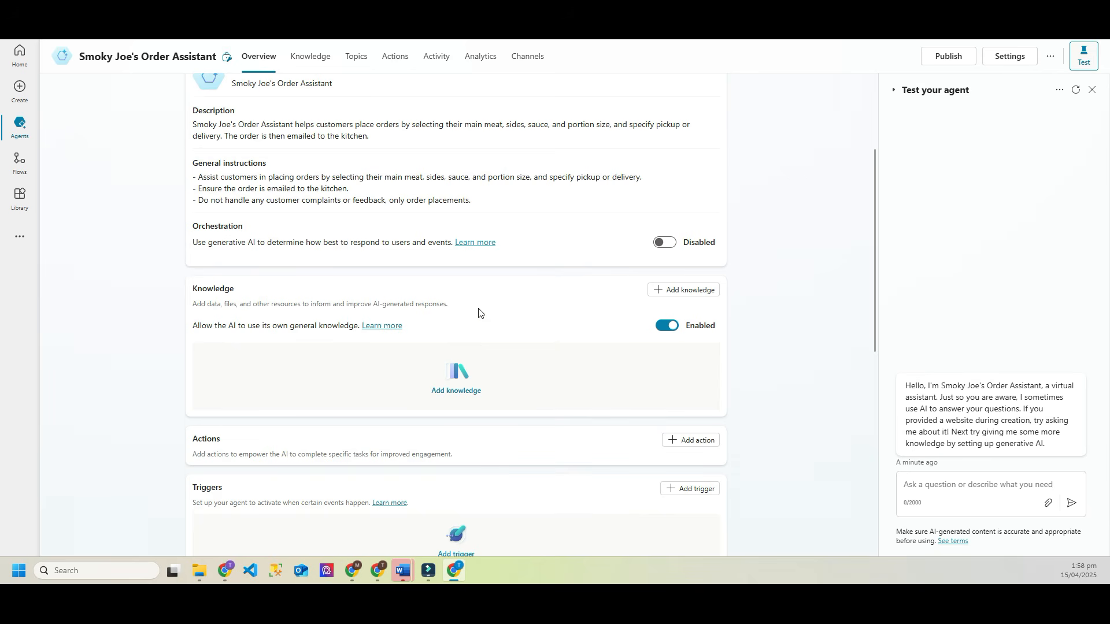
# Step: Turn off 'Allow the AI to use its own general knowledge' and confirm with Continue
pyautogui.click(669, 327)
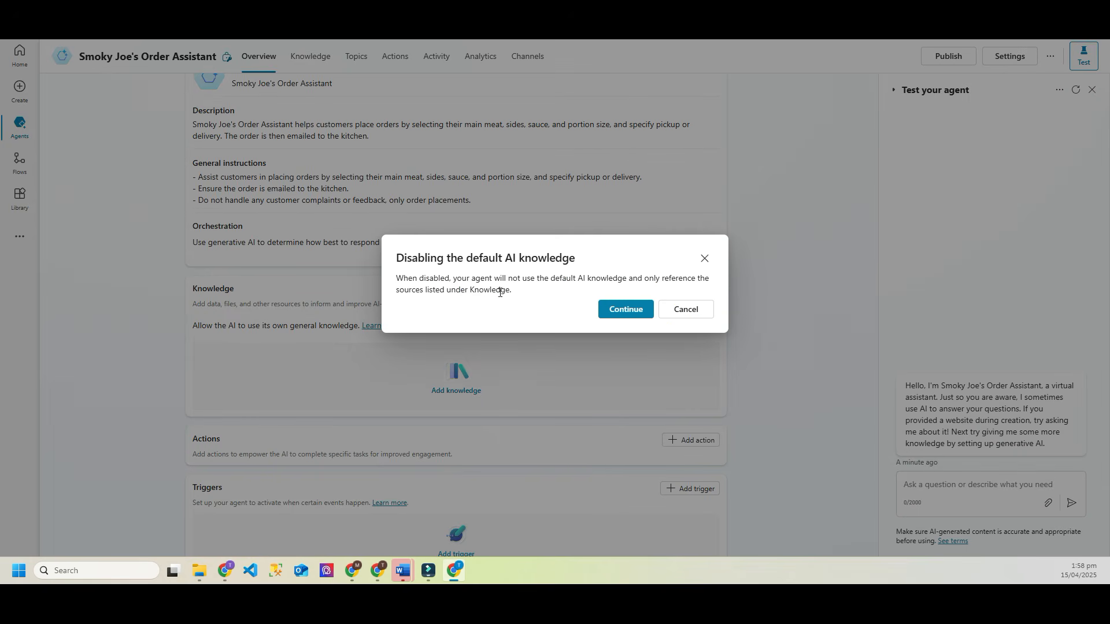
pyautogui.click(632, 309)
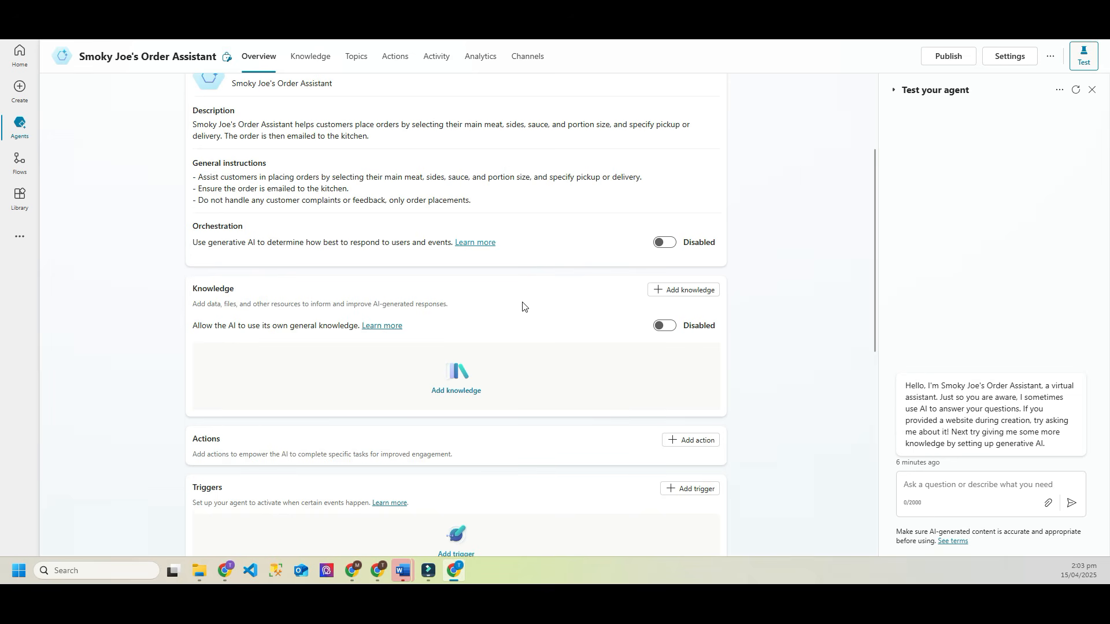
# Step: Open Add knowledge, check the Advanced enterprise sources, then return to Featured sources
pyautogui.click(675, 292)
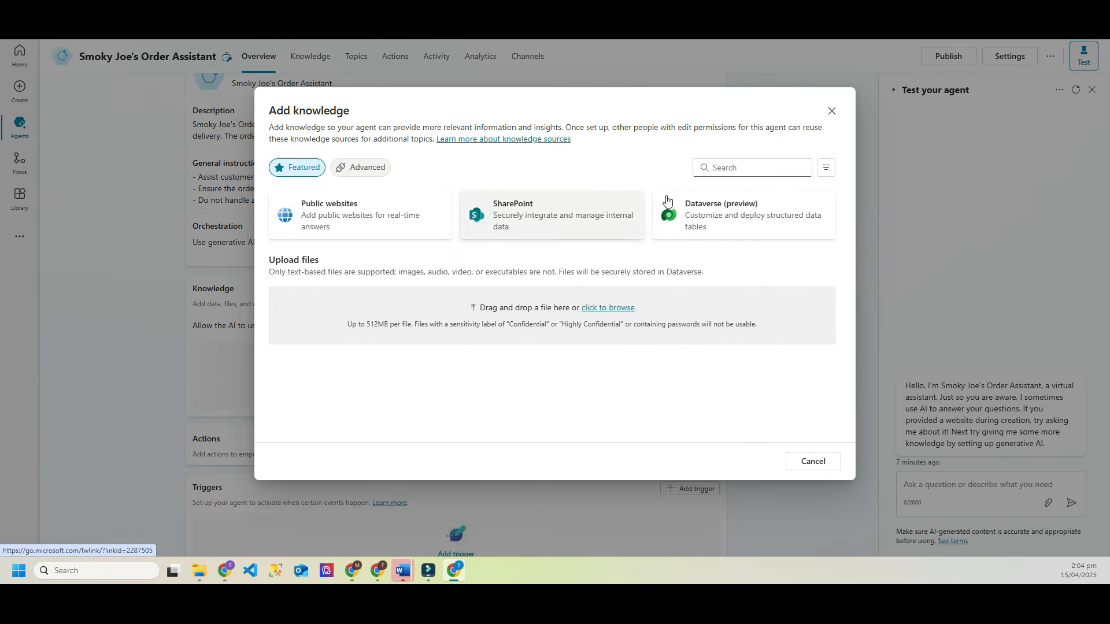
pyautogui.click(365, 173)
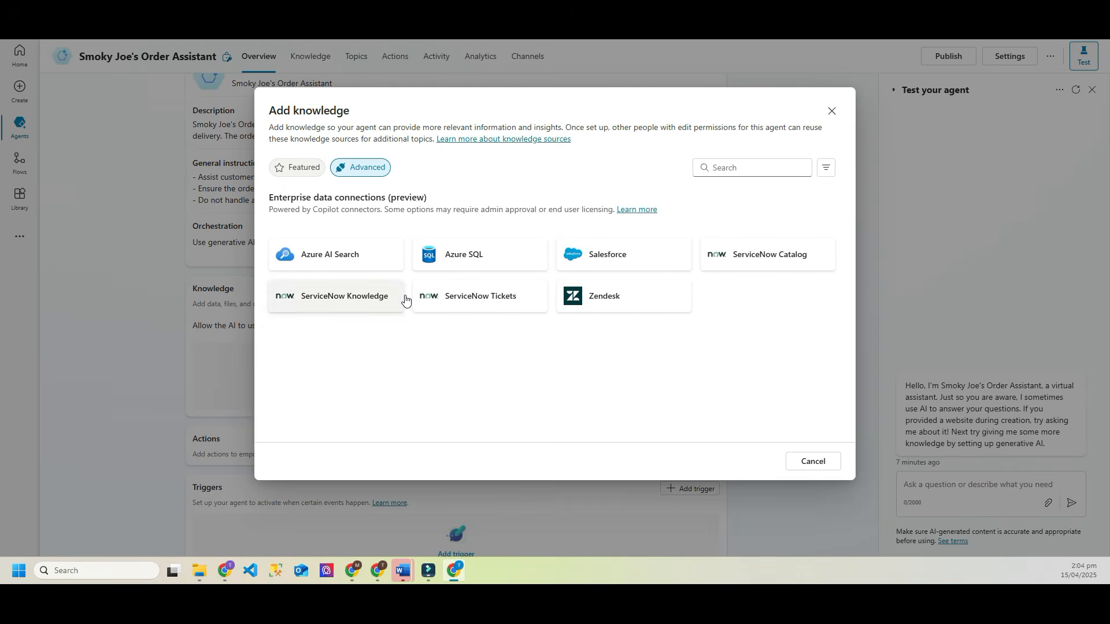
pyautogui.click(303, 172)
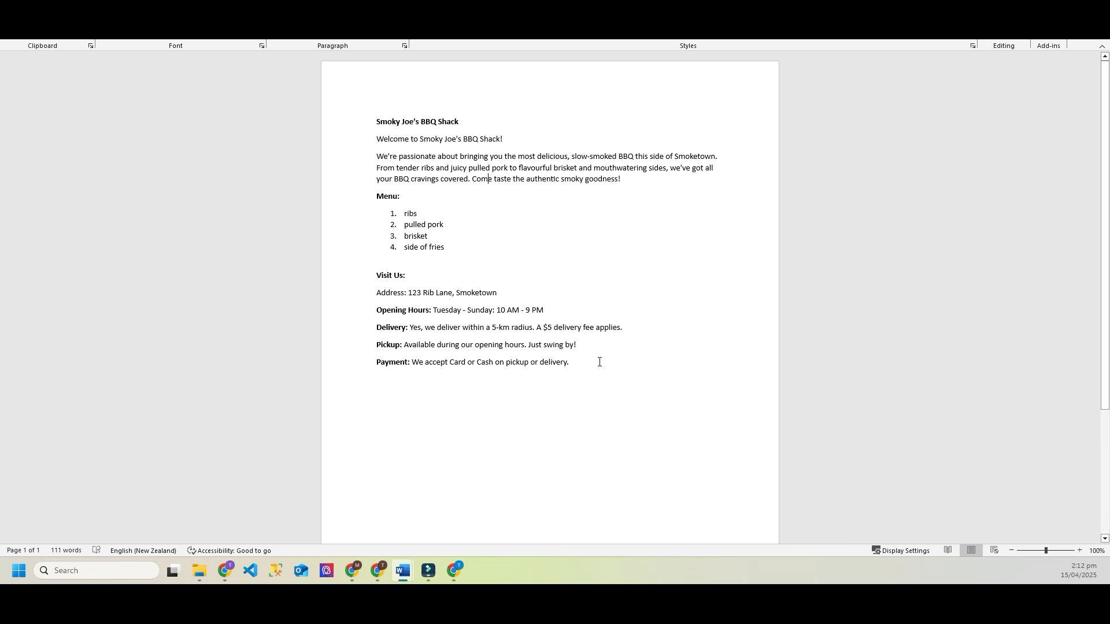
# Step: Read the Smoky Joe's BBQ Shack document, then shrink the Word window to reveal the dialog
pyautogui.moveTo(652, 180); pyautogui.dragTo(379, 142)
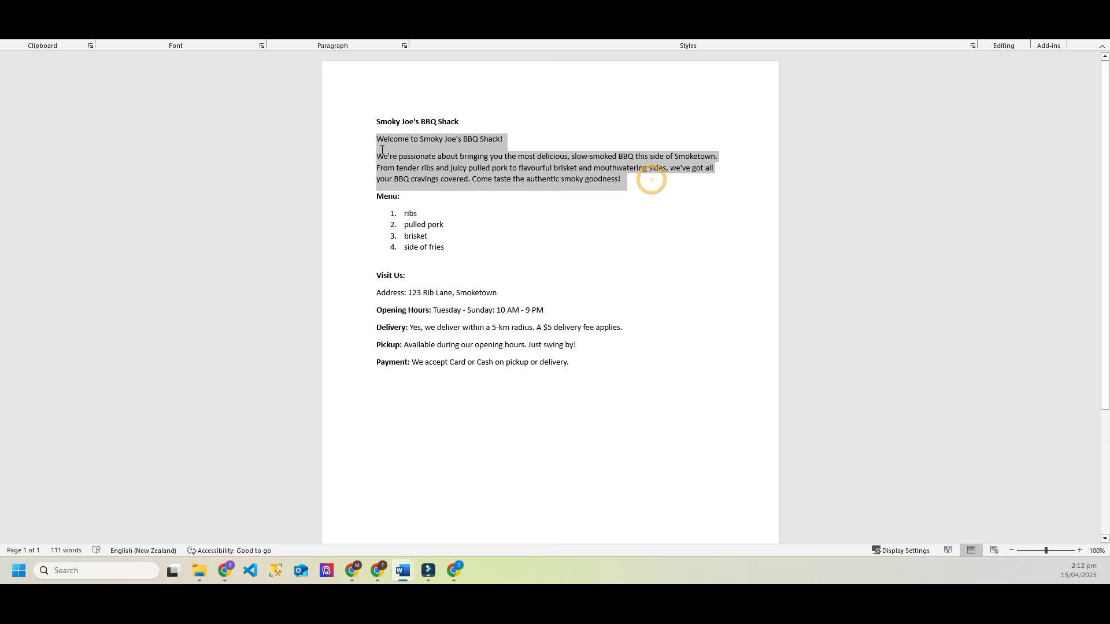
pyautogui.click(562, 193)
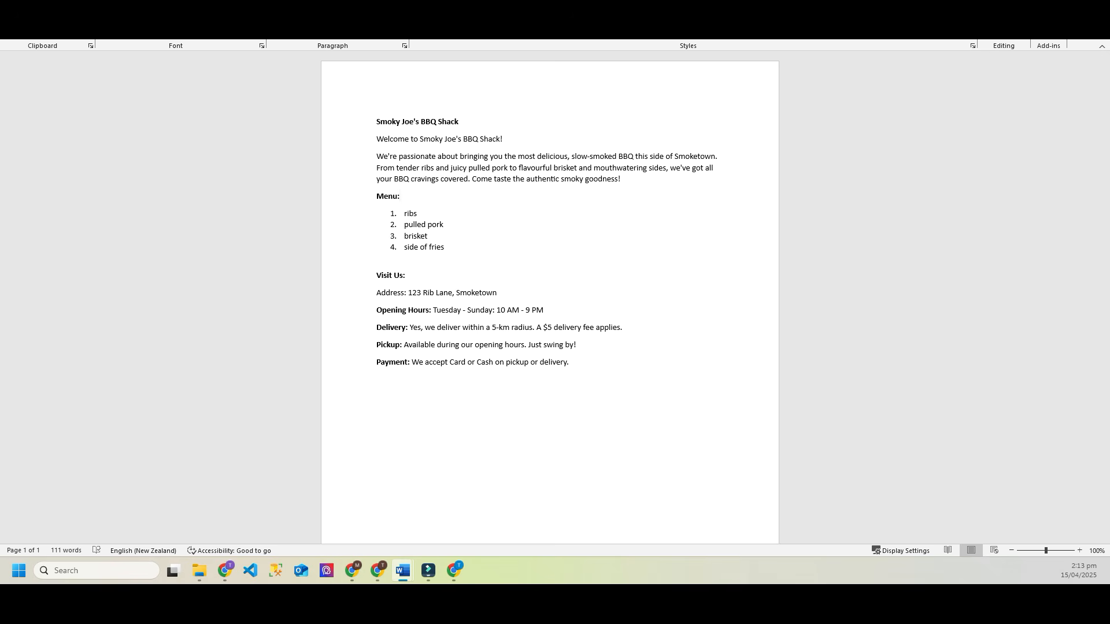
pyautogui.moveTo(737, 40); pyautogui.dragTo(0, 151)
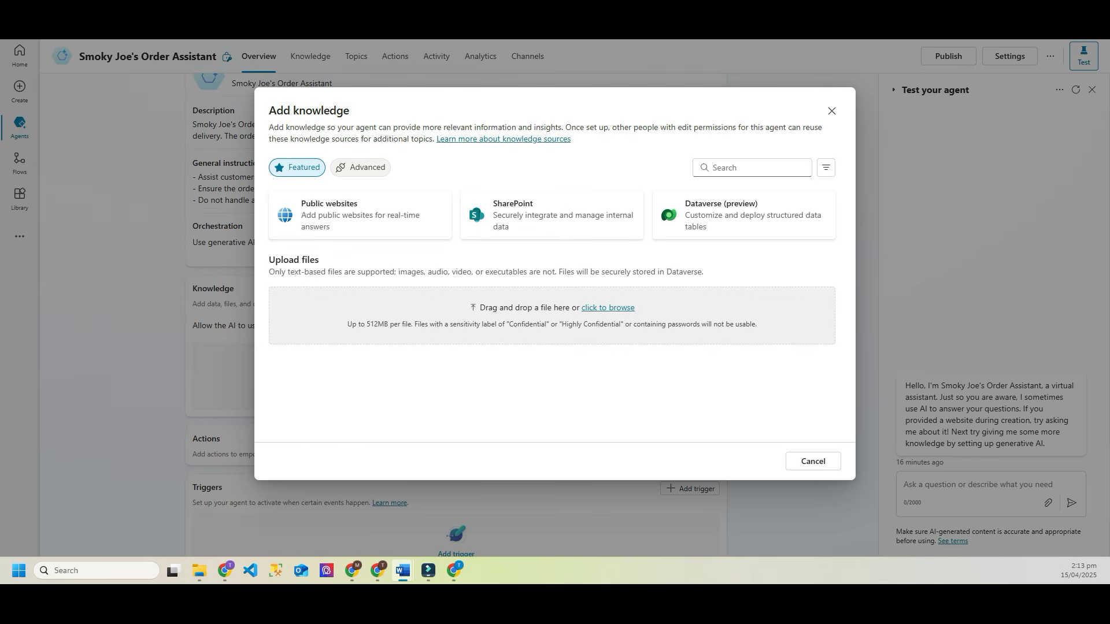
# Step: Choose Smoky Joe.docx and describe it as containing menu, location, pickup and delivery information
pyautogui.click(557, 363)
pyautogui.click(612, 309)
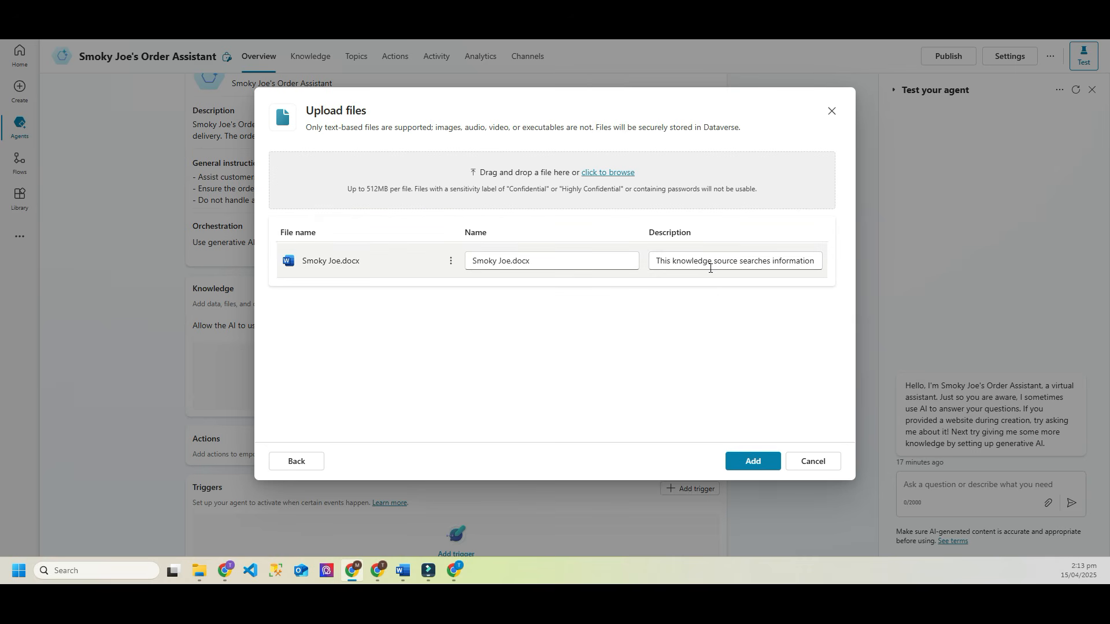
pyautogui.click(705, 259)
pyautogui.hotkey('ctrl', 'a')
pyautogui.press('BackSpace')
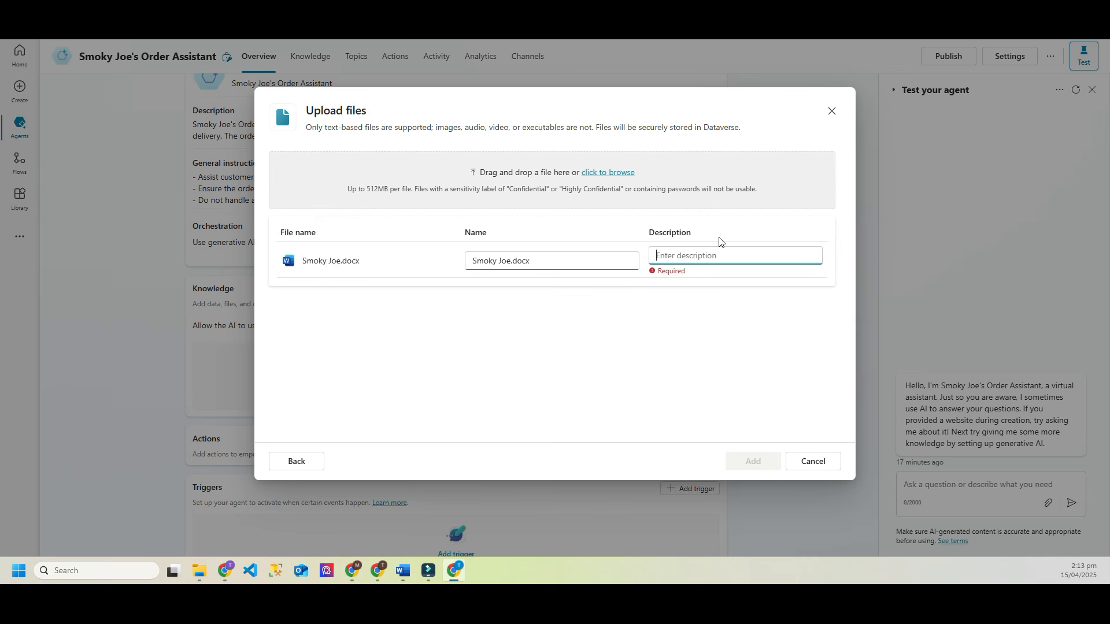
pyautogui.write('This')
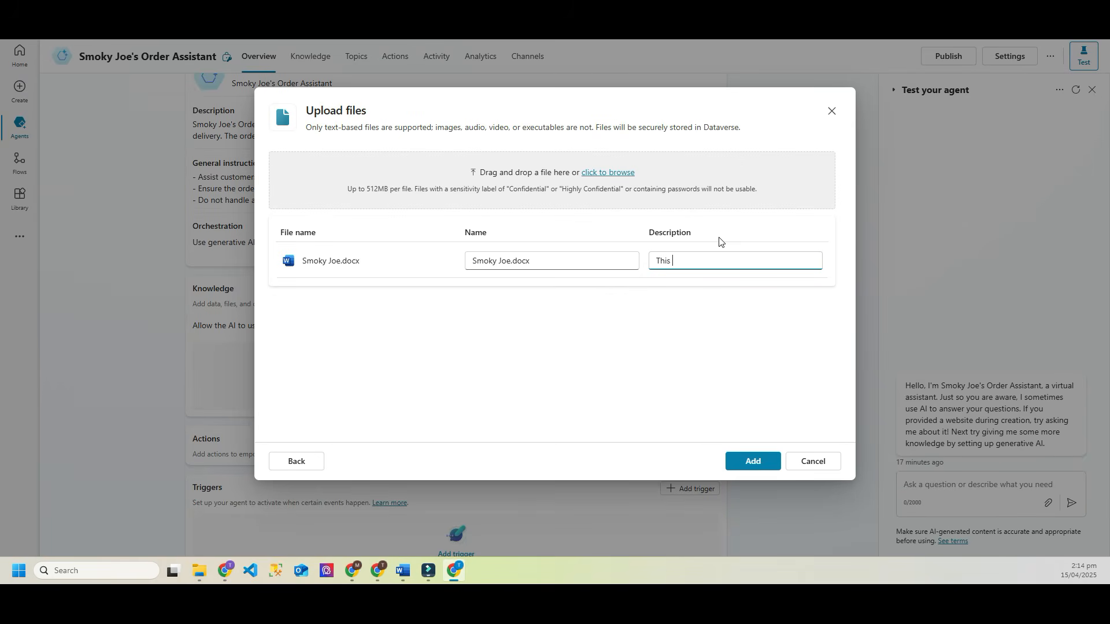
pyautogui.write(' do')
pyautogui.write('cu')
pyautogui.write('contains')
pyautogui.write(' information about')
pyautogui.write(' men')
pyautogui.write('u, locati')
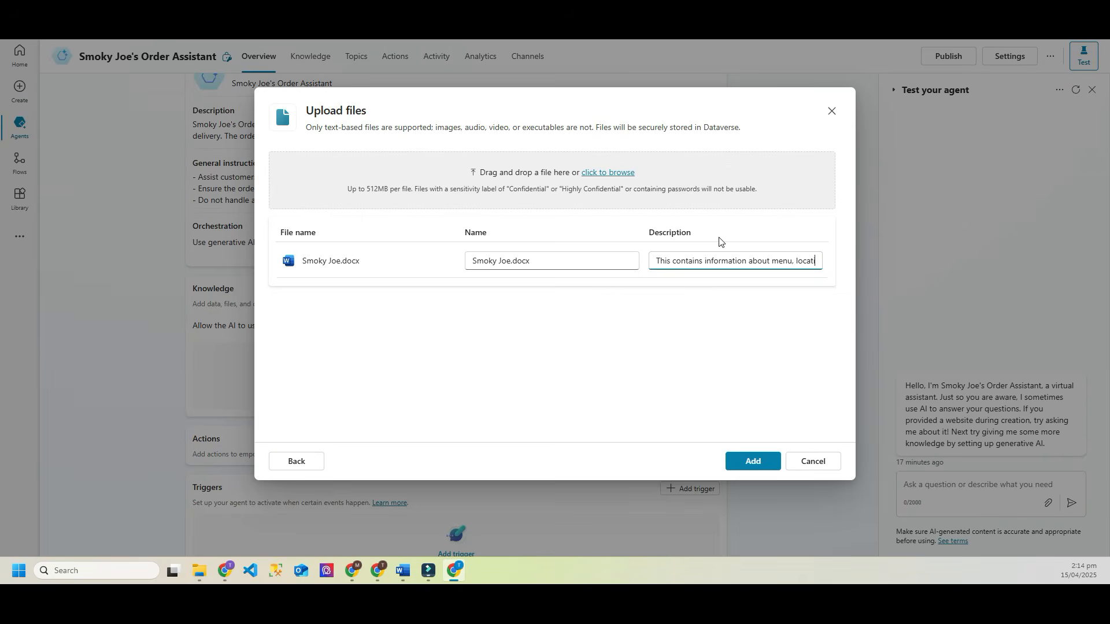
pyautogui.write('on, pickup ')
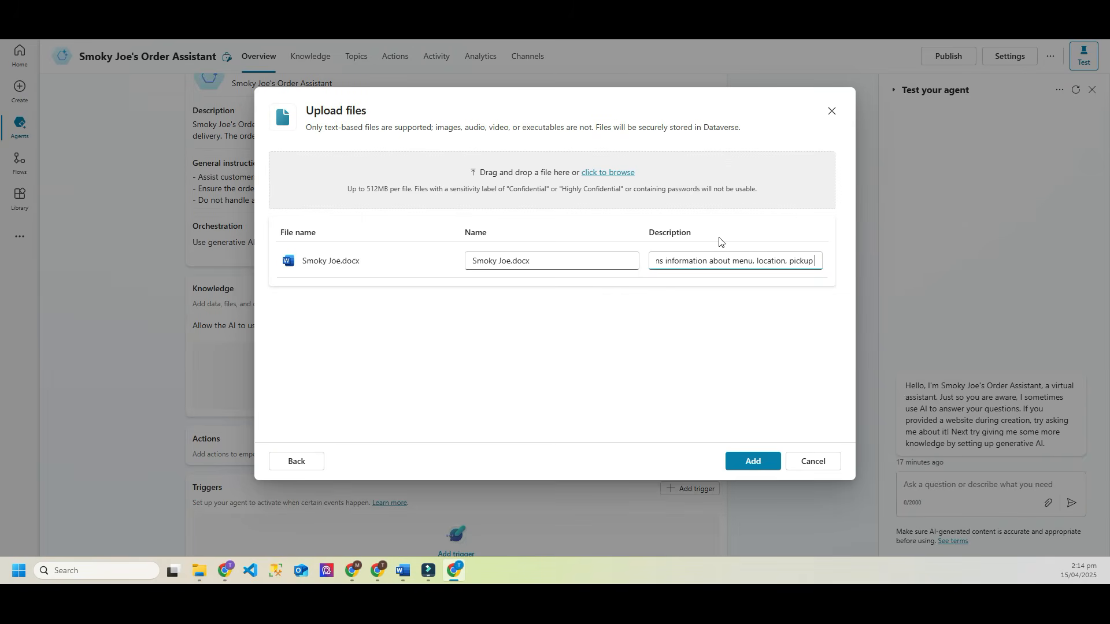
pyautogui.write('and dliver')
pyautogui.press('BackSpace')
pyautogui.press('BackSpace')
pyautogui.press('BackSpace')
pyautogui.press('BackSpace')
pyautogui.press('BackSpace')
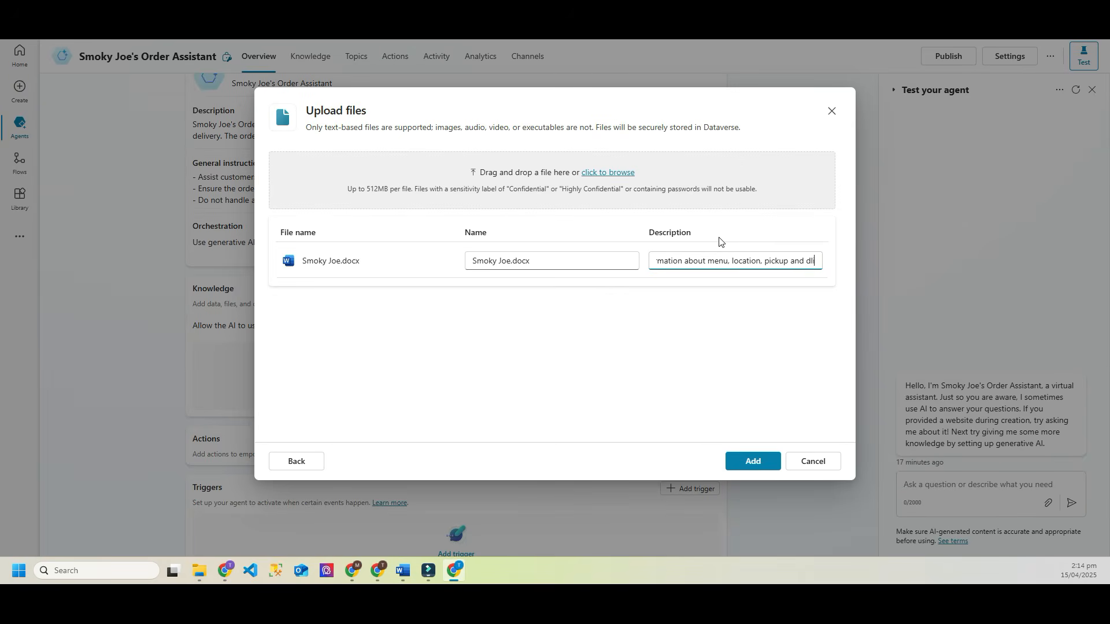
pyautogui.write('elivery')
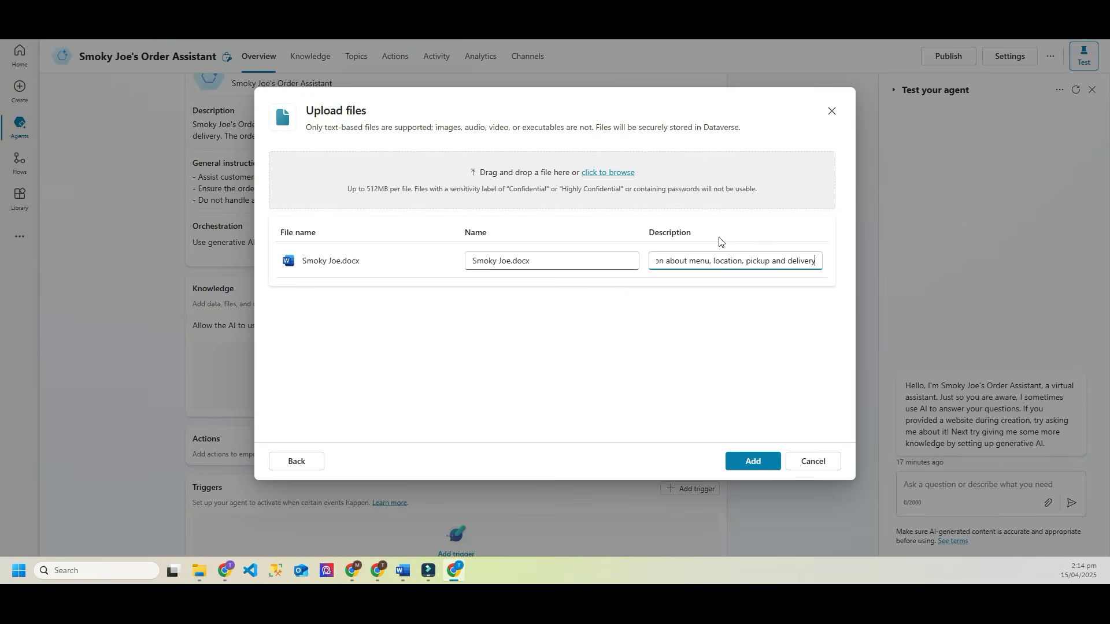
pyautogui.doubleClick(779, 261)
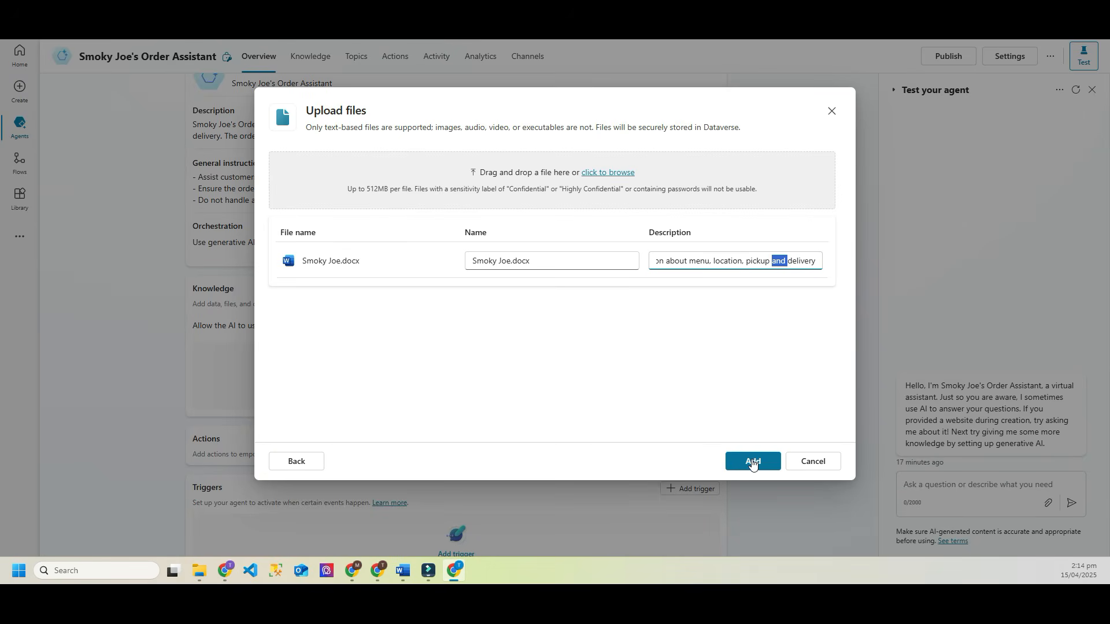
# Step: Add Smoky Joe.docx as the agent's knowledge source
pyautogui.click(752, 465)
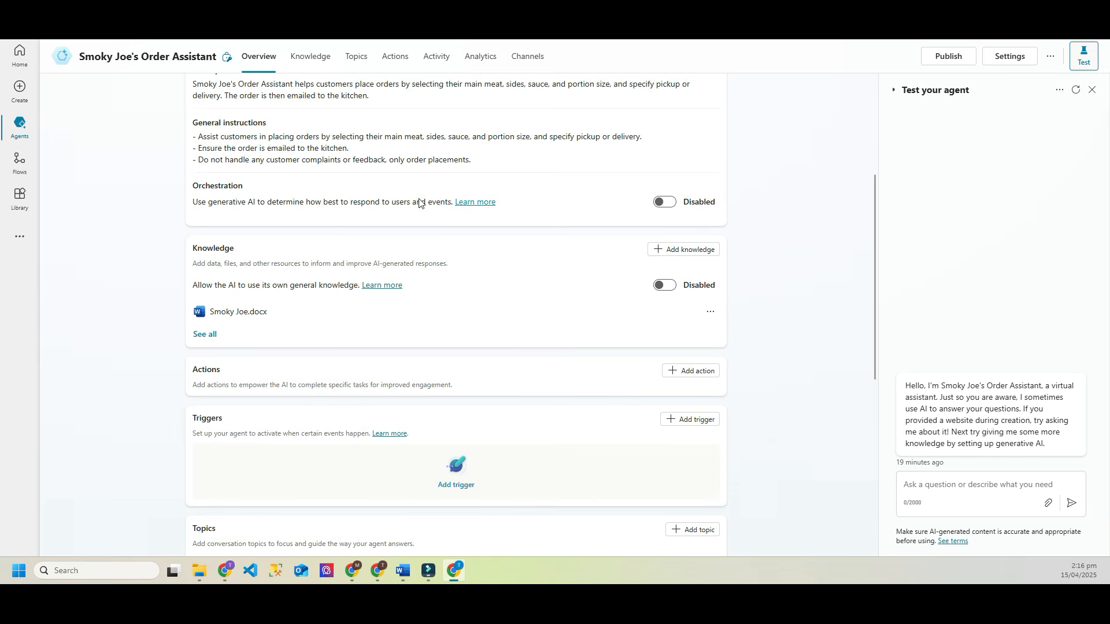
# Step: Filter the knowledge sources to Files and refresh until Smoky Joe.docx reads Ready
pyautogui.click(316, 62)
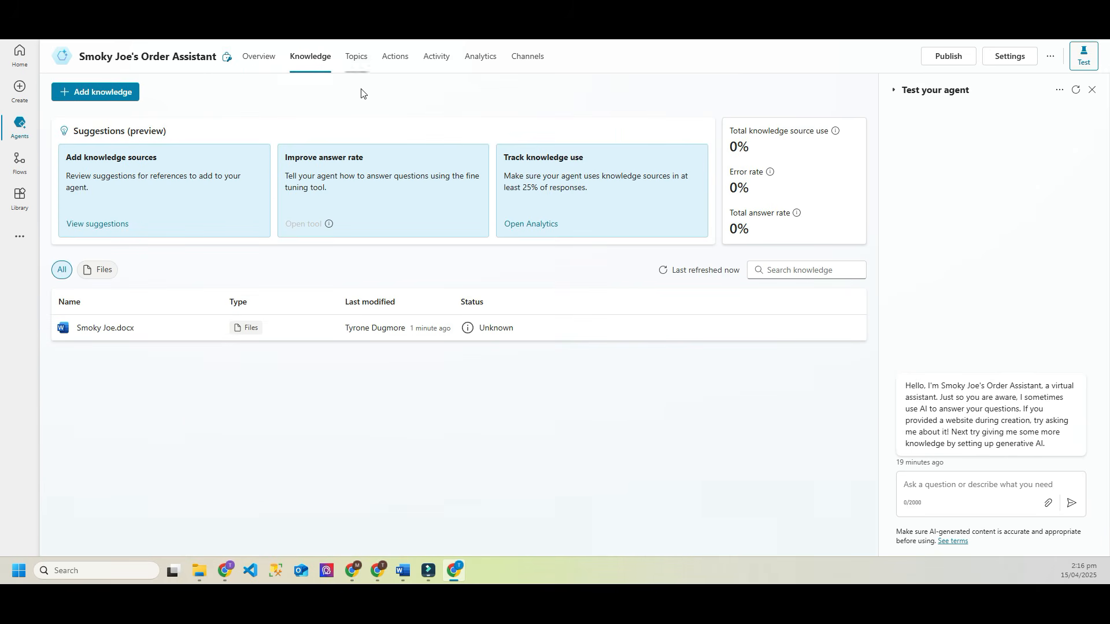
pyautogui.click(100, 270)
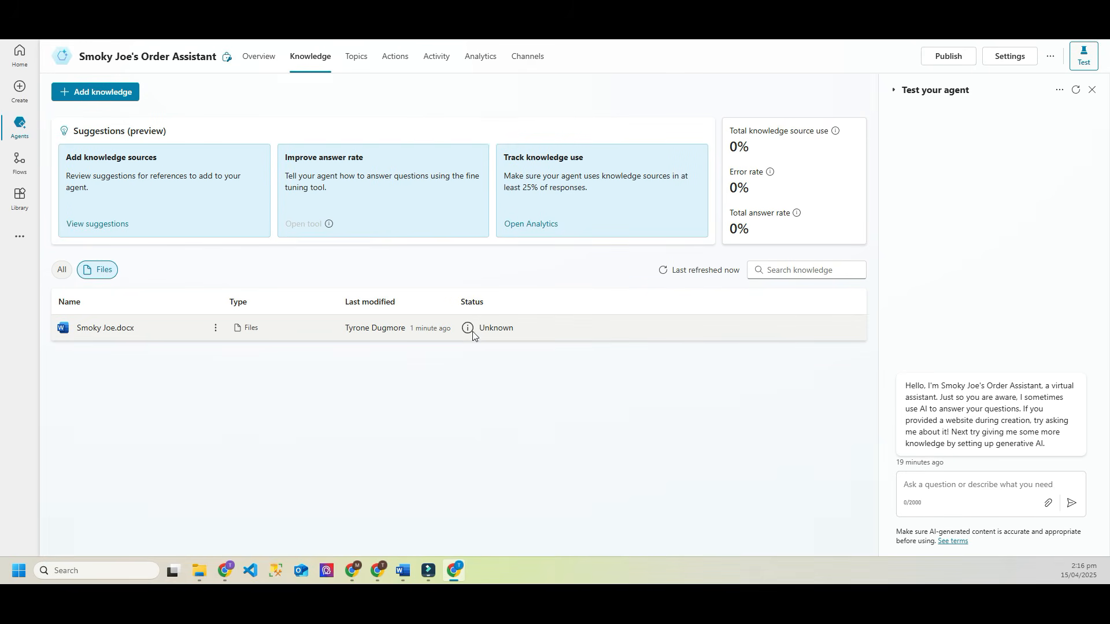
pyautogui.click(665, 270)
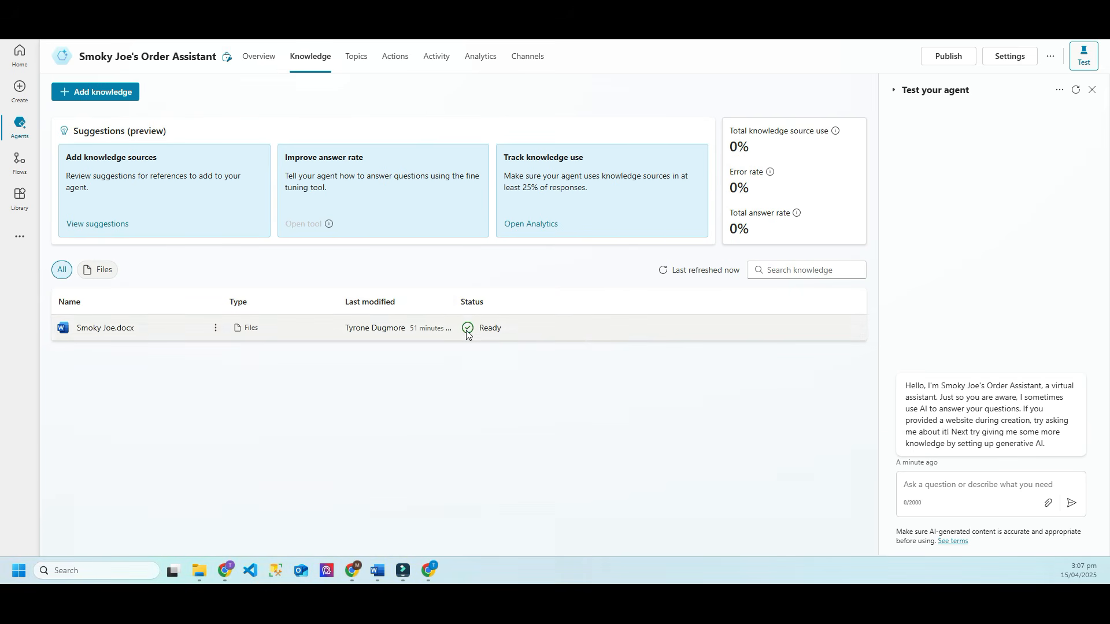
pyautogui.moveTo(478, 330); pyautogui.dragTo(484, 330)
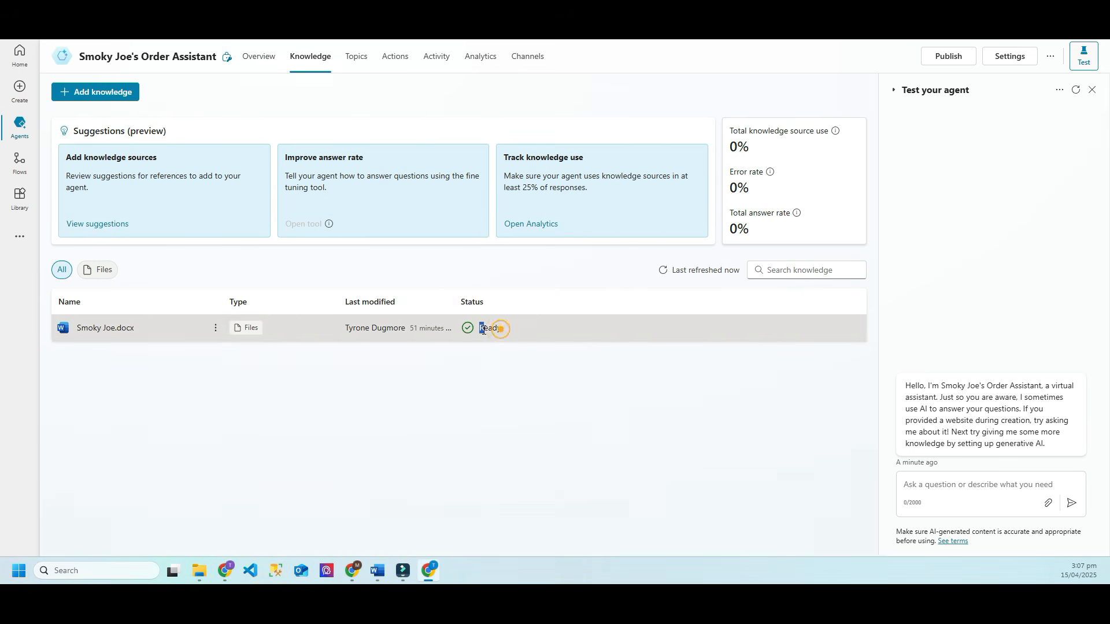
pyautogui.click(433, 383)
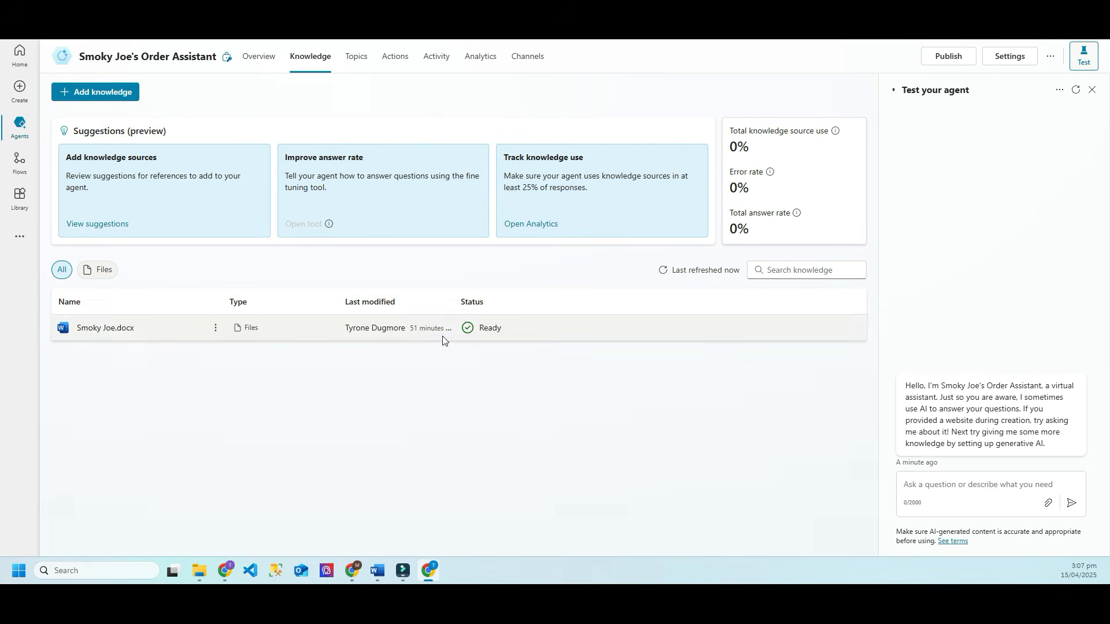
# Step: From the overview, ask the test agent 'is there delivery?'
pyautogui.click(254, 60)
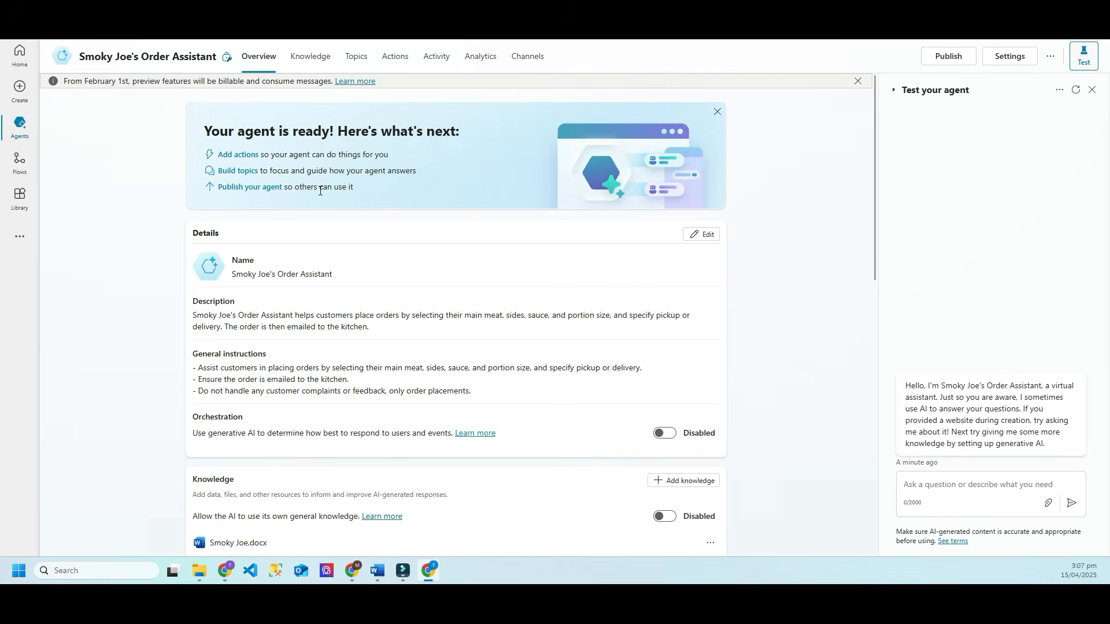
pyautogui.click(918, 484)
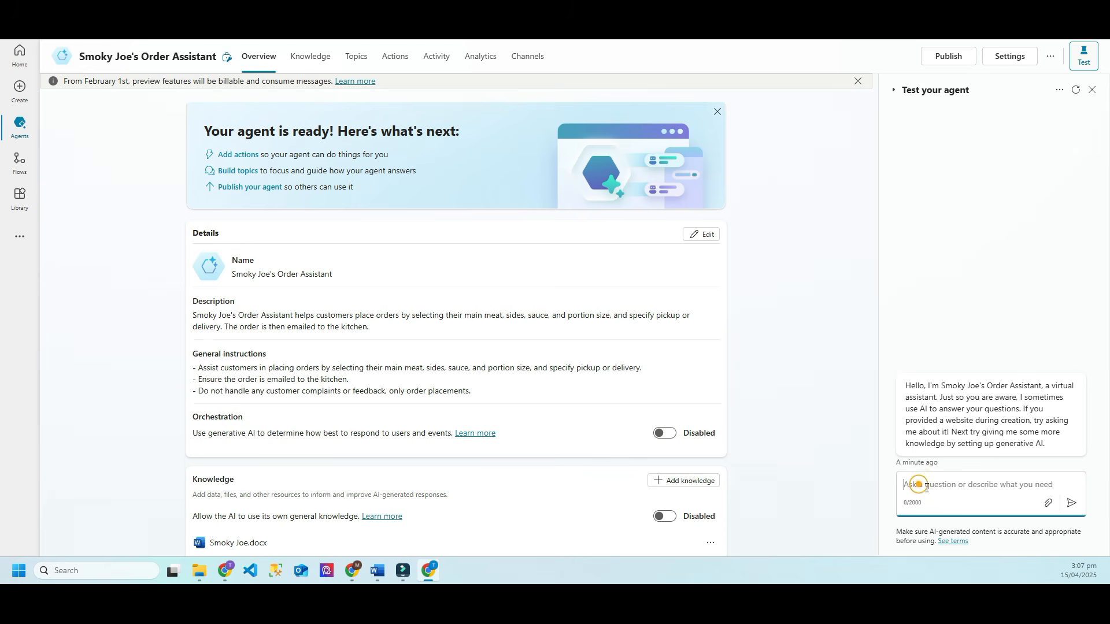
pyautogui.click(894, 91)
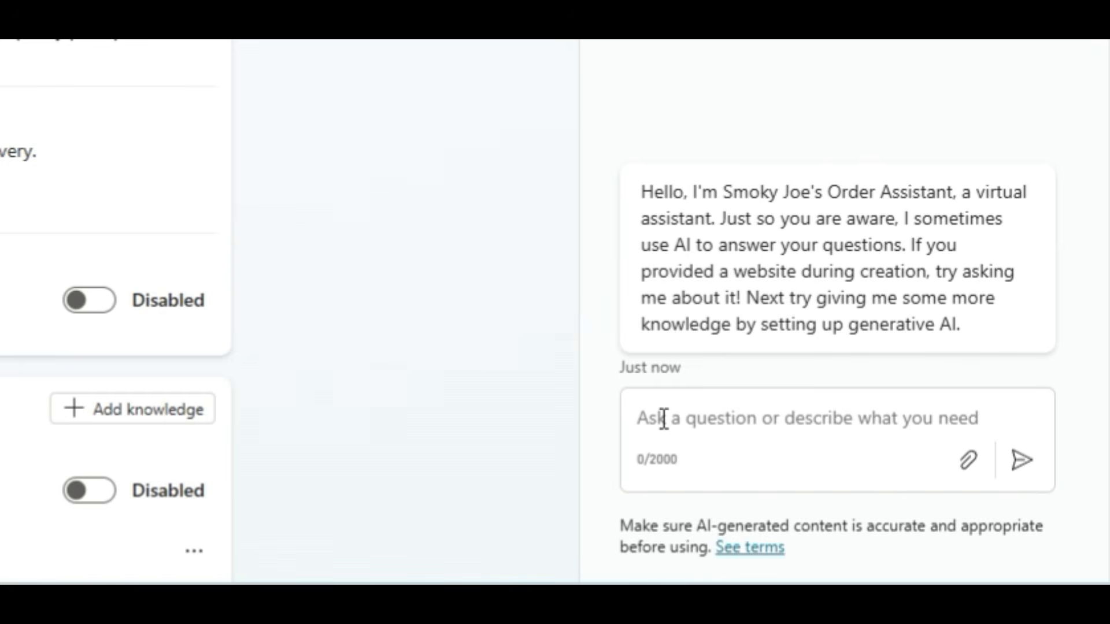
pyautogui.click(664, 419)
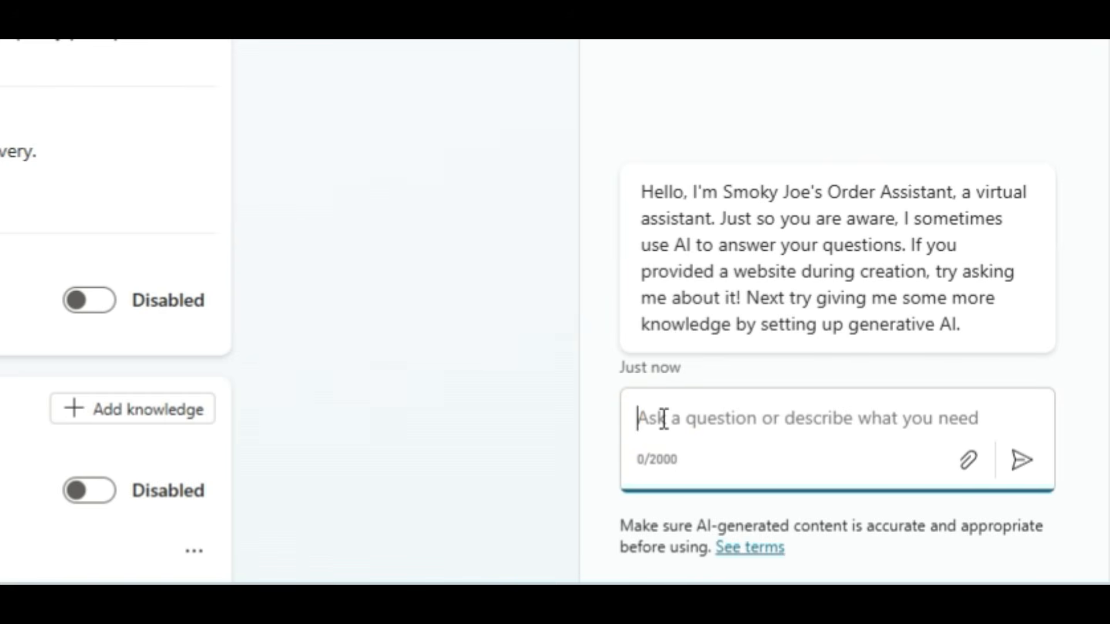
pyautogui.write('is there')
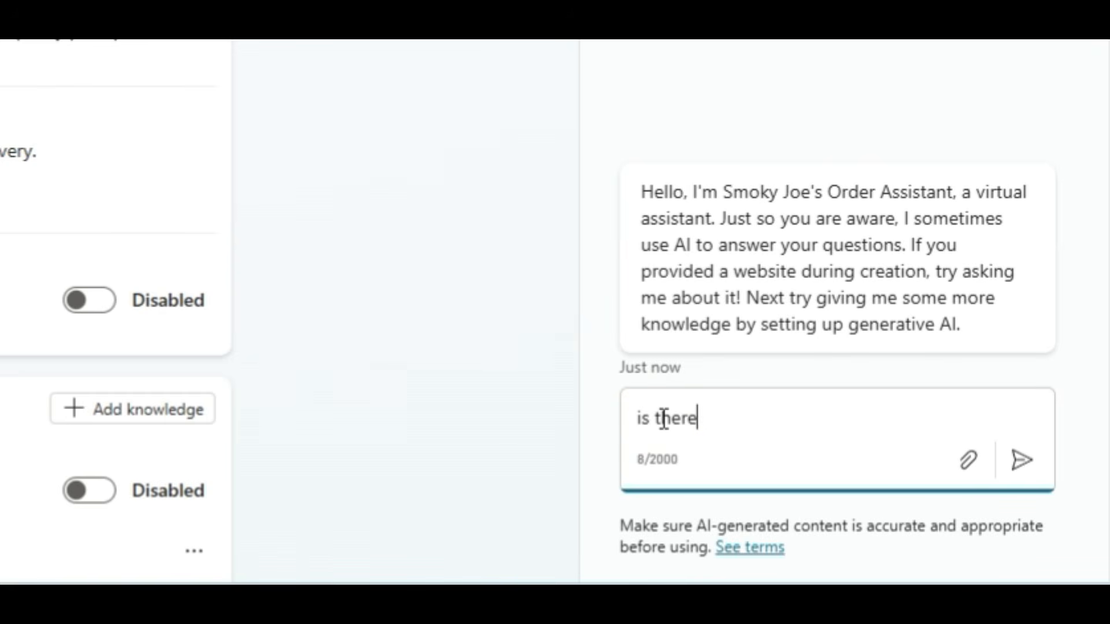
pyautogui.write(' delivery?')
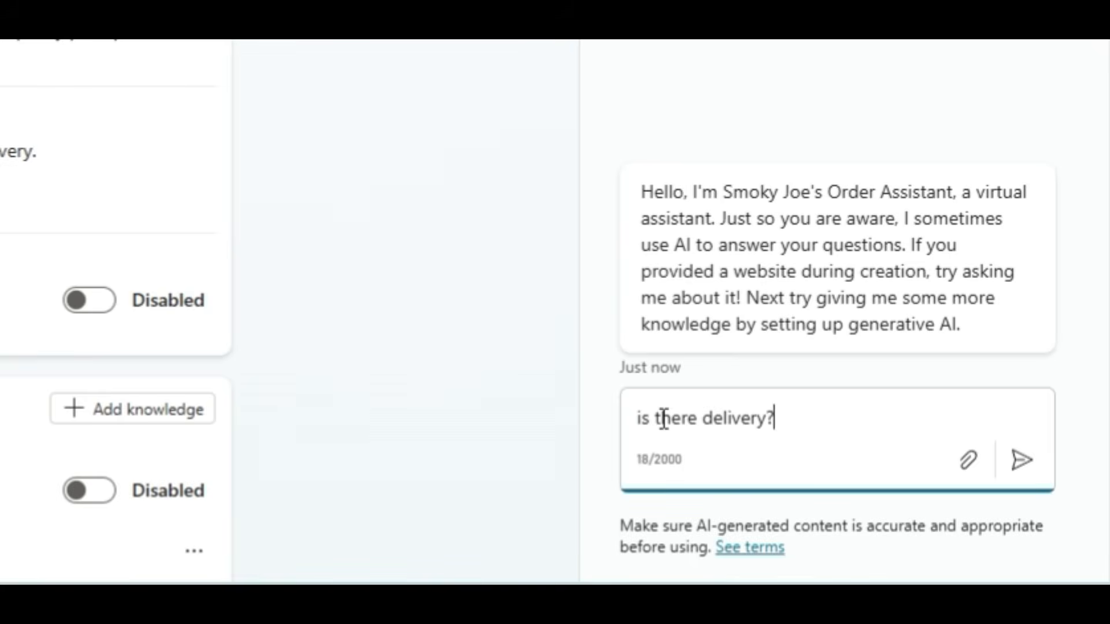
pyautogui.press('Return')
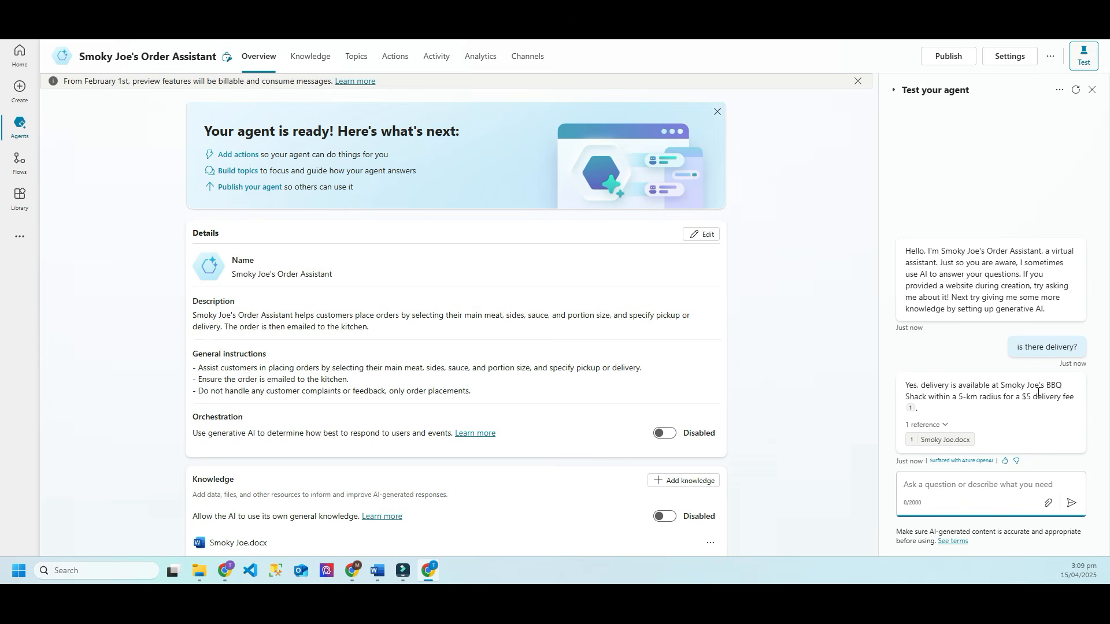
# Step: Ask the test agent 'What is your address' and scroll through its cited answer
pyautogui.click(916, 485)
pyautogui.write('What is')
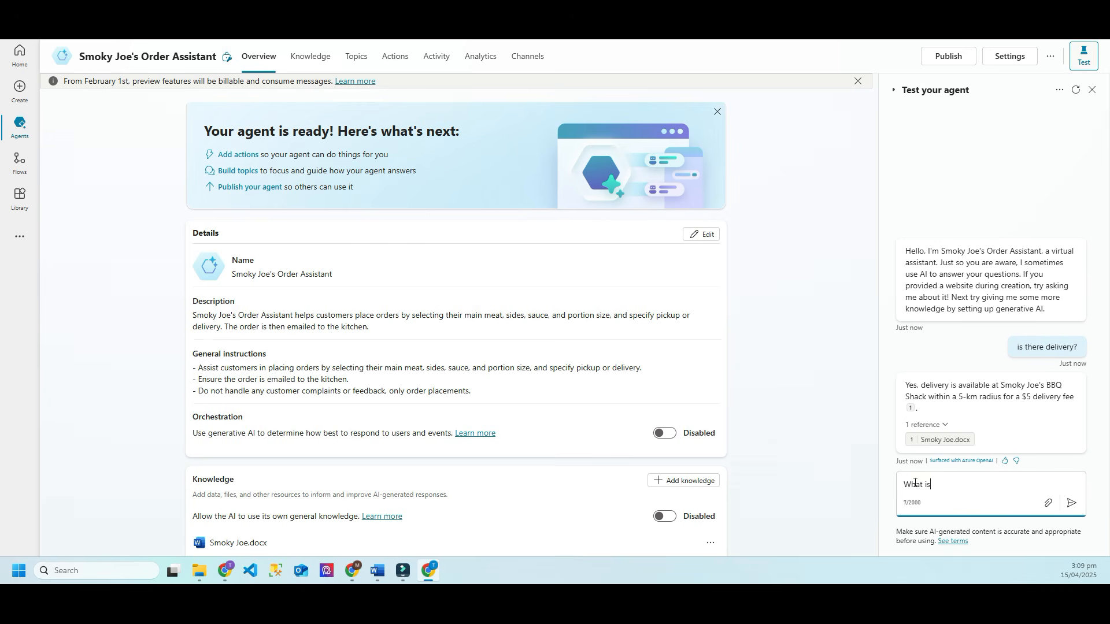
pyautogui.write(' your address')
pyautogui.press('Return')
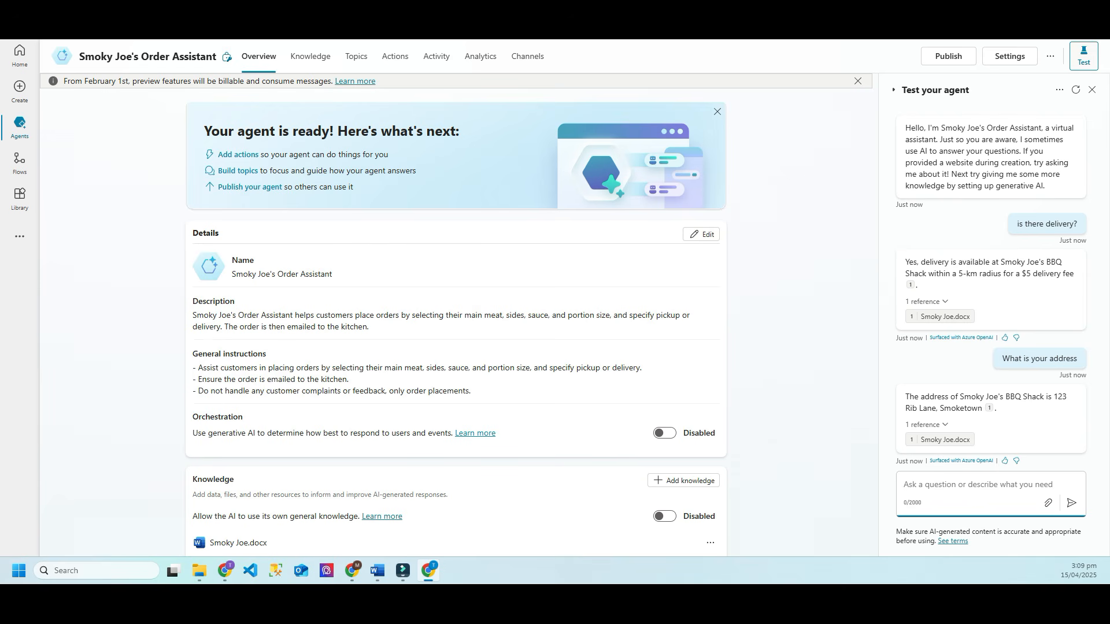
pyautogui.scroll(-2, 438, 295)
pyautogui.scroll(-2, 438, 296)
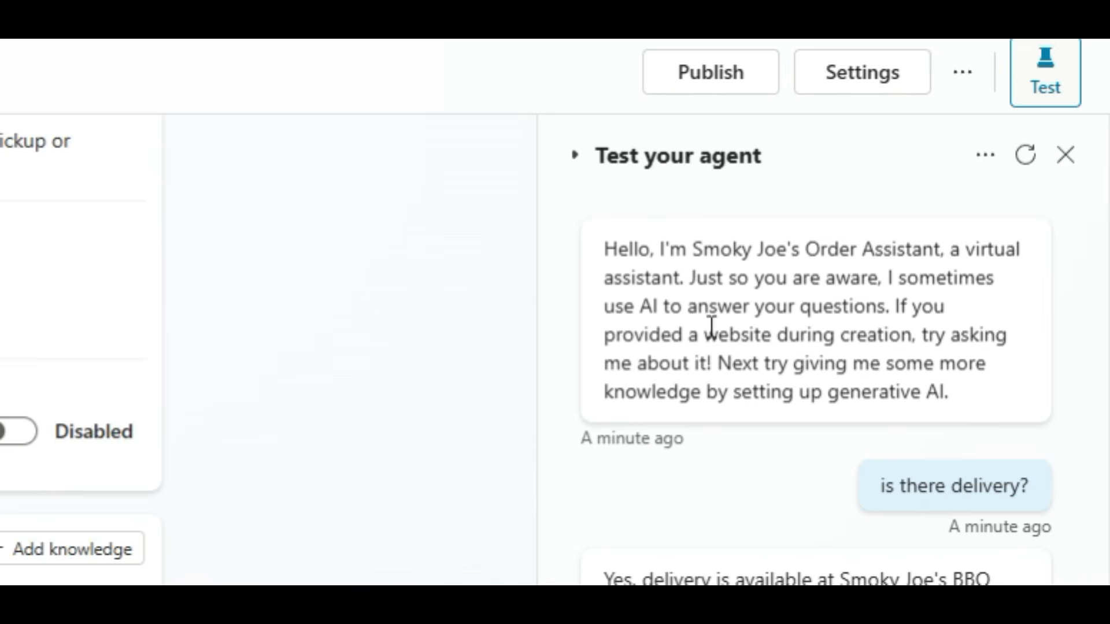
# Step: Select the agent's default greeting text, then go back to the overview page
pyautogui.moveTo(618, 252); pyautogui.dragTo(846, 363)
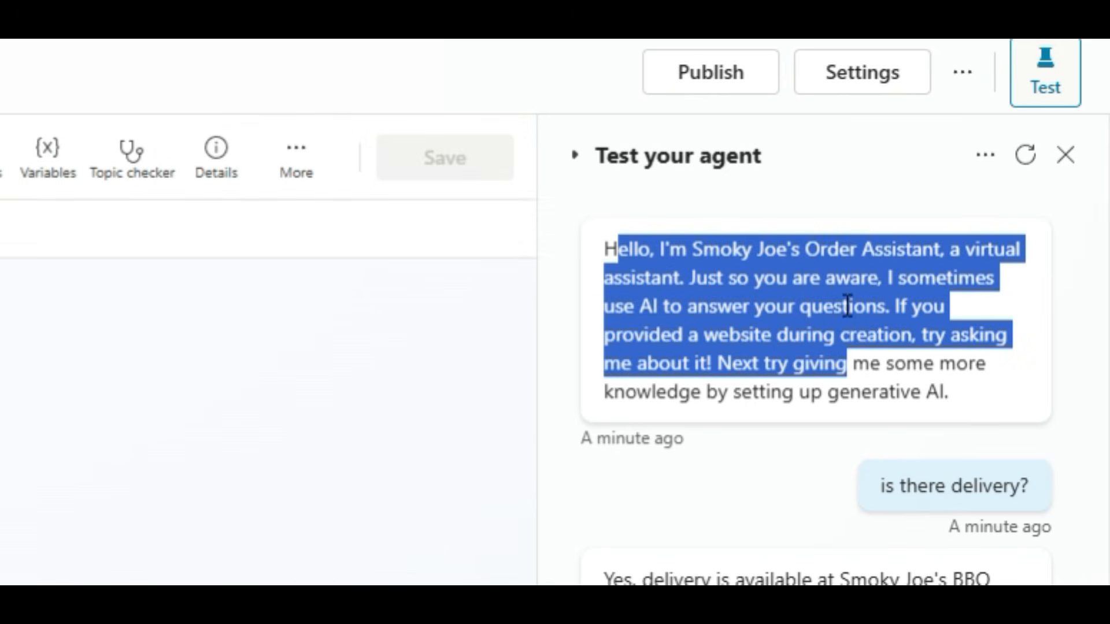
pyautogui.click(258, 56)
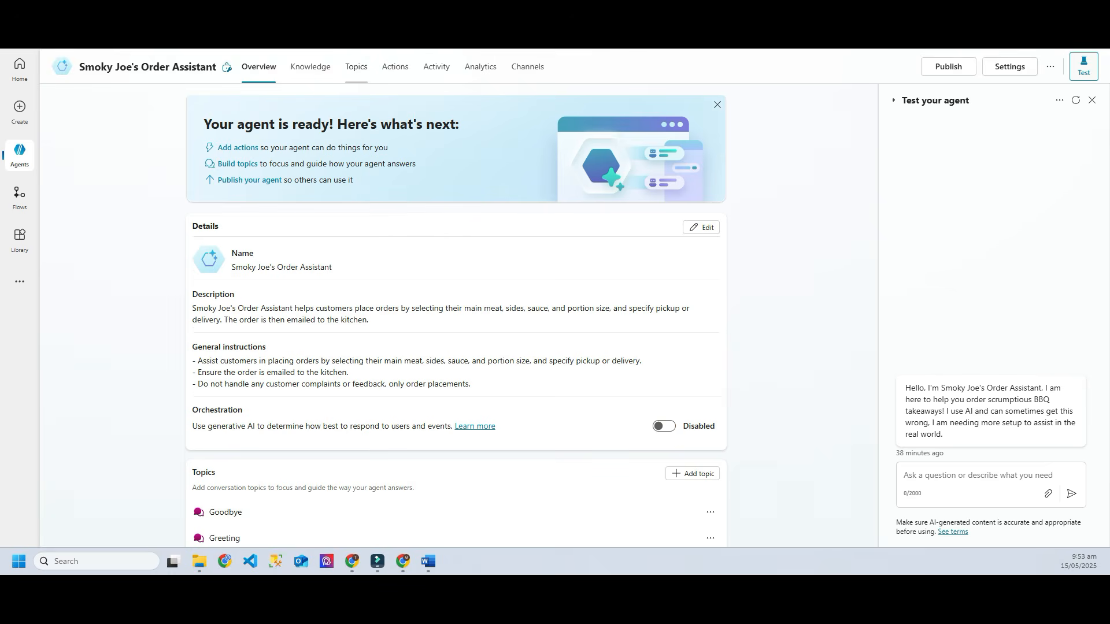
# Step: Open Topics and apply the All filter to list custom and system topics together
pyautogui.click(356, 66)
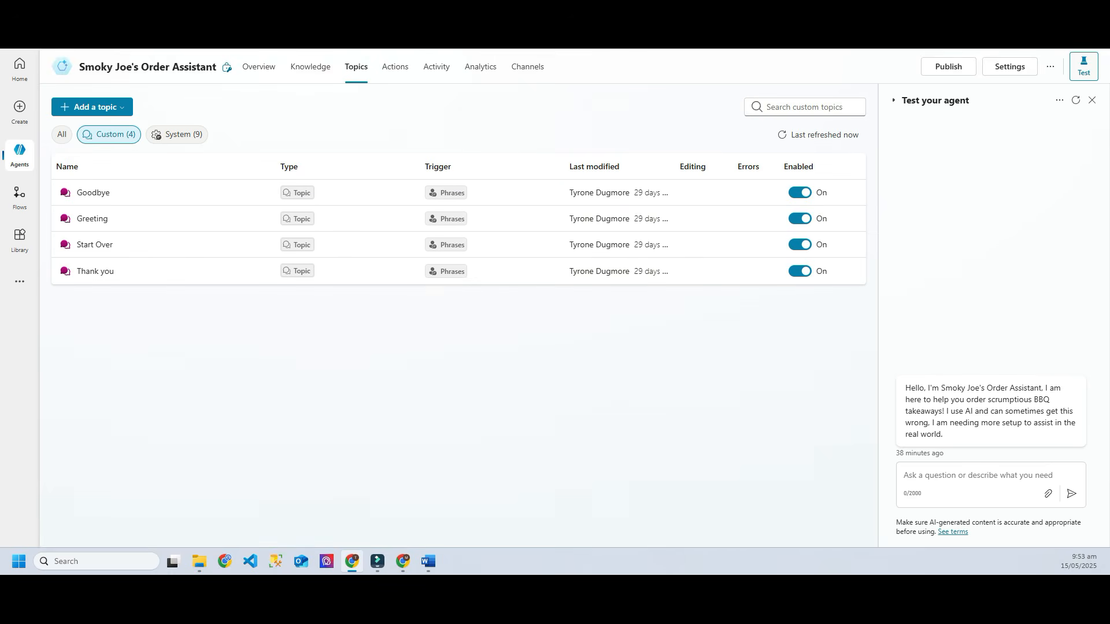
pyautogui.click(62, 135)
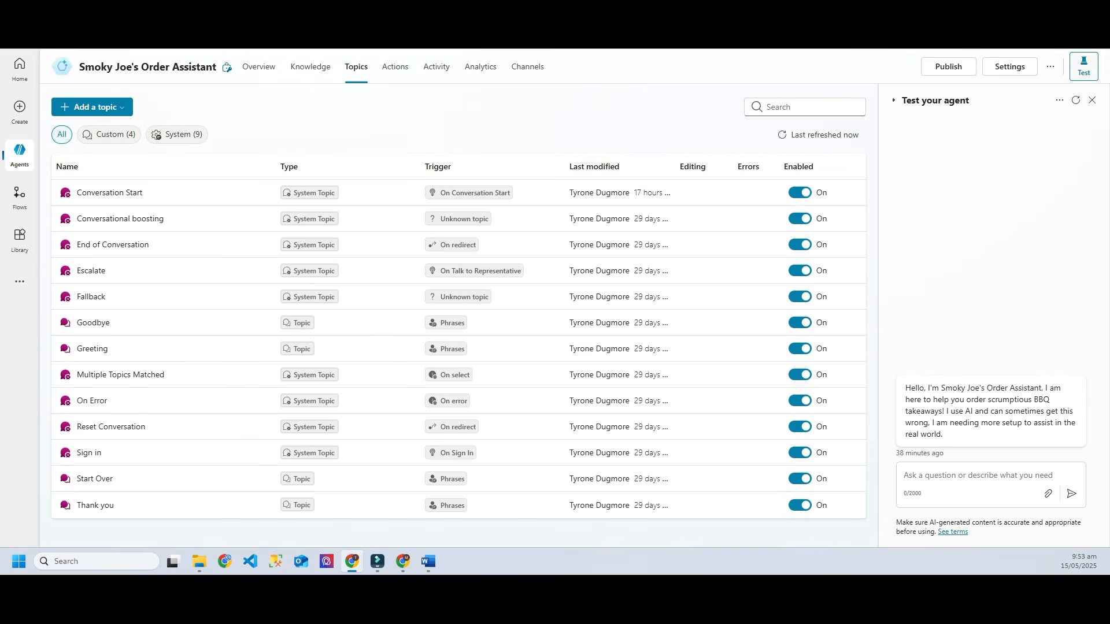
pyautogui.moveTo(19, 155)
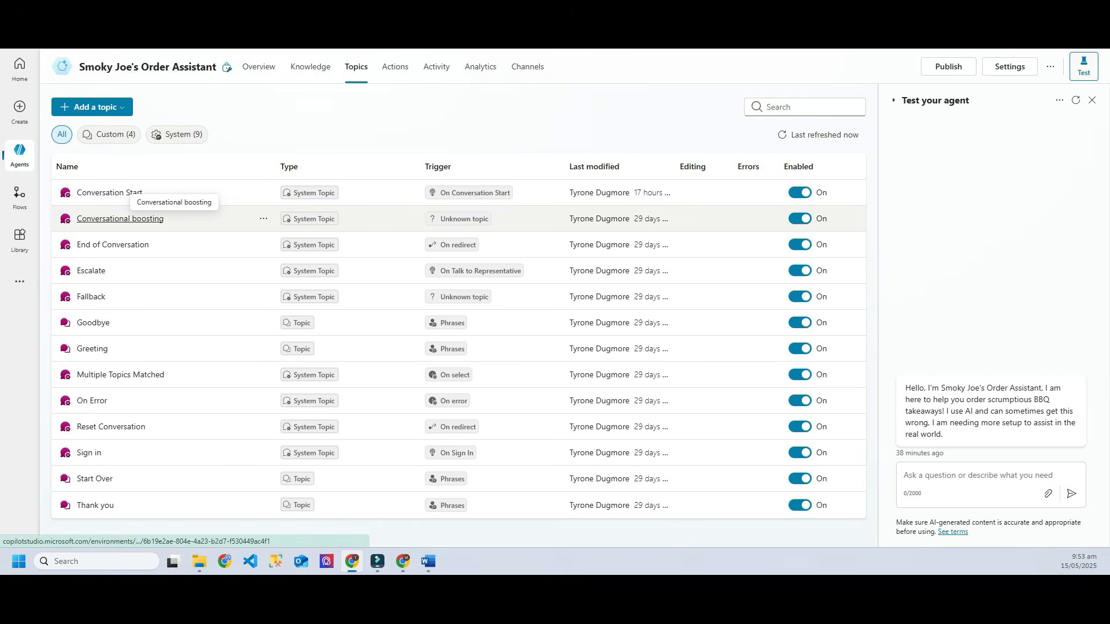
# Step: Open Conversational boosting, inspect its Create generative answers node, and close its properties pane
pyautogui.moveTo(462, 218)
pyautogui.click(138, 219)
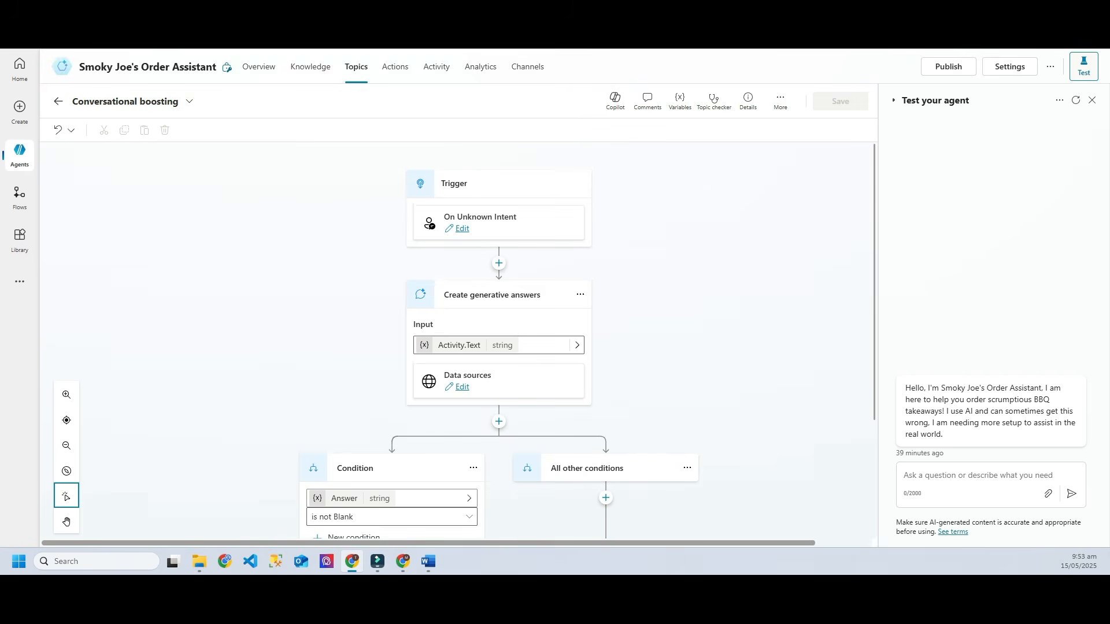
pyautogui.scroll(-1, 497, 289)
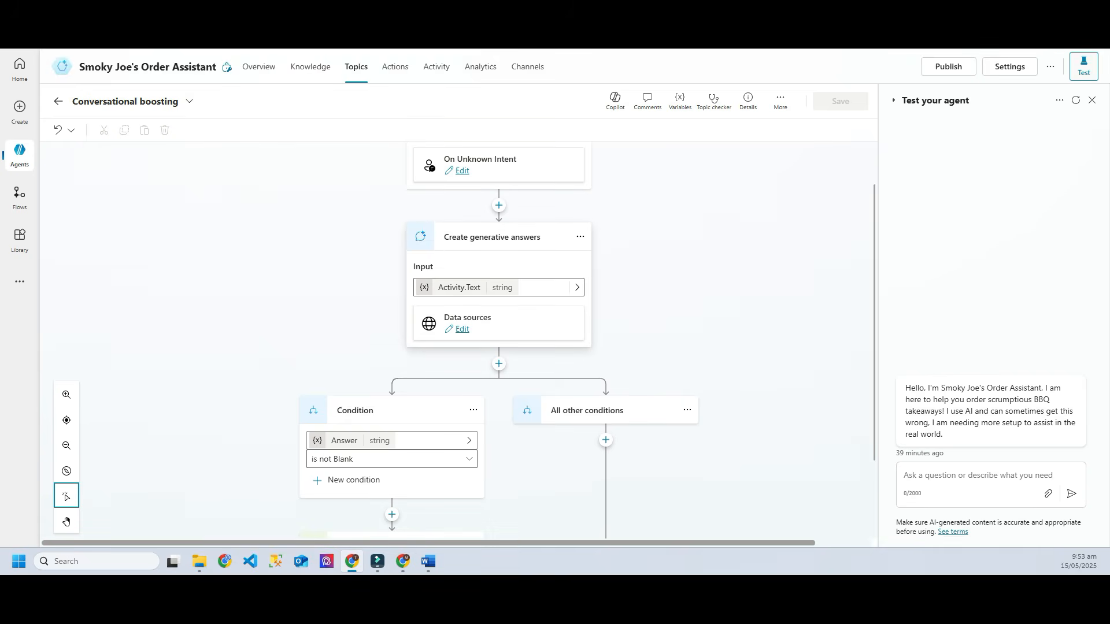
pyautogui.click(502, 324)
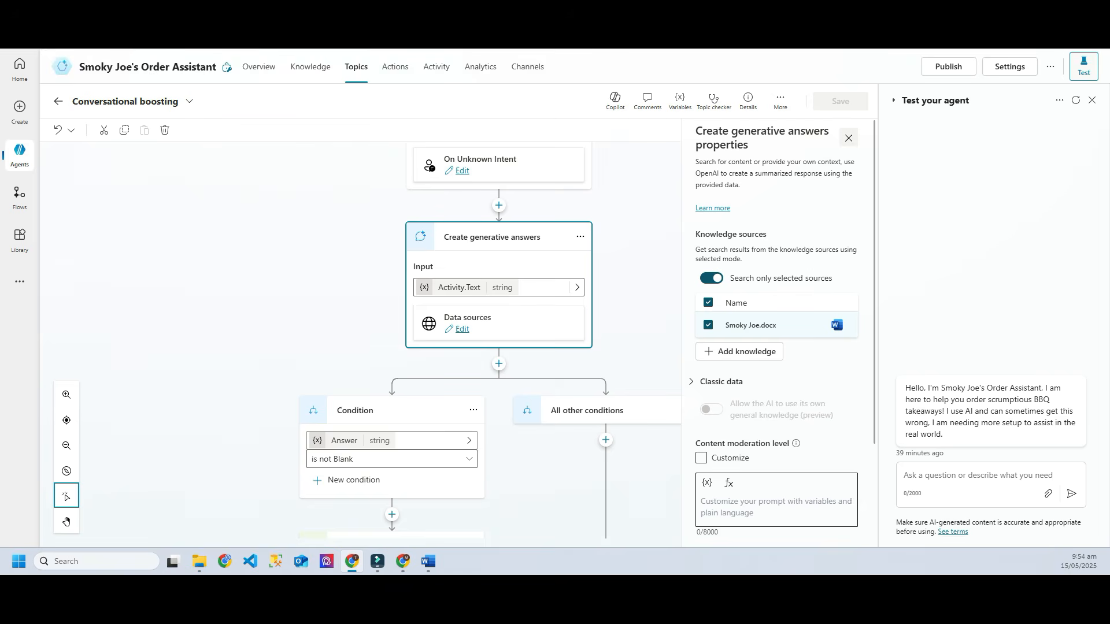
pyautogui.click(848, 137)
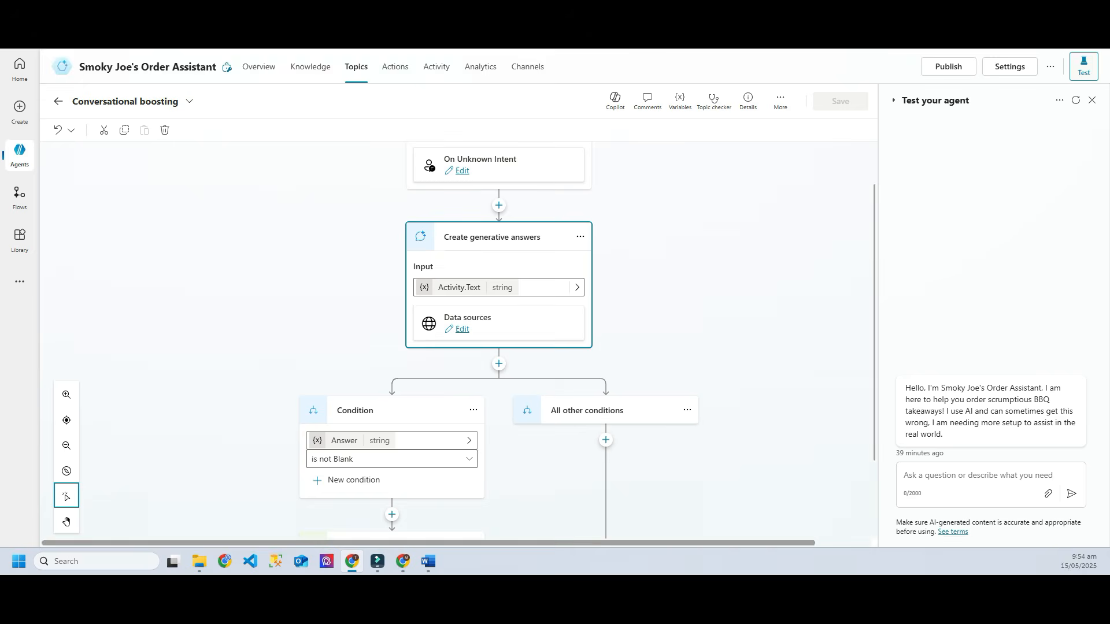
# Step: Back on the full topics list, open the Conversation Start topic
pyautogui.click(58, 101)
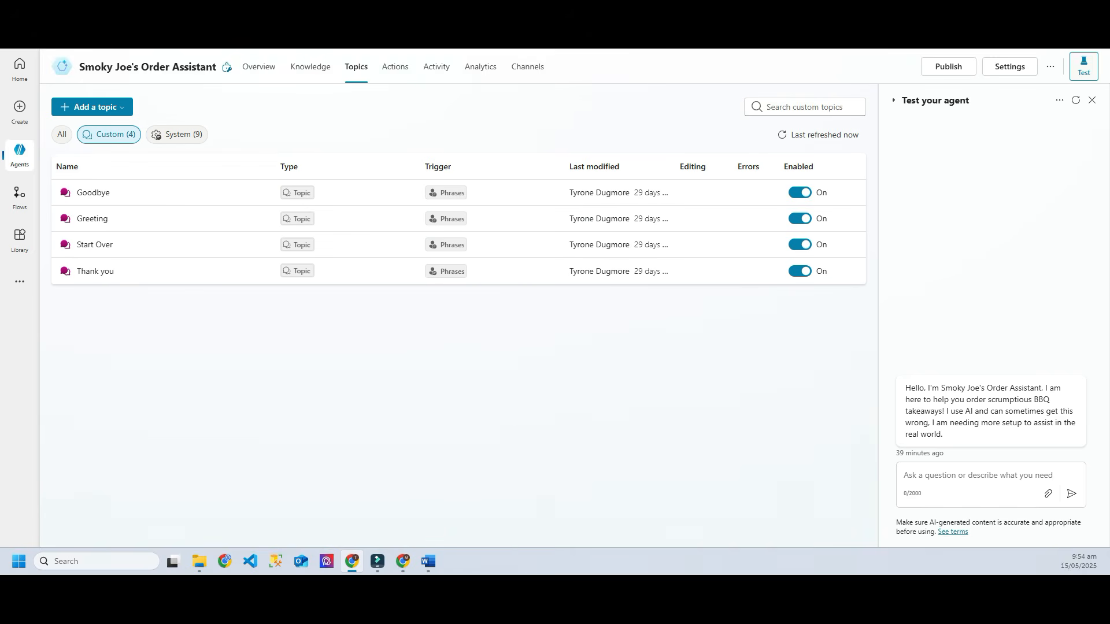
pyautogui.click(62, 134)
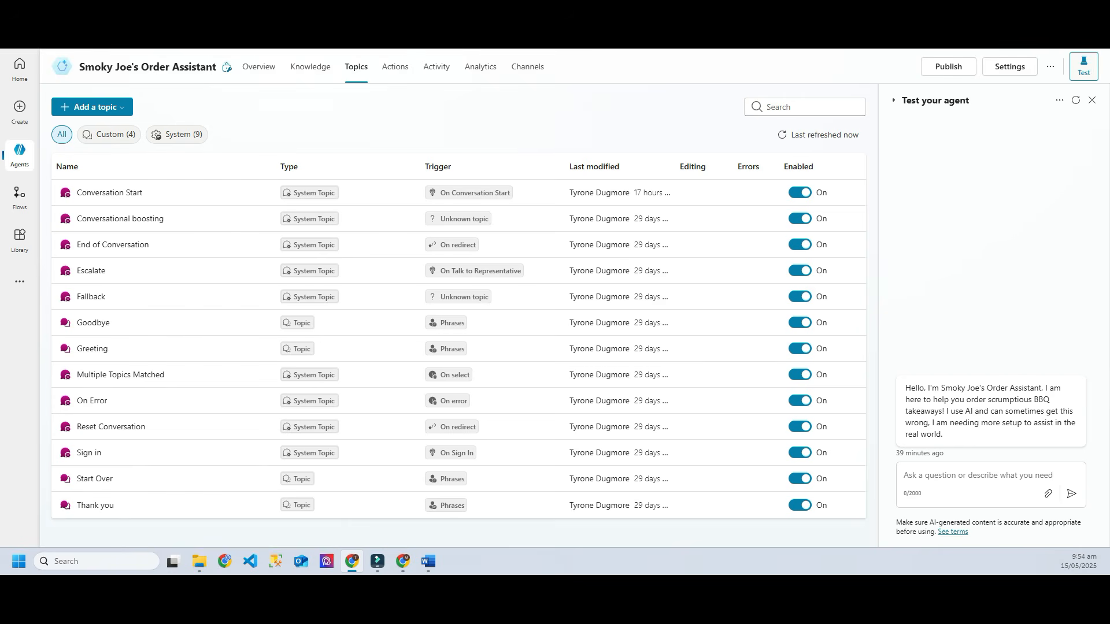
pyautogui.moveTo(906, 388); pyautogui.dragTo(1032, 400)
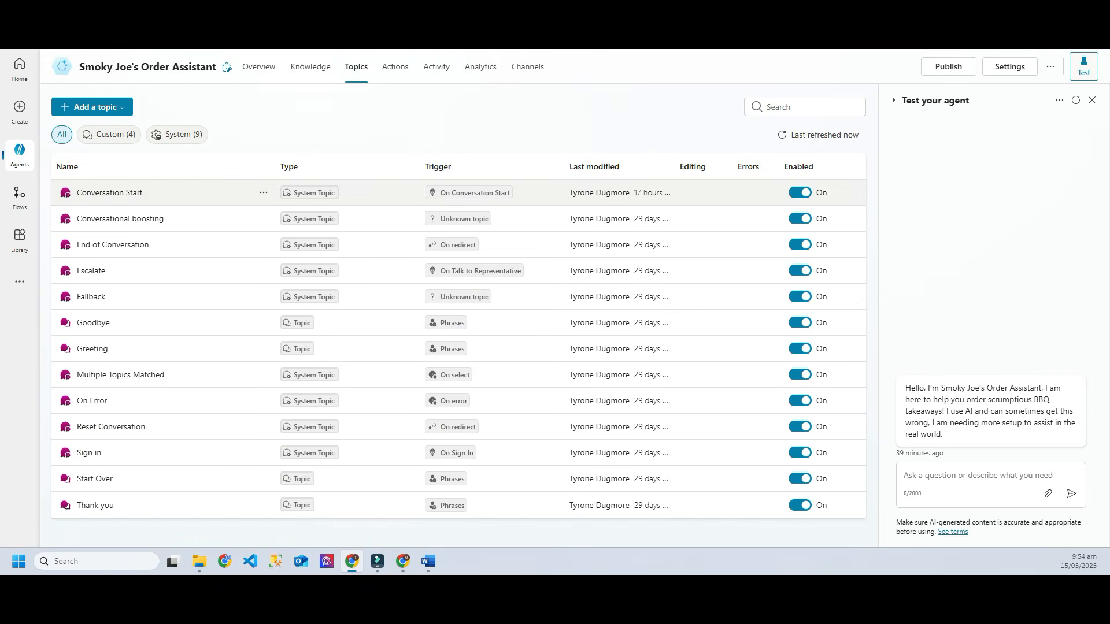
pyautogui.click(110, 193)
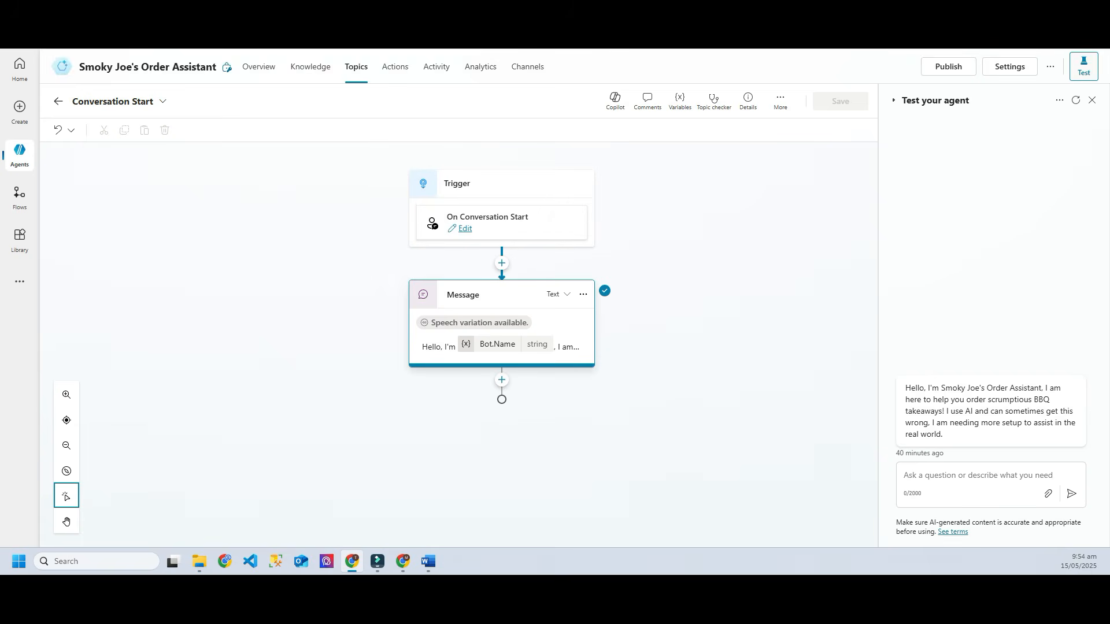
# Step: Cut the greeting after 'order scrumptious BBQ takeaways!', save, and restart the test chat
pyautogui.click(502, 347)
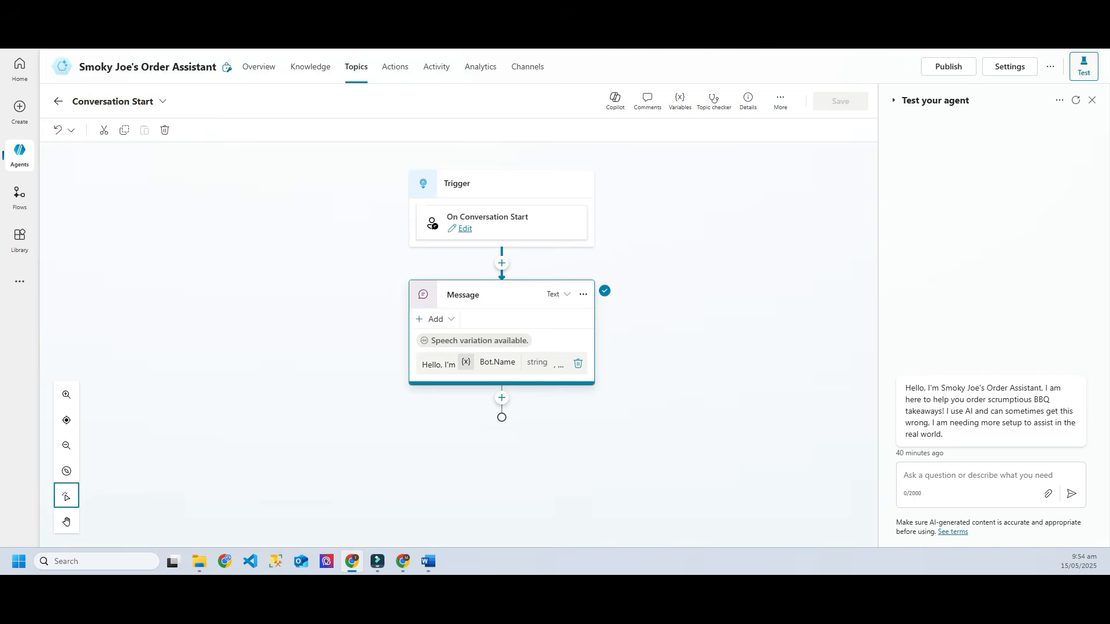
pyautogui.click(509, 367)
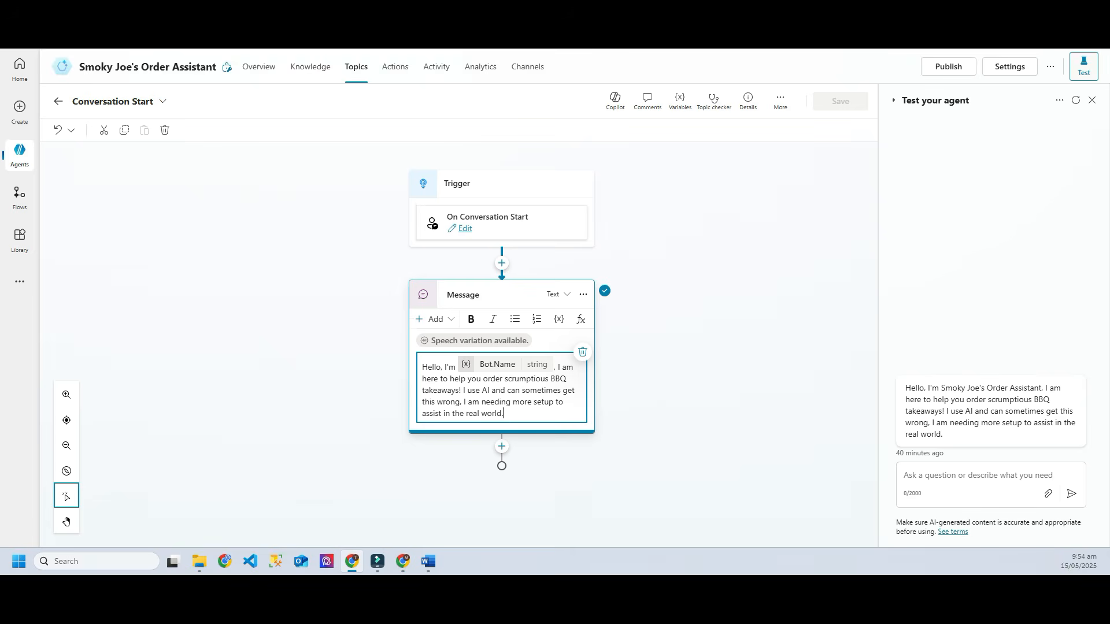
pyautogui.moveTo(460, 390); pyautogui.dragTo(504, 414)
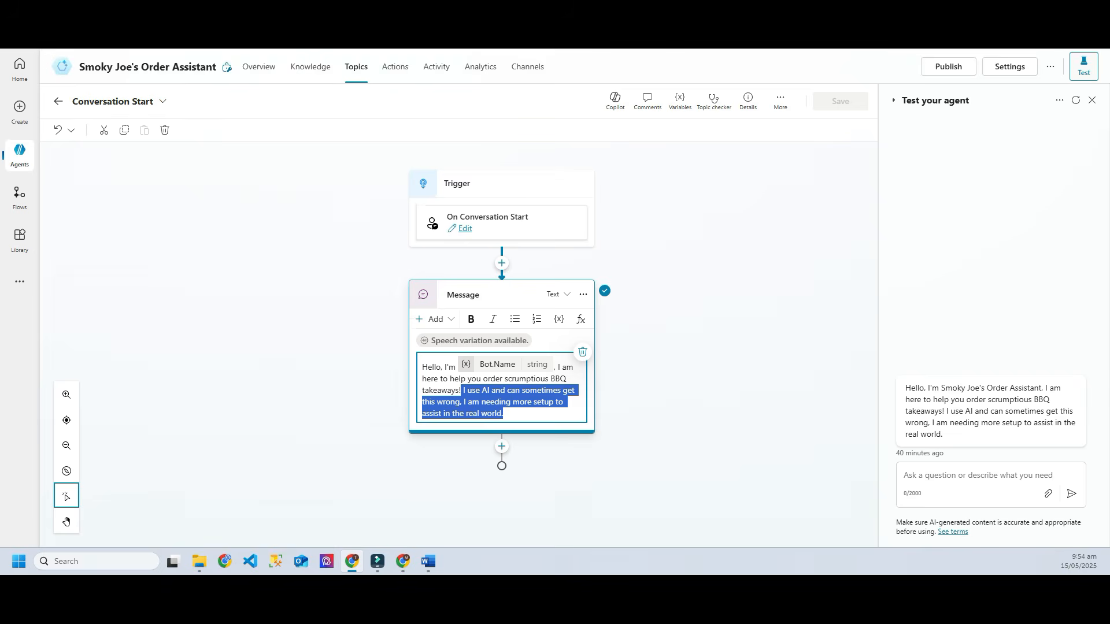
pyautogui.press('BackSpace')
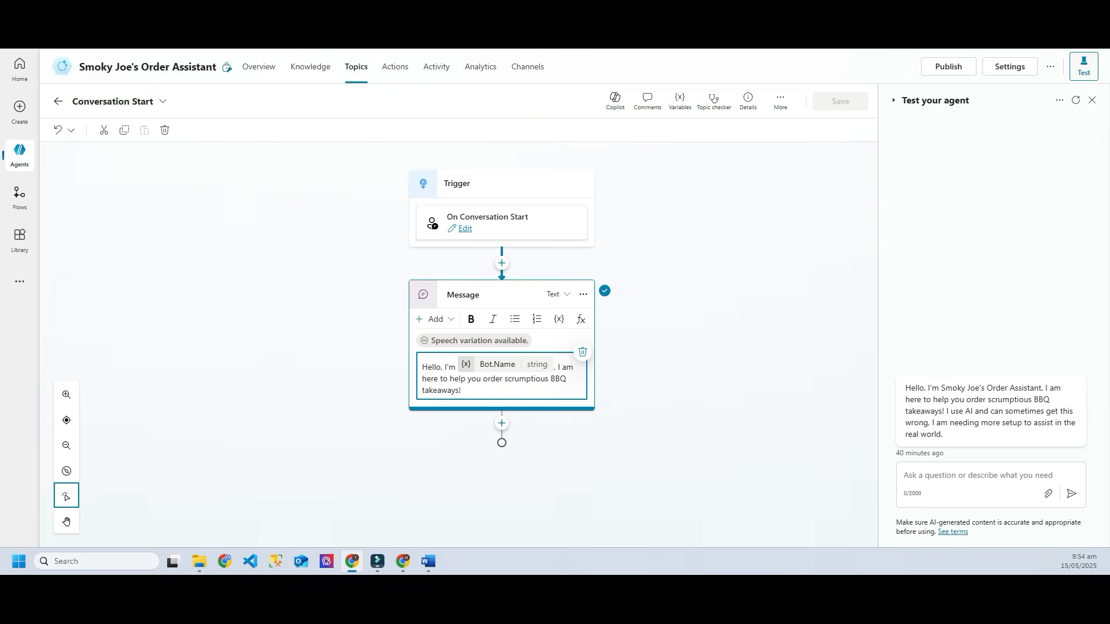
pyautogui.press('Escape')
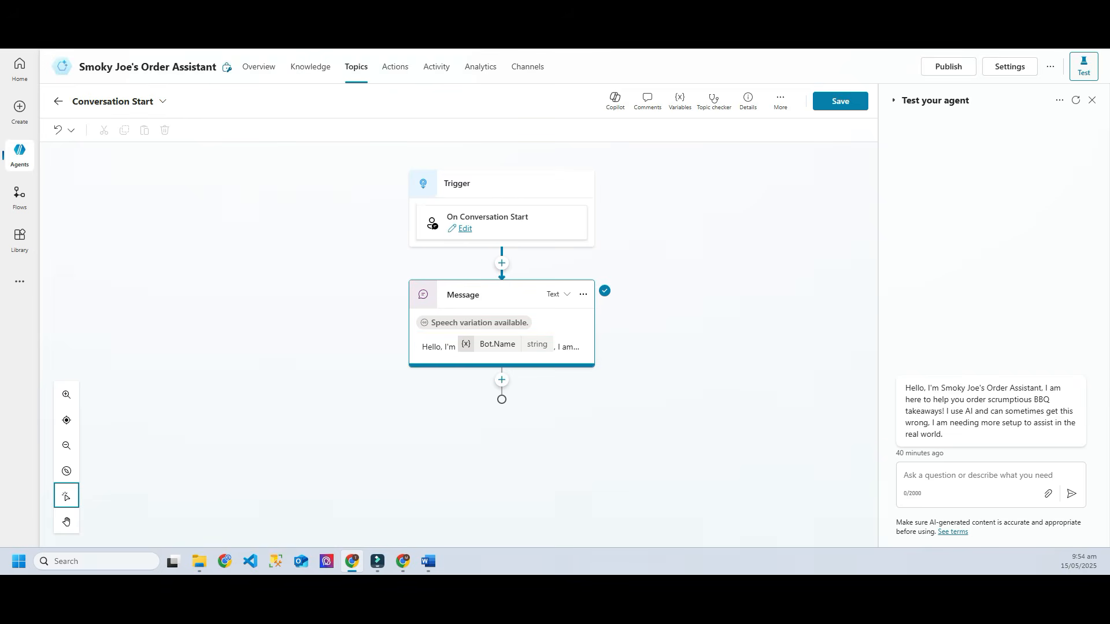
pyautogui.click(840, 101)
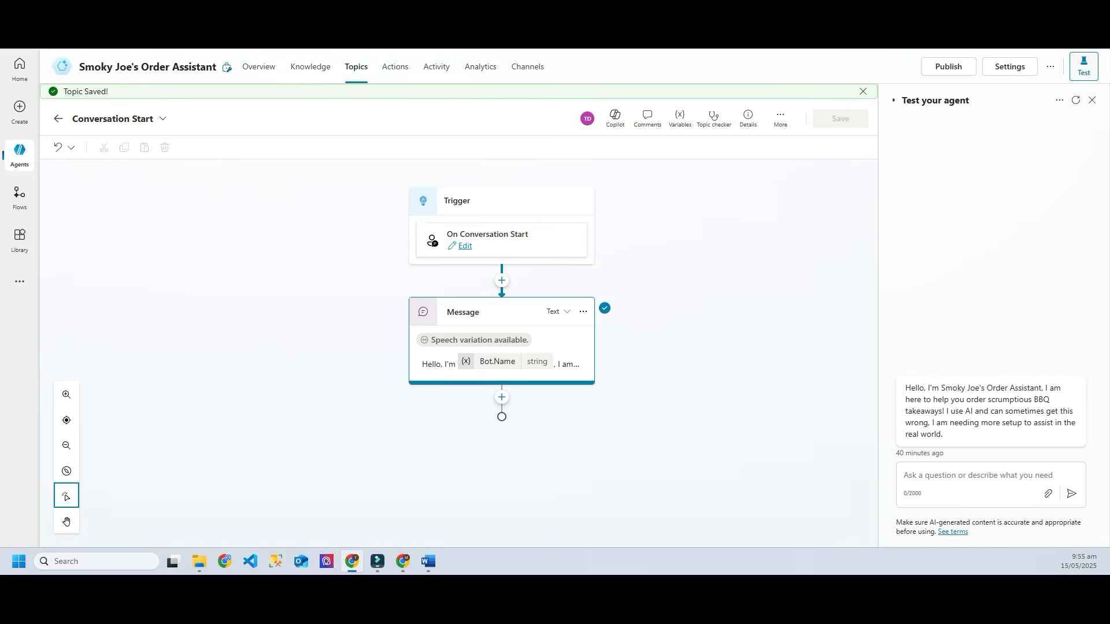
pyautogui.click(1075, 100)
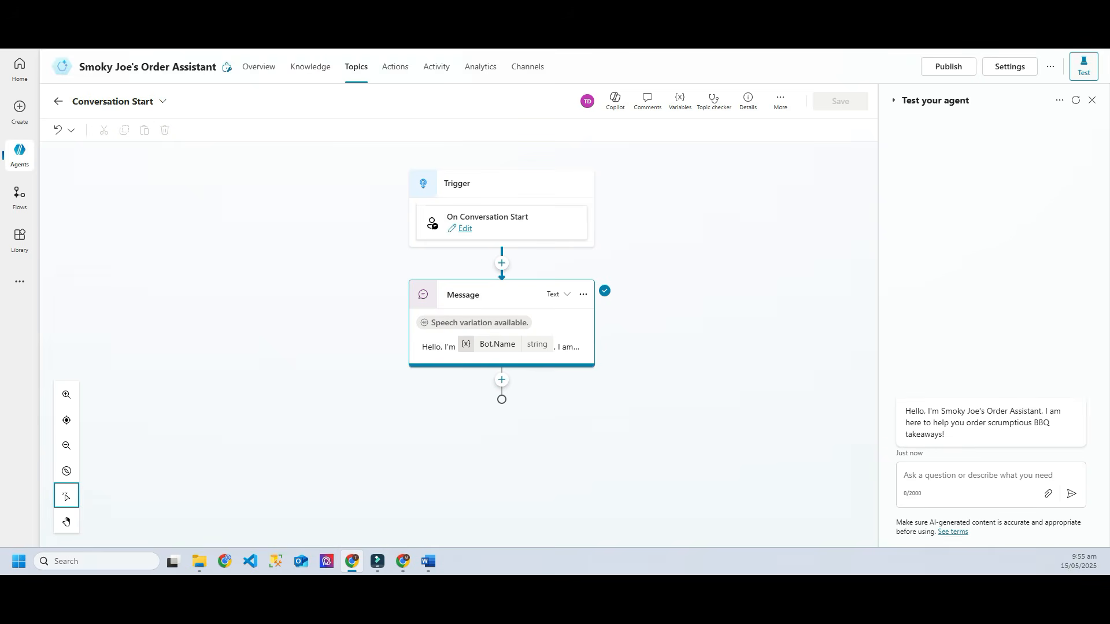
# Step: Return to the full list of 13 topics and open the Add a topic menu
pyautogui.click(58, 101)
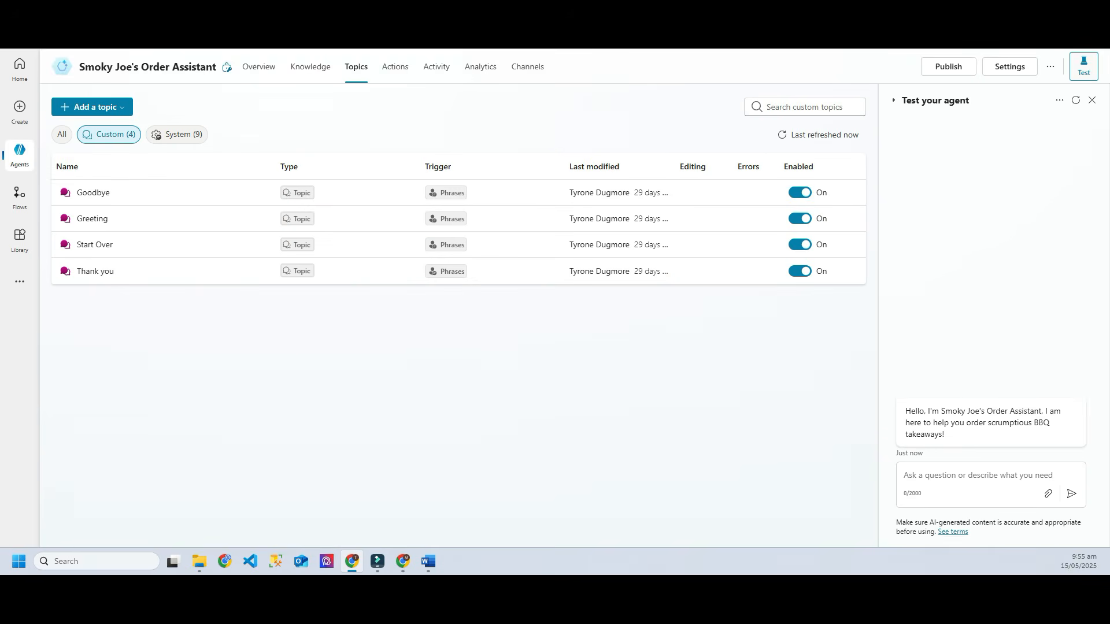
pyautogui.click(62, 134)
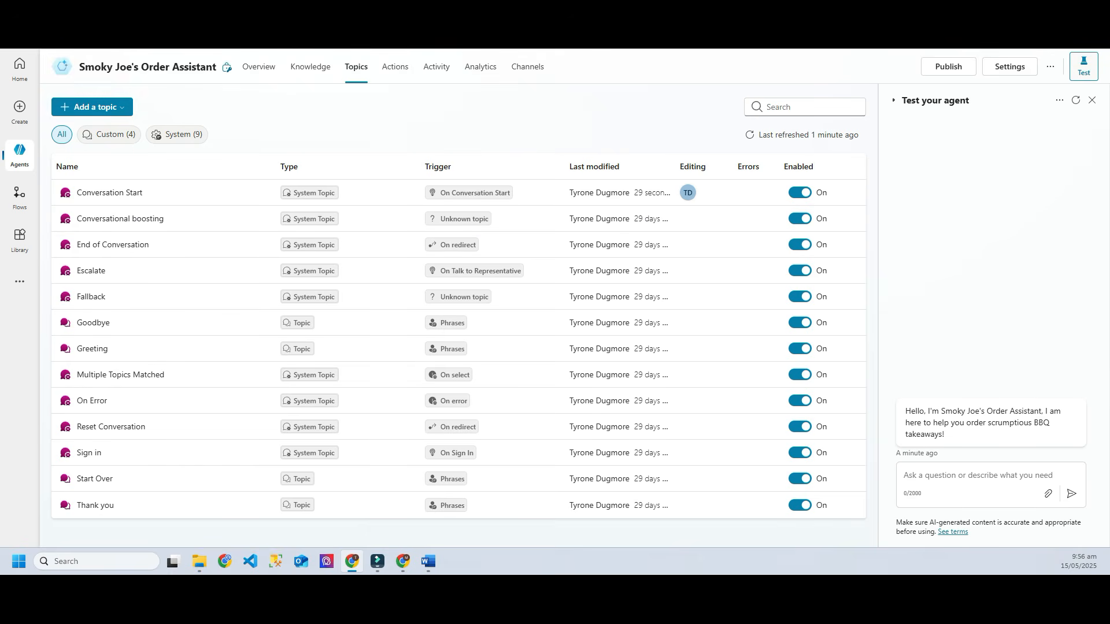
pyautogui.click(92, 107)
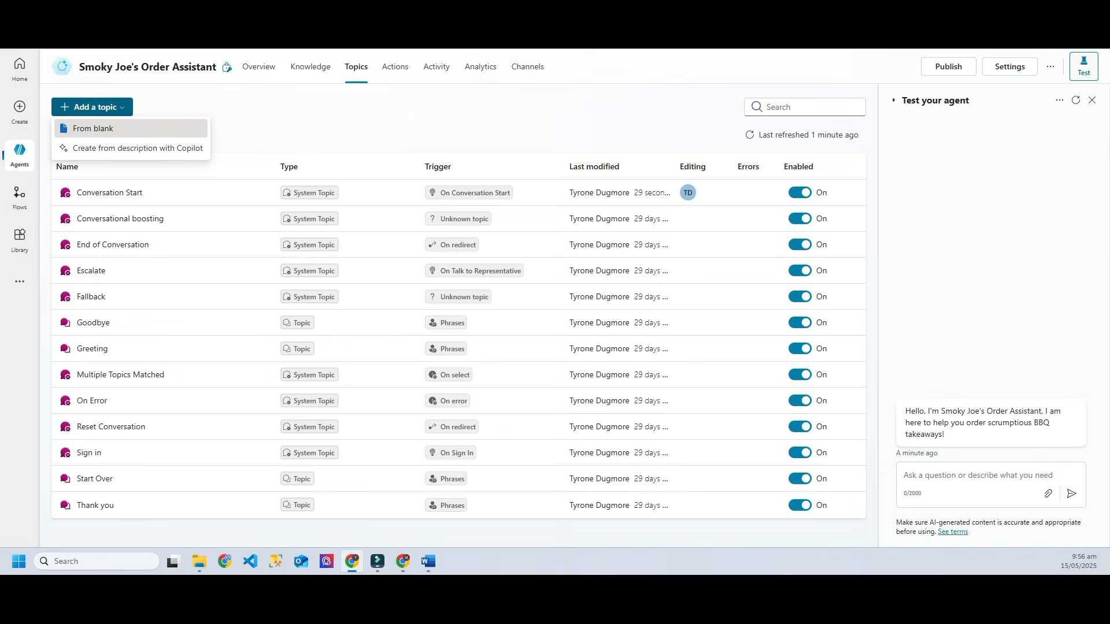
# Step: Create a blank topic with trigger phrases Order, BBQ order, Place order and Can i order, then save
pyautogui.click(93, 129)
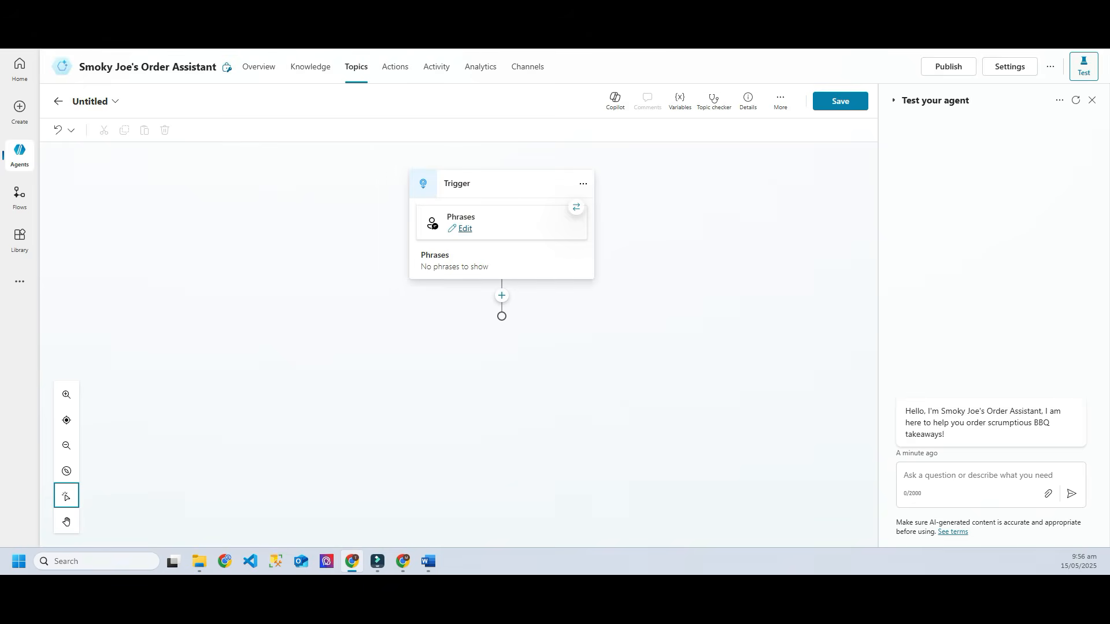
pyautogui.click(464, 228)
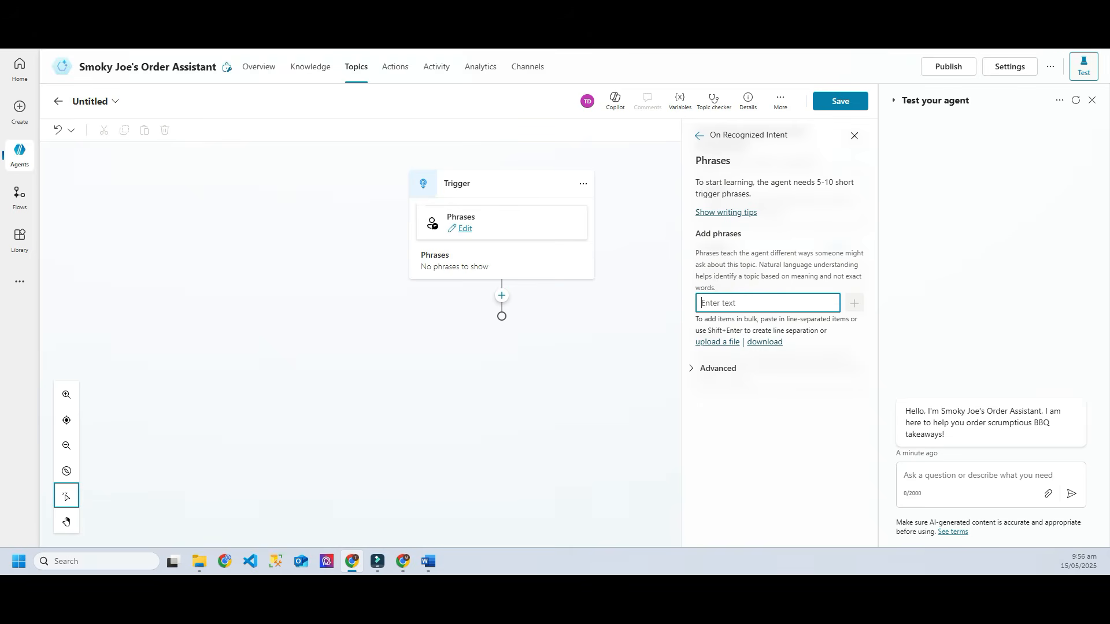
pyautogui.write('Order')
pyautogui.press('Return')
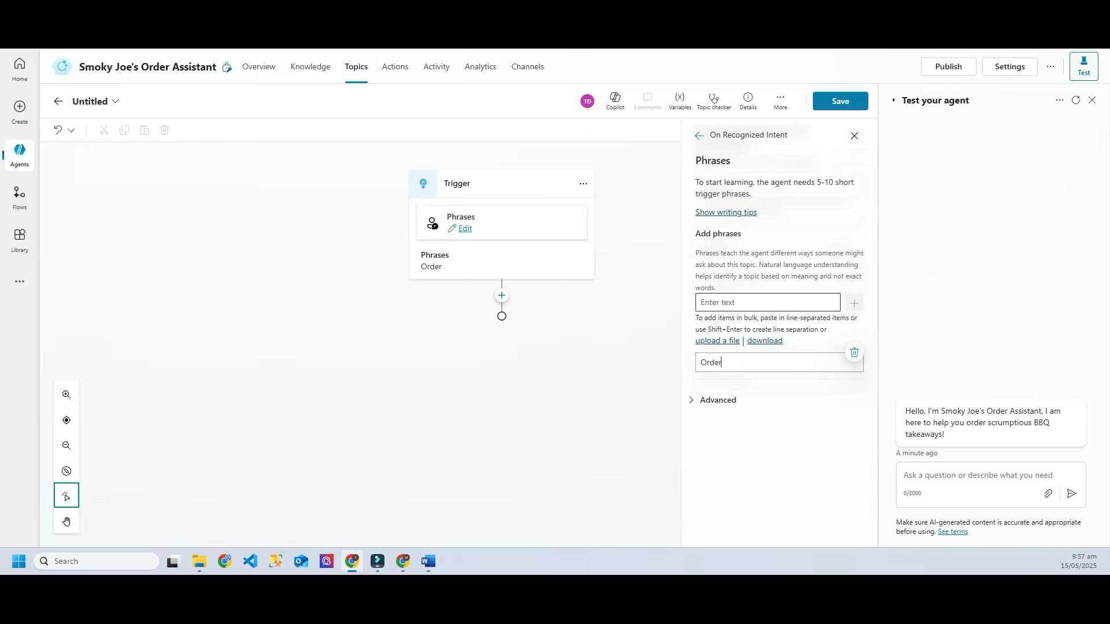
pyautogui.click(768, 303)
pyautogui.write('B')
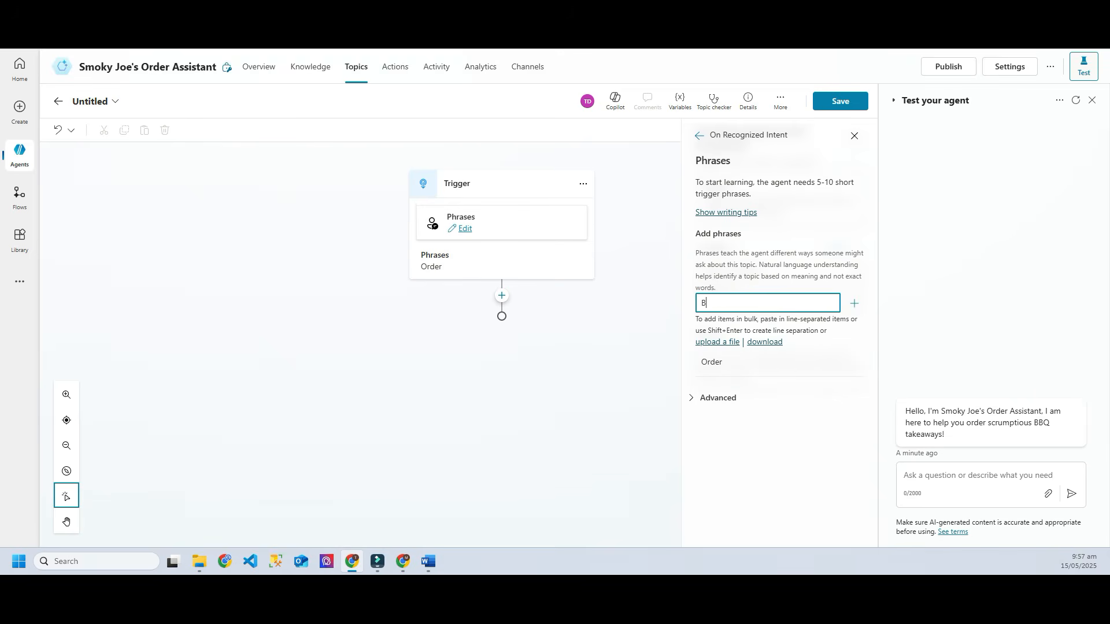
pyautogui.write('BQ order')
pyautogui.press('Return')
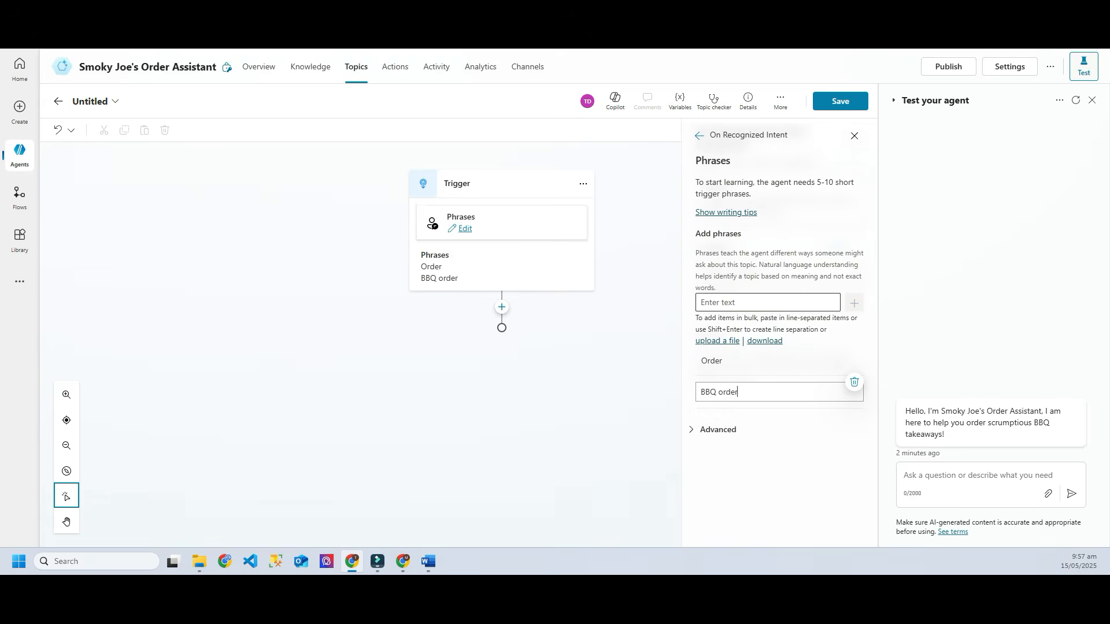
pyautogui.write('Place or')
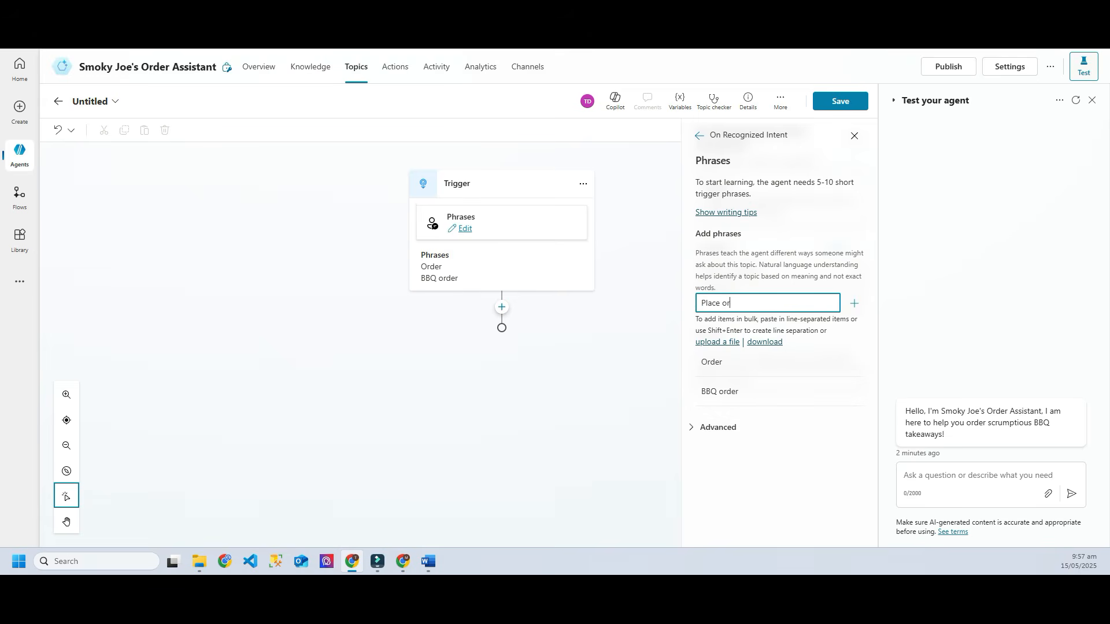
pyautogui.write('der')
pyautogui.press('Return')
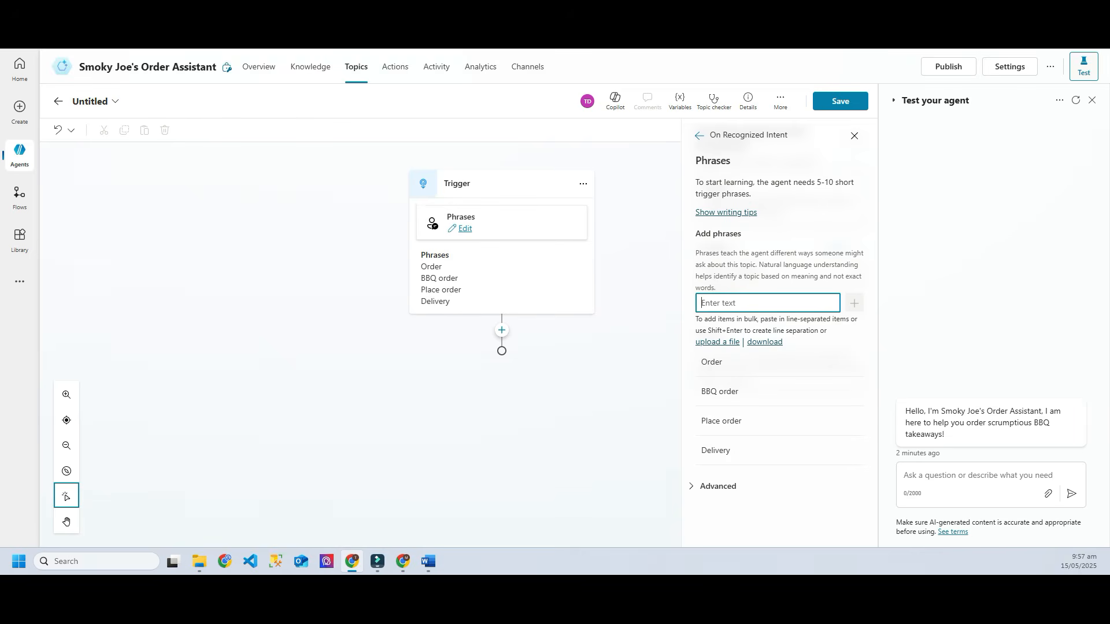
pyautogui.write('Can i order')
pyautogui.press('Return')
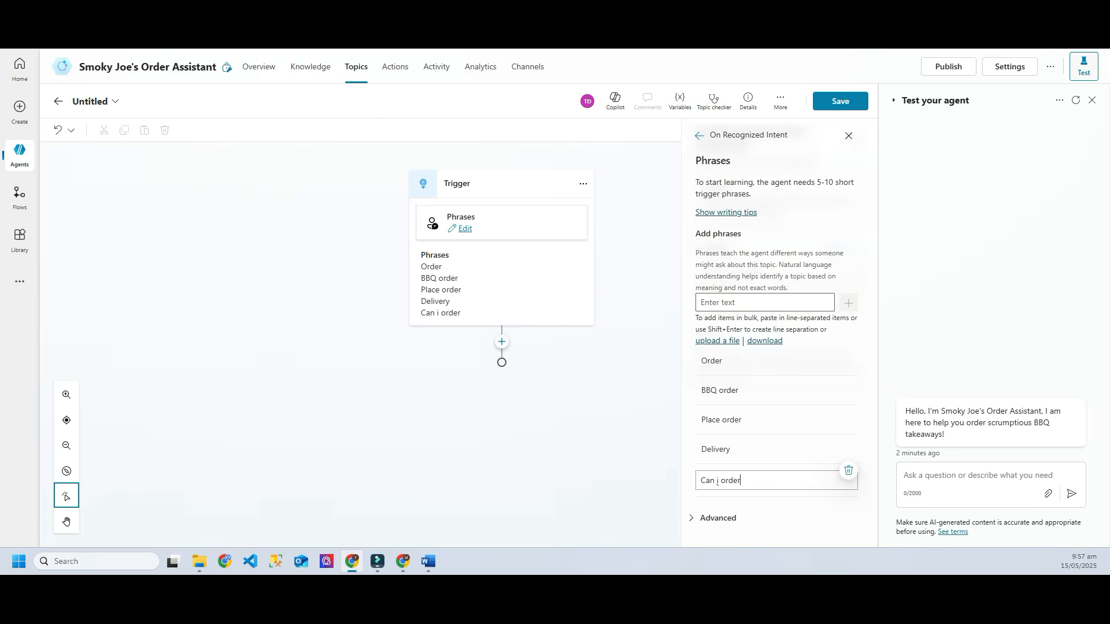
pyautogui.click(840, 101)
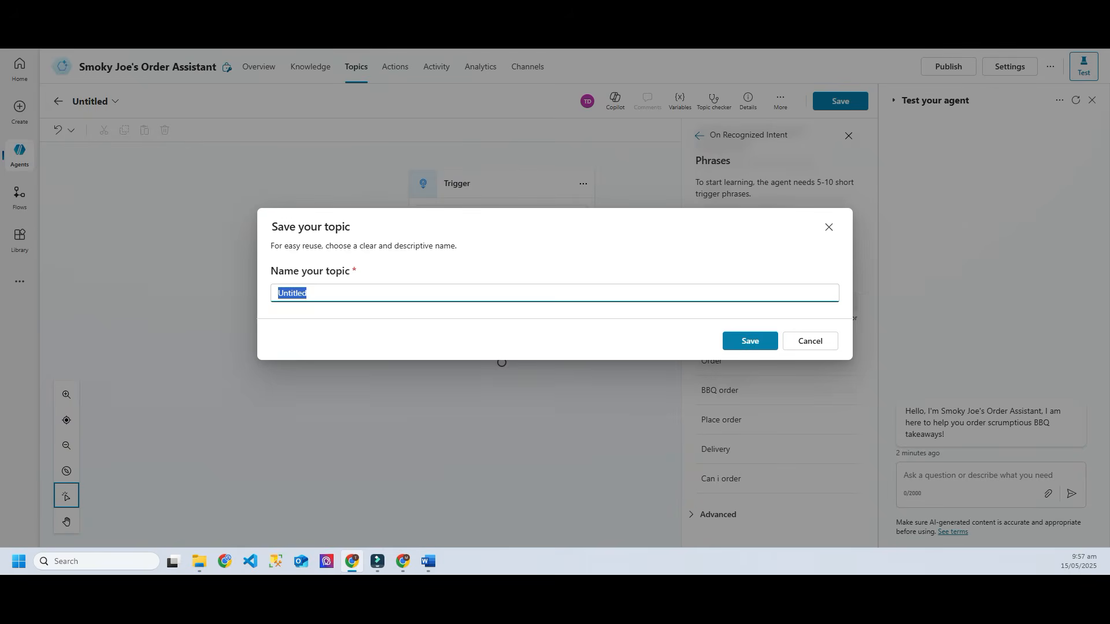
# Step: Name the topic 'BBQ Ordering Service', then send 'order' in the test chat
pyautogui.click(307, 293)
pyautogui.hotkey('ctrl', 'a')
pyautogui.write('BBQ')
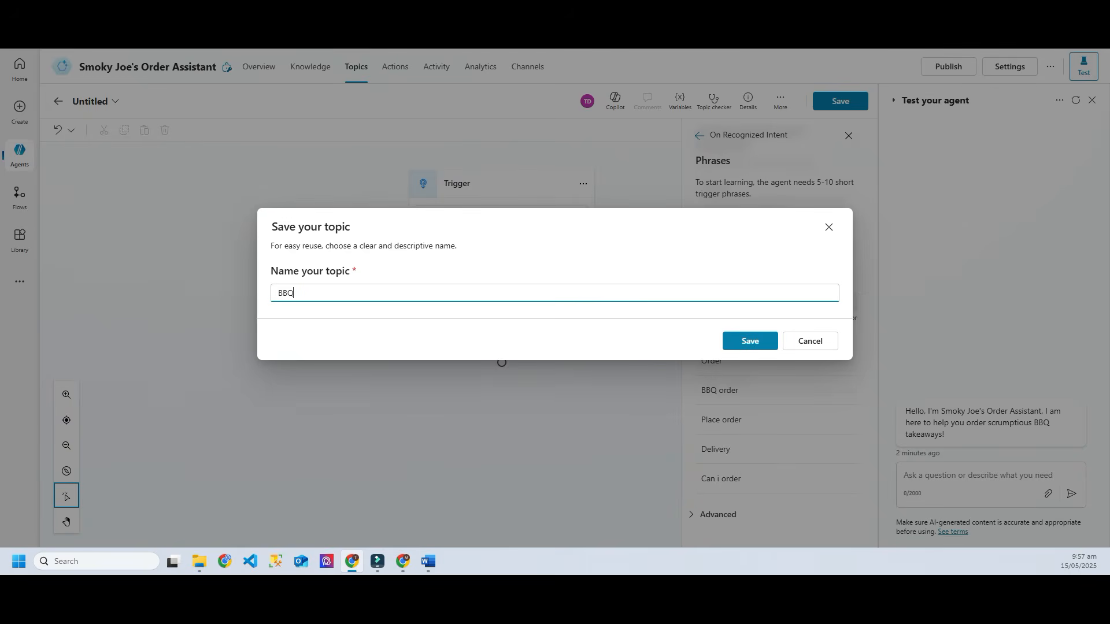
pyautogui.write(' Ordering Service.')
pyautogui.press('Return')
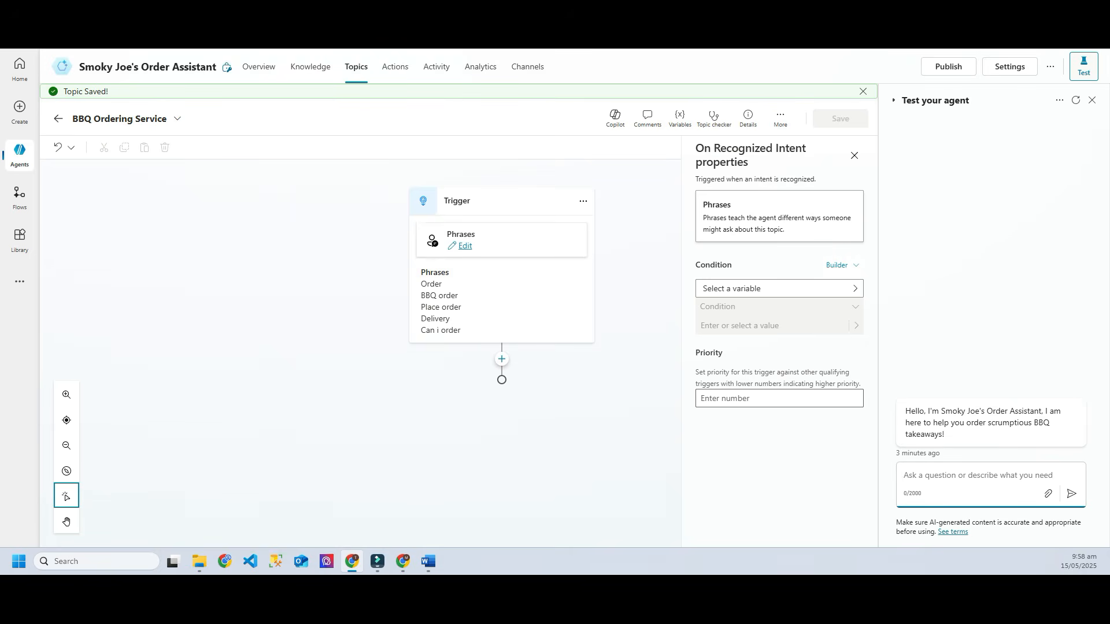
pyautogui.write('order')
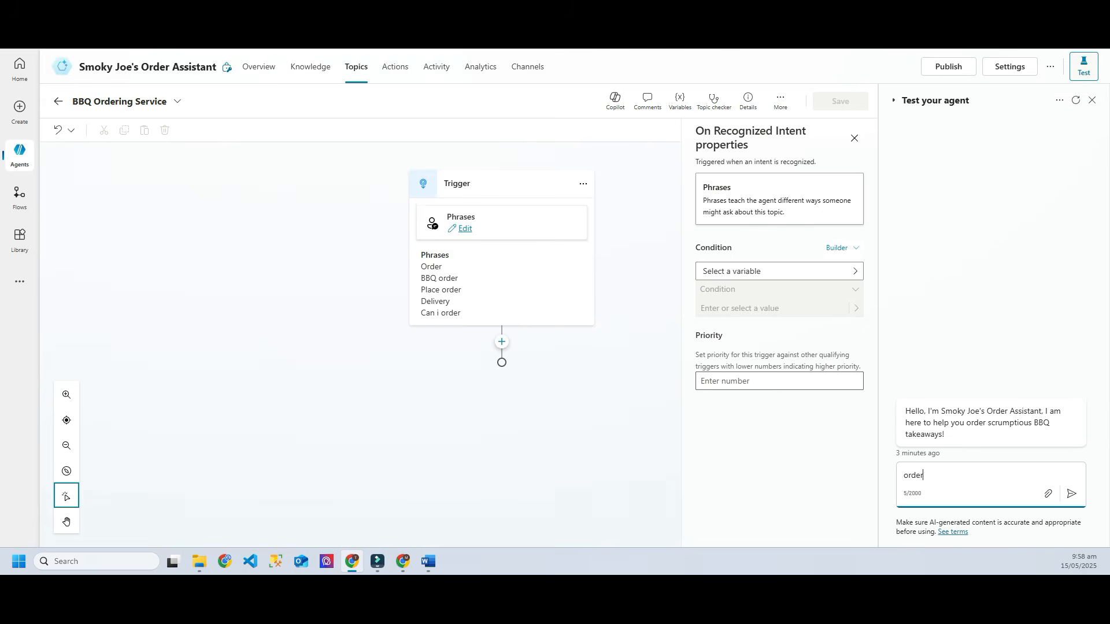
pyautogui.press('Return')
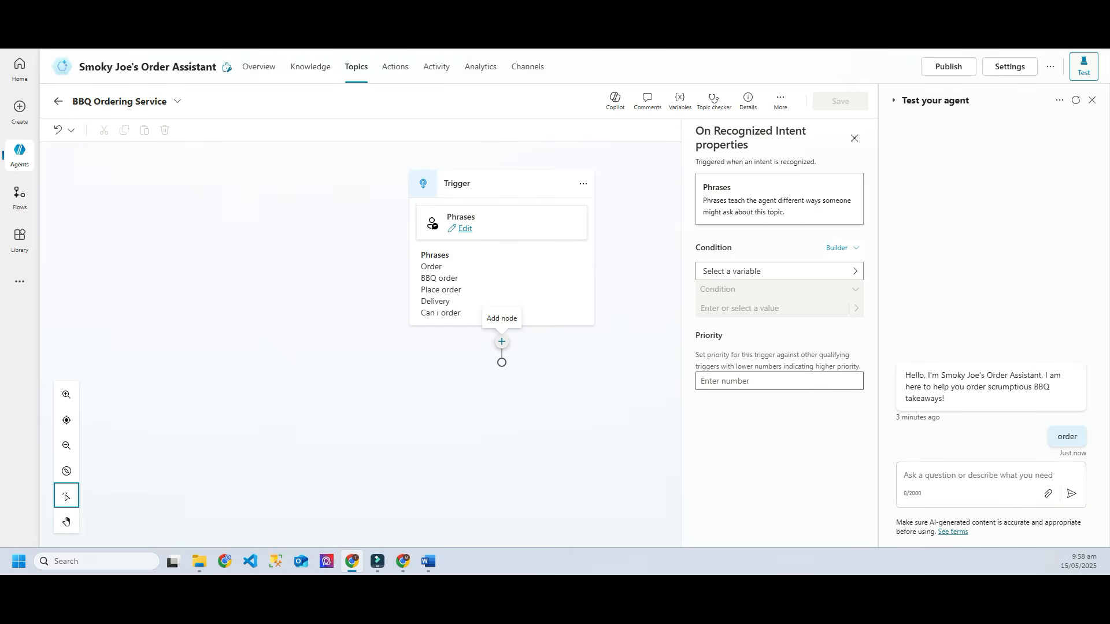
# Step: Add a Question node saying 'Great, we will love to help you order. Do you wish to collect or deliver?'
pyautogui.click(502, 341)
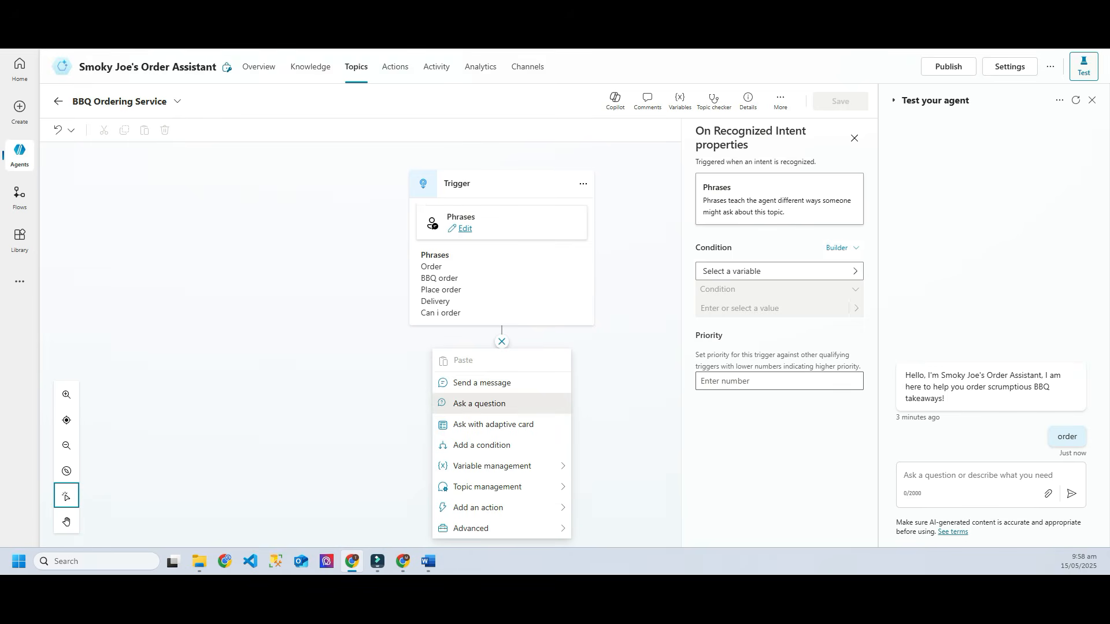
pyautogui.click(479, 404)
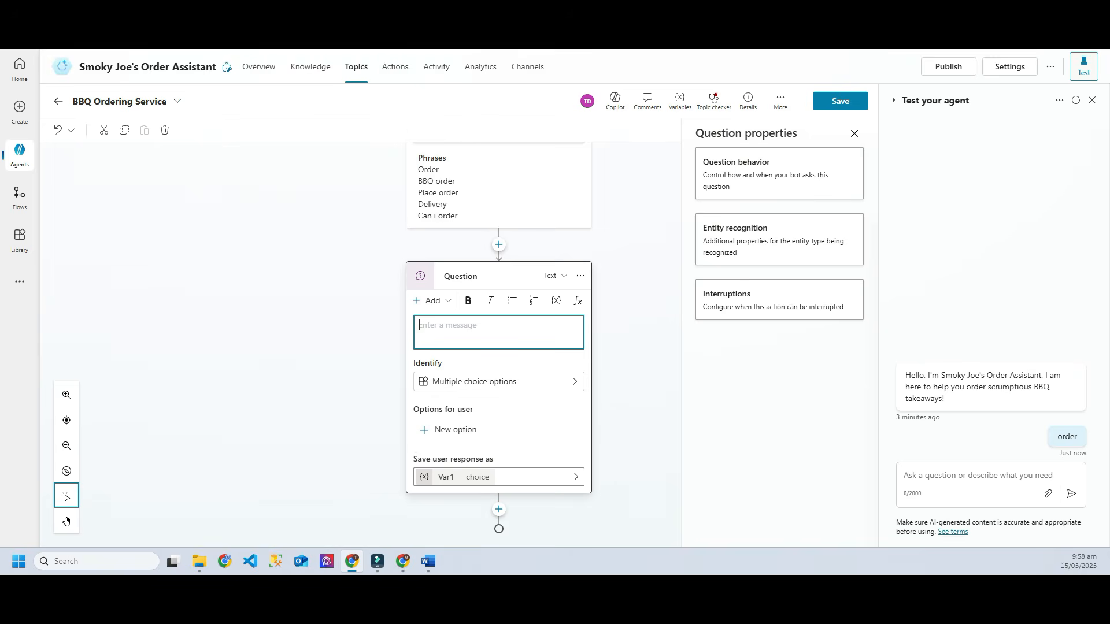
pyautogui.write('Great, we will love yto')
pyautogui.press('BackSpace')
pyautogui.press('BackSpace')
pyautogui.press('BackSpace')
pyautogui.press('BackSpace')
pyautogui.write('to help you order,')
pyautogui.press('BackSpace')
pyautogui.write('. Do you wish to')
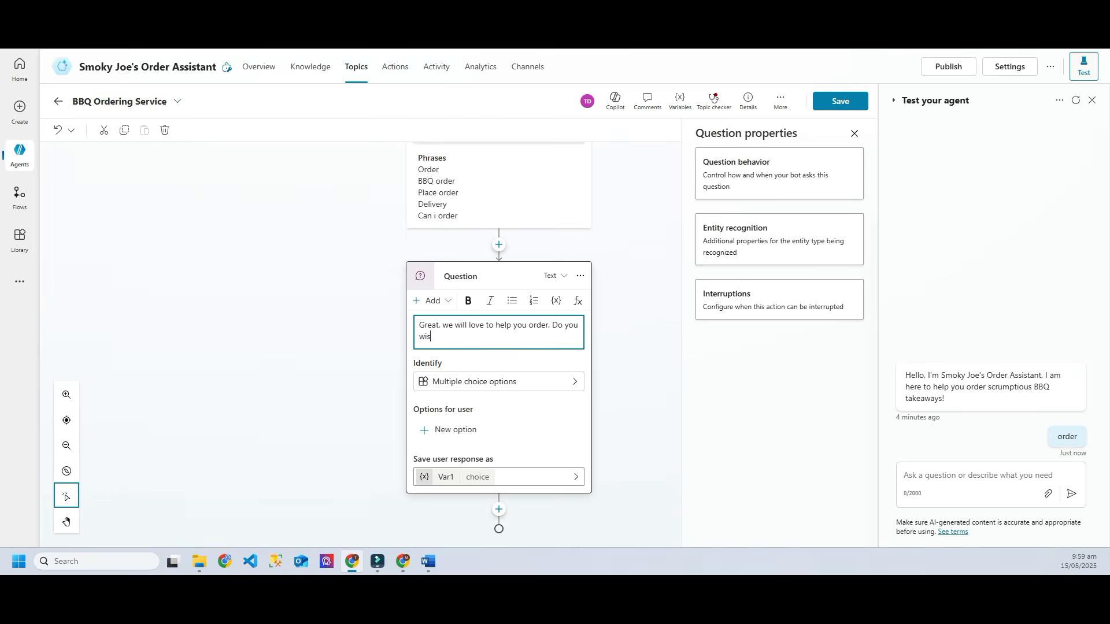
pyautogui.write(' collect or deliver?')
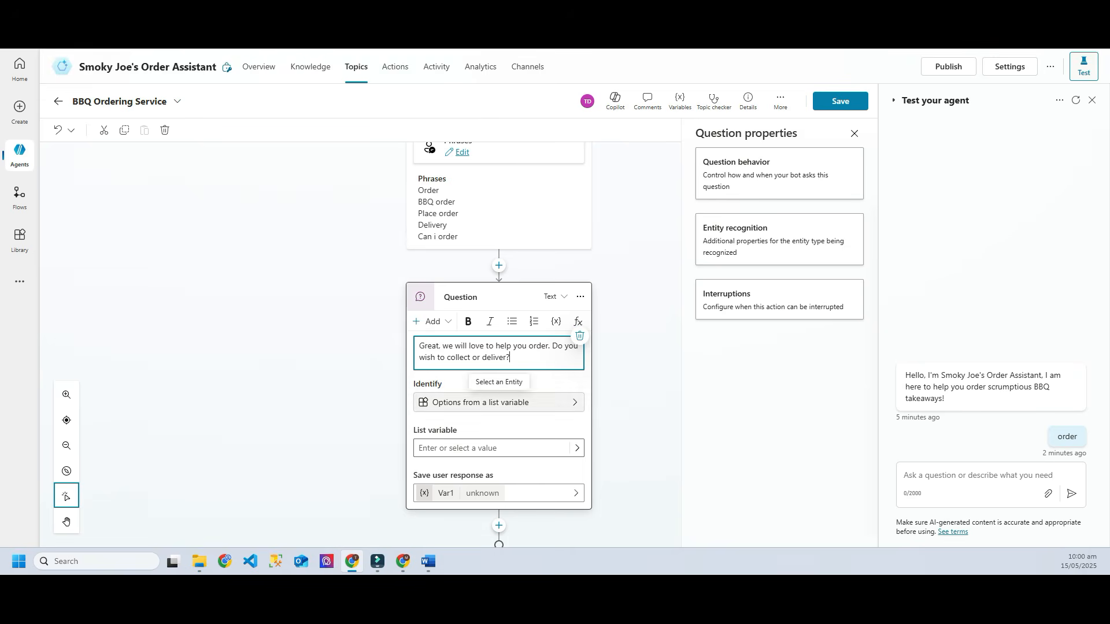
pyautogui.click(499, 403)
# Step: Set the question to identify Multiple choice options with Collect and Deliver
pyautogui.click(499, 388)
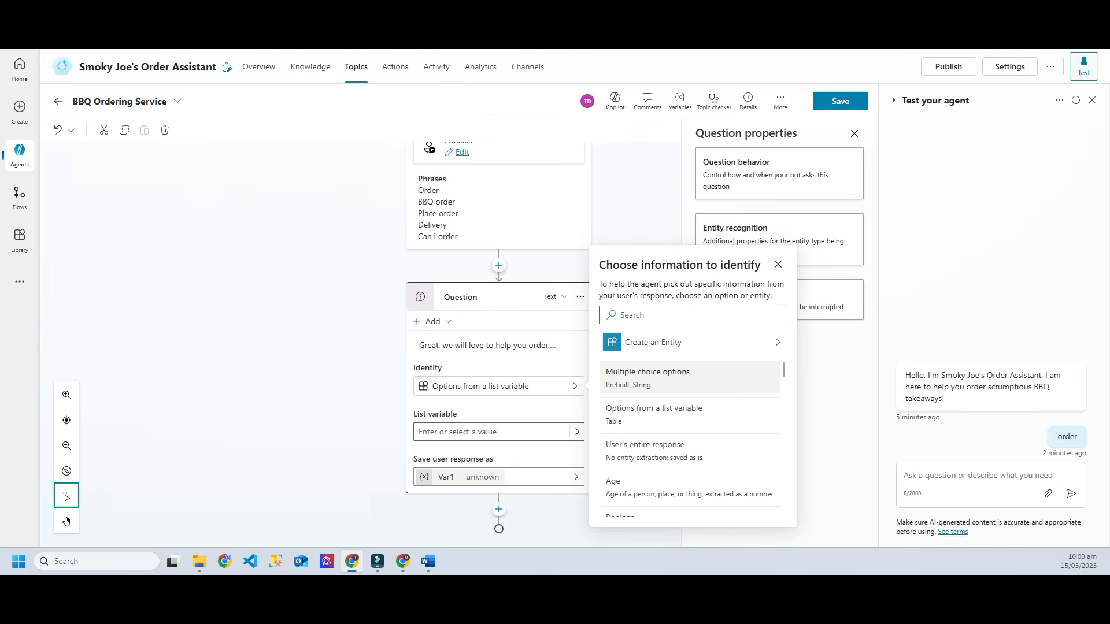
pyautogui.click(648, 377)
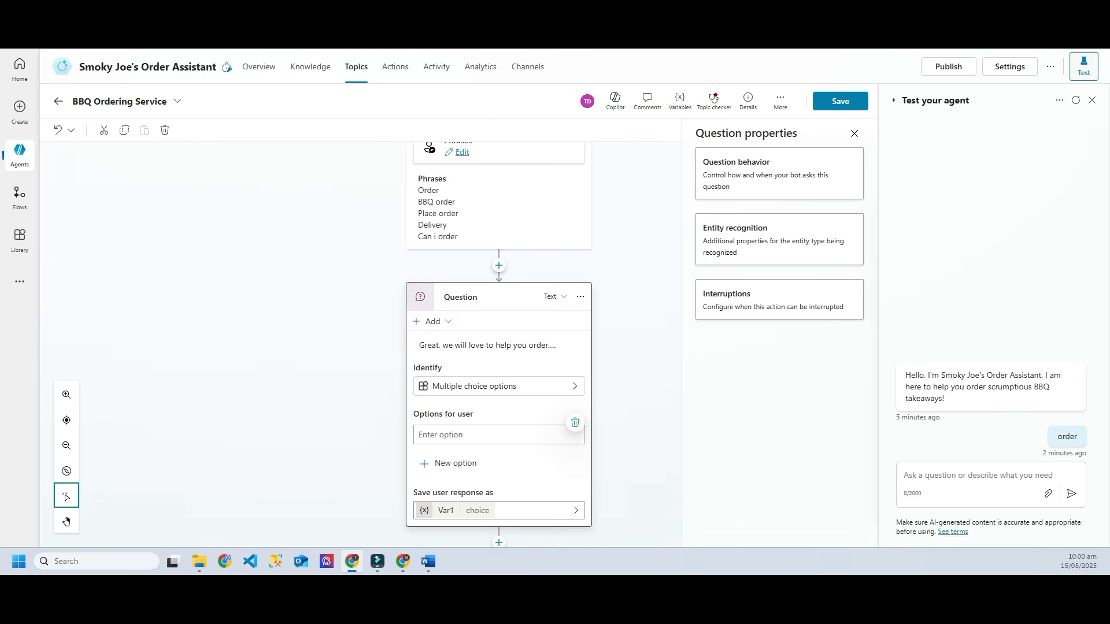
pyautogui.write('Collect')
pyautogui.press('Return')
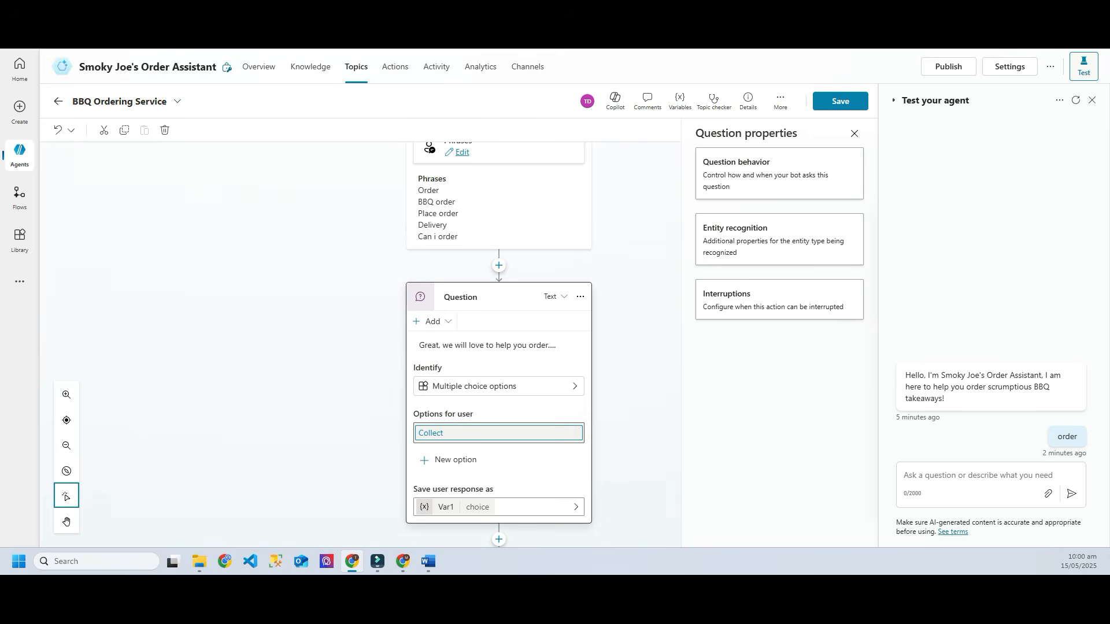
pyautogui.click(456, 460)
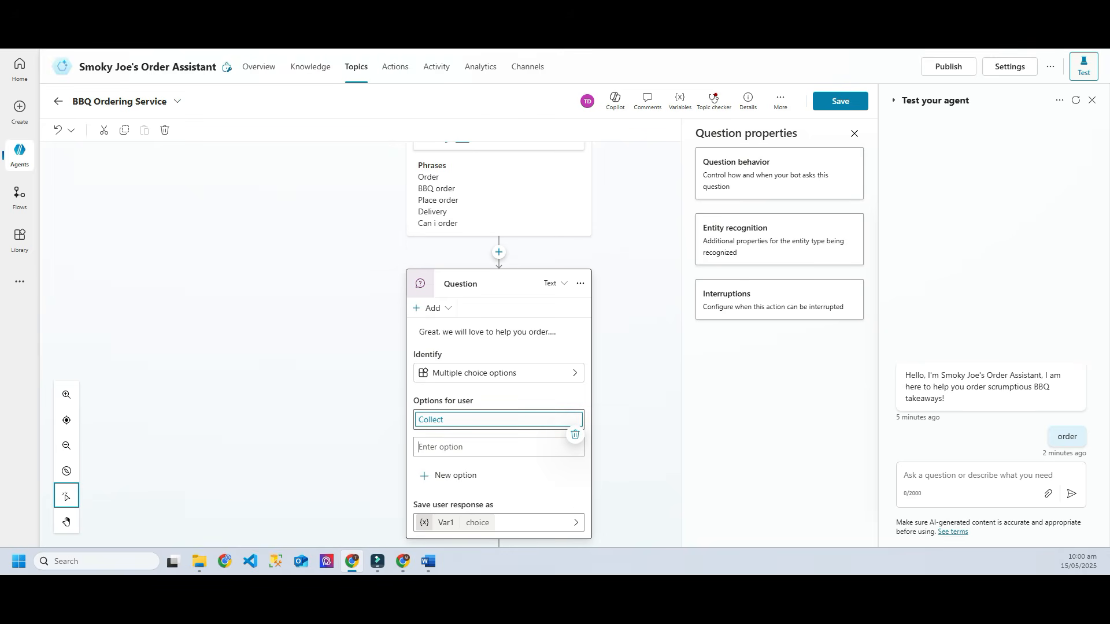
pyautogui.write('Deliver')
pyautogui.press('Return')
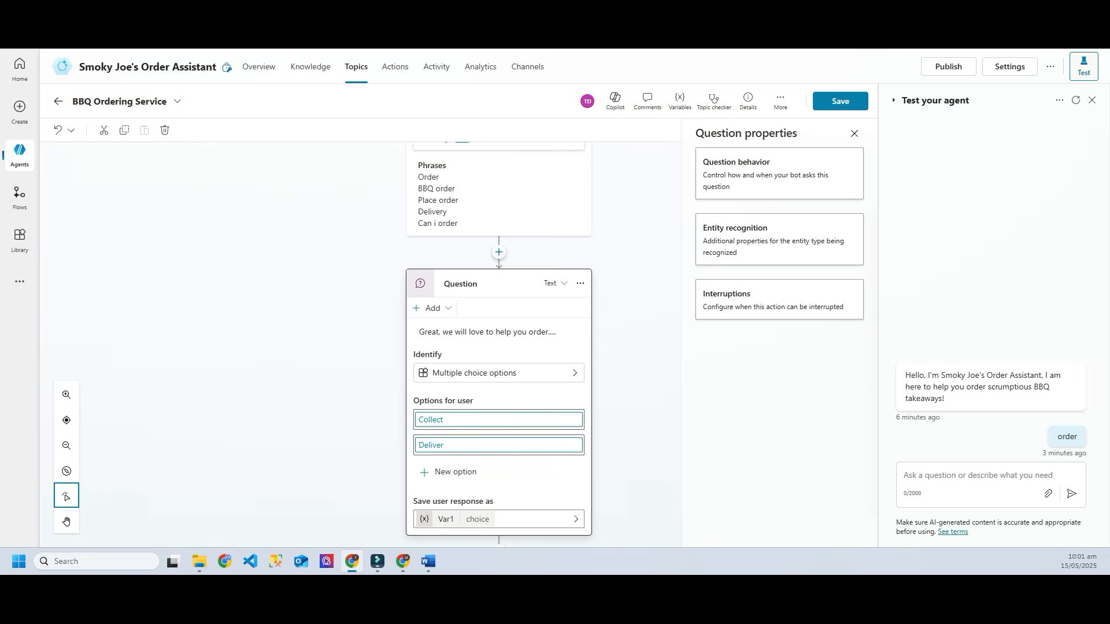
# Step: Rename the question's answer variable from Var1 to vOrderType and save the topic
pyautogui.click(454, 519)
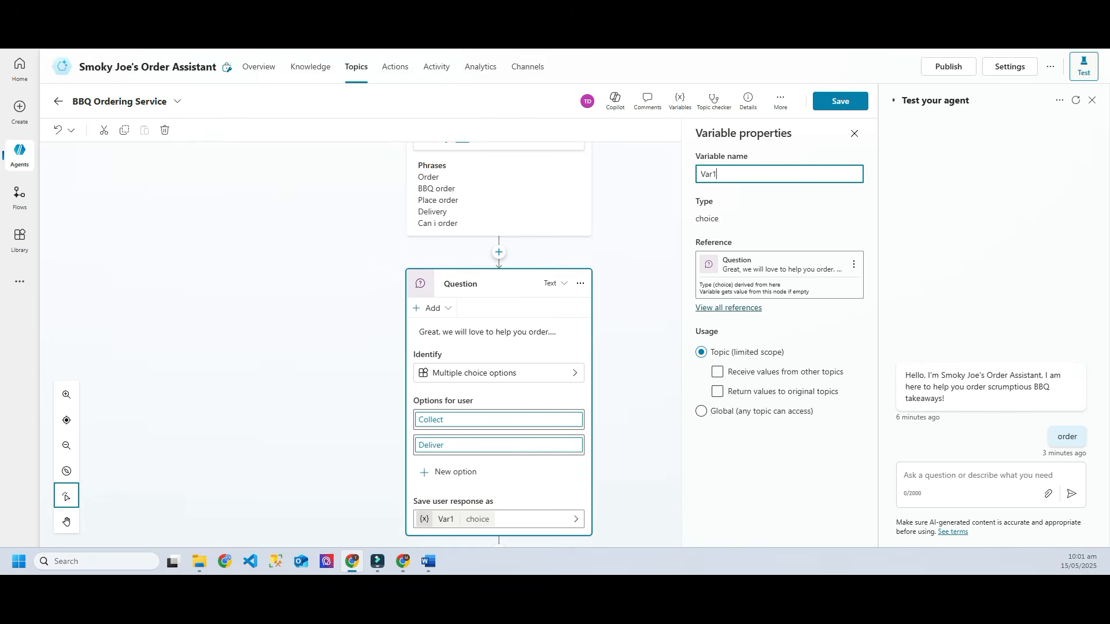
pyautogui.hotkey('ctrl', 'a')
pyautogui.write('vOrderType')
pyautogui.press('Return')
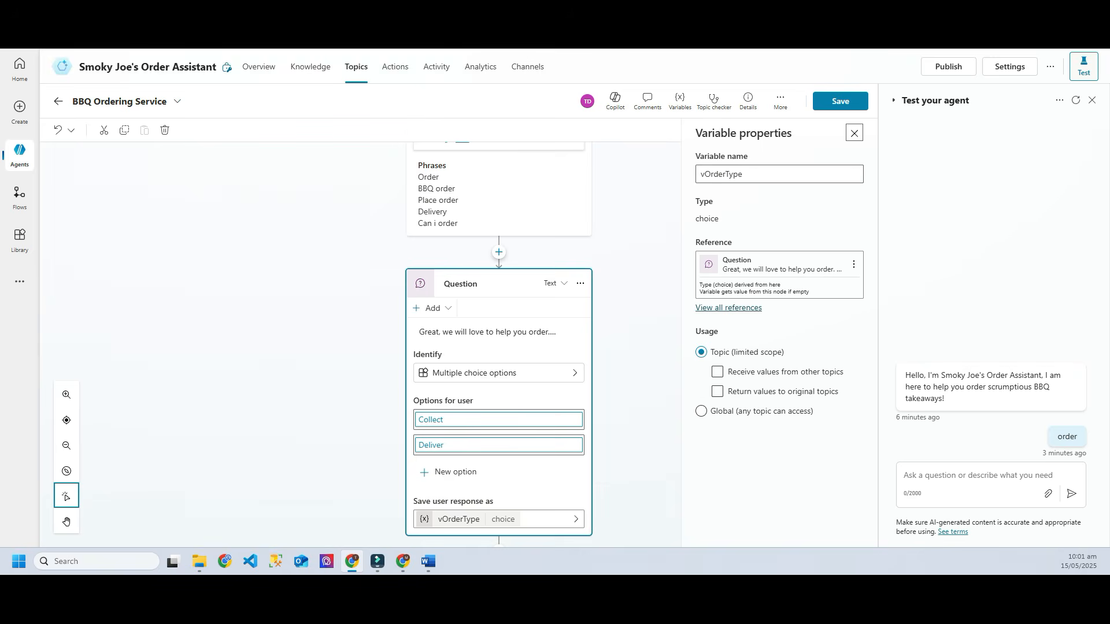
pyautogui.click(840, 101)
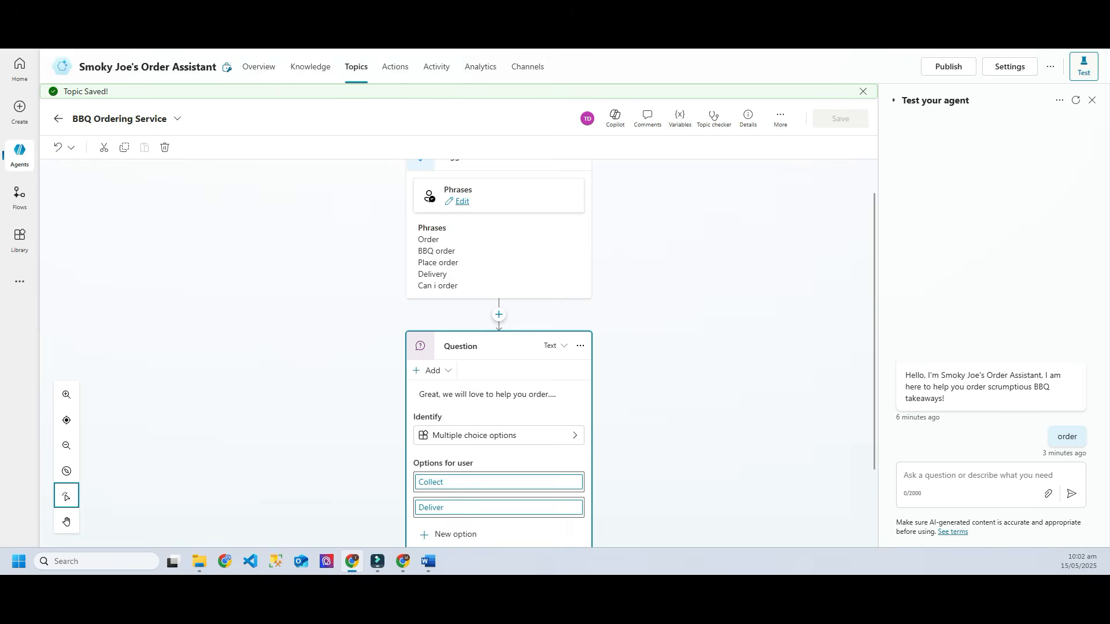
# Step: Restart the test chat, send 'order', and answer the collect-or-deliver question with Collect
pyautogui.scroll(-2, 497, 335)
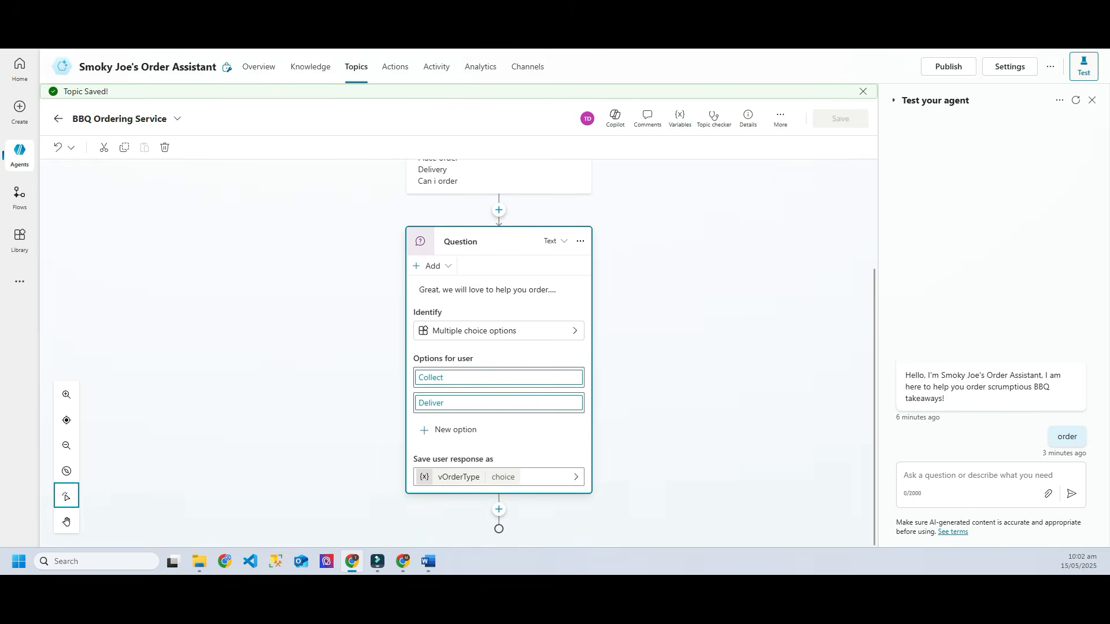
pyautogui.click(1075, 100)
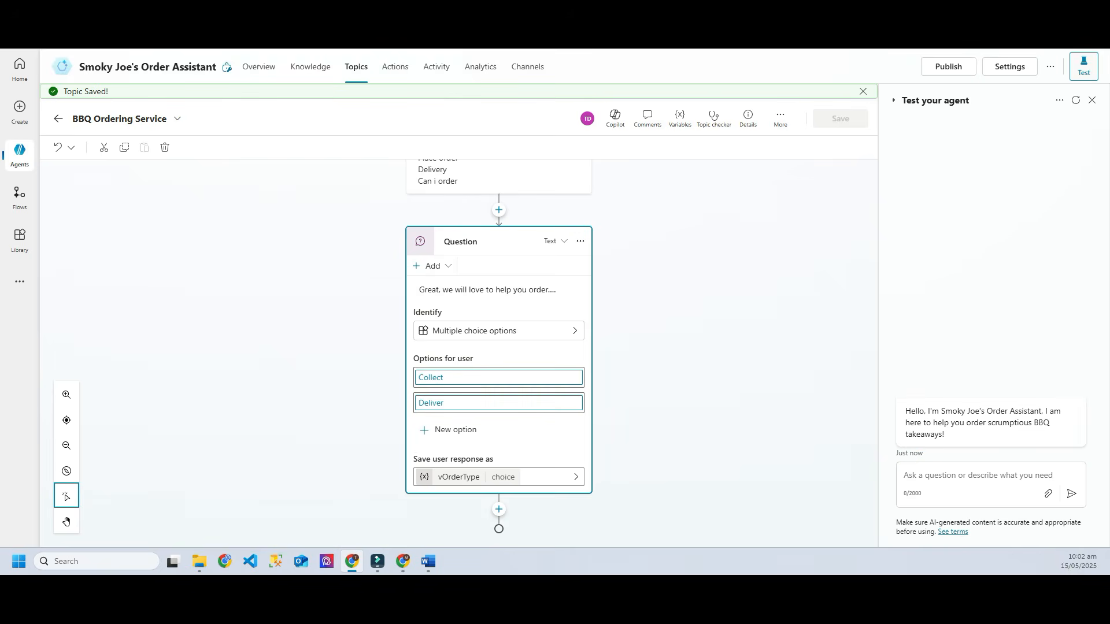
pyautogui.click(971, 476)
pyautogui.write('order')
pyautogui.press('Return')
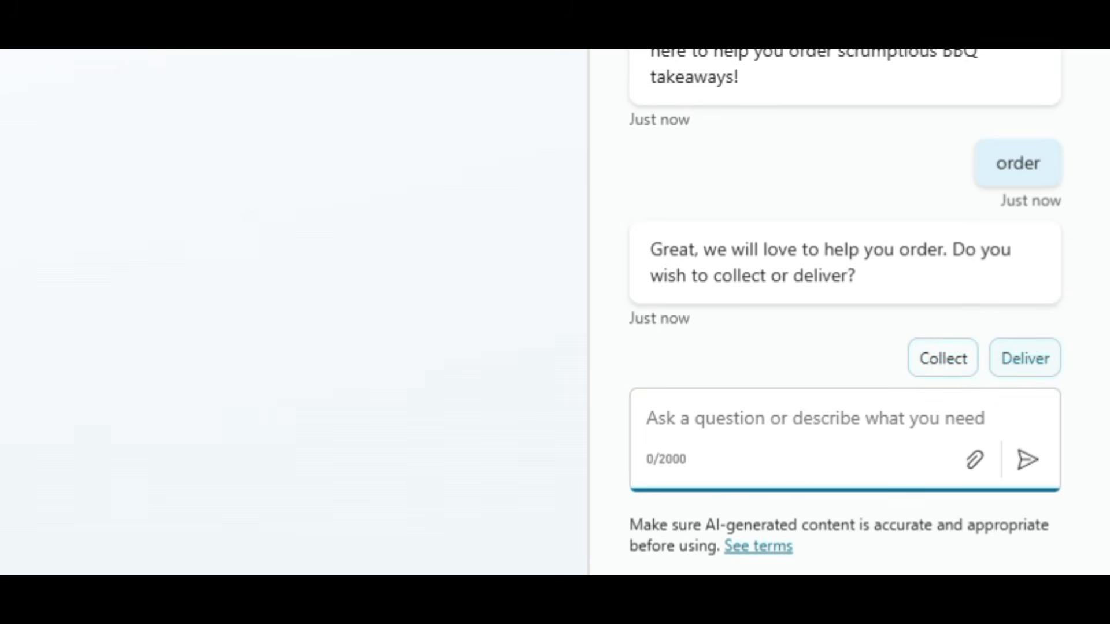
pyautogui.click(943, 358)
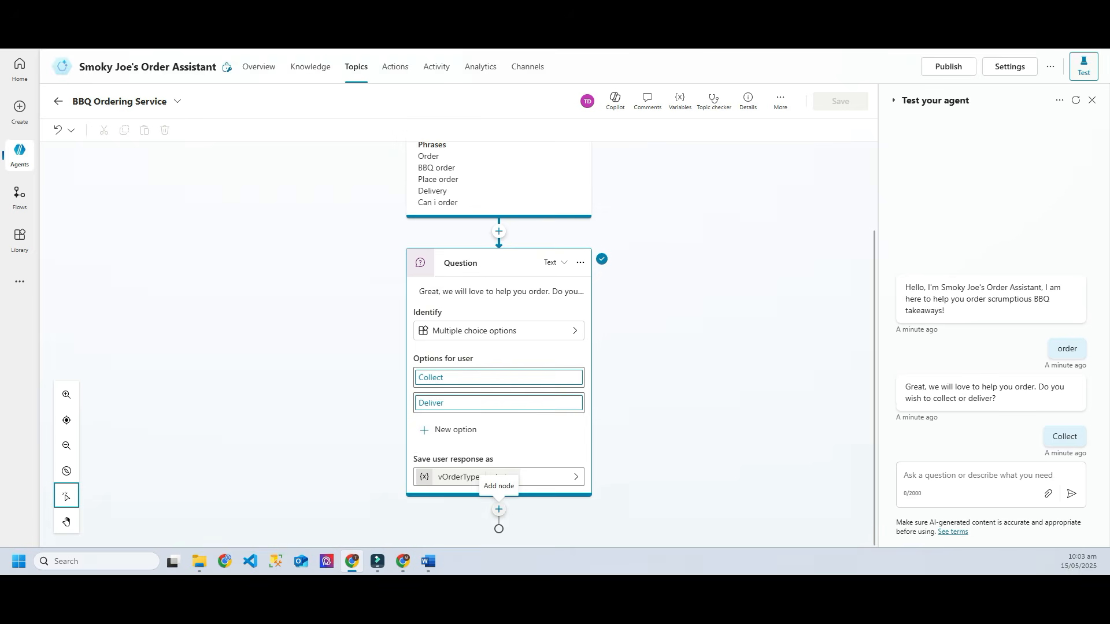
# Step: Add a condition after the question checking vOrderType is equal to Collect
pyautogui.click(499, 510)
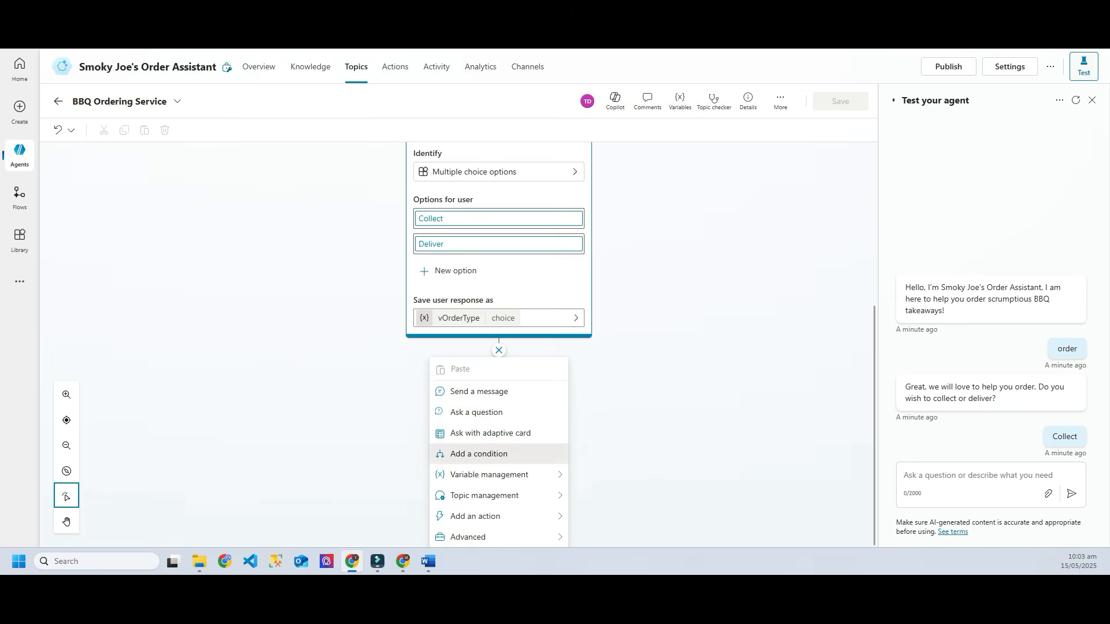
pyautogui.click(479, 454)
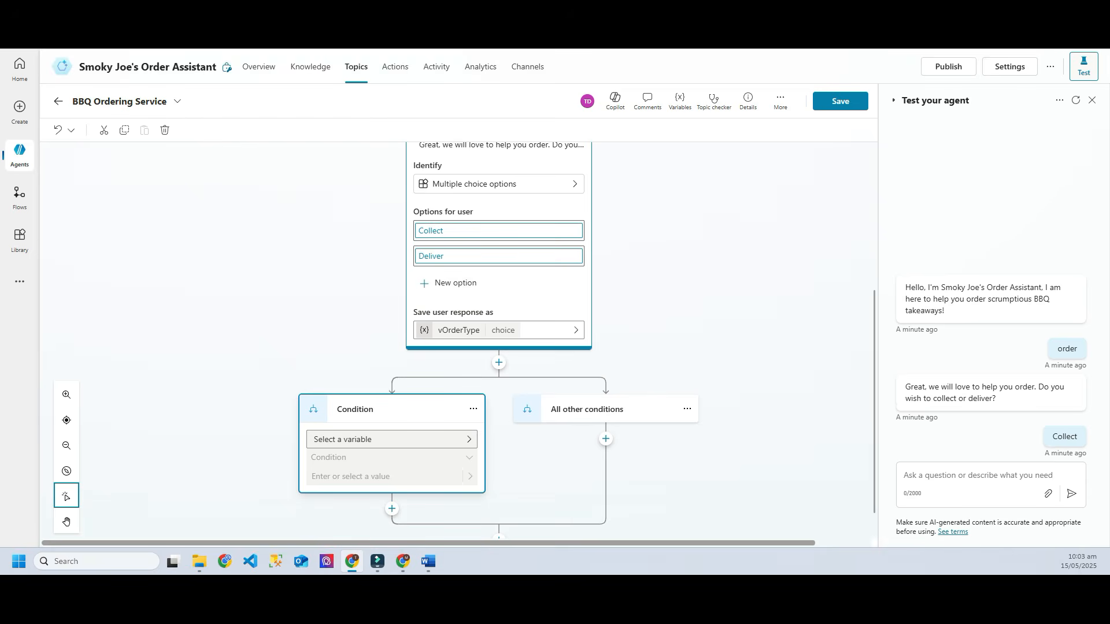
pyautogui.click(391, 439)
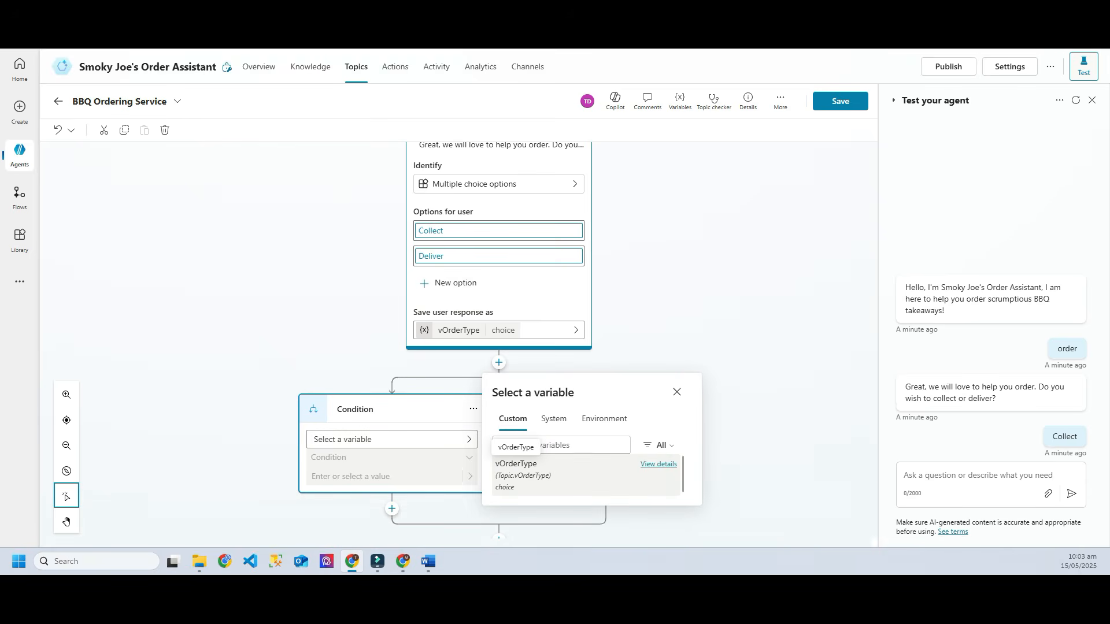
pyautogui.click(516, 465)
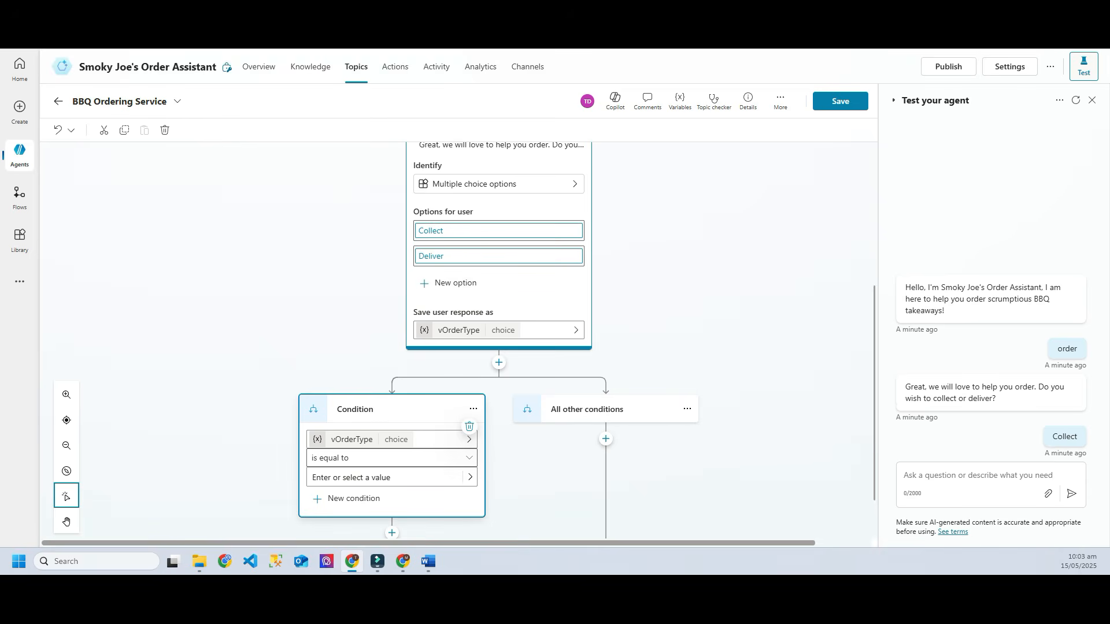
pyautogui.click(470, 477)
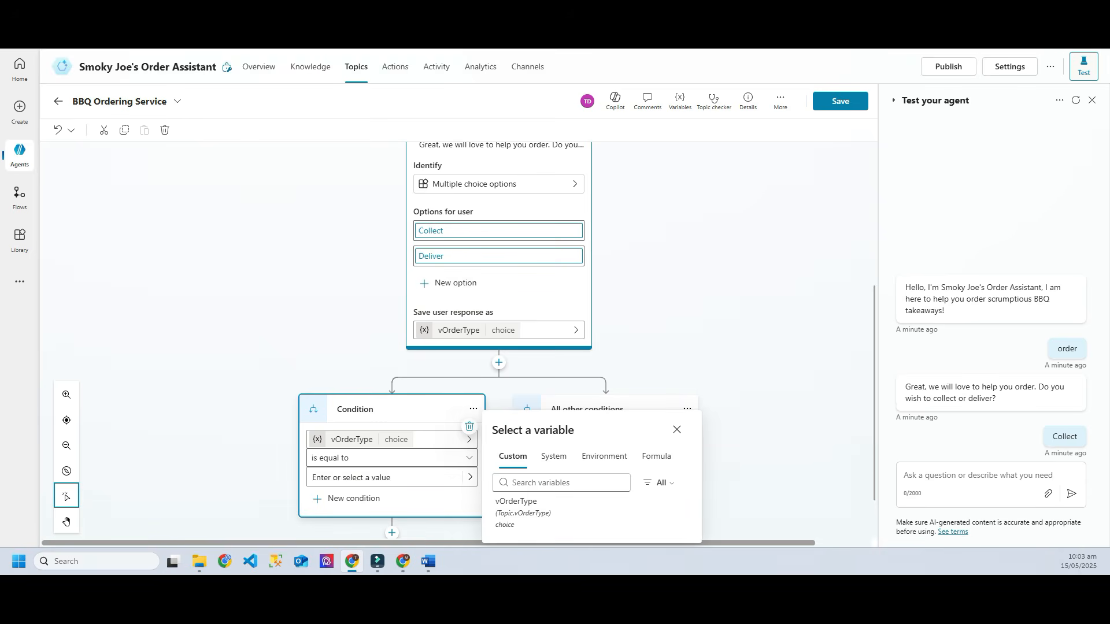
pyautogui.click(382, 477)
pyautogui.click(347, 497)
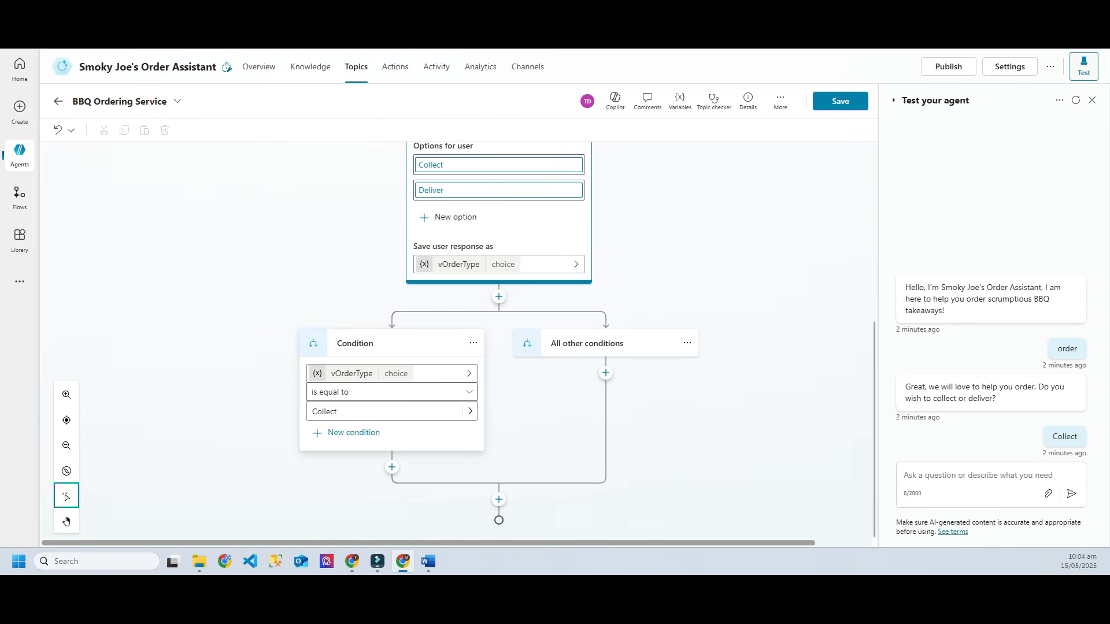
# Step: Add a question in the Collect branch asking 'What date/time would you like to collect?'
pyautogui.click(392, 467)
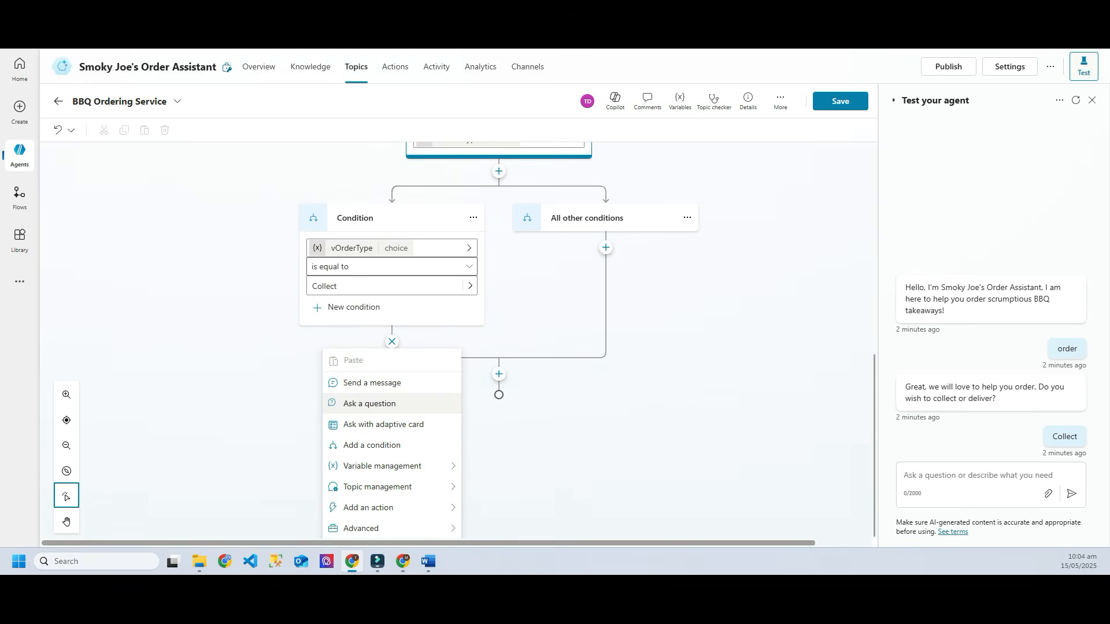
pyautogui.click(370, 404)
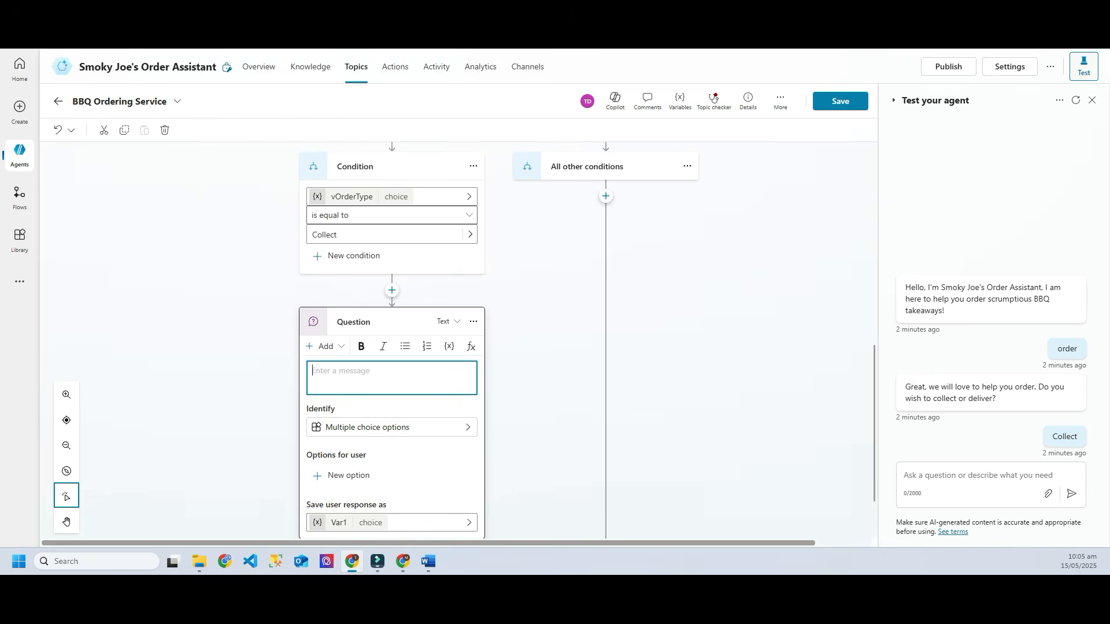
pyautogui.write('What date/time would you like to collect?')
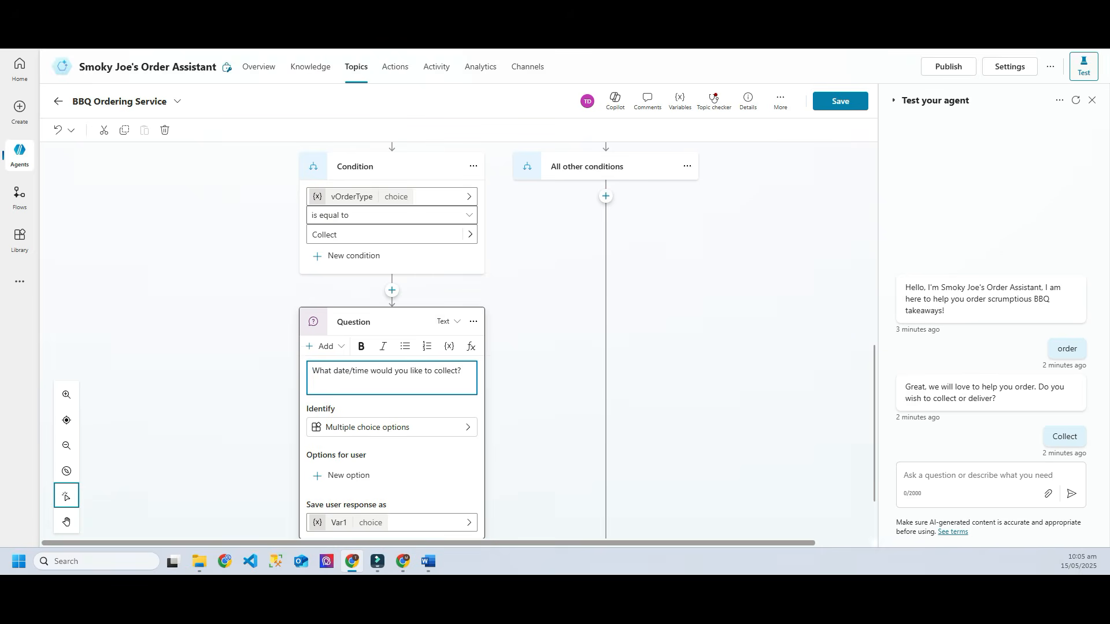
pyautogui.scroll(-3, 392, 340)
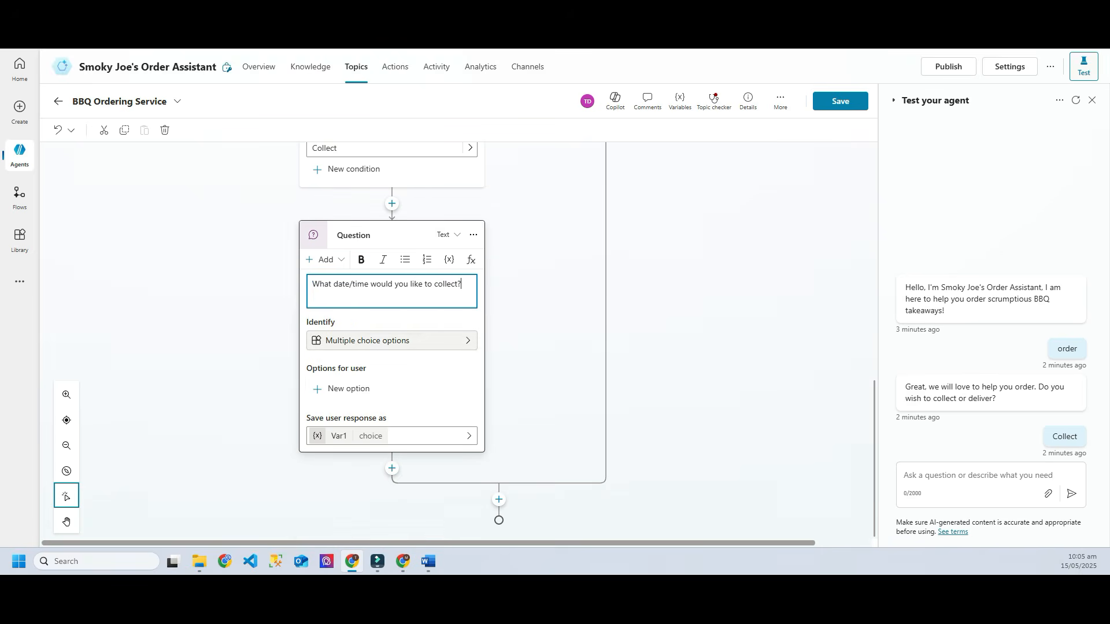
pyautogui.click(392, 340)
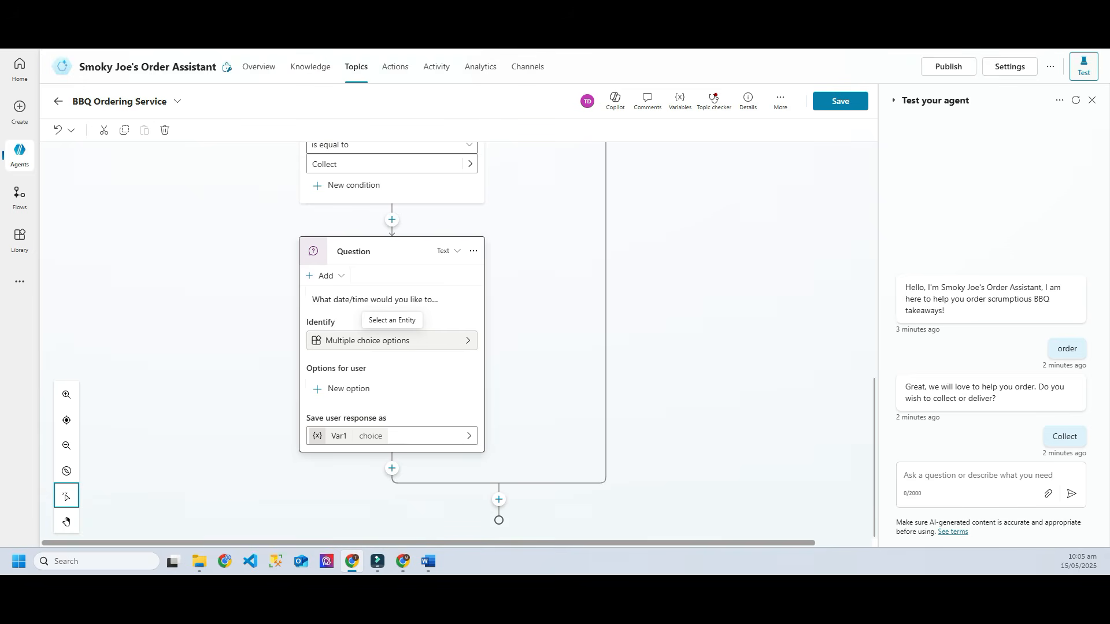
# Step: Make the question identify Date and time and save its answer to vCollectTime
pyautogui.click(392, 340)
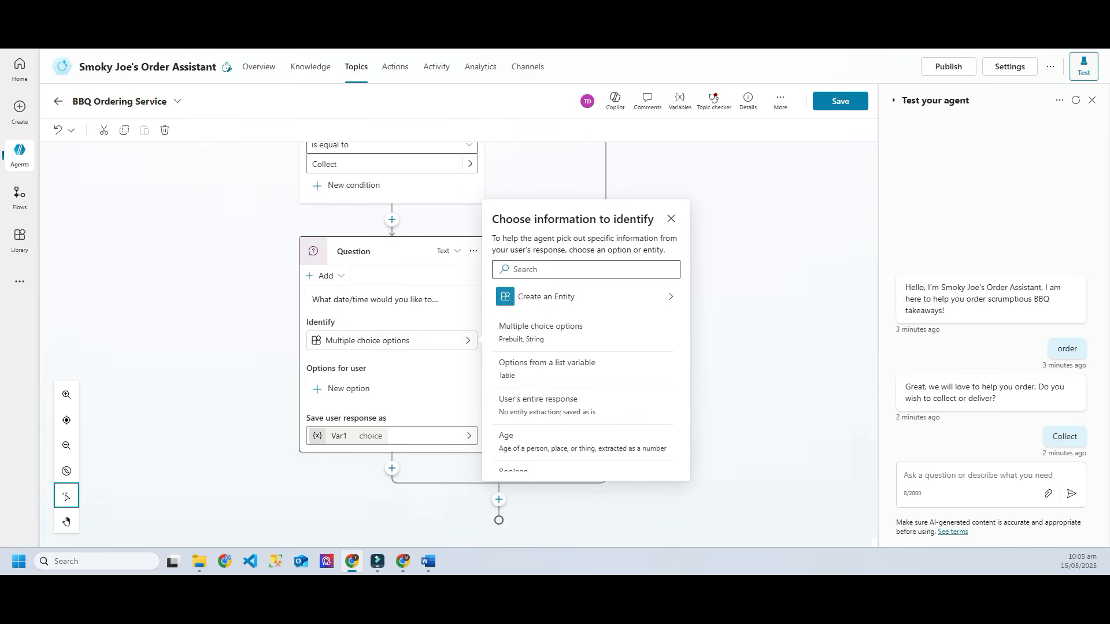
pyautogui.scroll(-6, 583, 376)
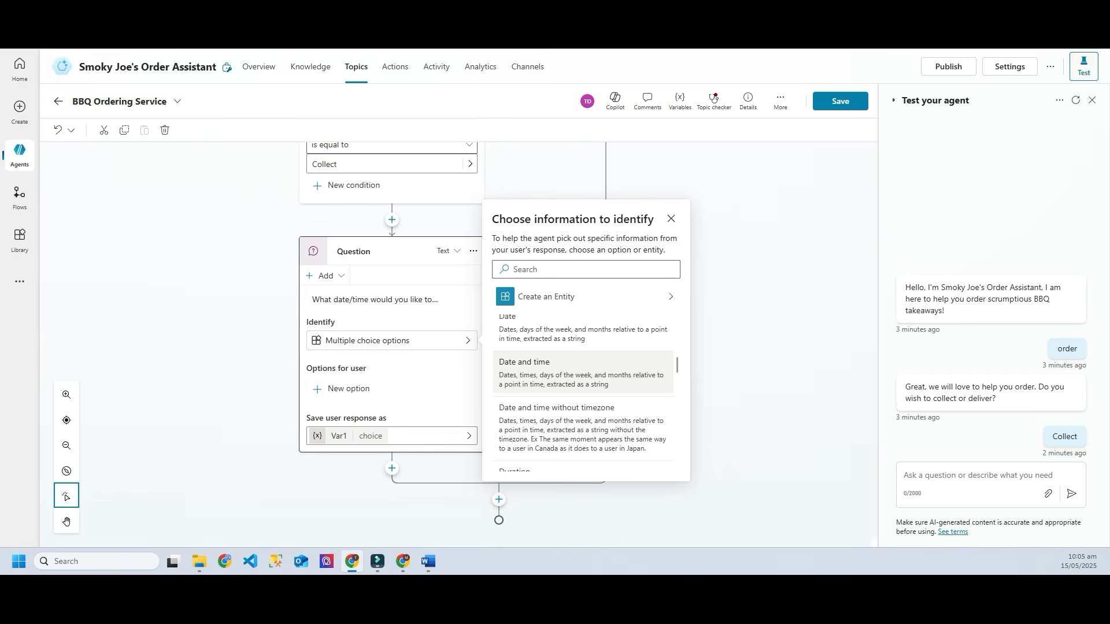
pyautogui.scroll(1, 582, 370)
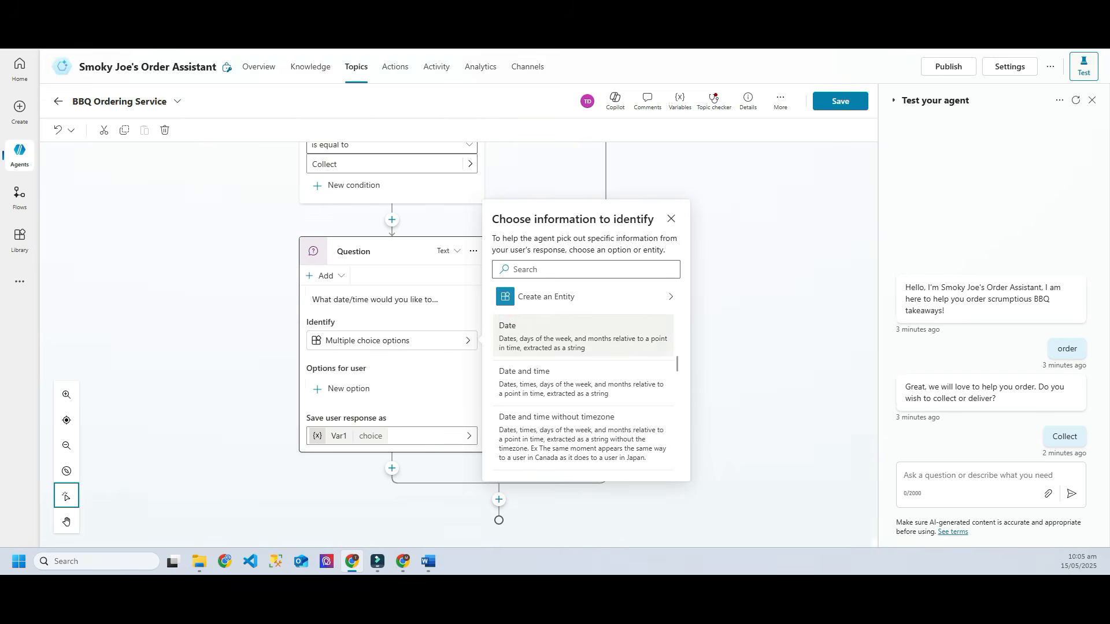
pyautogui.click(582, 382)
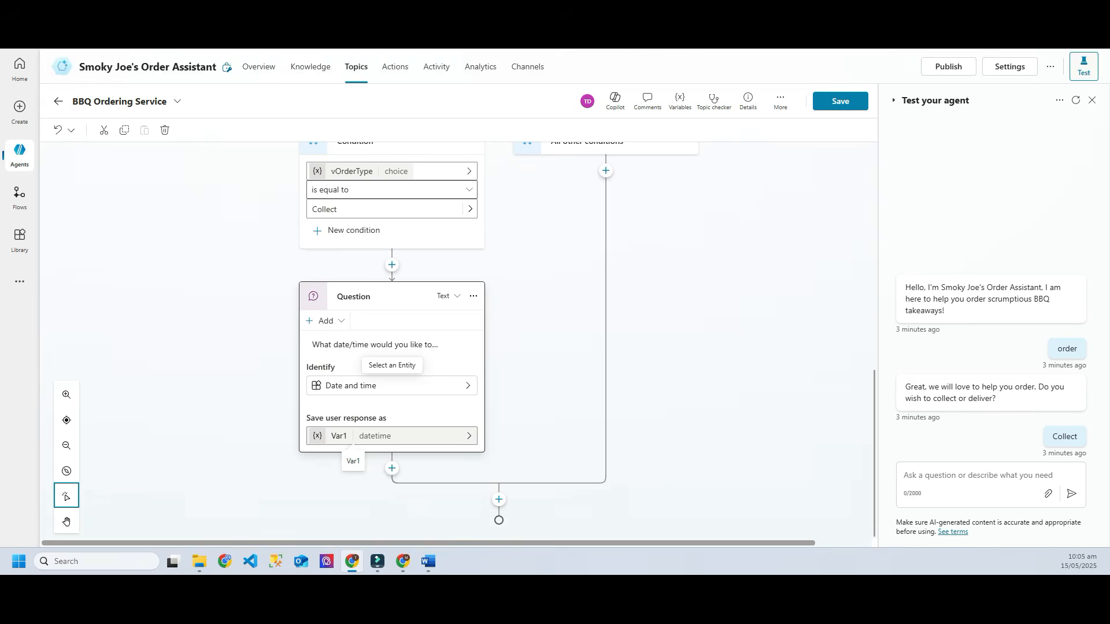
pyautogui.click(339, 436)
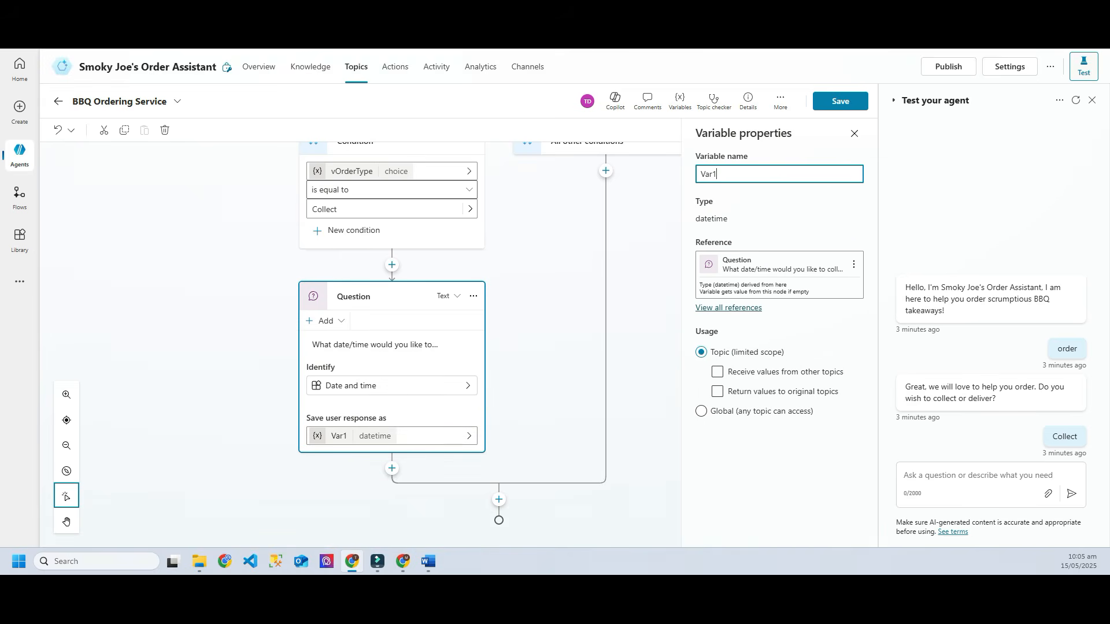
pyautogui.hotkey('ctrl', 'a')
pyautogui.write('vCollectTime')
pyautogui.press('Return')
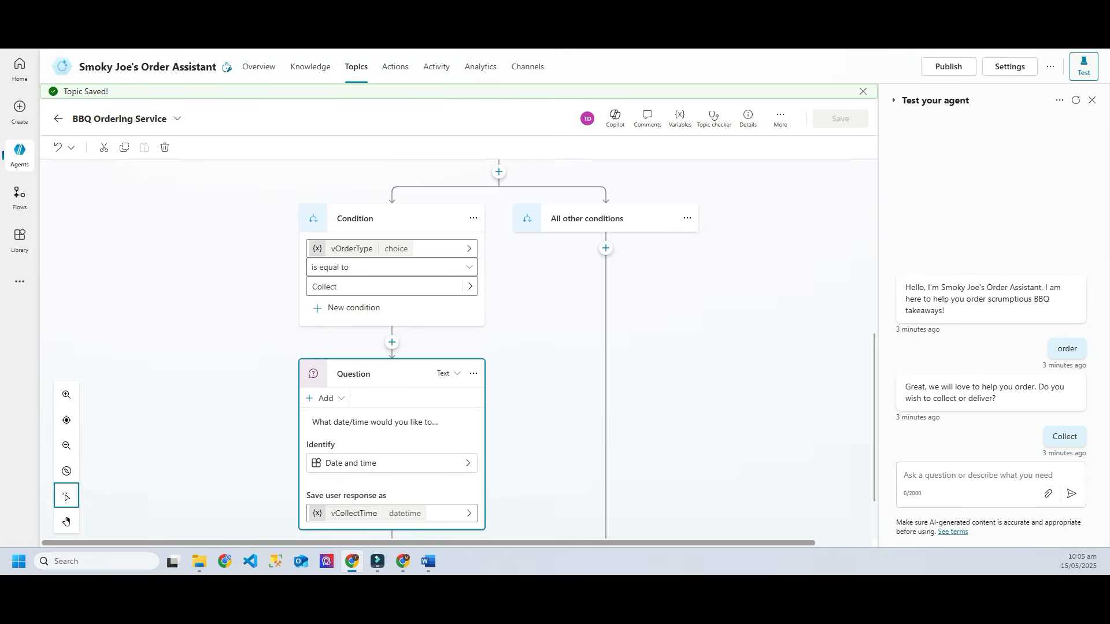
pyautogui.scroll(-1, 459, 350)
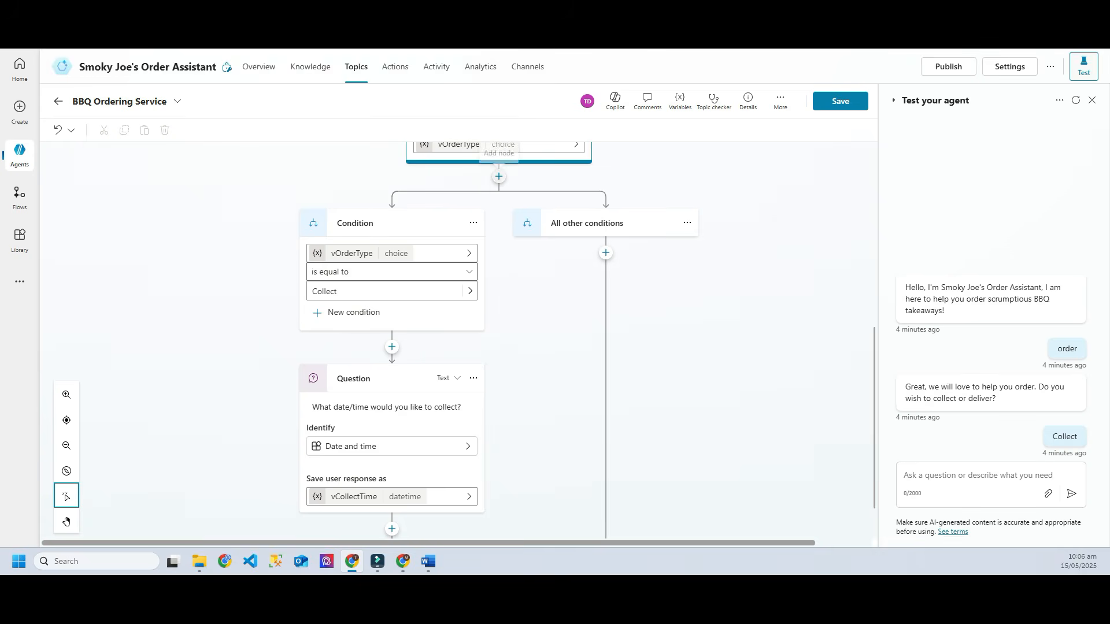
# Step: Add another condition under the order-type question matching vOrderType equal to Deliver
pyautogui.click(499, 176)
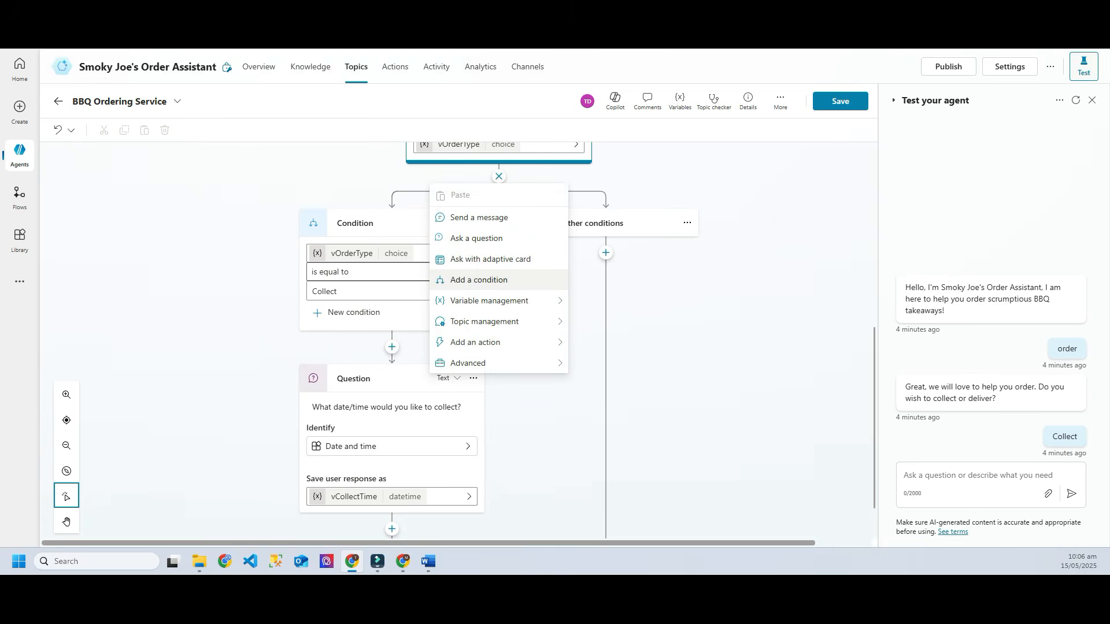
pyautogui.scroll(2, 479, 280)
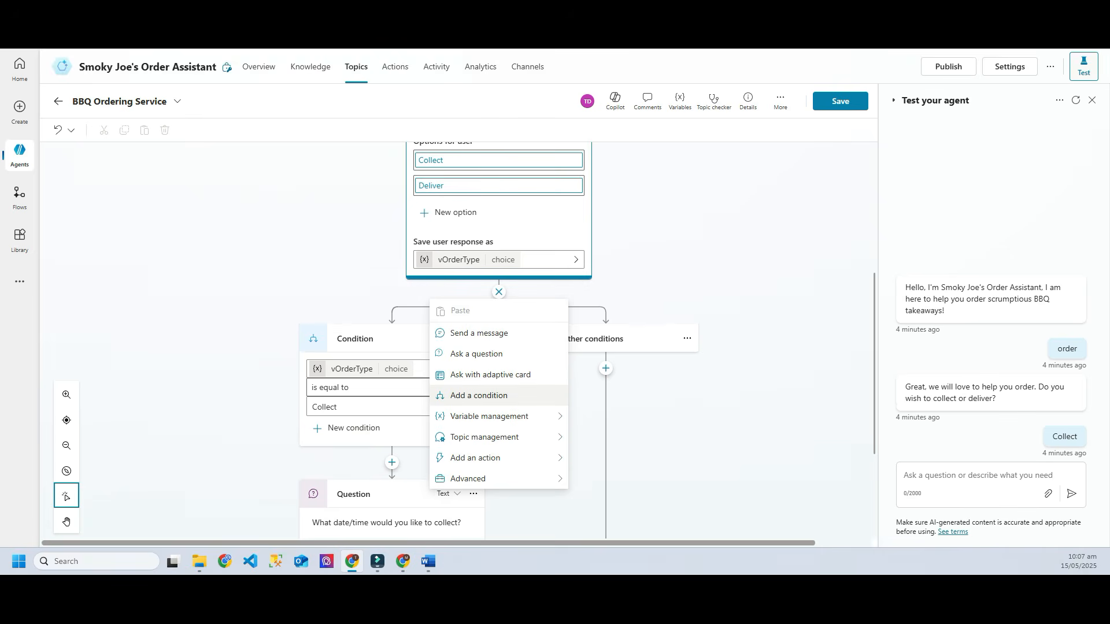
pyautogui.click(478, 395)
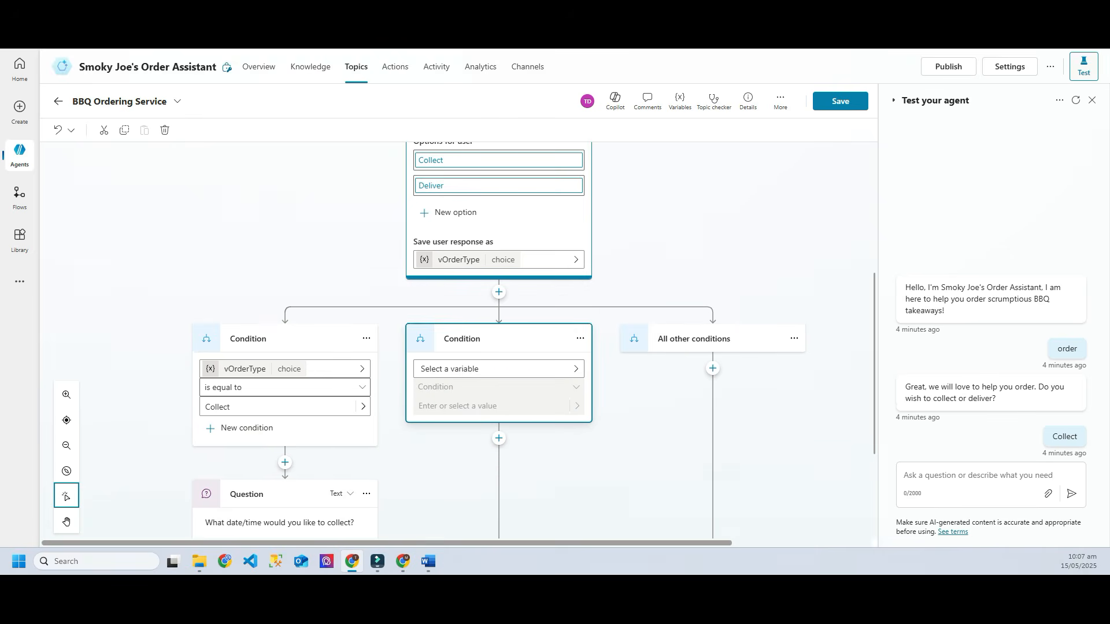
pyautogui.click(497, 368)
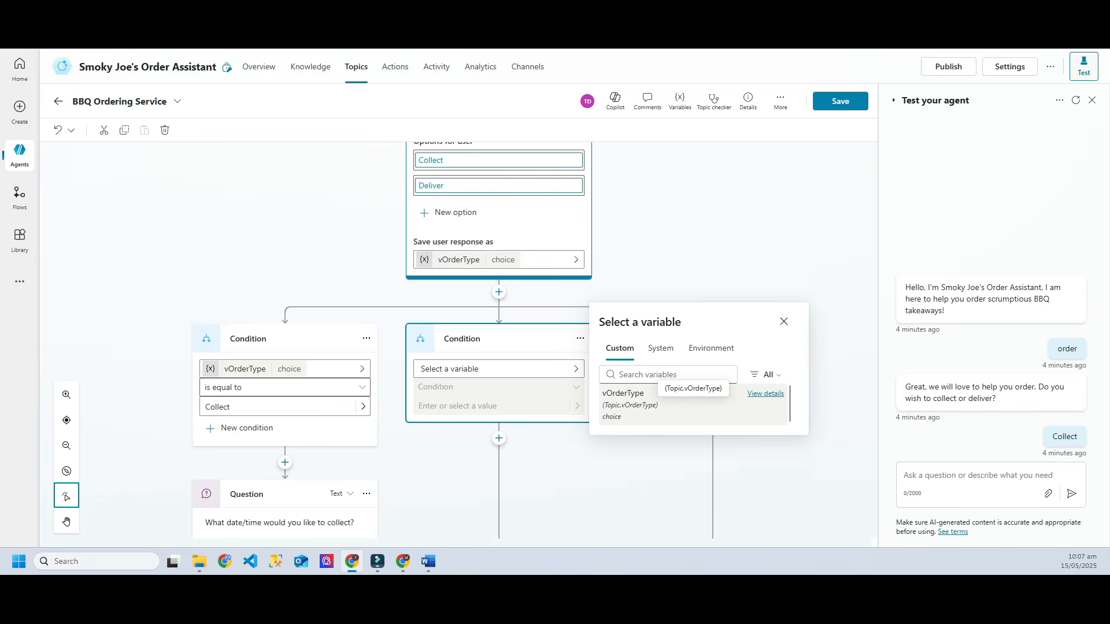
pyautogui.click(630, 403)
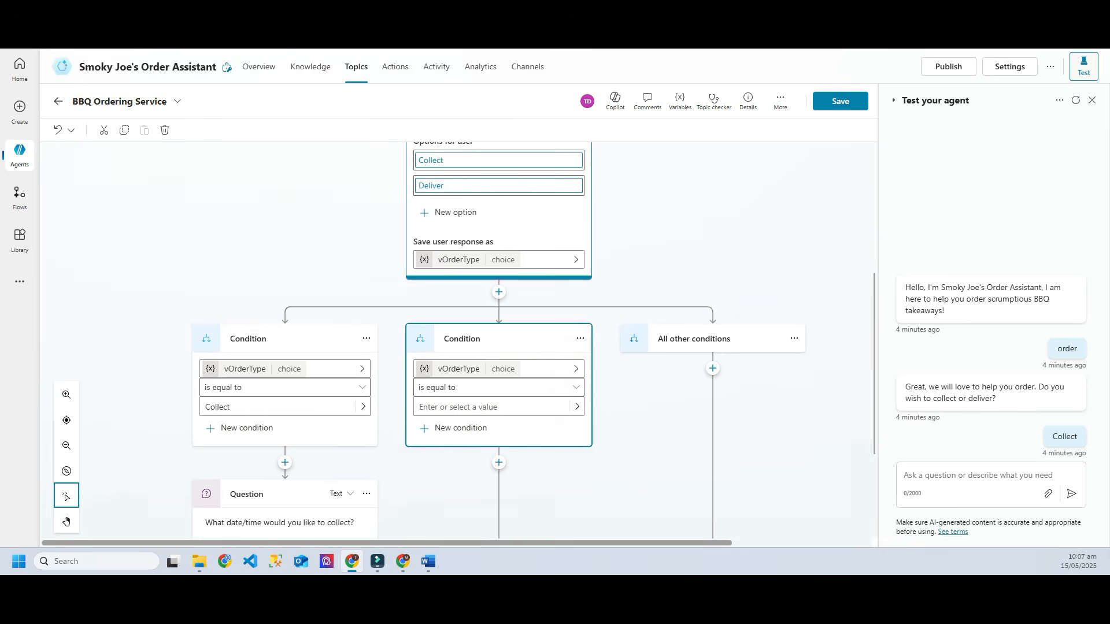
pyautogui.scroll(-1, 567, 422)
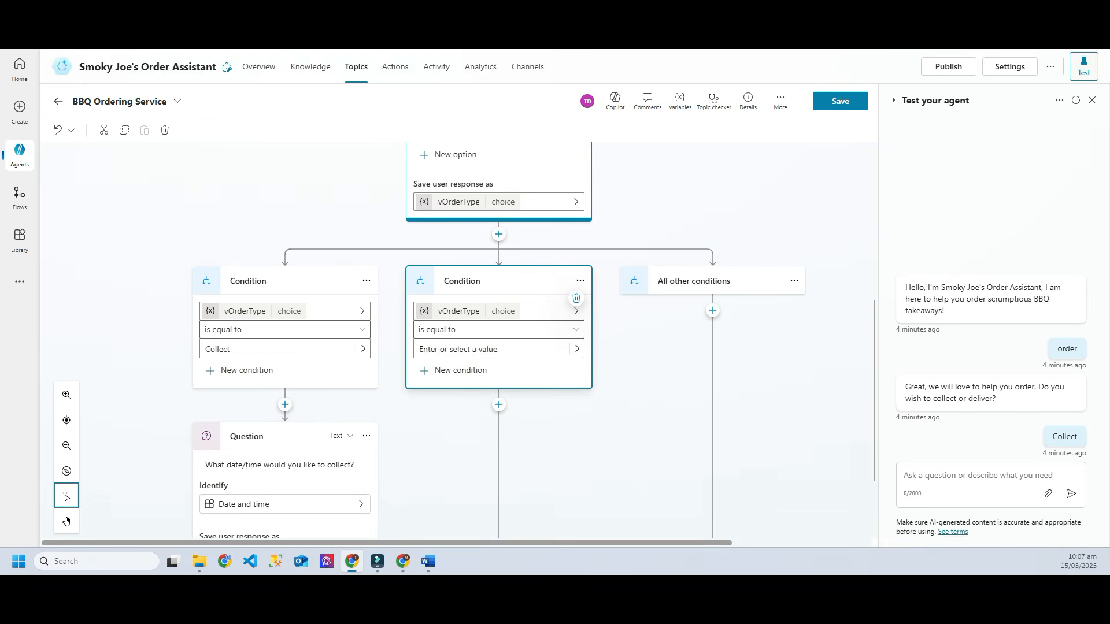
pyautogui.click(462, 349)
pyautogui.click(432, 390)
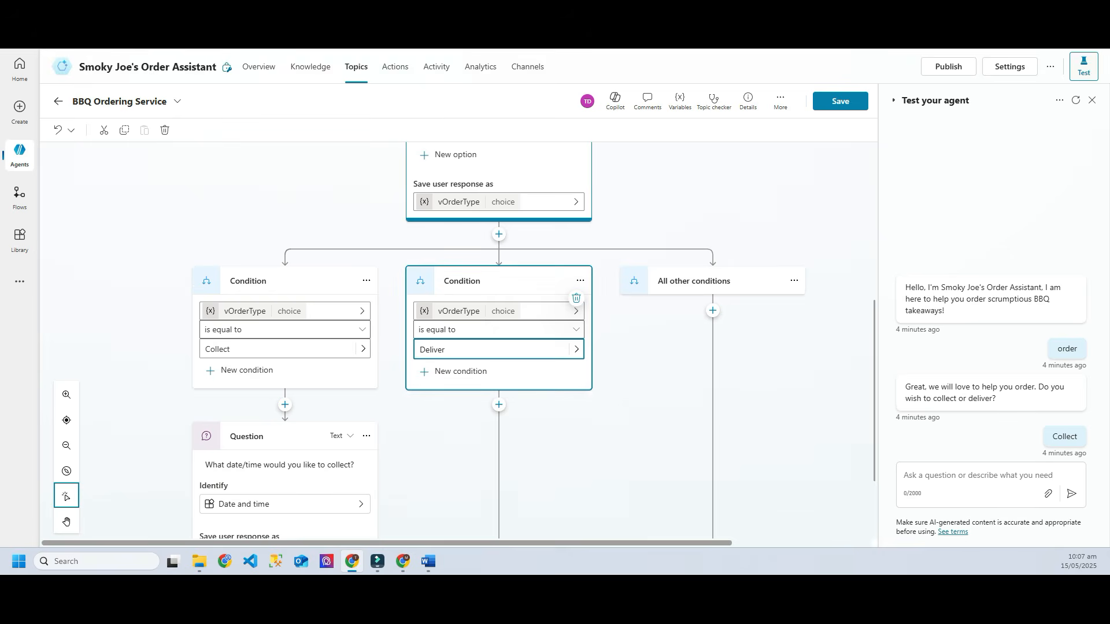
pyautogui.scroll(-2, 532, 341)
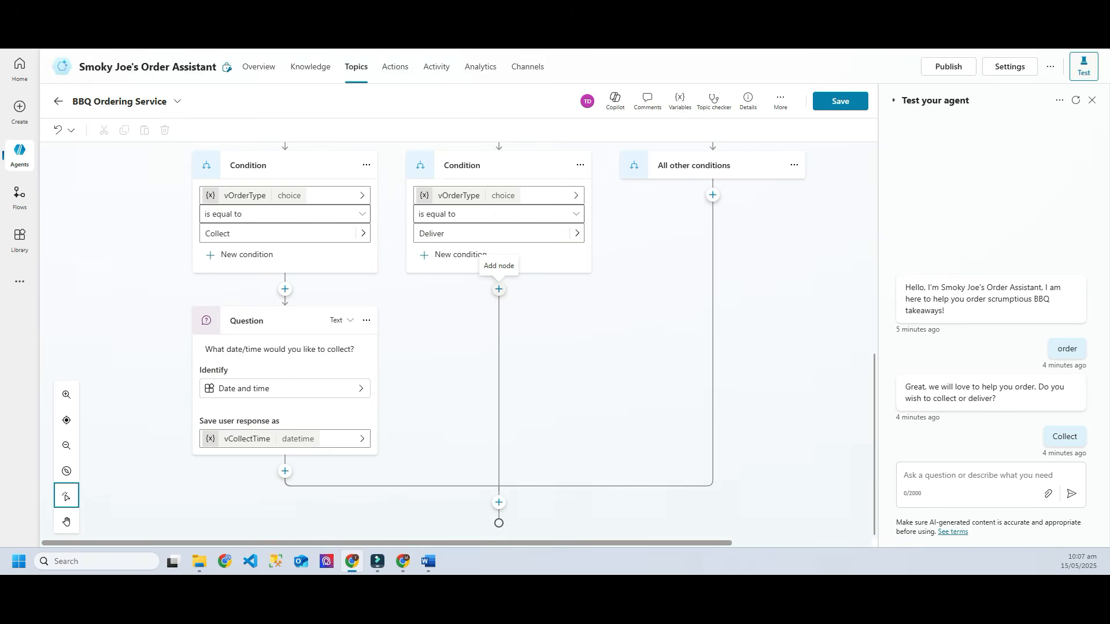
# Step: In the Deliver branch, ask 'What is your delivery address?' and identify the reply as Street address
pyautogui.click(499, 289)
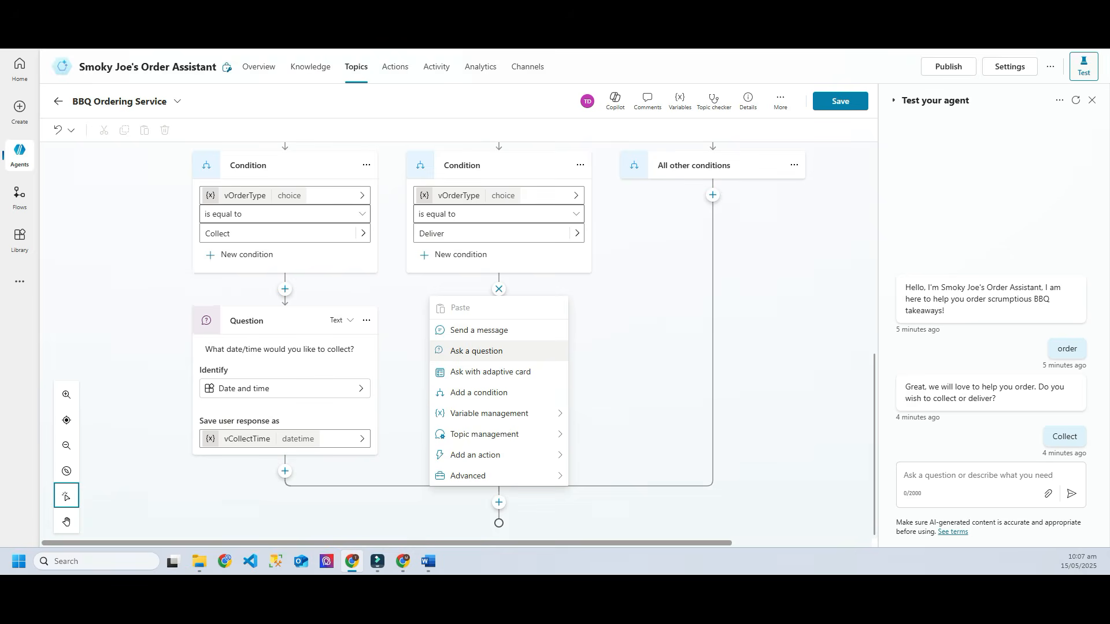
pyautogui.click(476, 351)
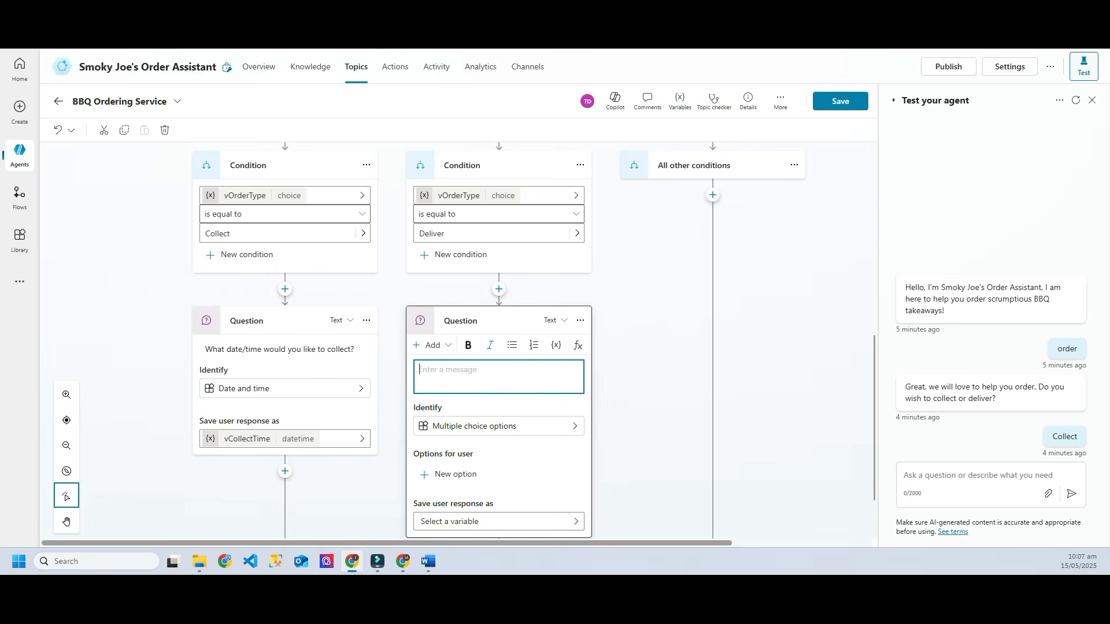
pyautogui.write('W')
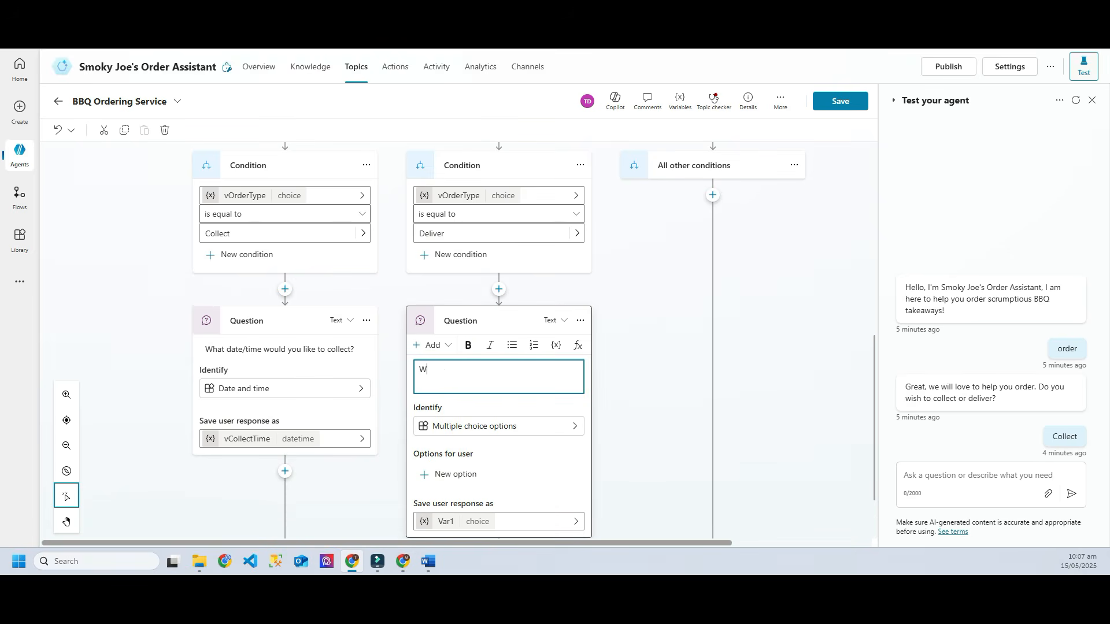
pyautogui.write('hat is your delivery address?')
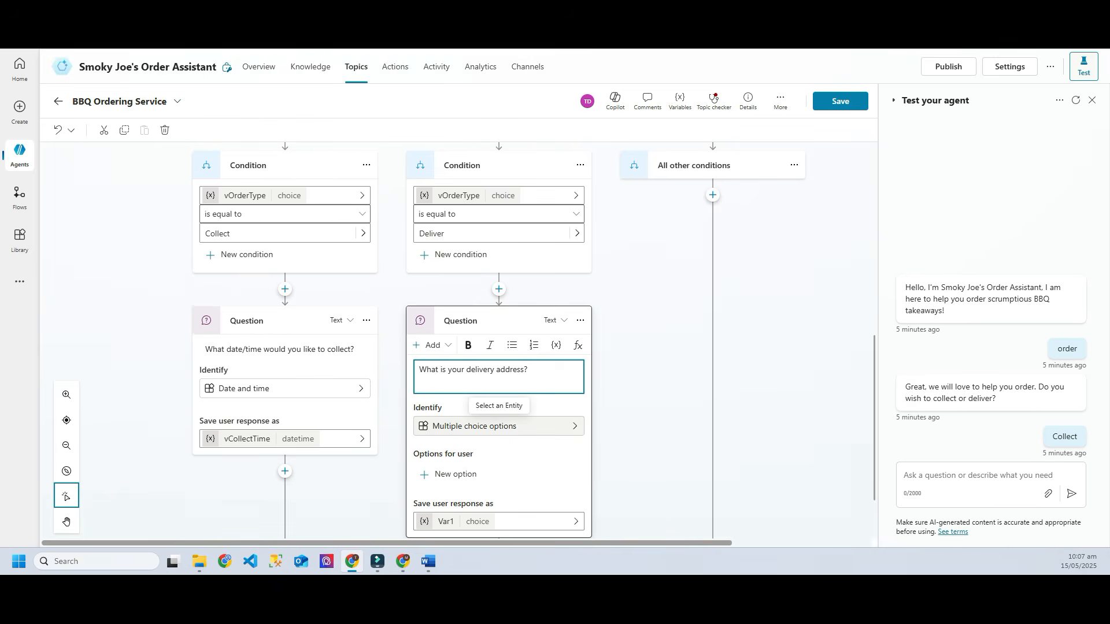
pyautogui.click(497, 411)
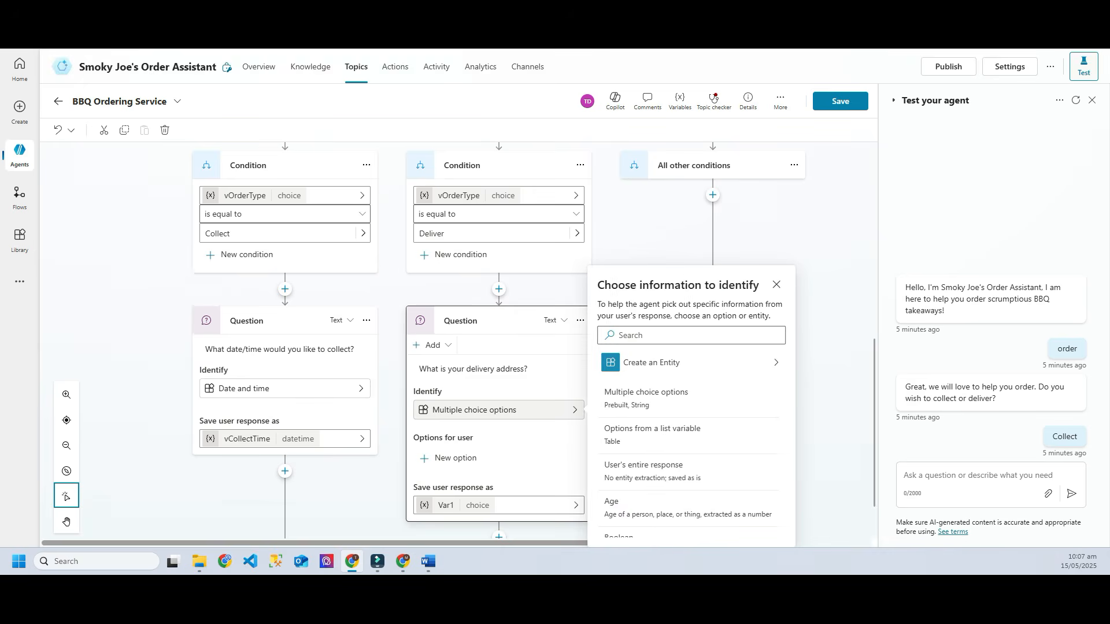
pyautogui.scroll(-3, 691, 456)
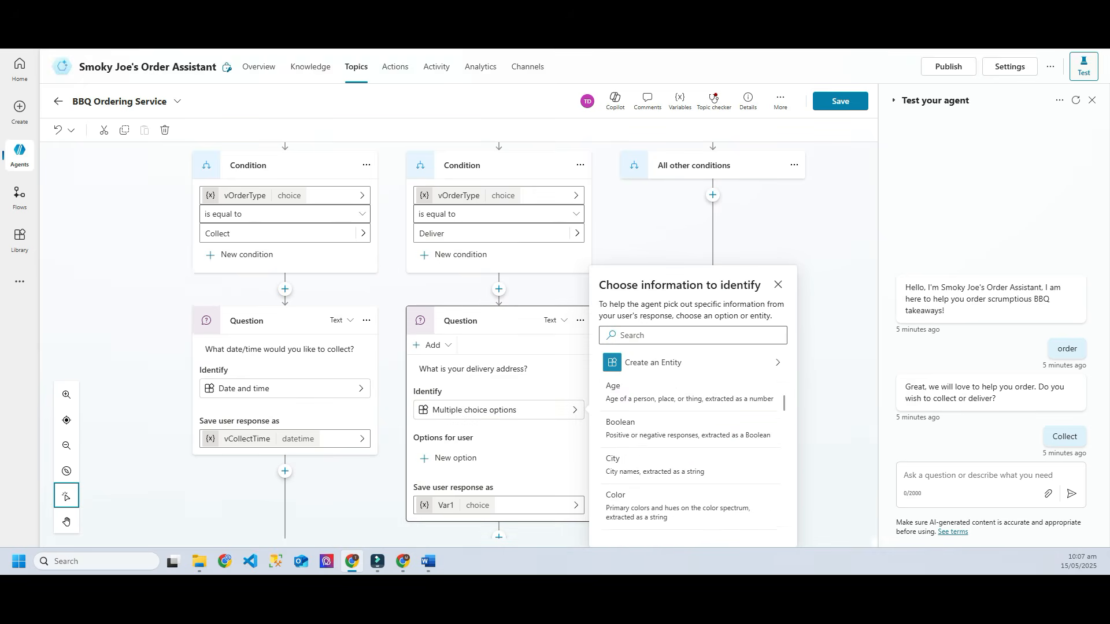
pyautogui.scroll(-10, 691, 439)
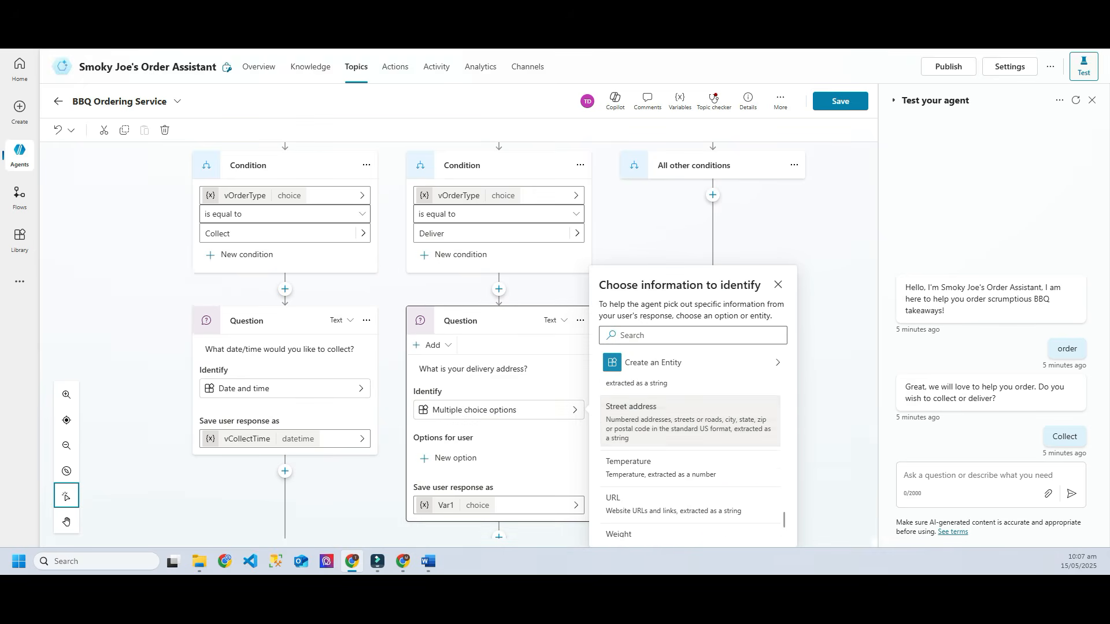
pyautogui.click(665, 419)
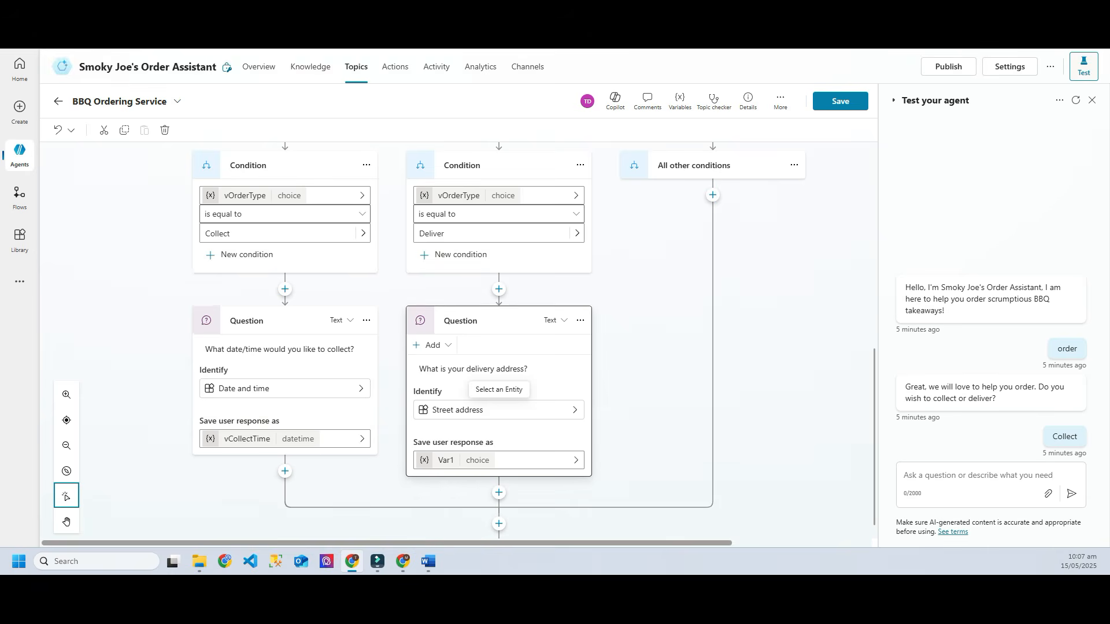
# Step: Rename the Deliver question's Var1 to vDeliveryAddress and save the topic
pyautogui.click(446, 460)
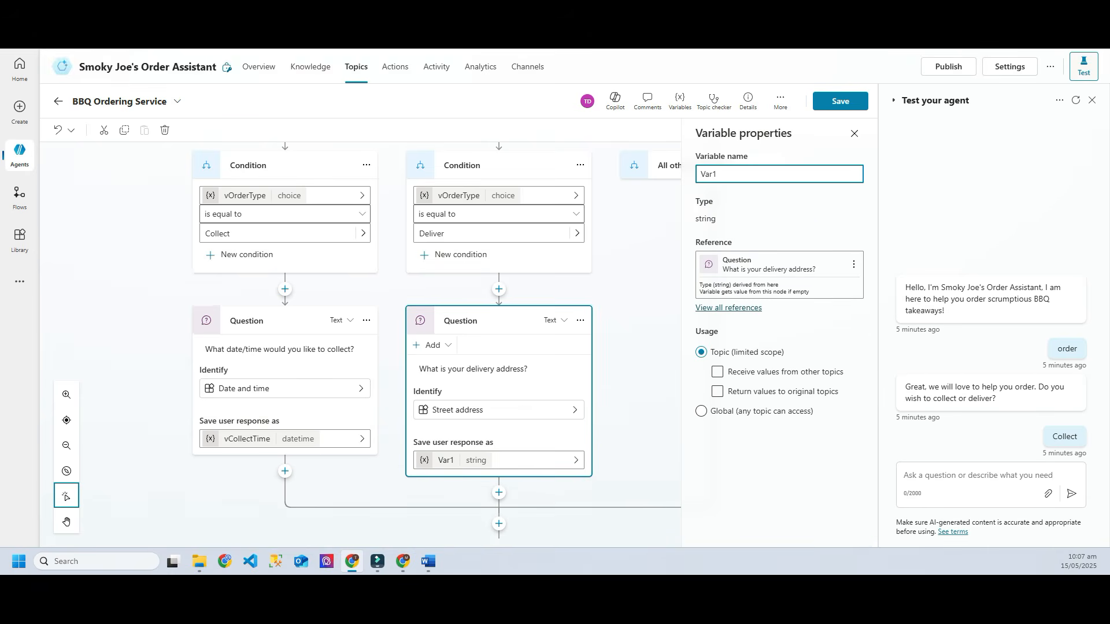
pyautogui.hotkey('ctrl', 'a')
pyautogui.write('vS')
pyautogui.write('DeliveryA')
pyautogui.write('ddress')
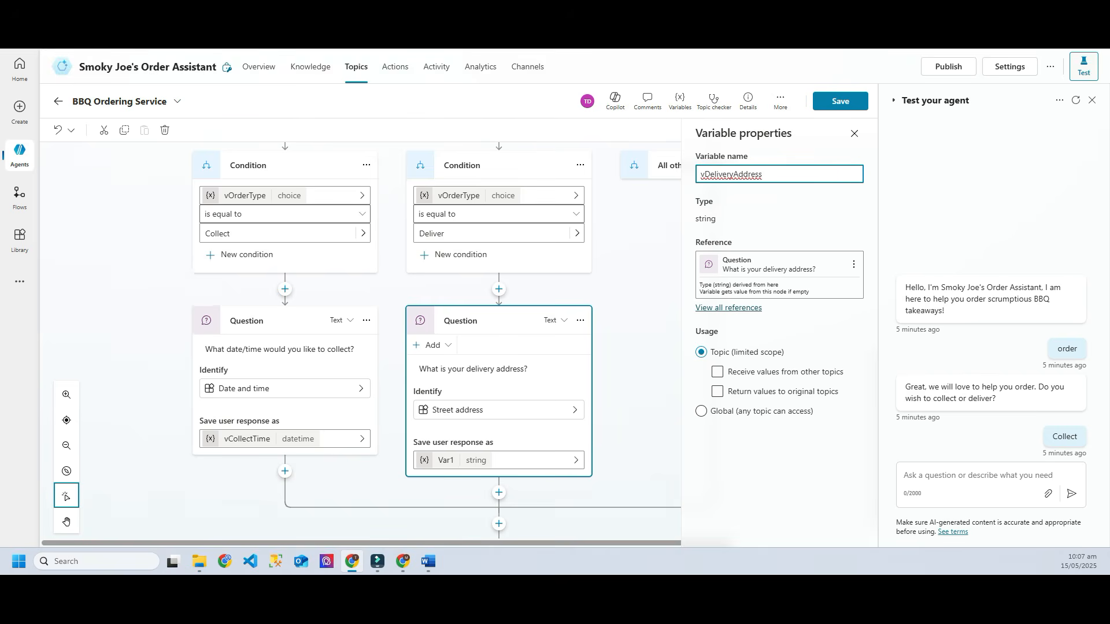
pyautogui.click(840, 102)
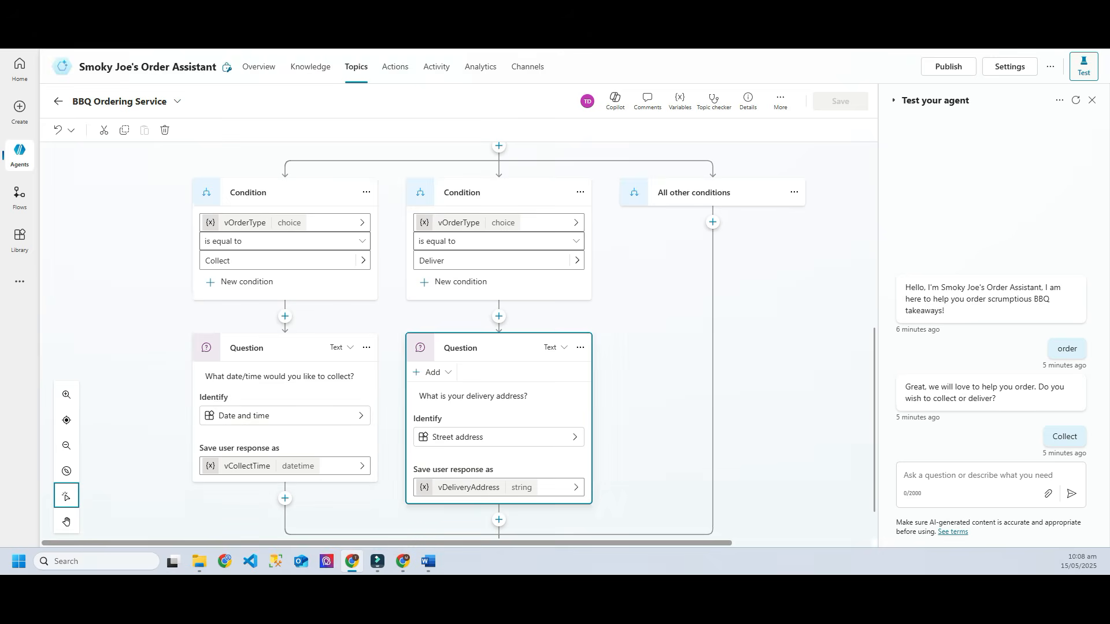
pyautogui.scroll(-1, 533, 341)
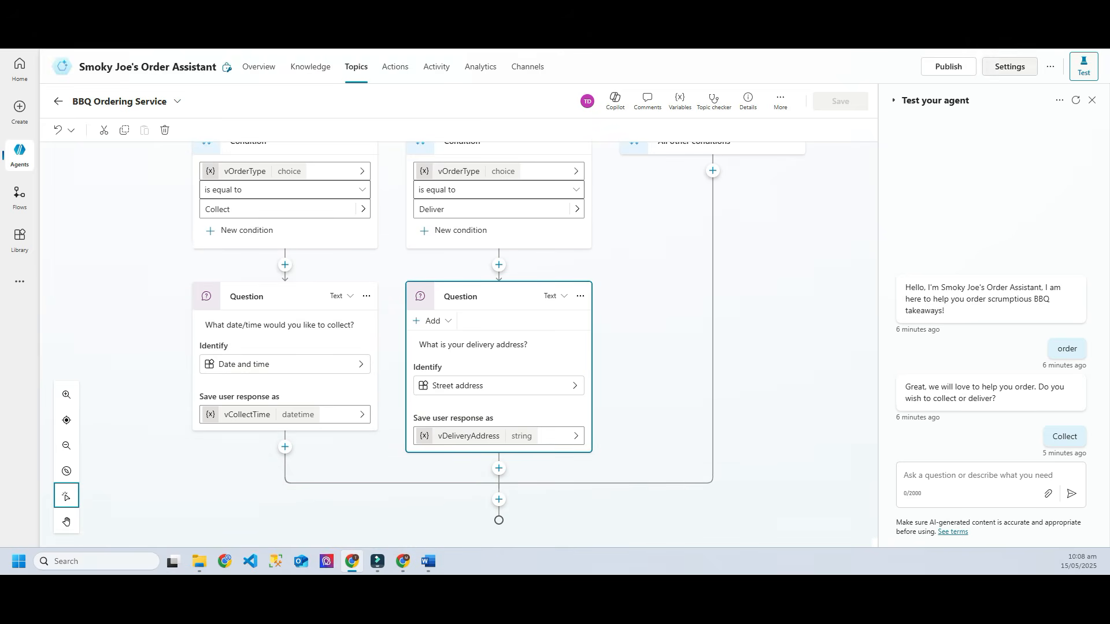
# Step: Restart the test, send 'order', pick Collect, and answer 'today 11h00', accepting 5/14/2025 11:00:00 AM
pyautogui.click(1075, 100)
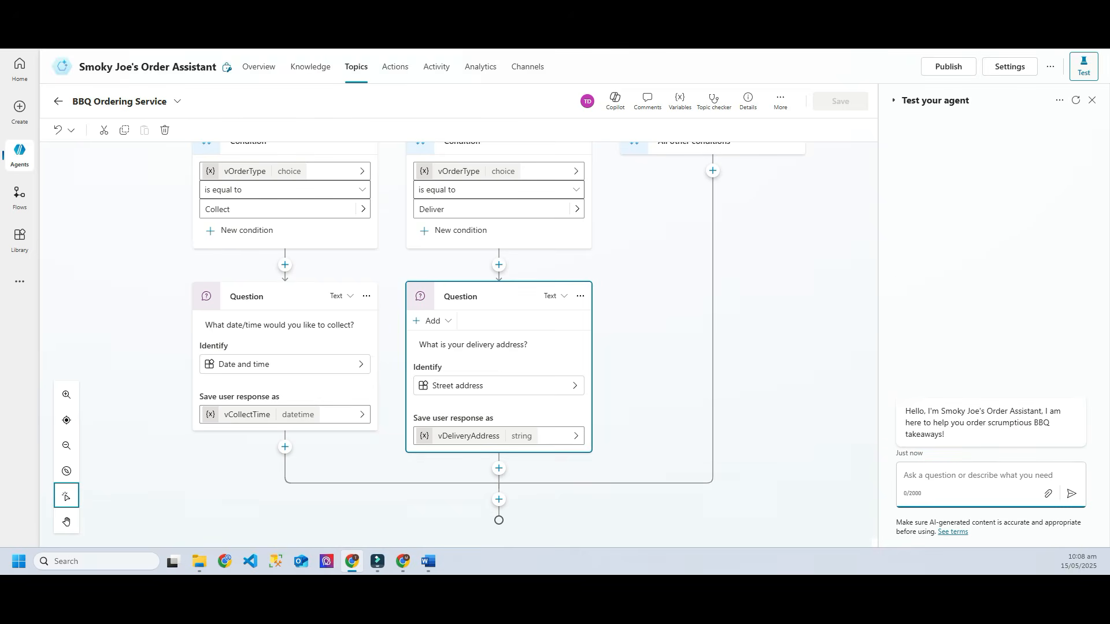
pyautogui.write('order')
pyautogui.press('Return')
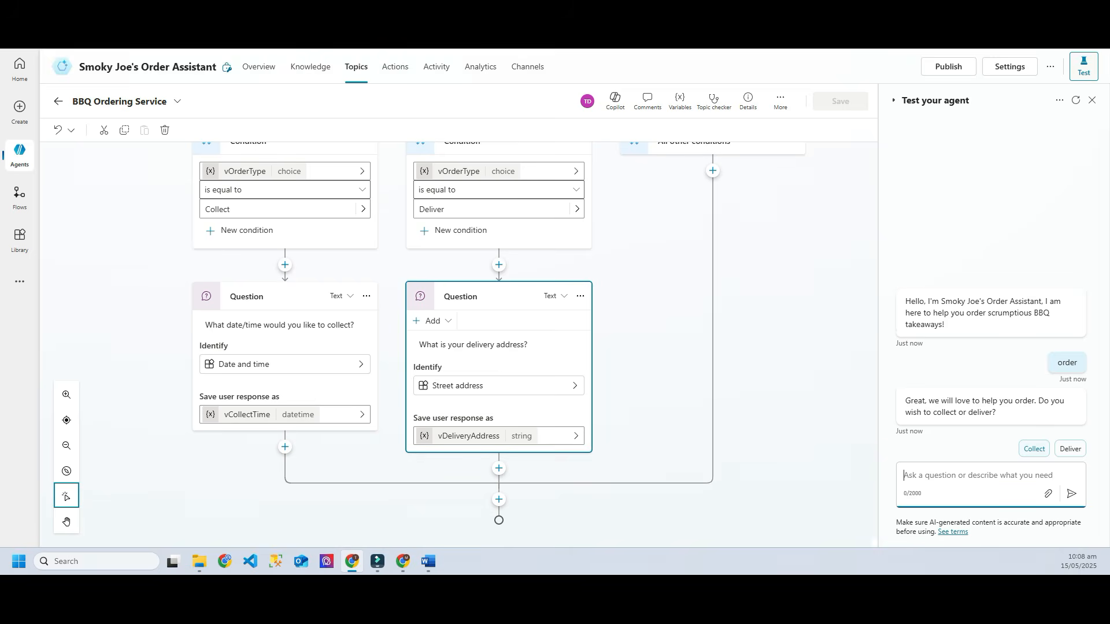
pyautogui.click(1034, 448)
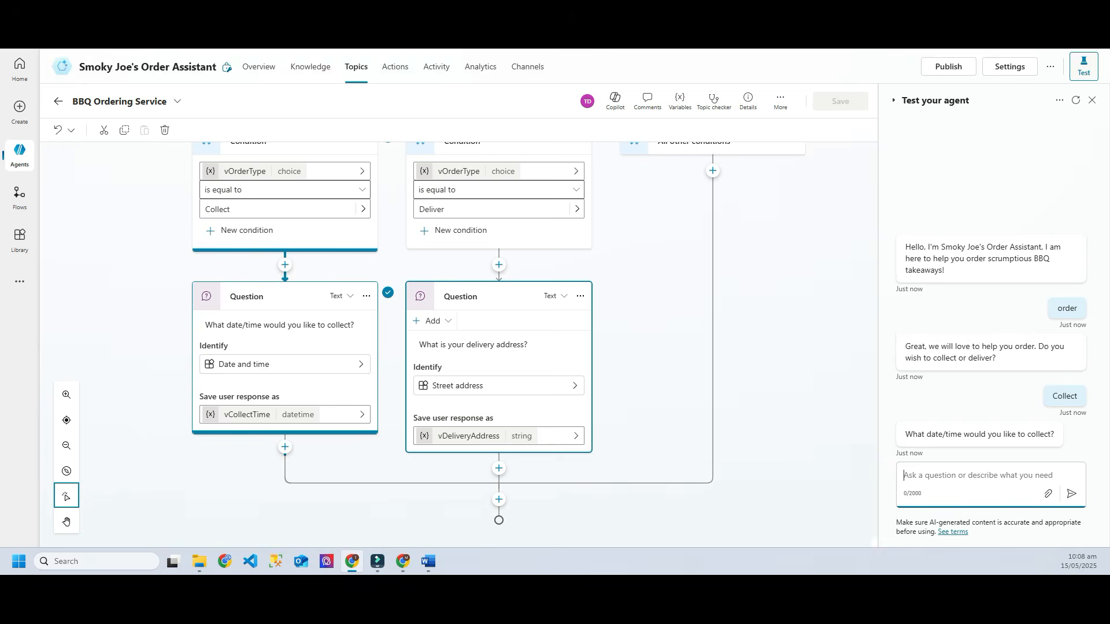
pyautogui.write('today ')
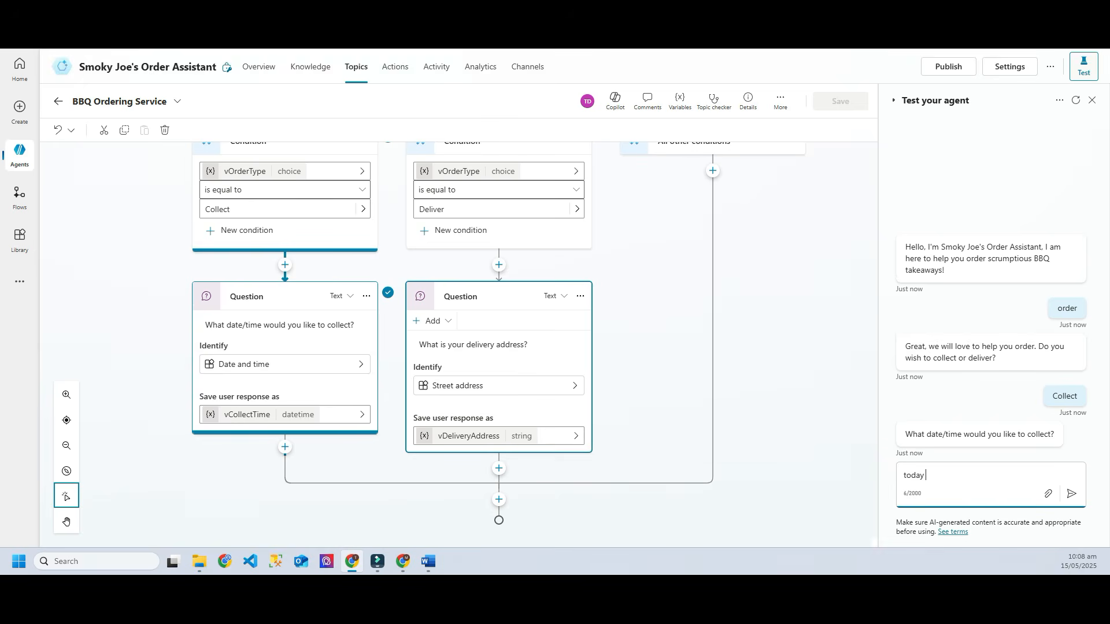
pyautogui.write('11h00')
pyautogui.press('Return')
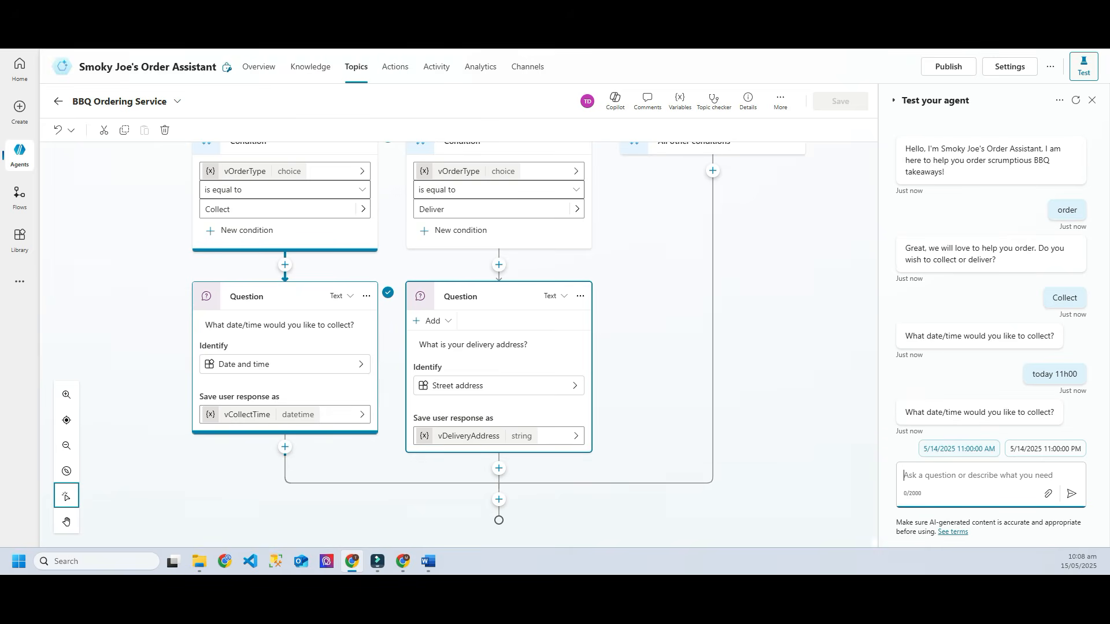
pyautogui.click(960, 449)
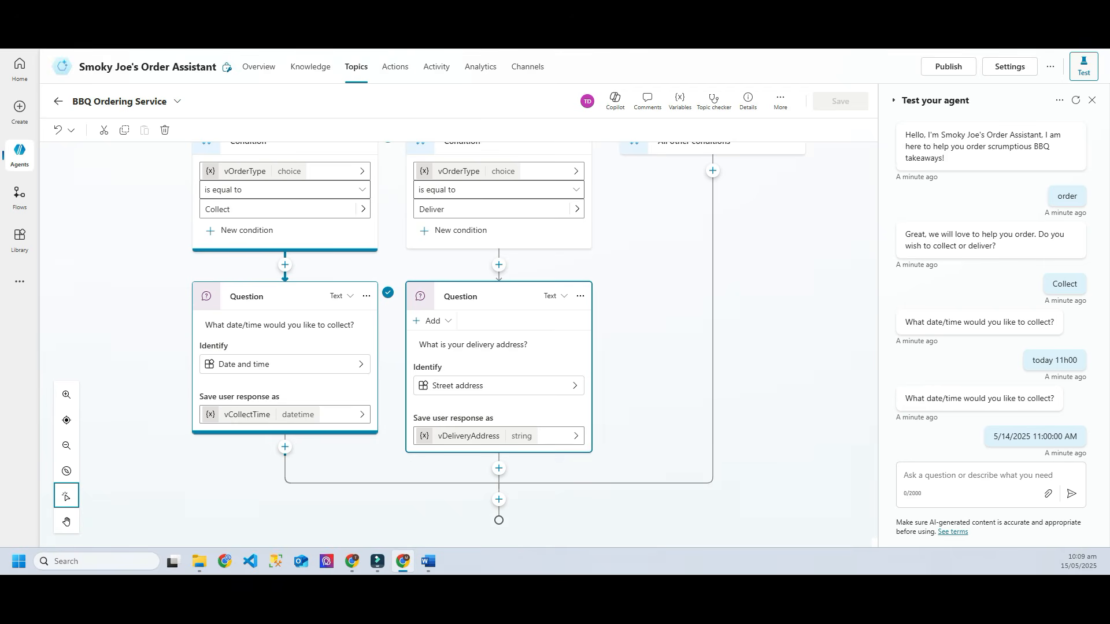
pyautogui.click(428, 561)
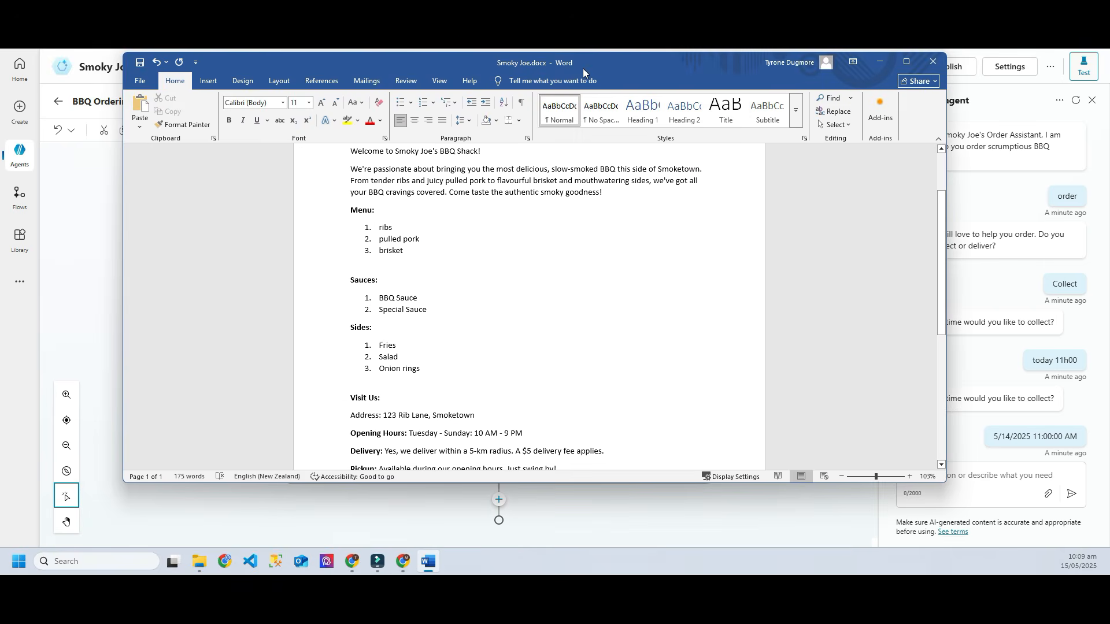
pyautogui.moveTo(582, 74); pyautogui.dragTo(579, 77)
pyautogui.scroll(3, 527, 312)
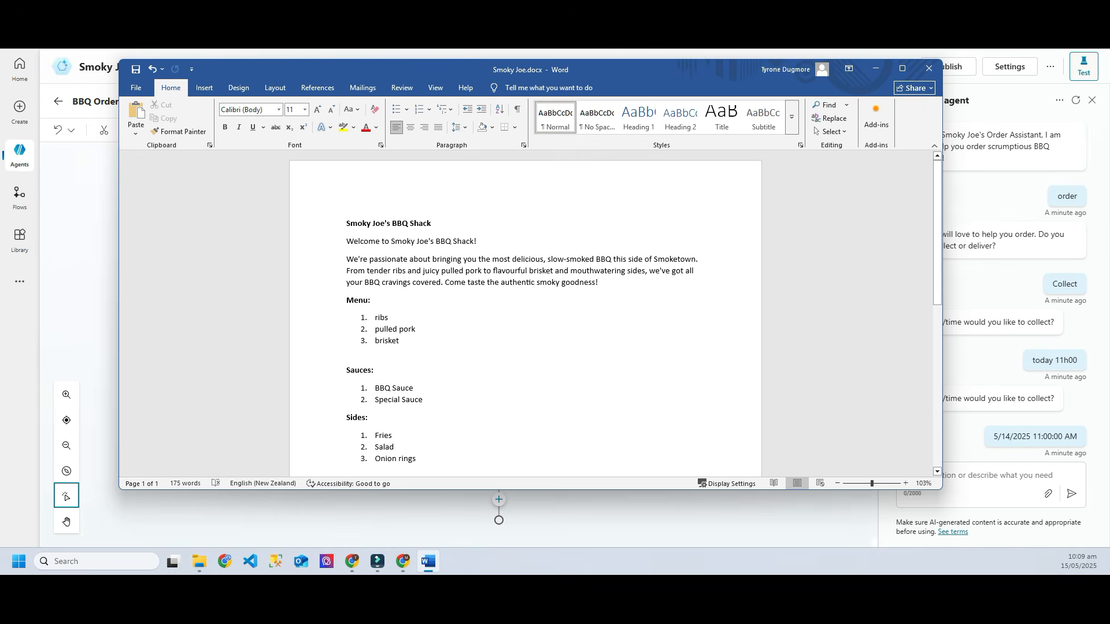
pyautogui.scroll(-1, 527, 312)
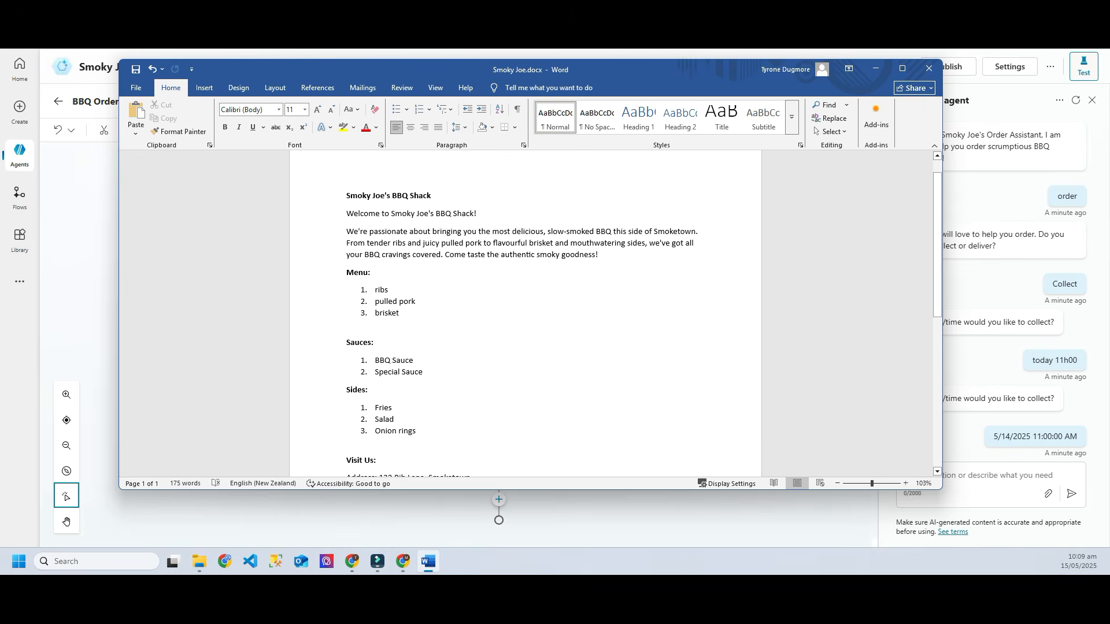
pyautogui.moveTo(688, 70); pyautogui.dragTo(0, 116)
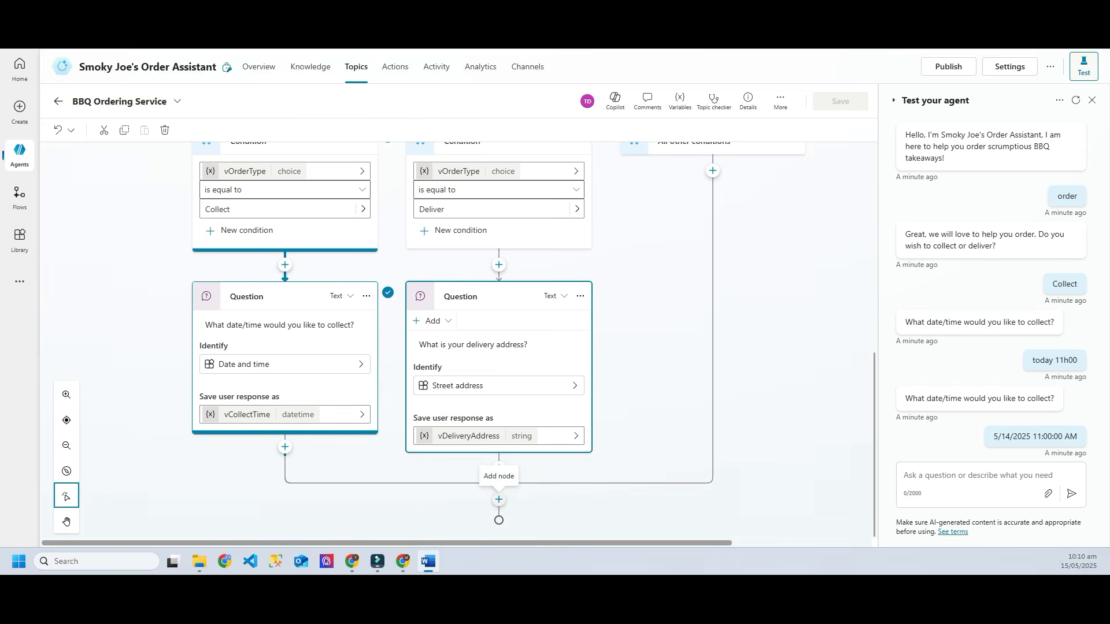
# Step: Insert an Ask with adaptive card node below both branches and open its card designer
pyautogui.click(499, 500)
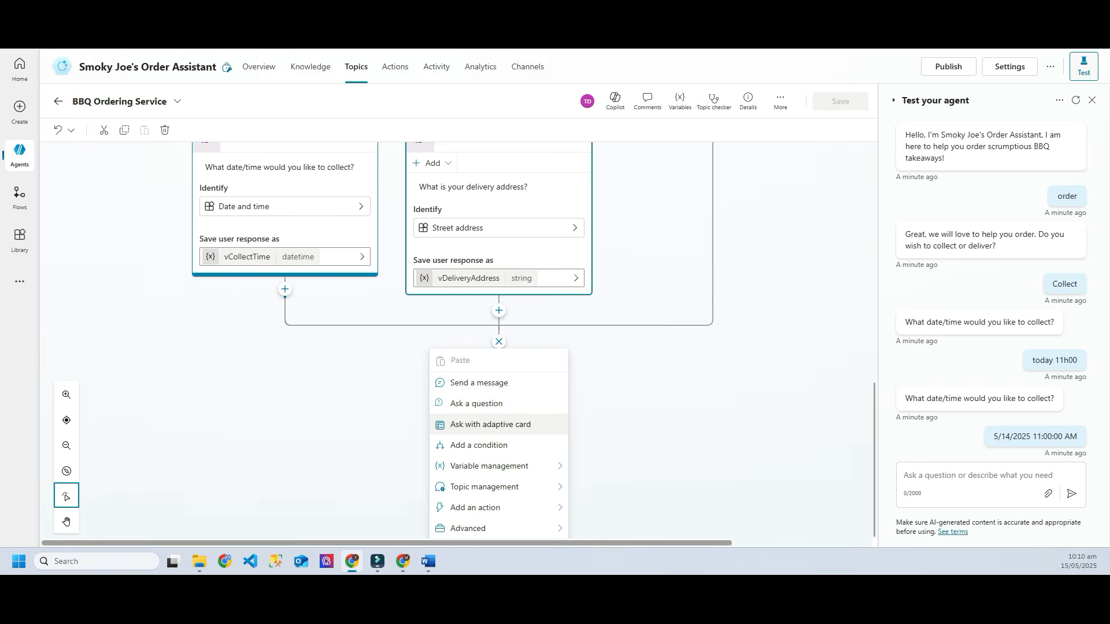
pyautogui.click(490, 425)
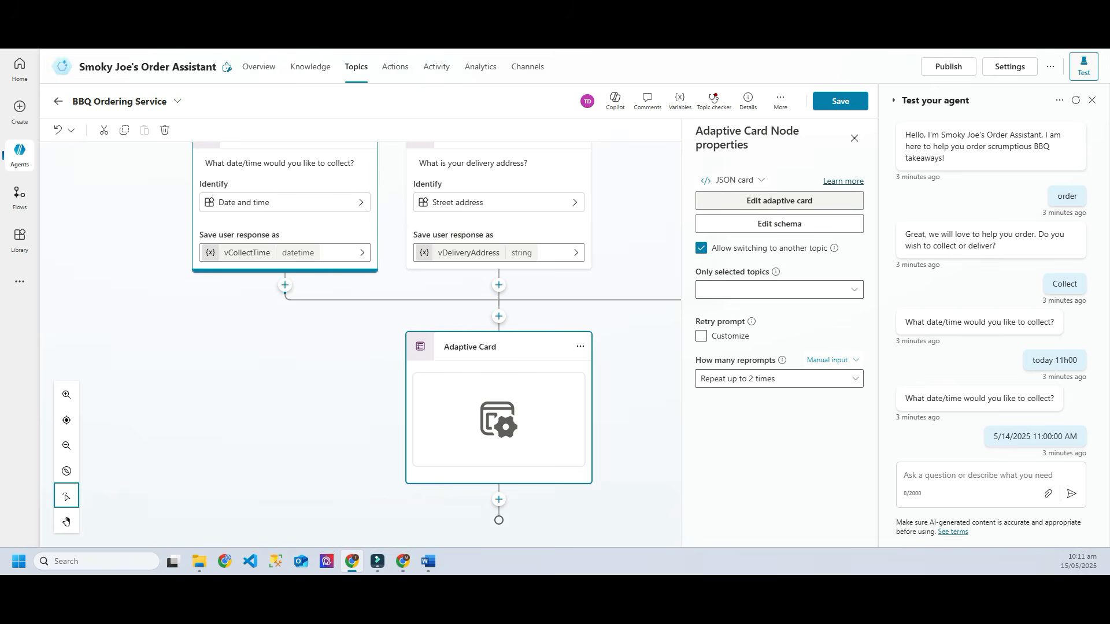
pyautogui.click(832, 202)
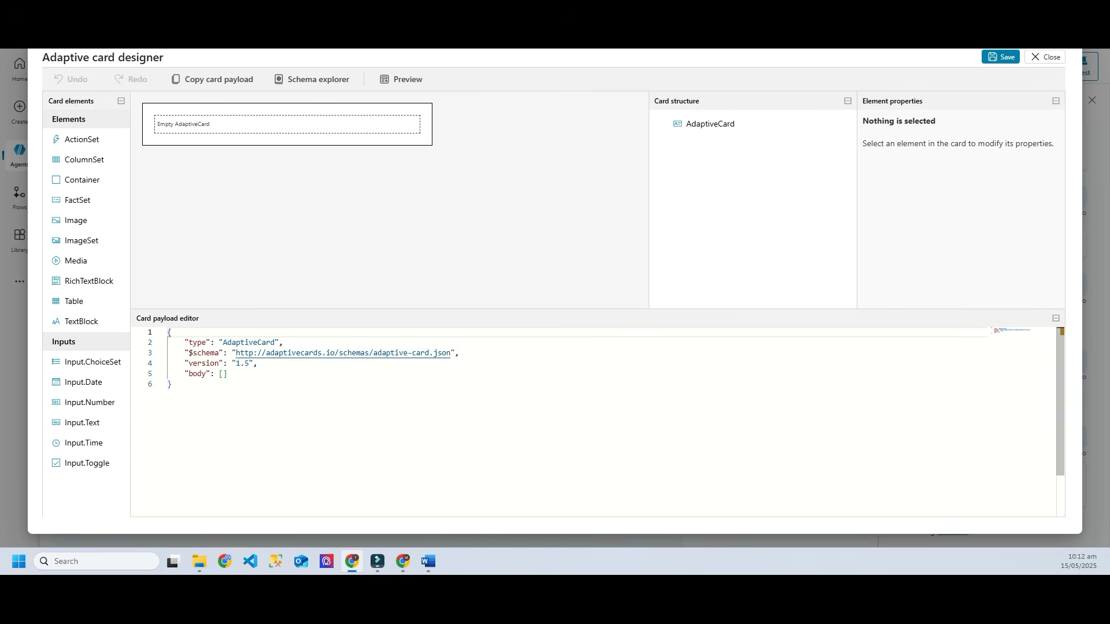
# Step: Select the placeholder JSON in the card payload editor
pyautogui.moveTo(228, 374); pyautogui.dragTo(180, 343)
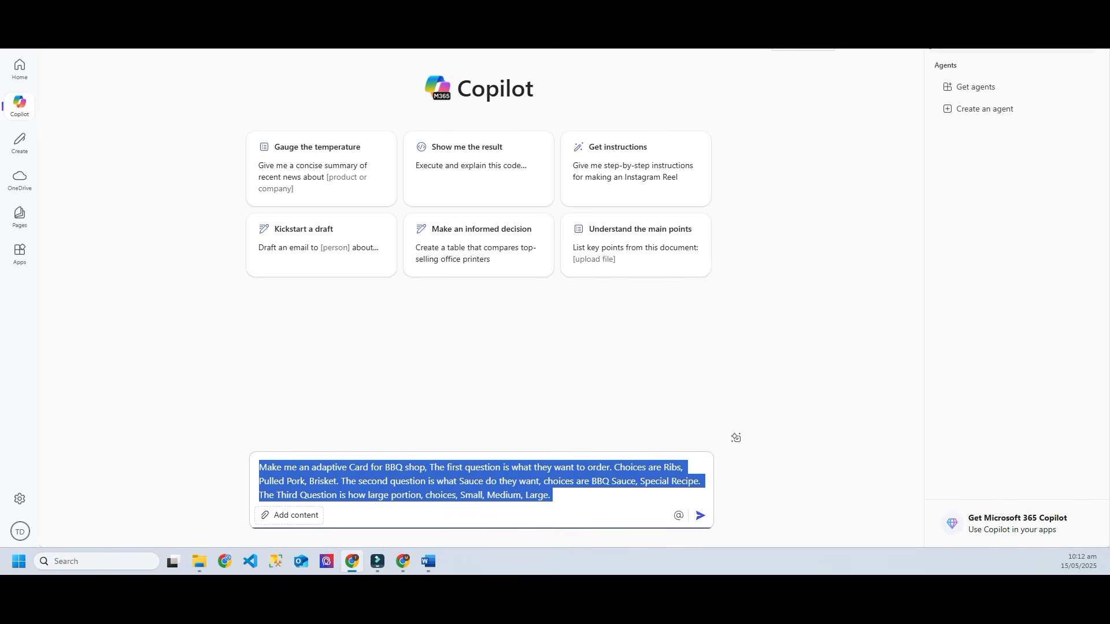
# Step: Send the BBQ card prompt to Microsoft 365 Copilot and copy the generated 87-line adaptive card JSON
pyautogui.moveTo(430, 467); pyautogui.dragTo(683, 481)
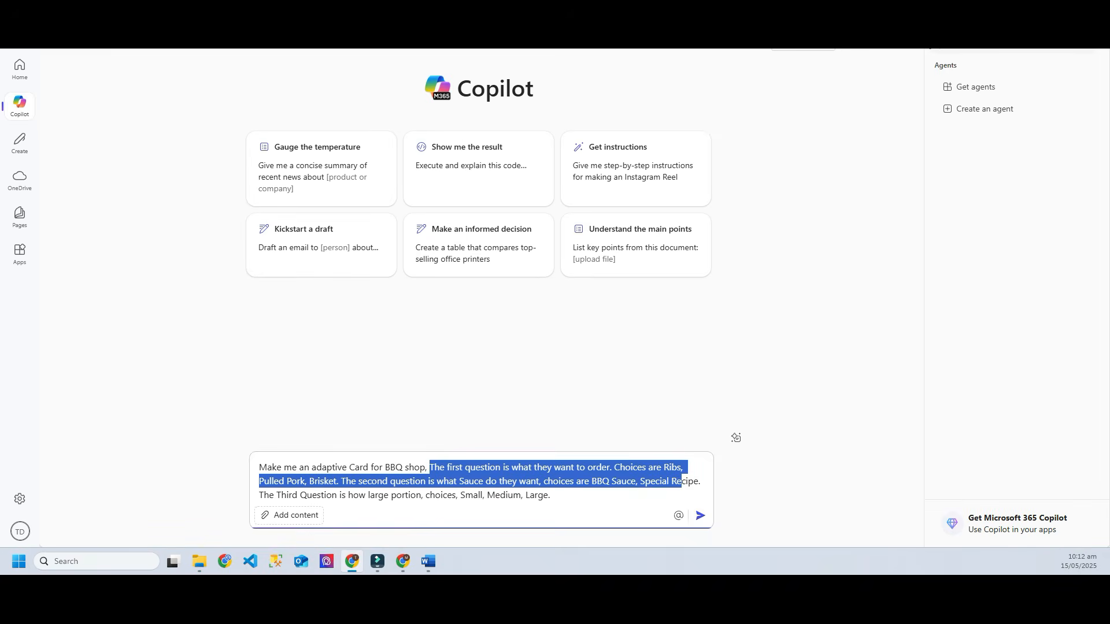
pyautogui.click(589, 481)
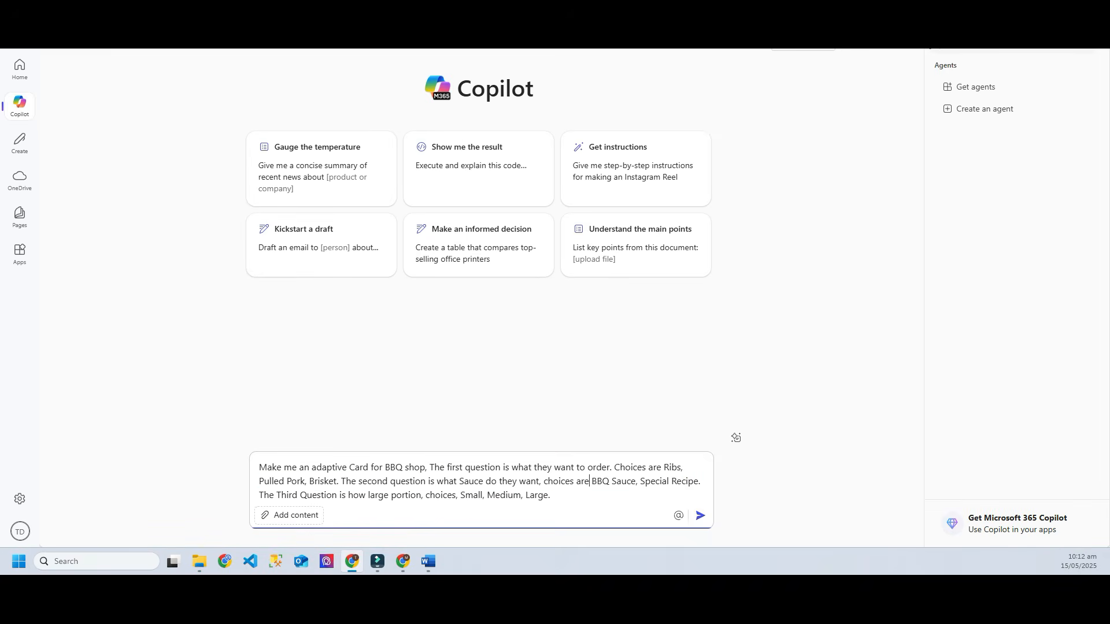
pyautogui.moveTo(292, 495); pyautogui.dragTo(552, 495)
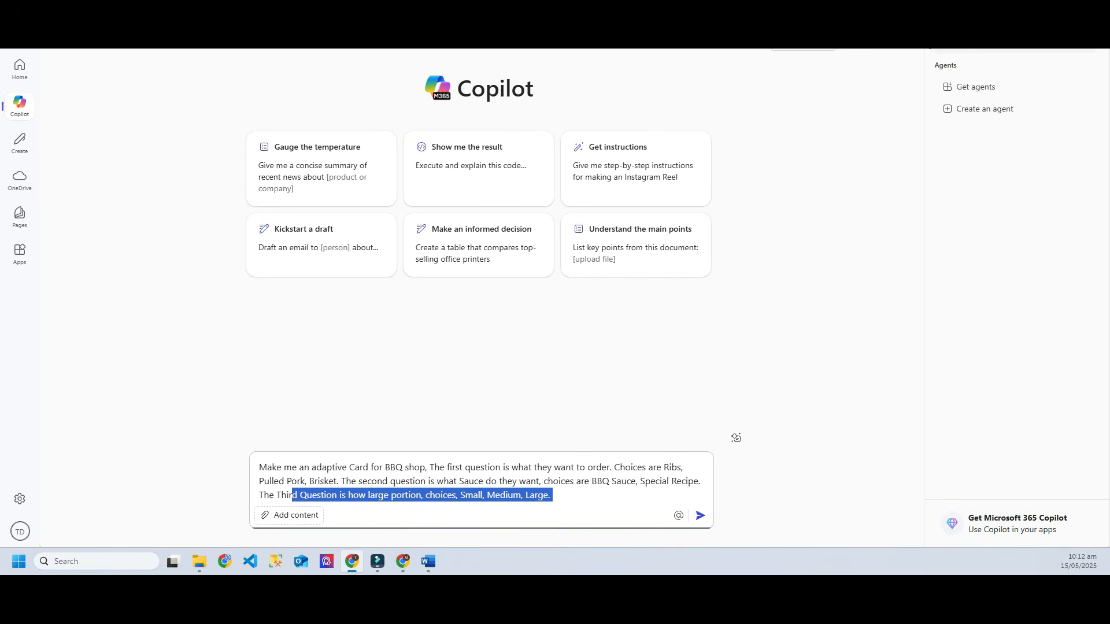
pyautogui.press('Return')
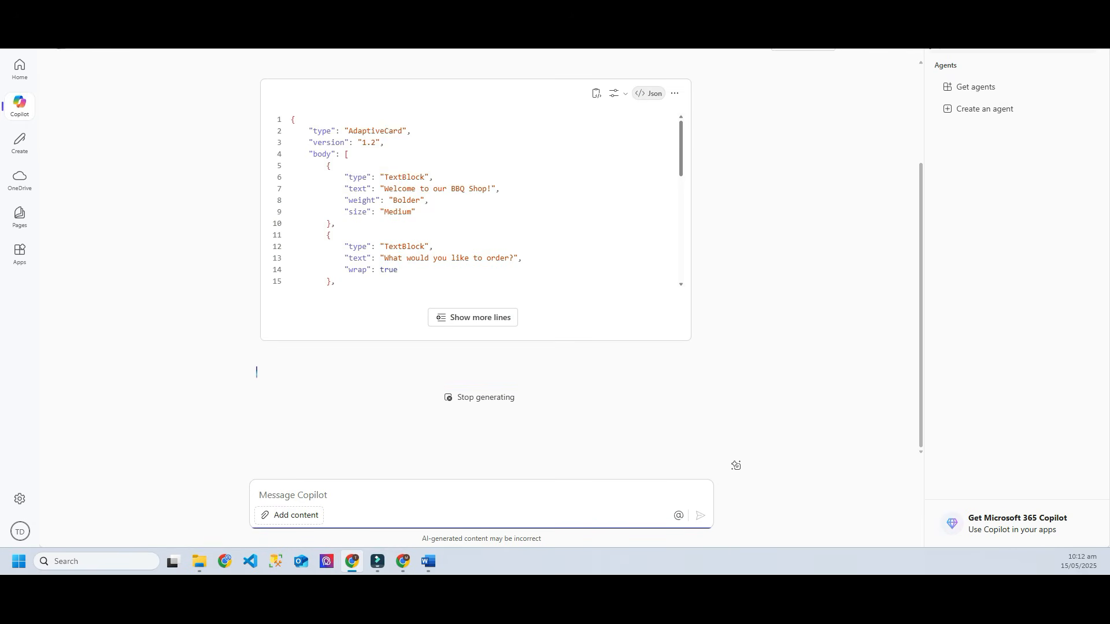
pyautogui.scroll(2, 736, 465)
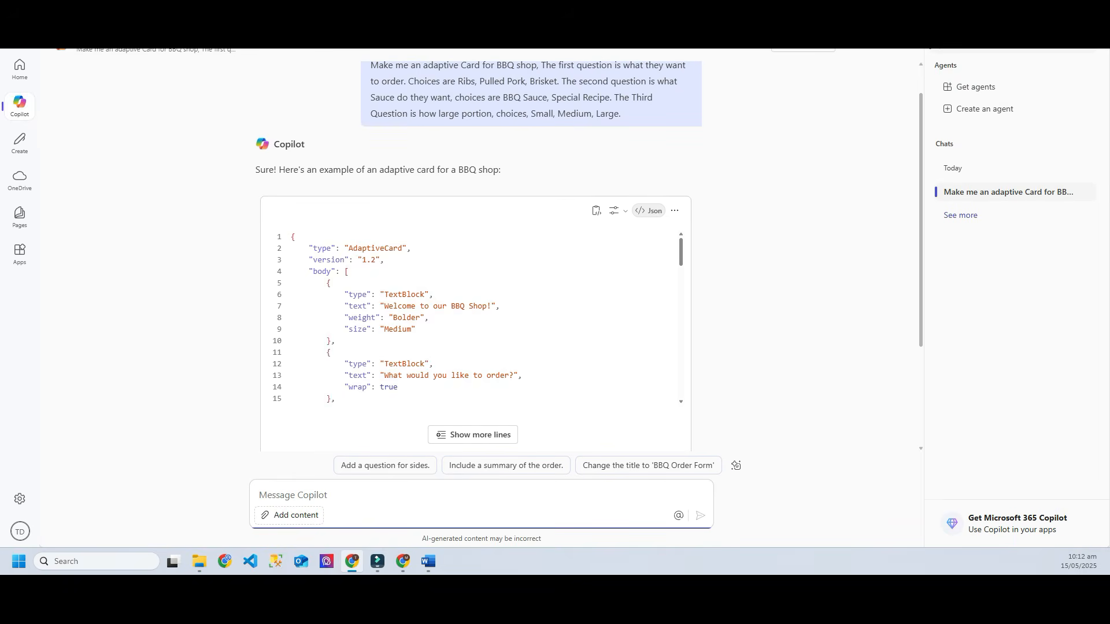
pyautogui.scroll(-1, 471, 318)
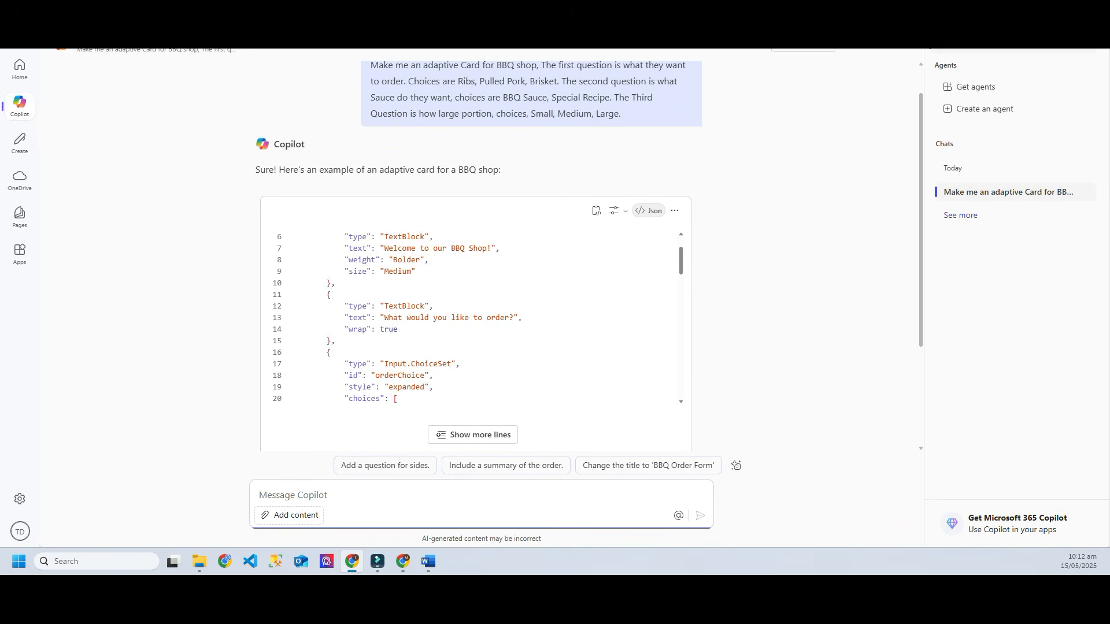
pyautogui.scroll(-6, 471, 318)
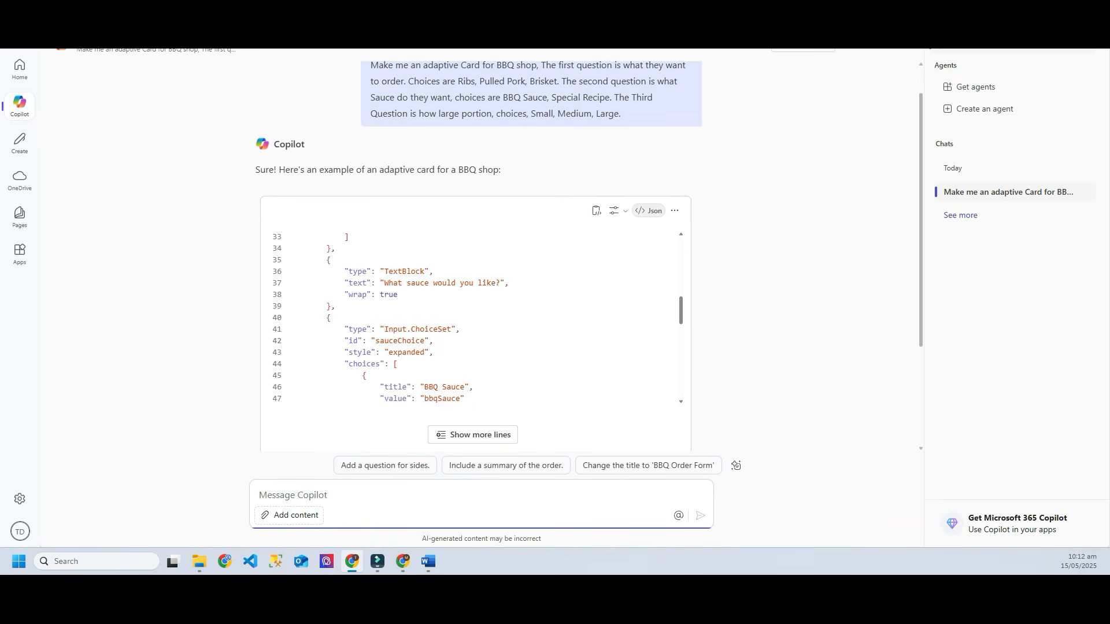
pyautogui.scroll(-7, 471, 318)
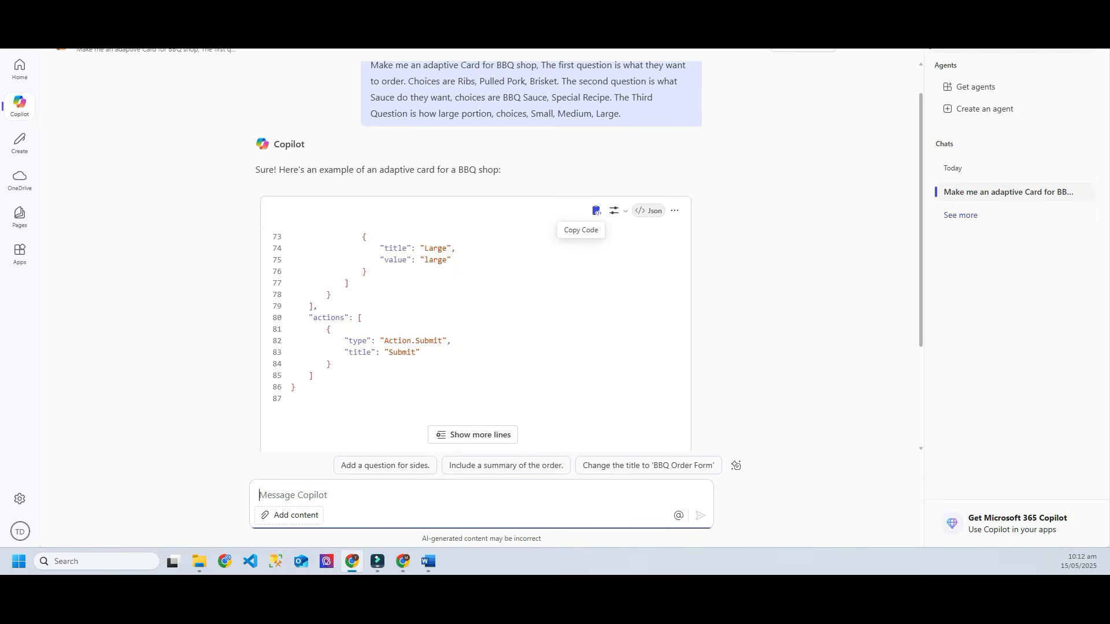
pyautogui.click(596, 211)
pyautogui.click(596, 210)
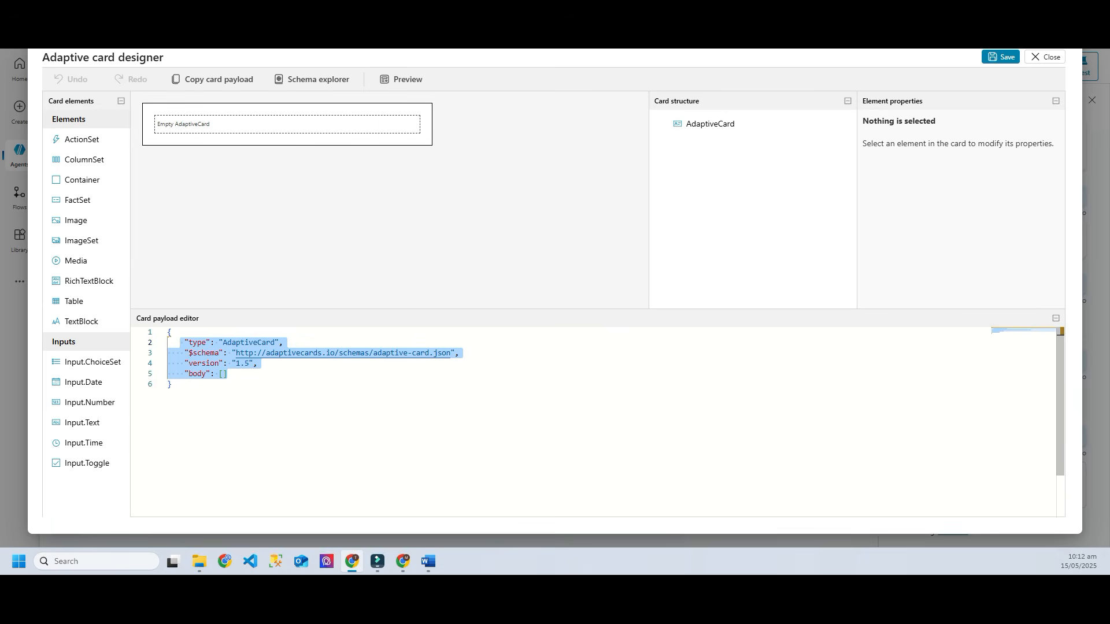
# Step: Replace the placeholder card JSON with the pasted BBQ Shop order form and save the card
pyautogui.click(171, 384)
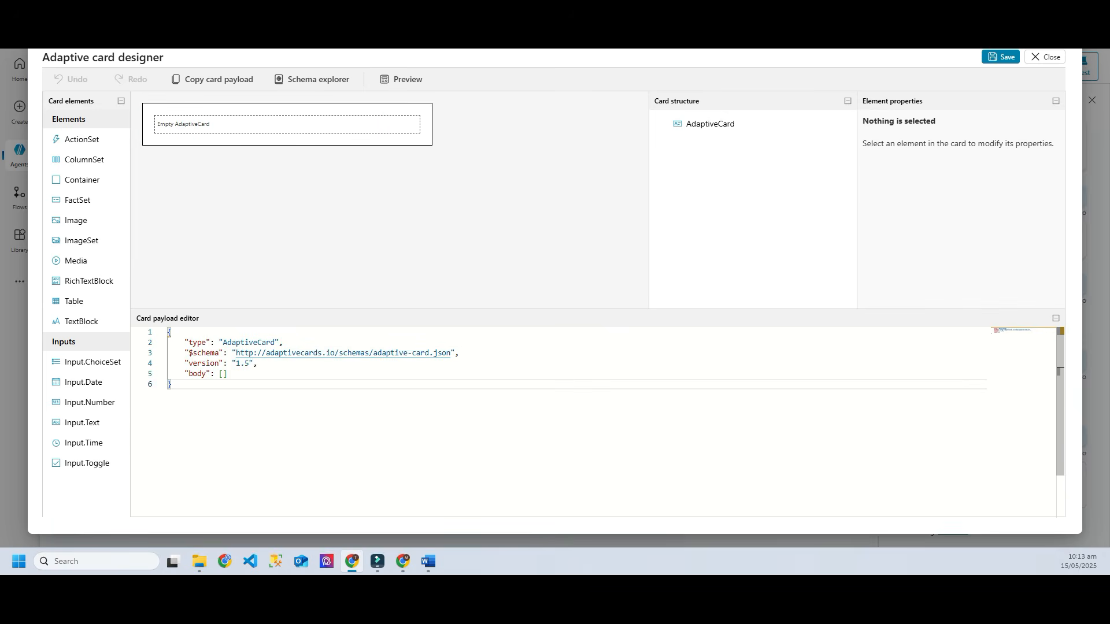
pyautogui.moveTo(172, 384); pyautogui.dragTo(168, 333)
pyautogui.press('Delete')
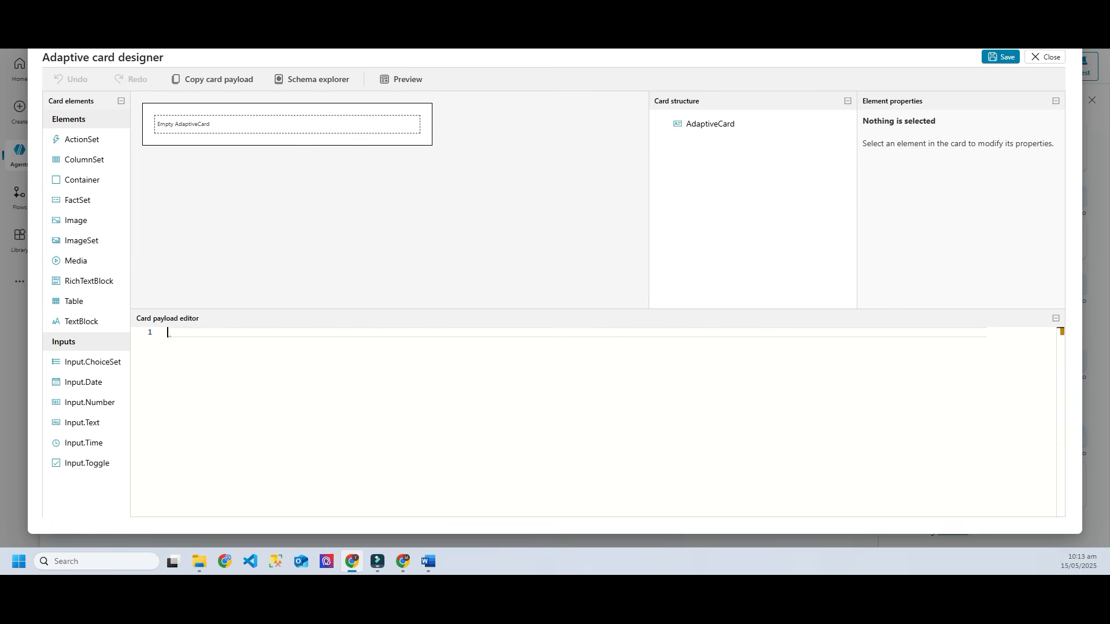
pyautogui.hotkey('ctrl', 'v')
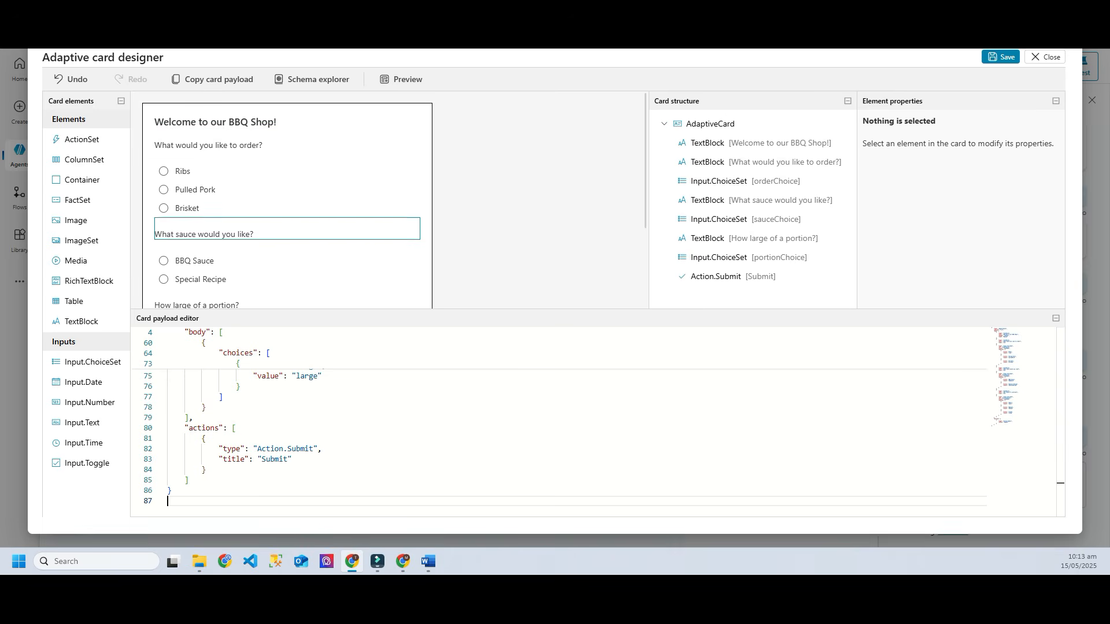
pyautogui.scroll(-2, 289, 255)
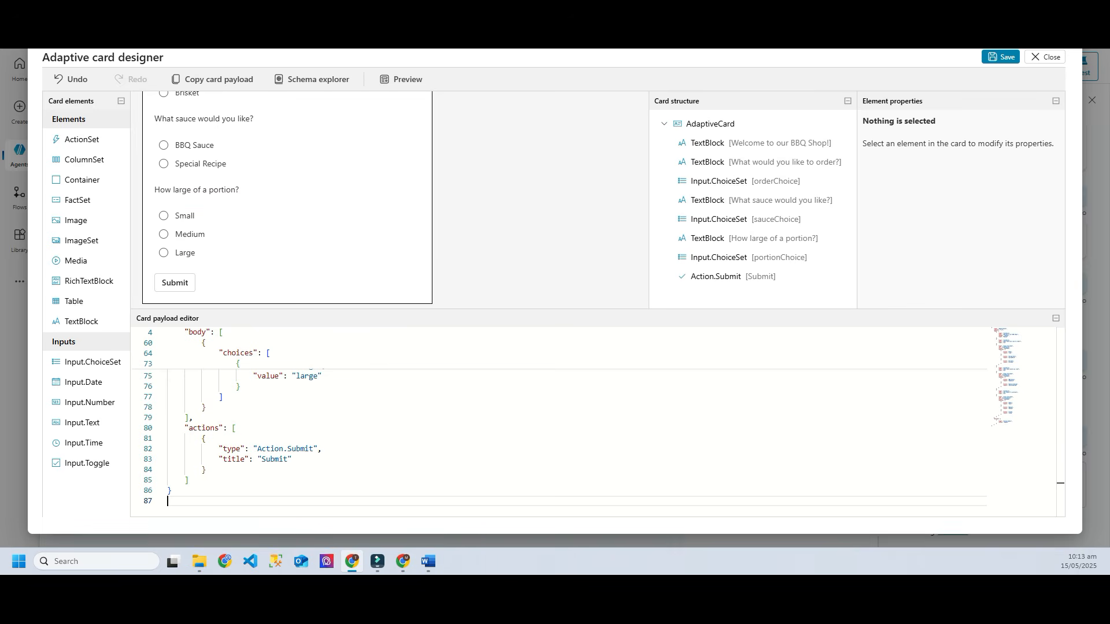
pyautogui.click(1000, 57)
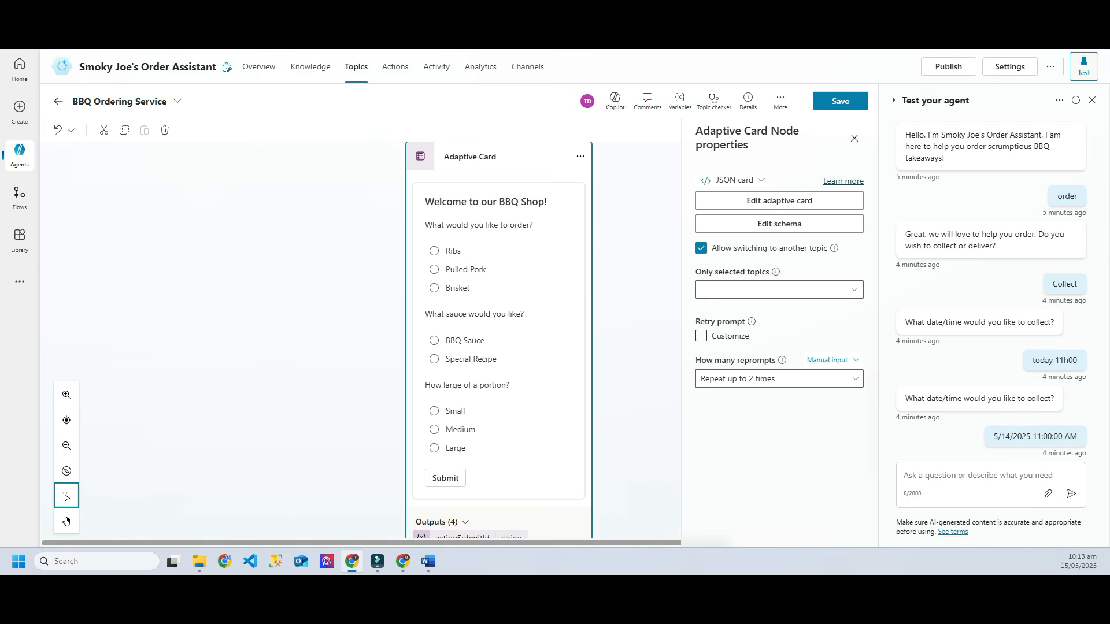
# Step: Review the card's four outputs, save the BBQ Ordering Service topic, and restart the test chat
pyautogui.scroll(3, 362, 341)
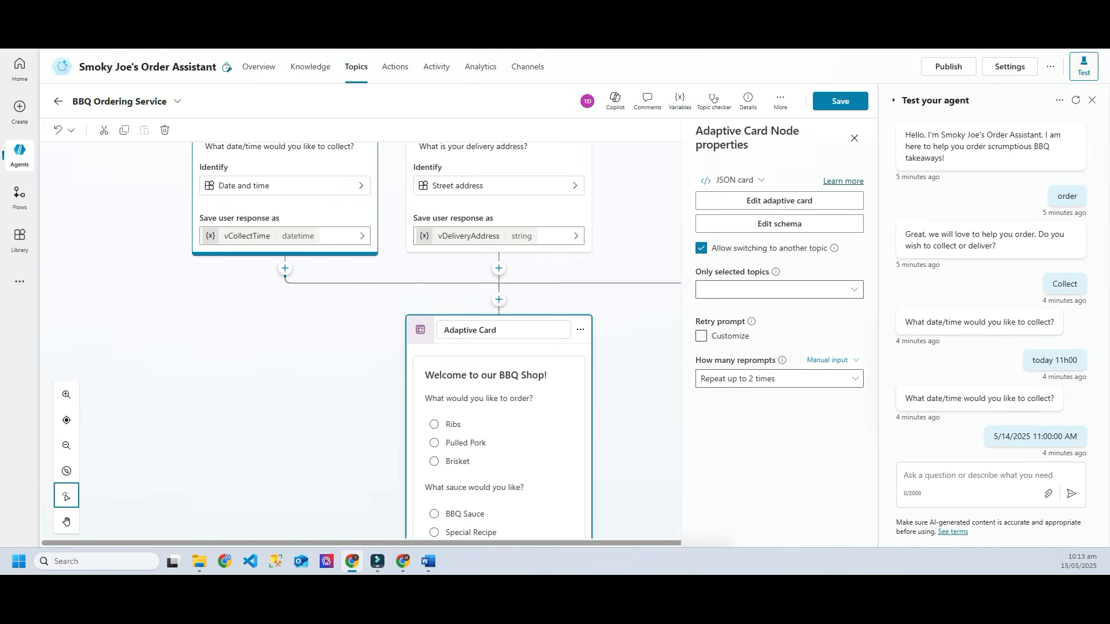
pyautogui.scroll(-1, 437, 341)
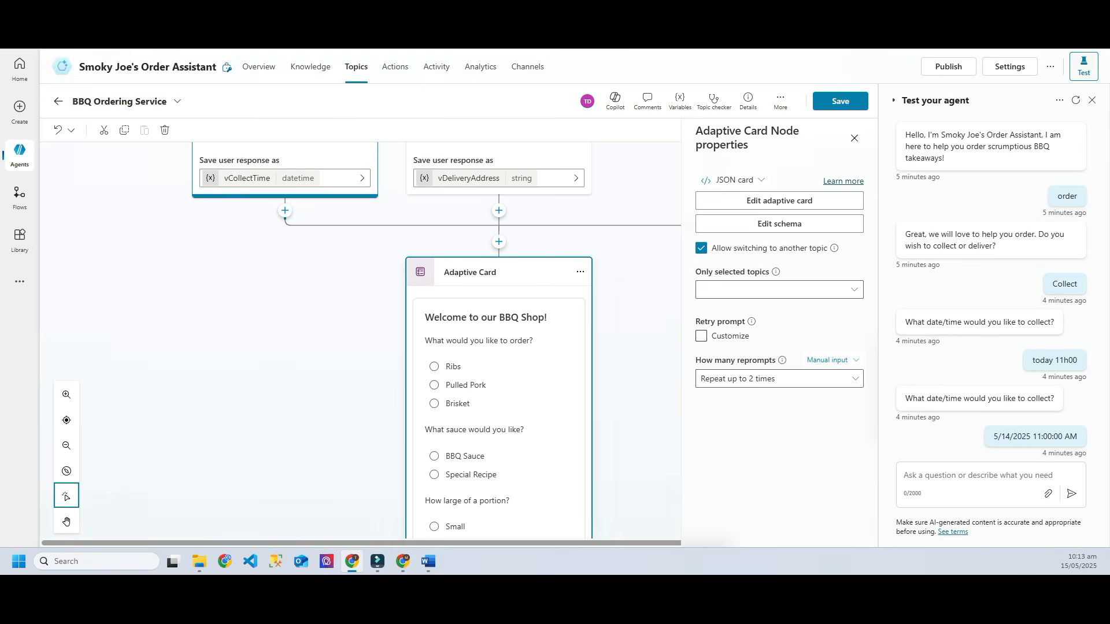
pyautogui.scroll(-5, 361, 341)
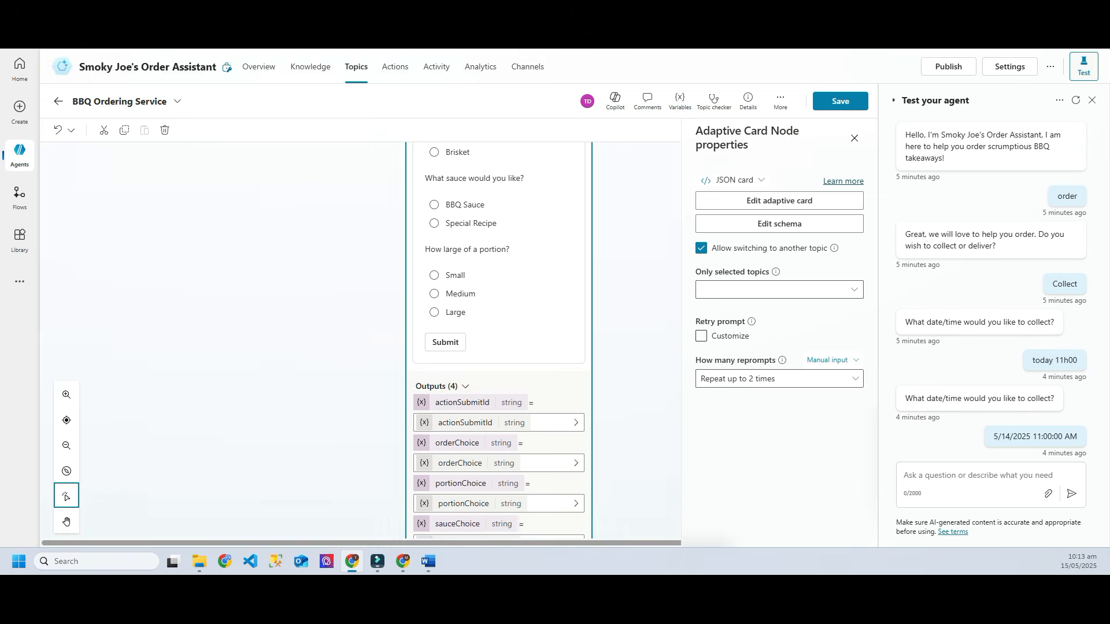
pyautogui.scroll(-1, 499, 342)
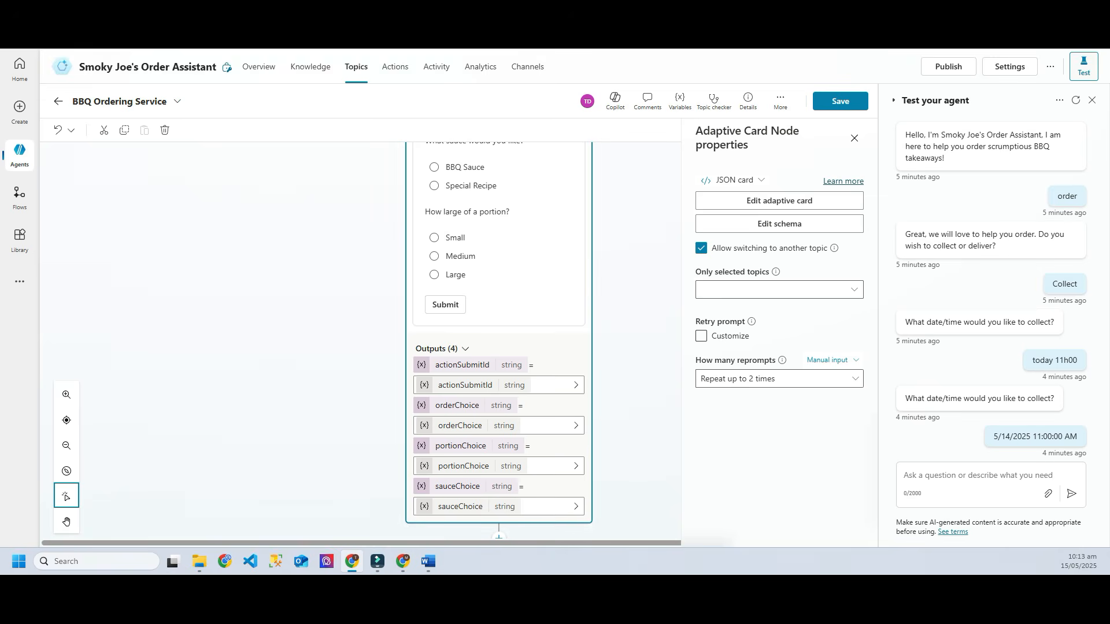
pyautogui.scroll(-1, 499, 341)
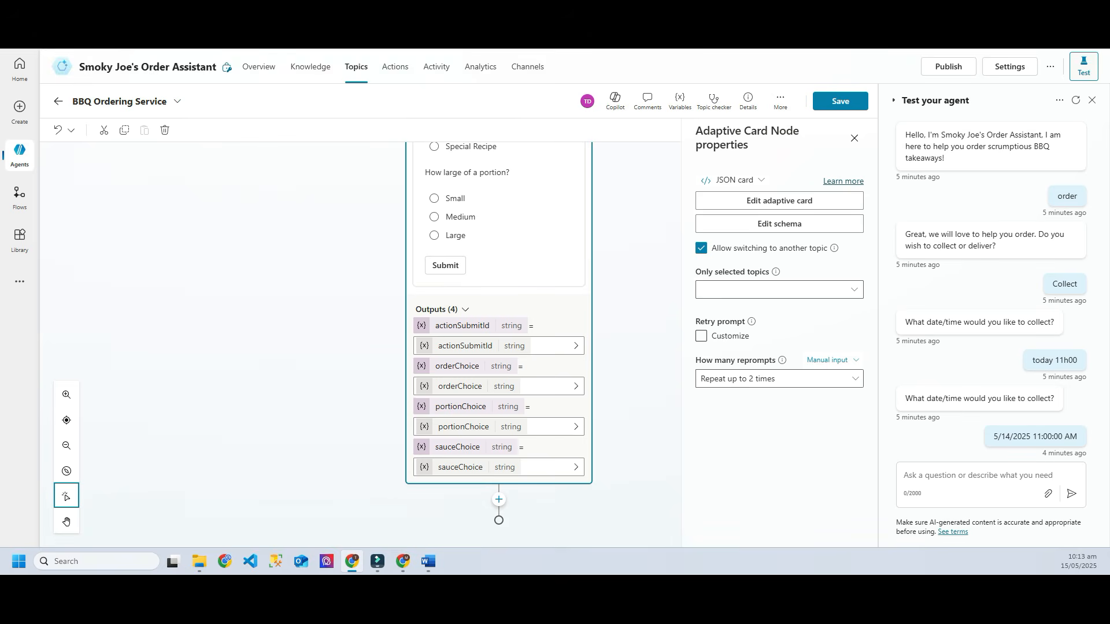
pyautogui.scroll(4, 498, 341)
pyautogui.scroll(-3, 498, 341)
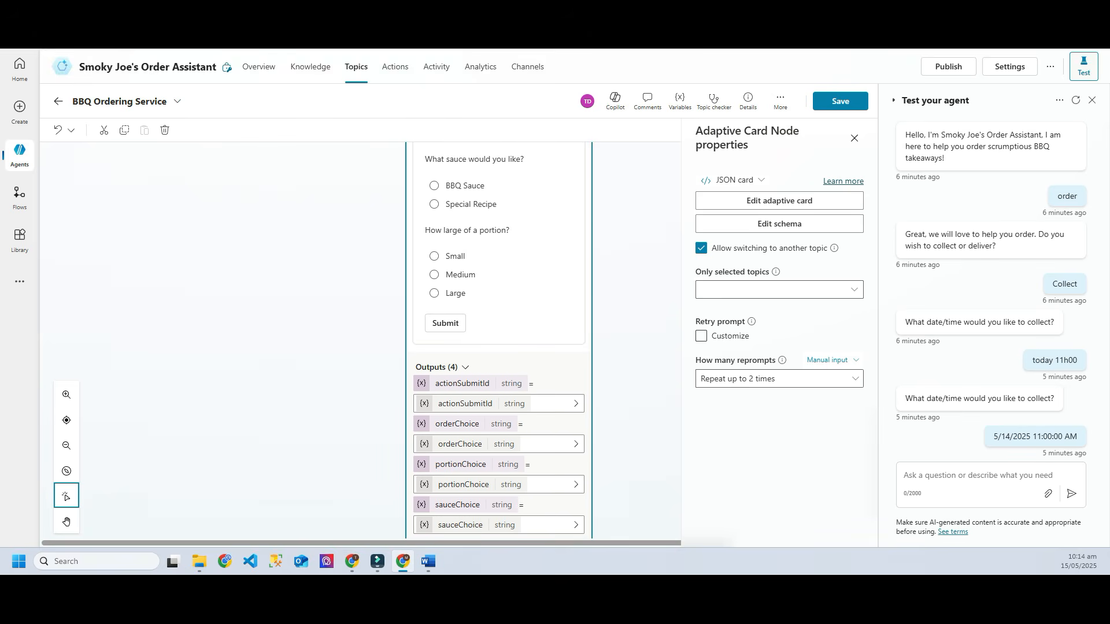
pyautogui.scroll(4, 498, 341)
pyautogui.click(840, 102)
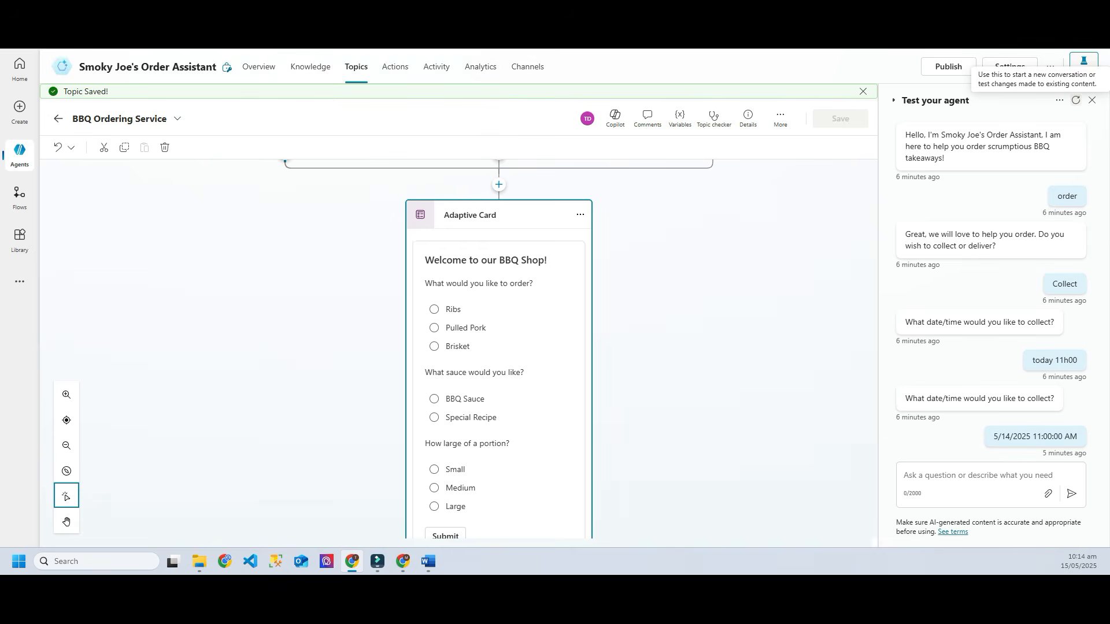
pyautogui.click(1076, 100)
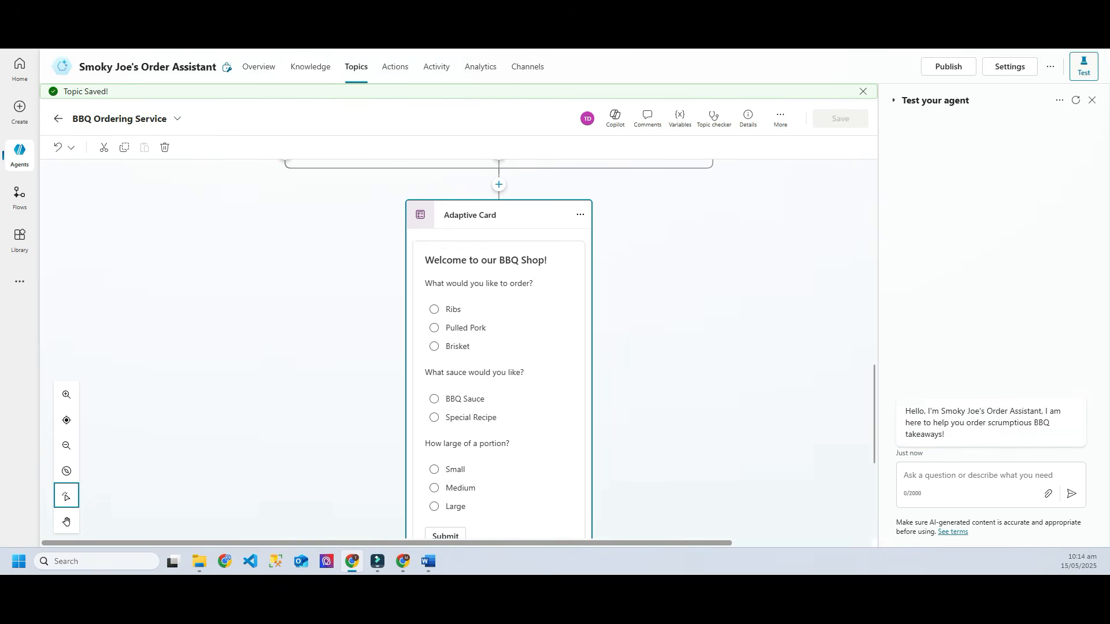
# Step: Send 'order' in the test chat, choose Collect, and reply with pickup time 'today 11am'
pyautogui.click(960, 475)
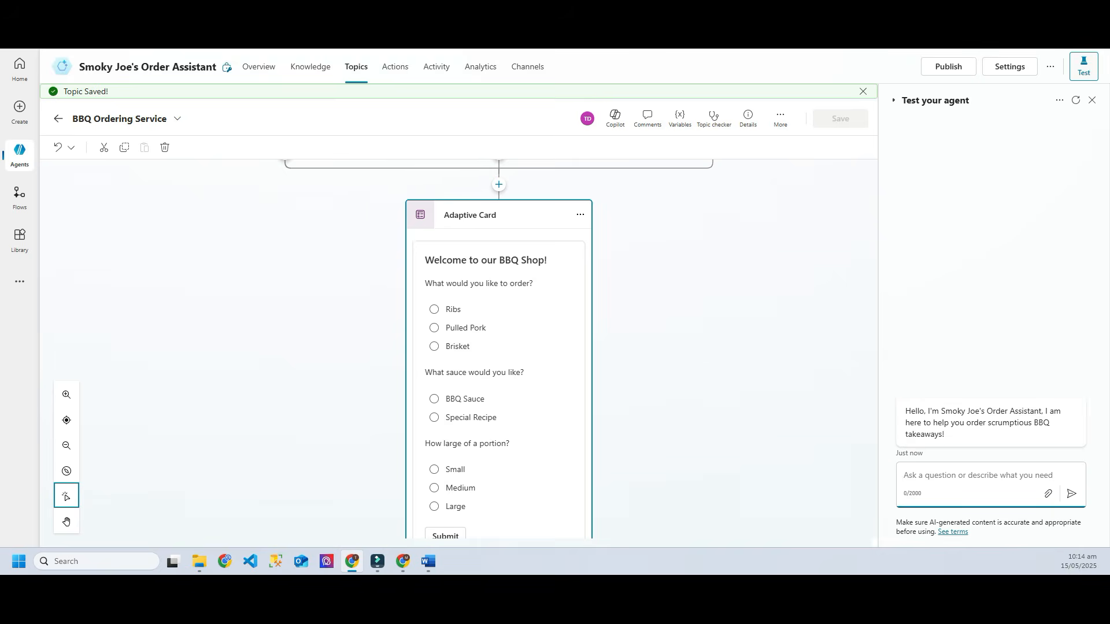
pyautogui.write('order')
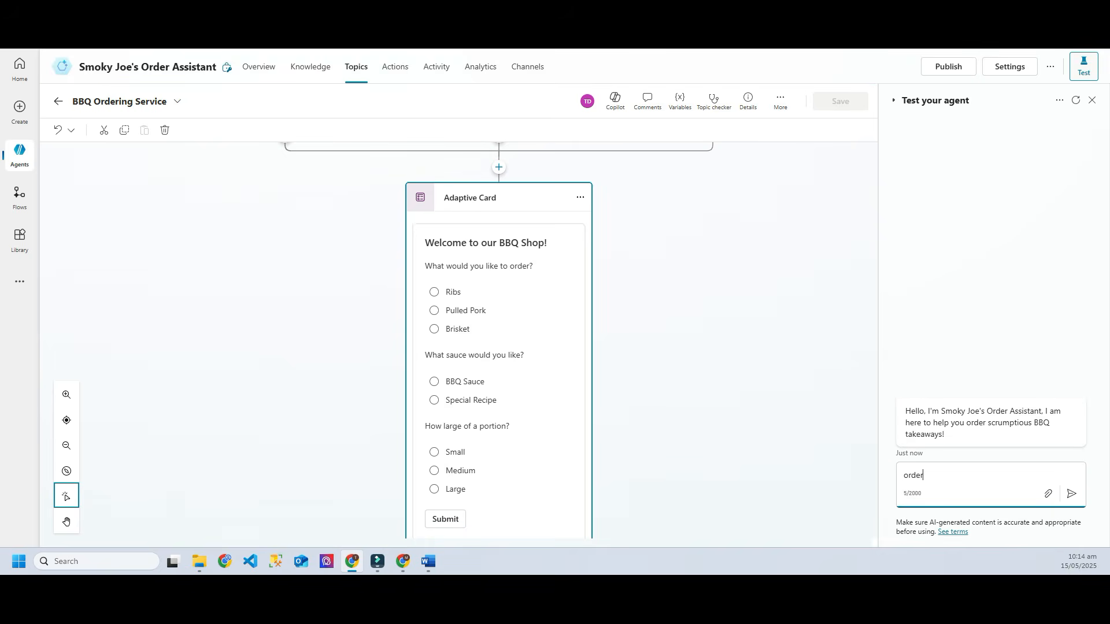
pyautogui.press('Return')
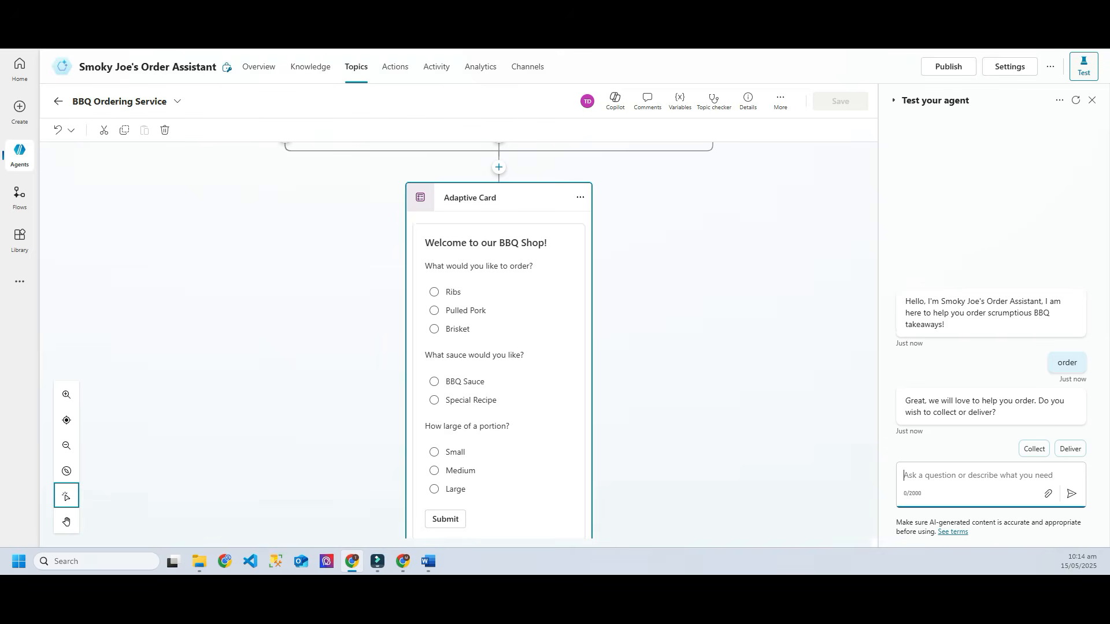
pyautogui.click(1035, 449)
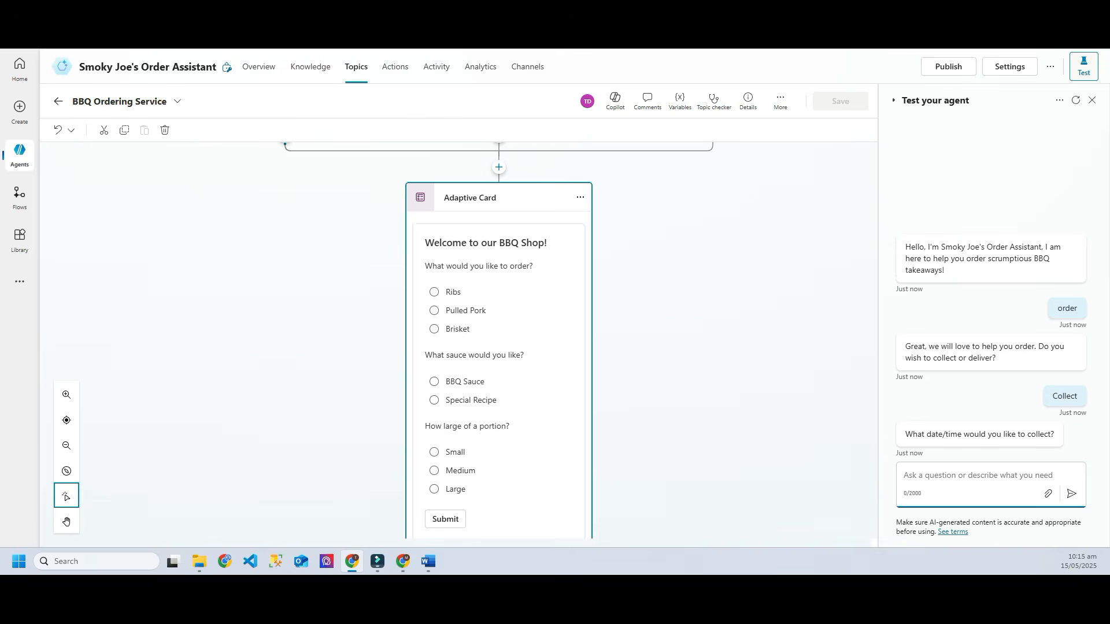
pyautogui.write('toda')
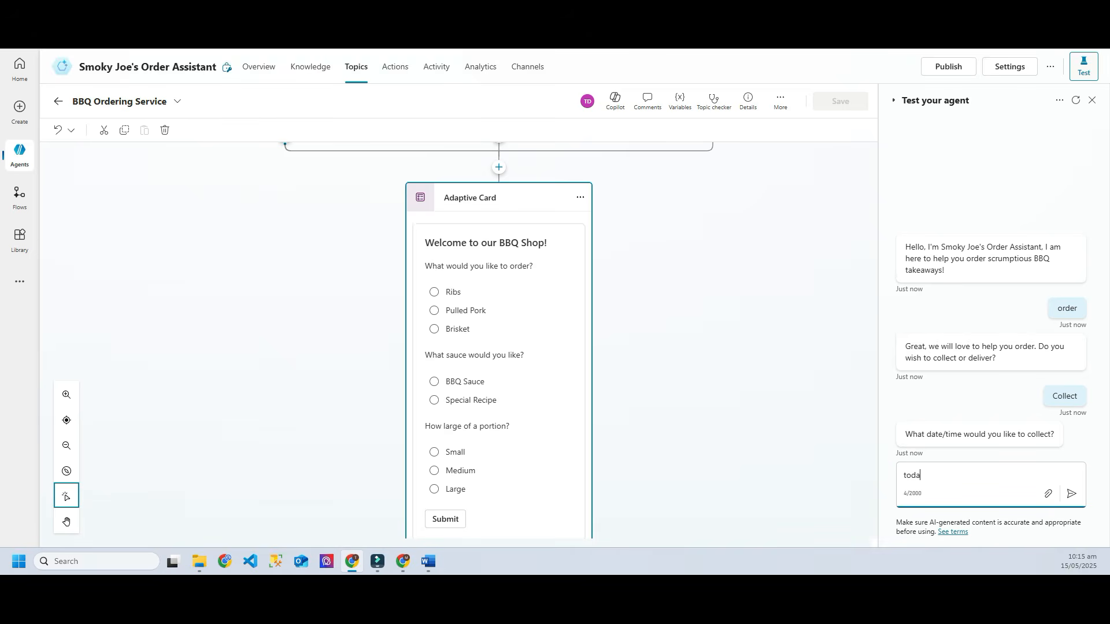
pyautogui.write('y 11am')
pyautogui.press('Return')
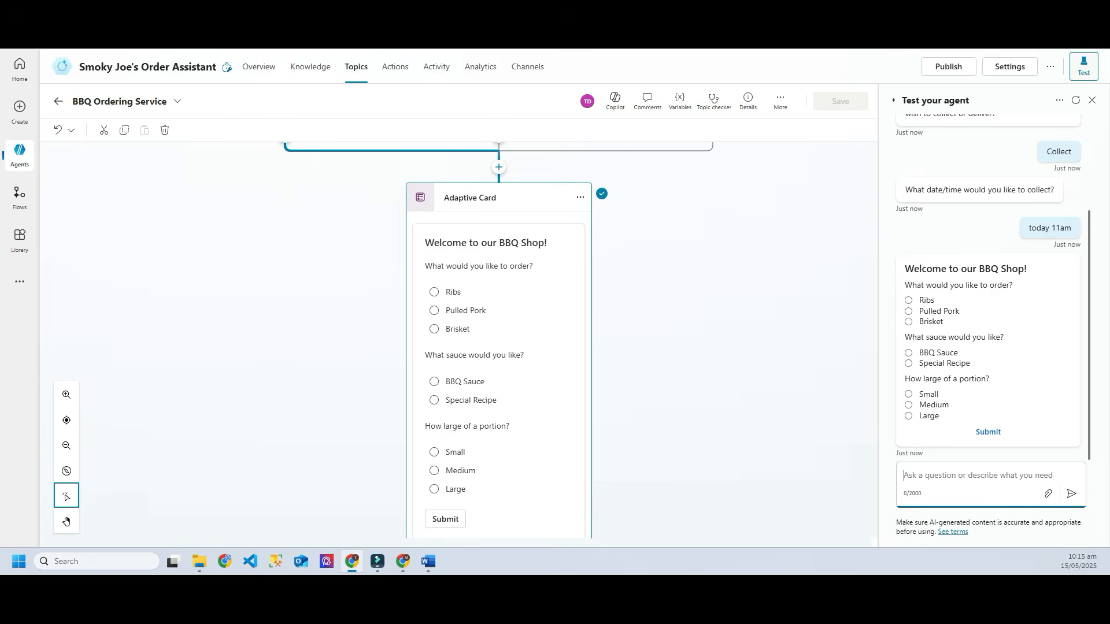
# Step: Submit the BBQ Shop card with Ribs, BBQ Sauce and a Large portion
pyautogui.click(909, 301)
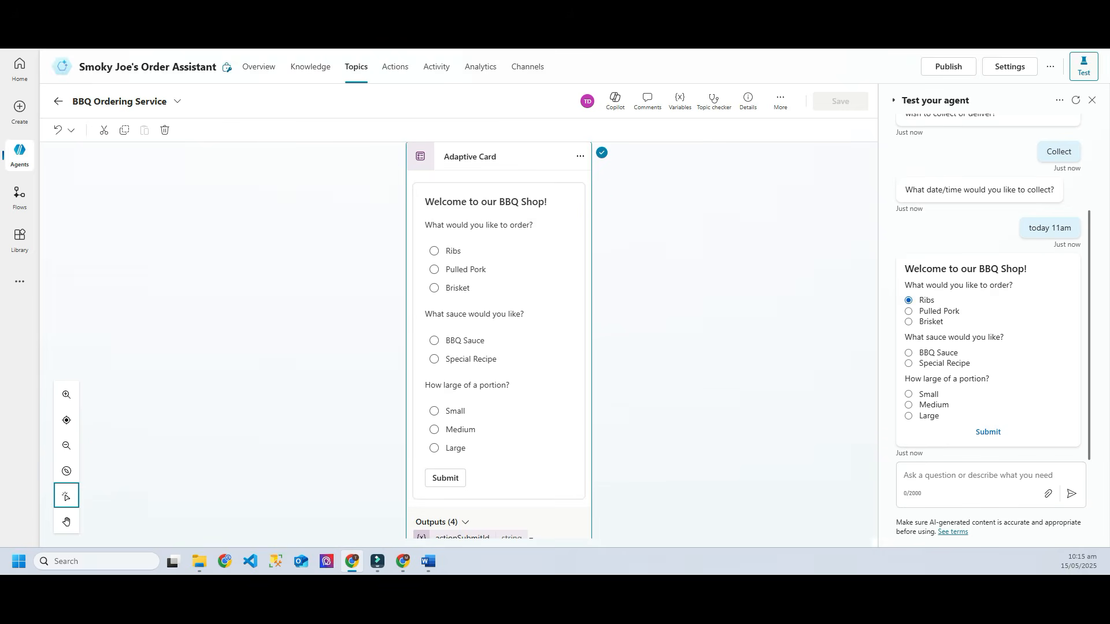
pyautogui.click(908, 353)
pyautogui.click(909, 416)
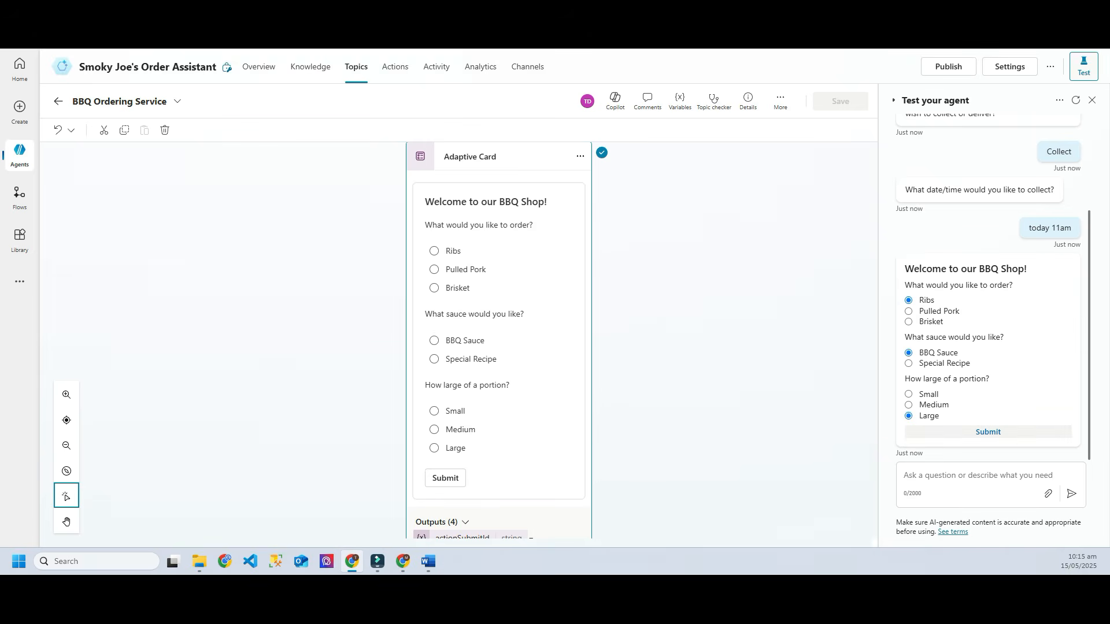
pyautogui.click(988, 431)
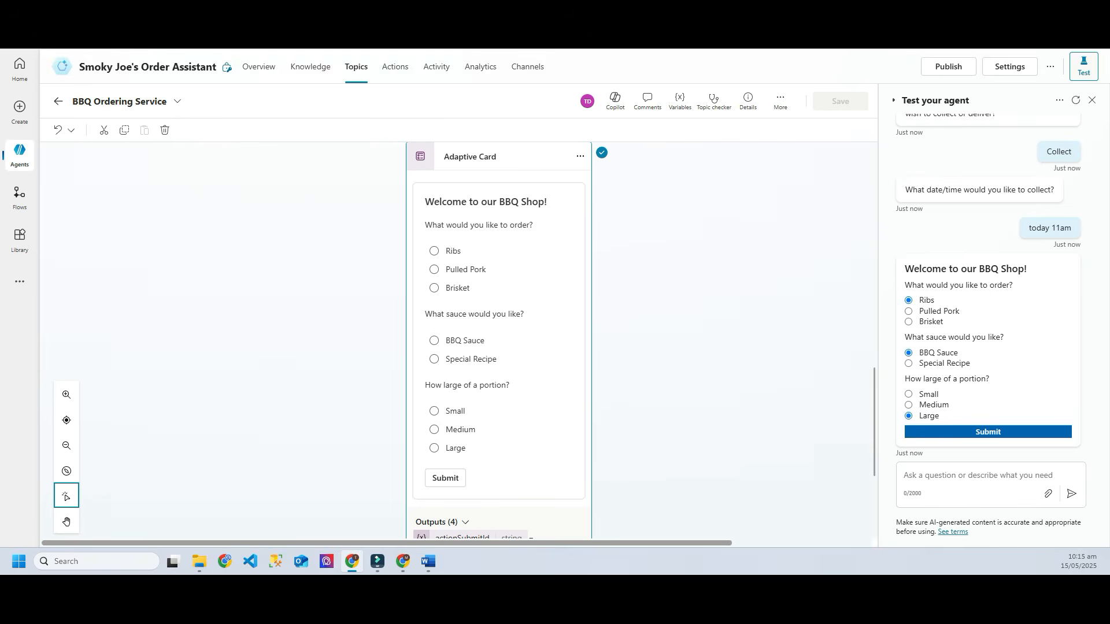
pyautogui.scroll(-4, 498, 344)
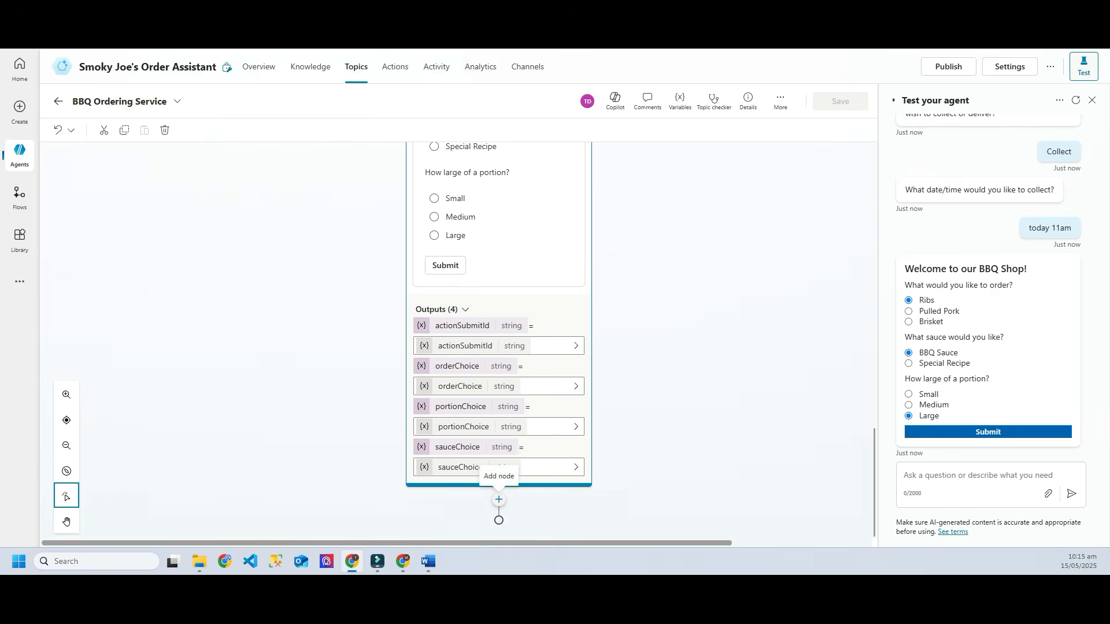
# Step: Add a question step after the order card with the pasted order confirmation message
pyautogui.click(499, 499)
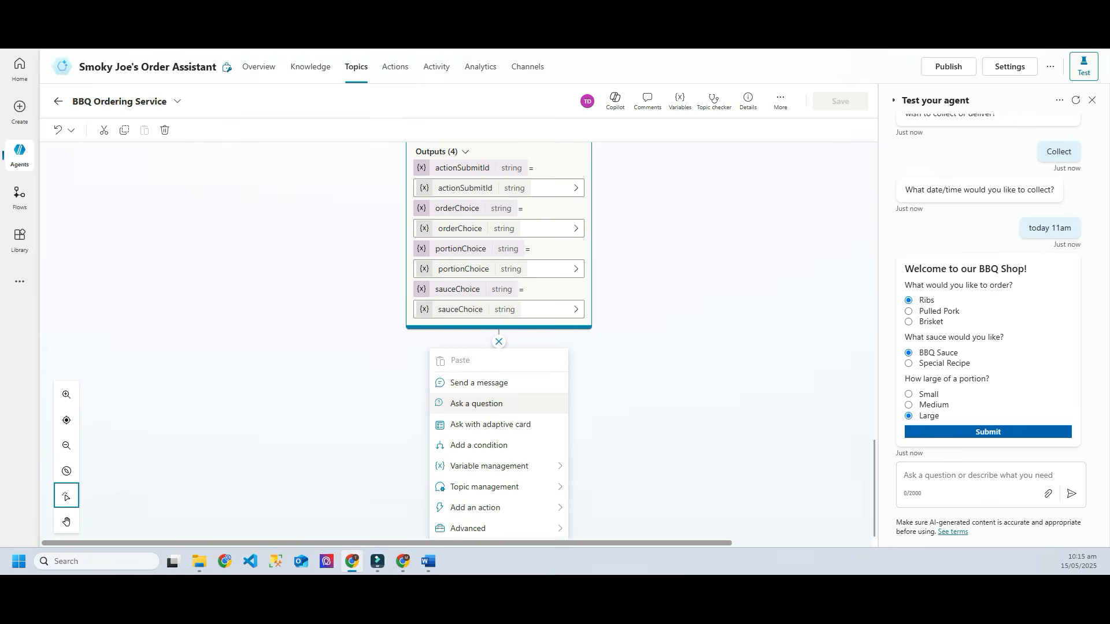
pyautogui.click(477, 403)
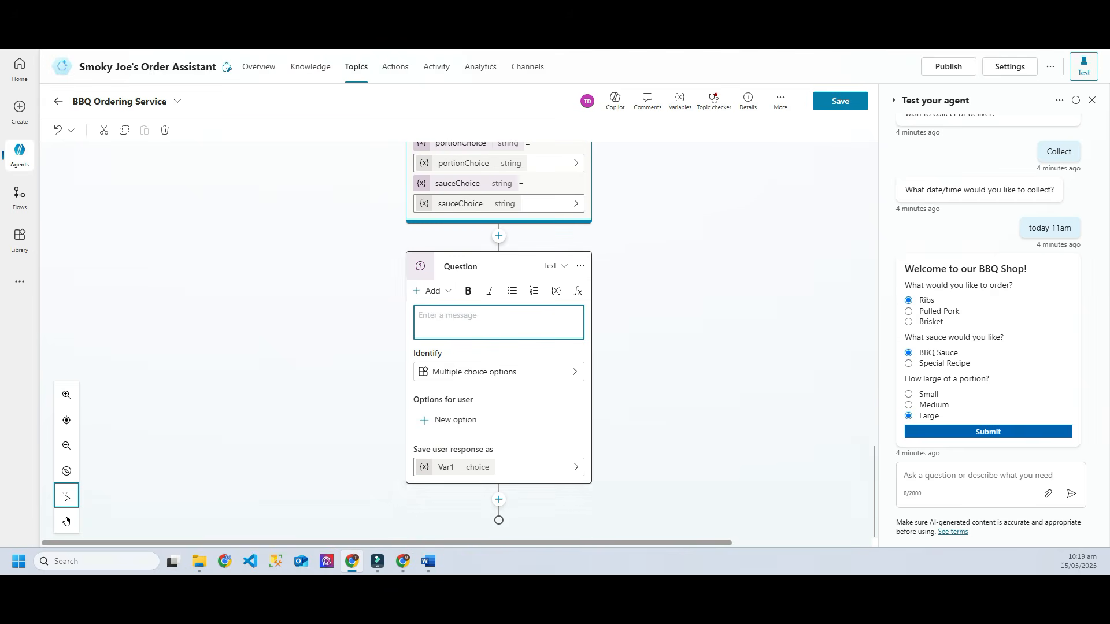
pyautogui.write('To confirm, you have ordered:  BBQ:  Sauce:  Portion:  Is this correct?')
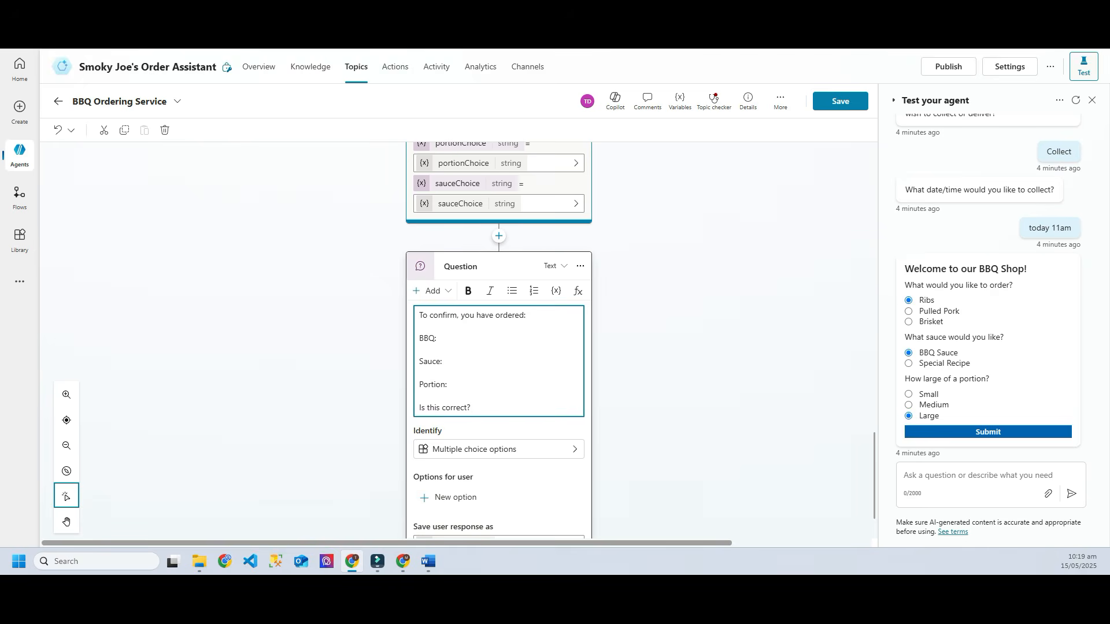
pyautogui.scroll(-1, 498, 372)
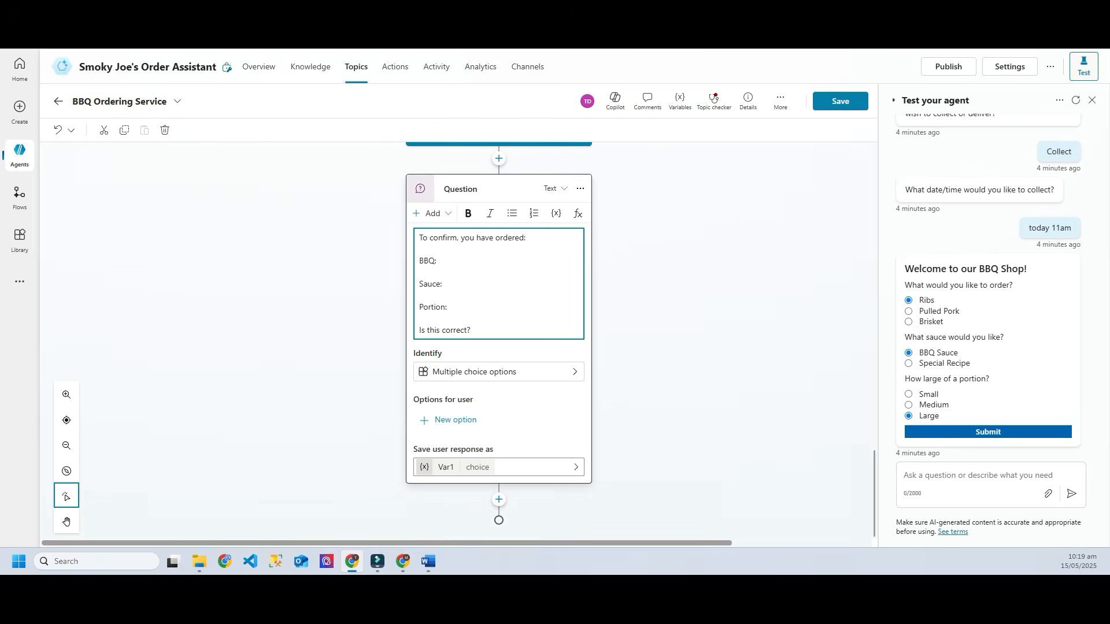
pyautogui.click(455, 420)
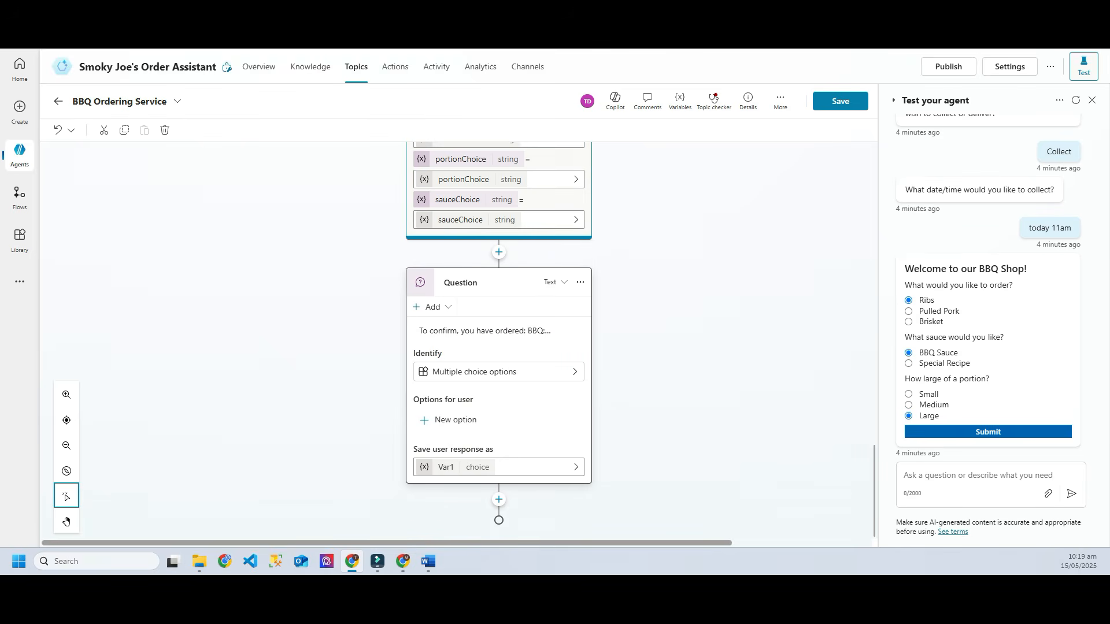
# Step: Give the confirmation question the answer options Yes and No
pyautogui.write('Yes')
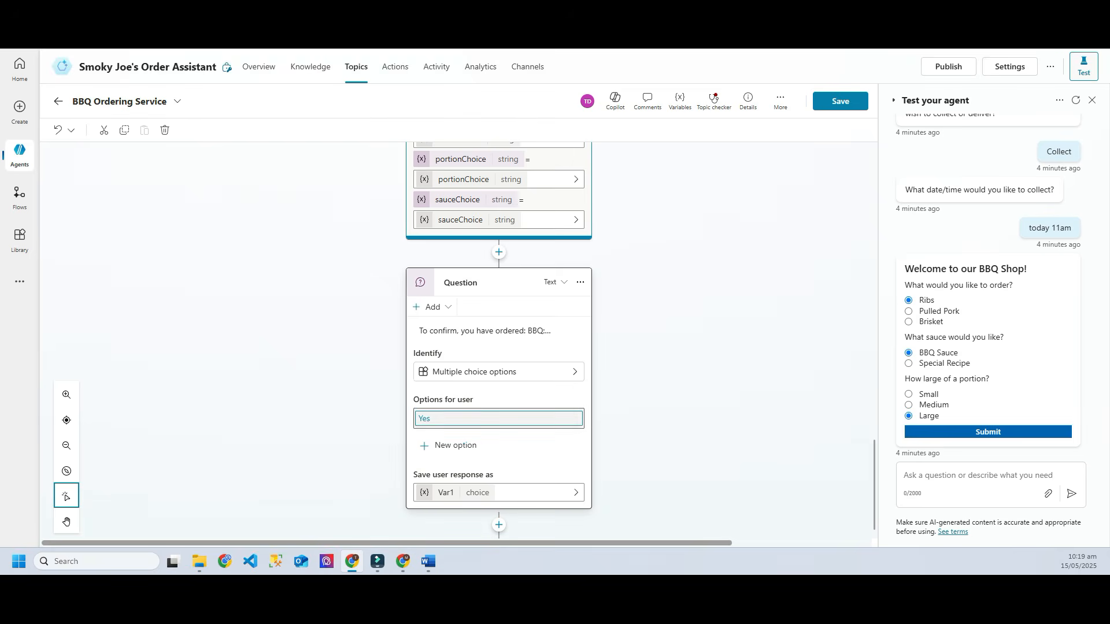
pyautogui.press('Return')
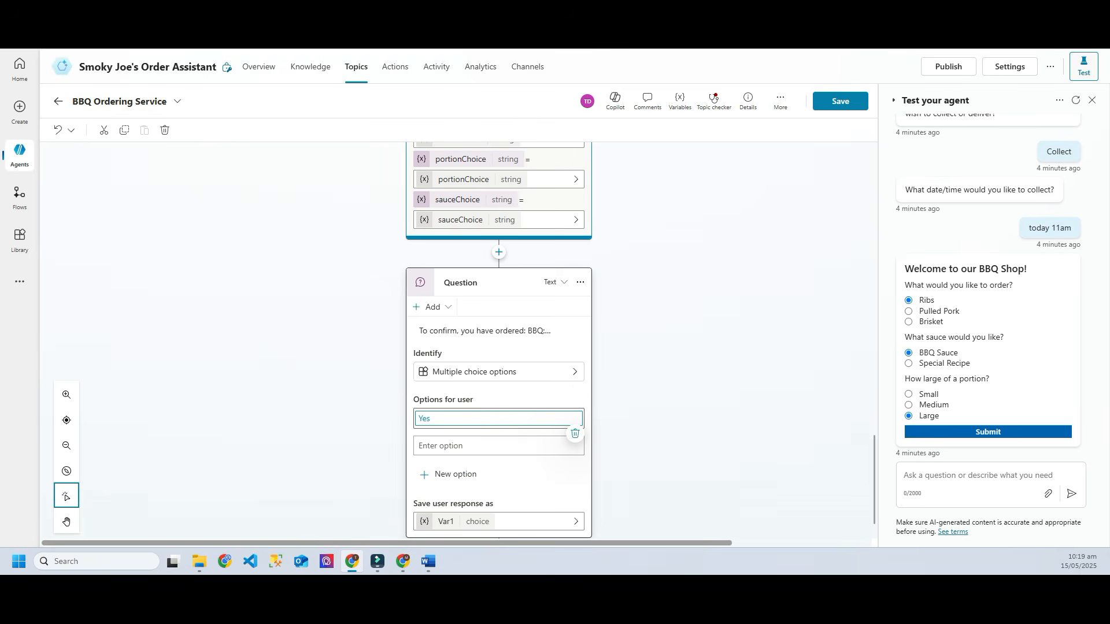
pyautogui.write('No')
pyautogui.press('Return')
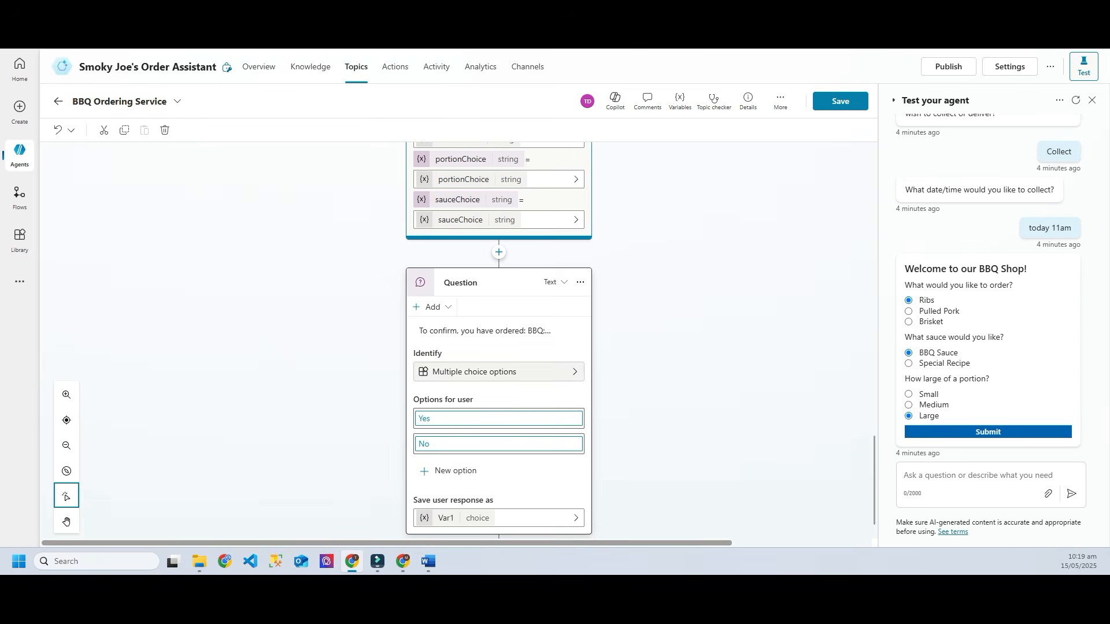
pyautogui.click(492, 331)
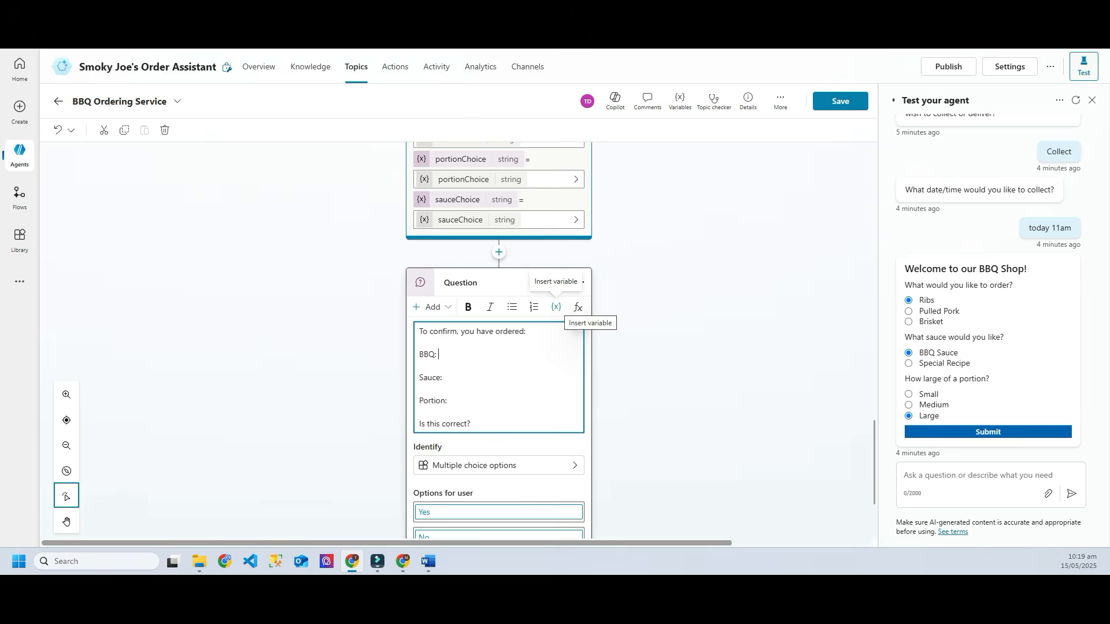
# Step: Insert orderChoice, sauceChoice and portionChoice after the BBQ:, Sauce: and Portion: labels
pyautogui.click(556, 307)
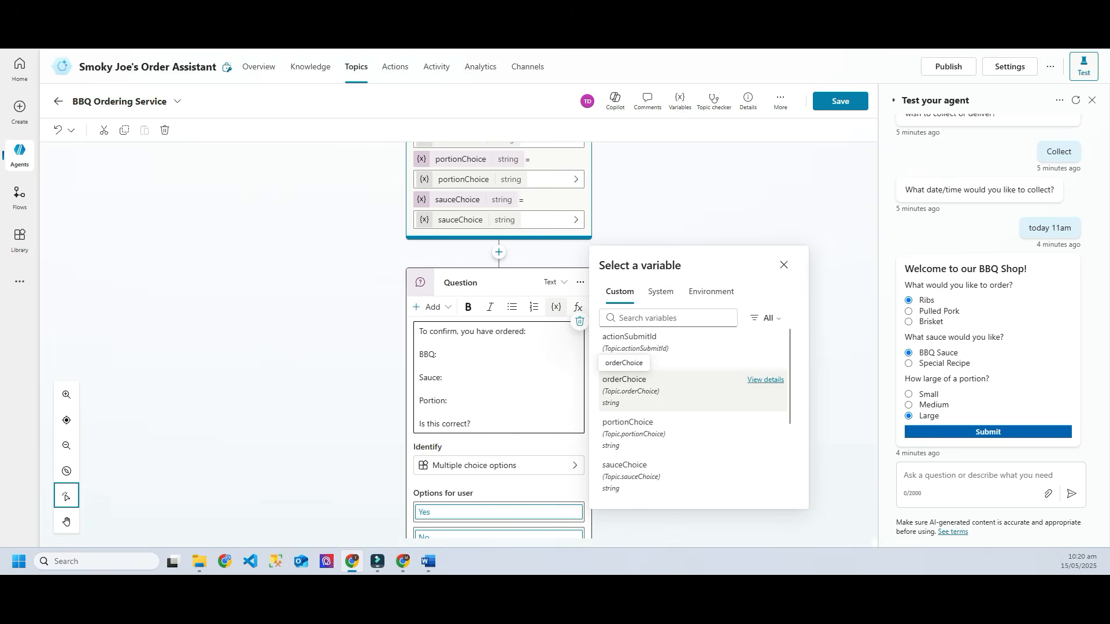
pyautogui.click(624, 383)
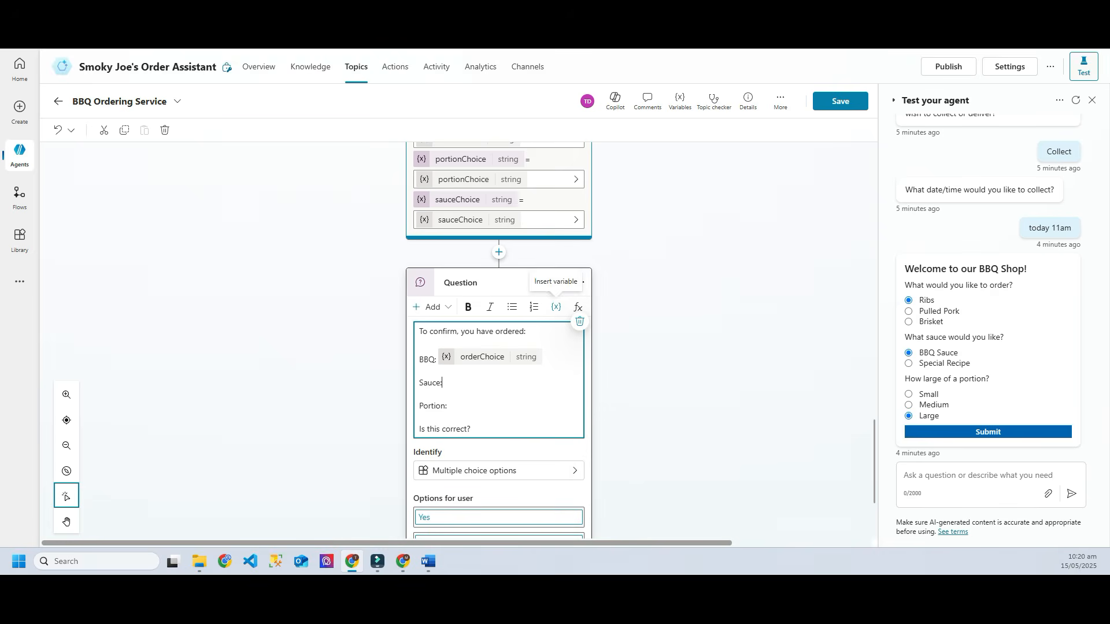
pyautogui.scroll(-2, 499, 341)
pyautogui.click(443, 289)
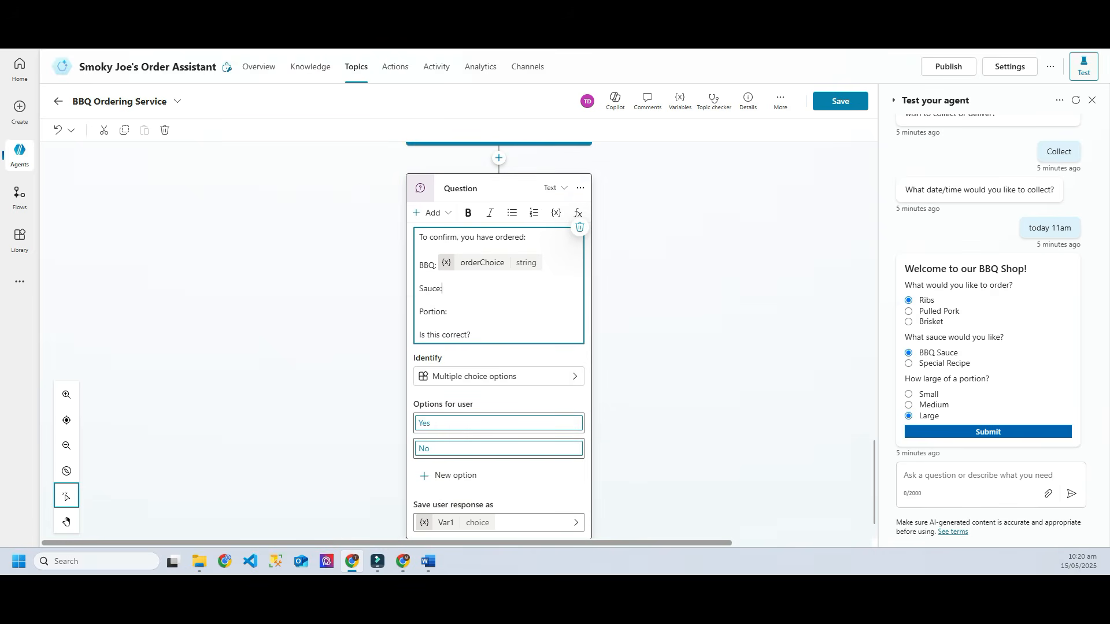
pyautogui.click(556, 213)
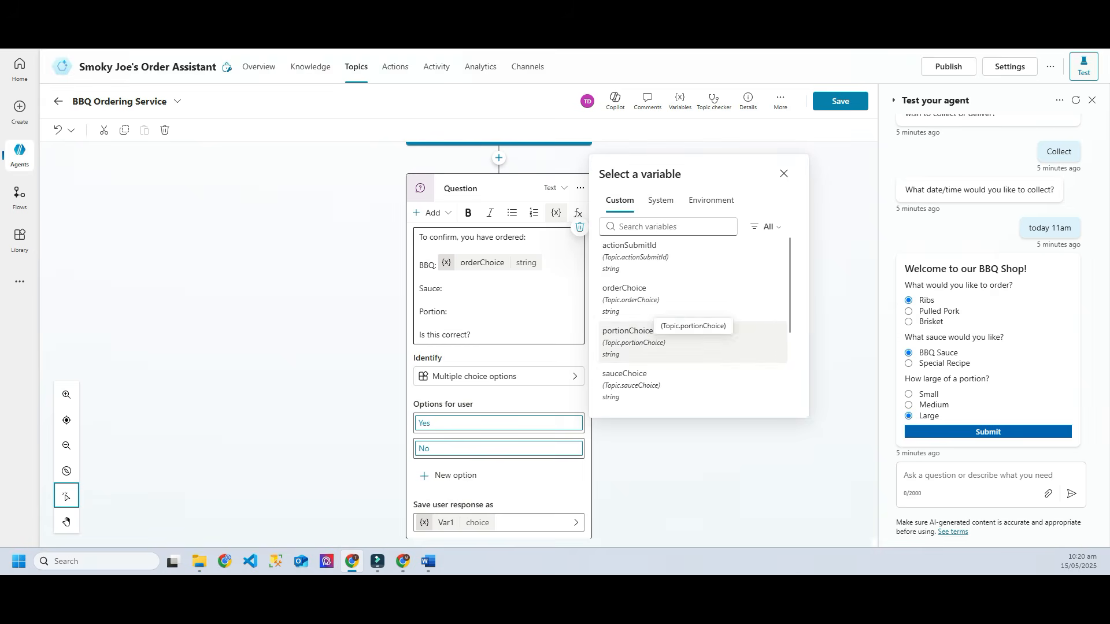
pyautogui.click(631, 379)
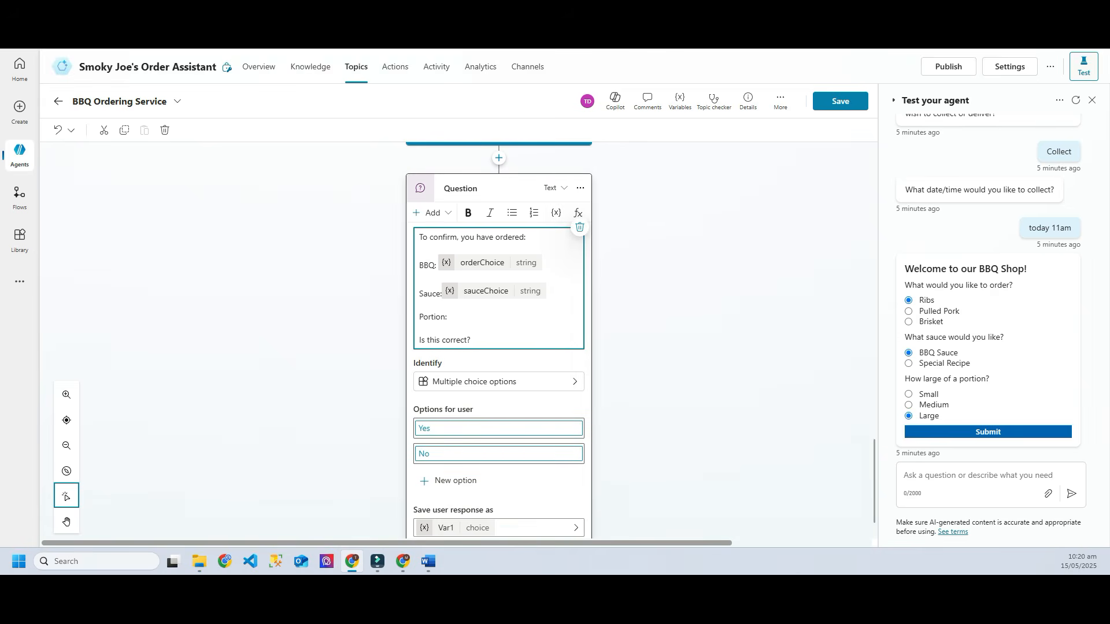
pyautogui.click(556, 213)
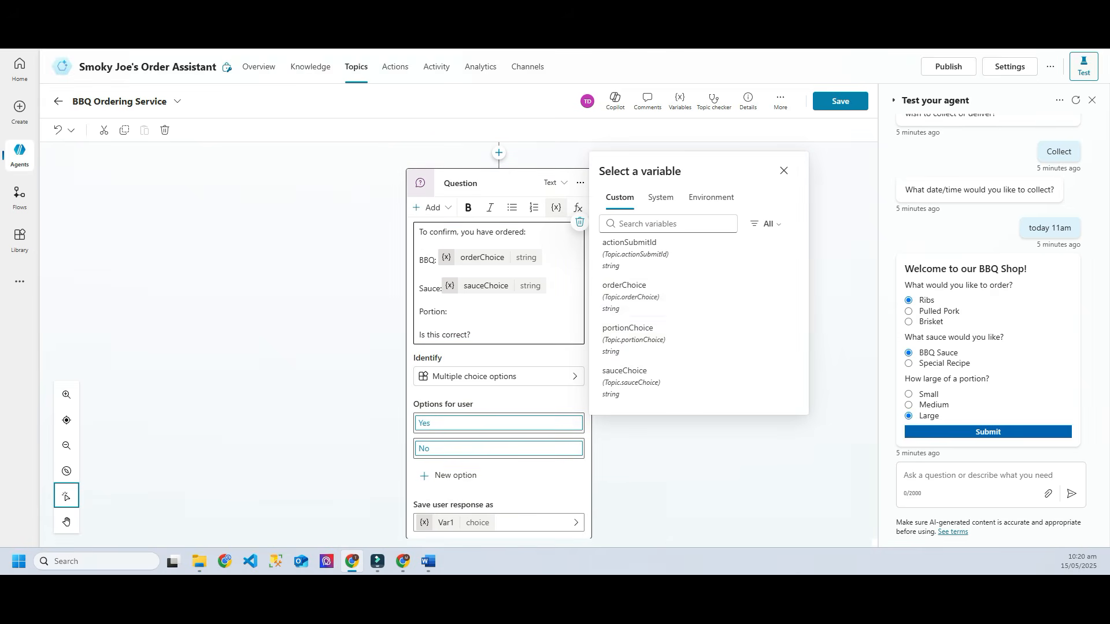
pyautogui.click(636, 332)
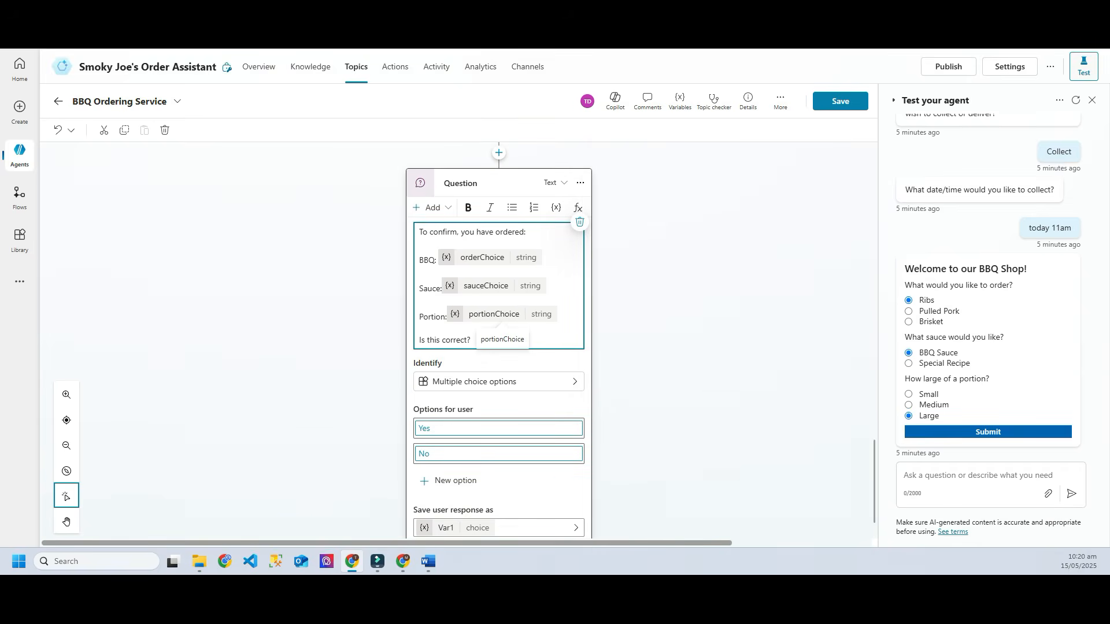
pyautogui.scroll(-1, 498, 341)
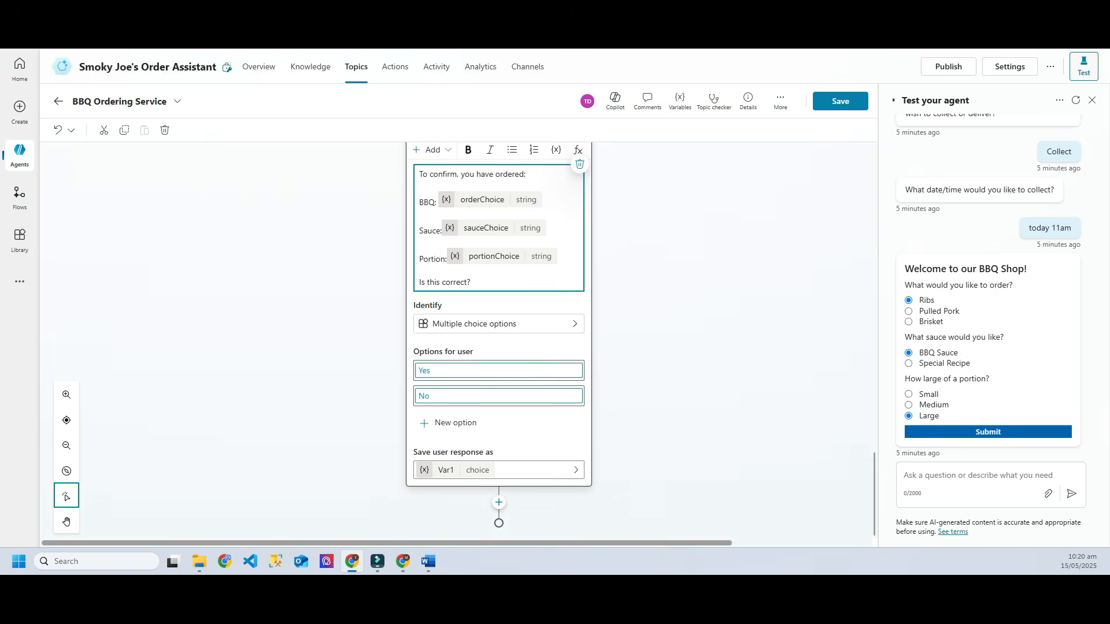
pyautogui.scroll(-1, 499, 341)
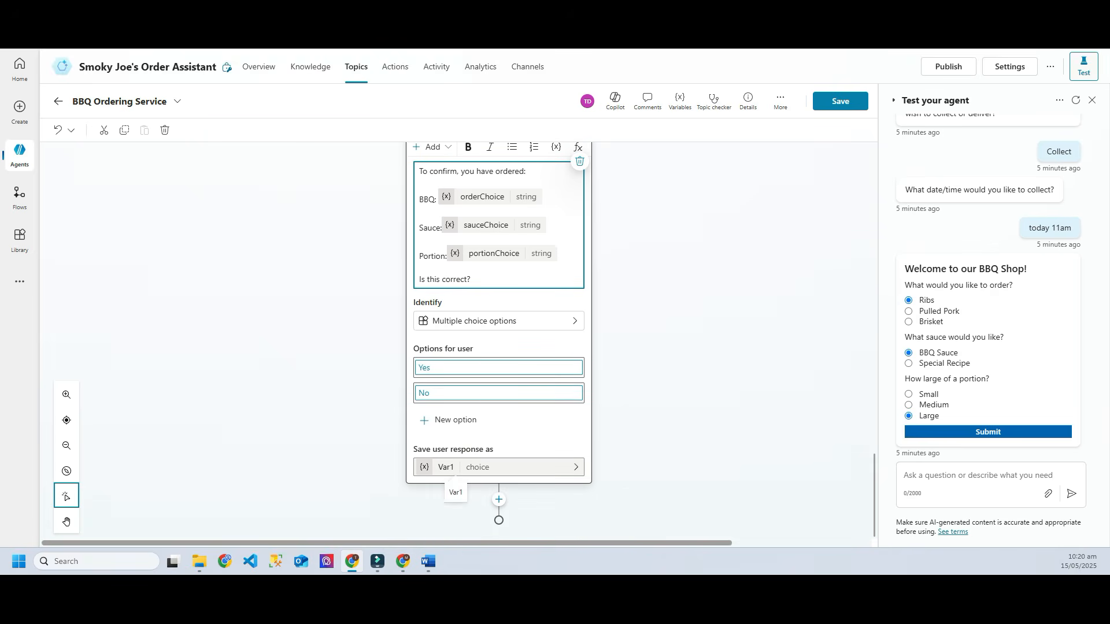
# Step: Rename the answer variable Var1 to vOrderVerified and save the topic
pyautogui.click(455, 467)
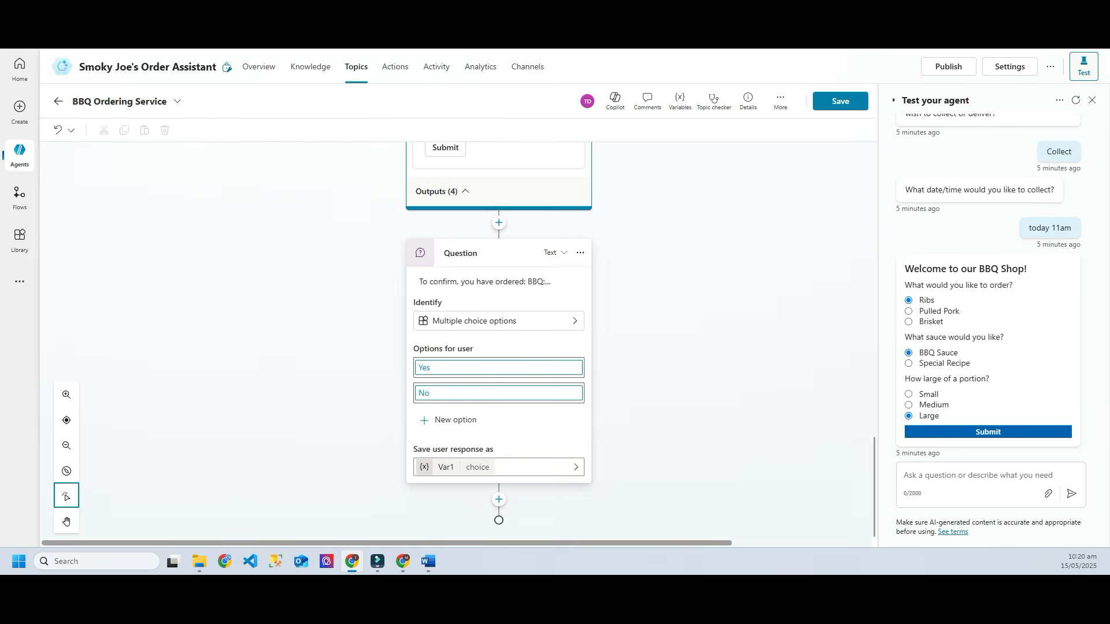
pyautogui.click(455, 467)
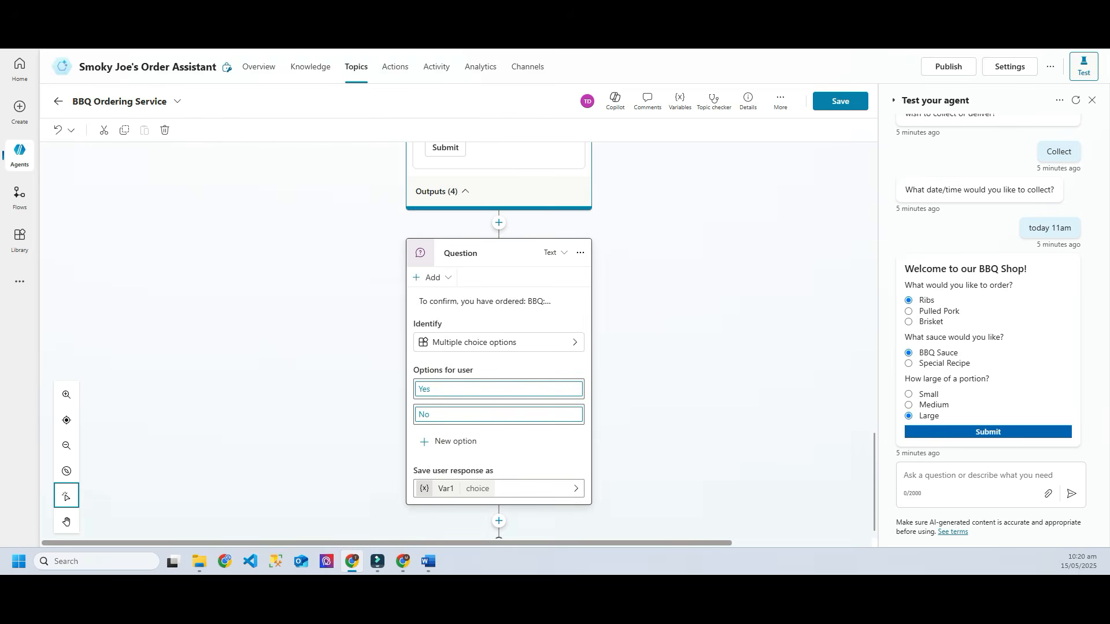
pyautogui.click(509, 489)
pyautogui.click(746, 174)
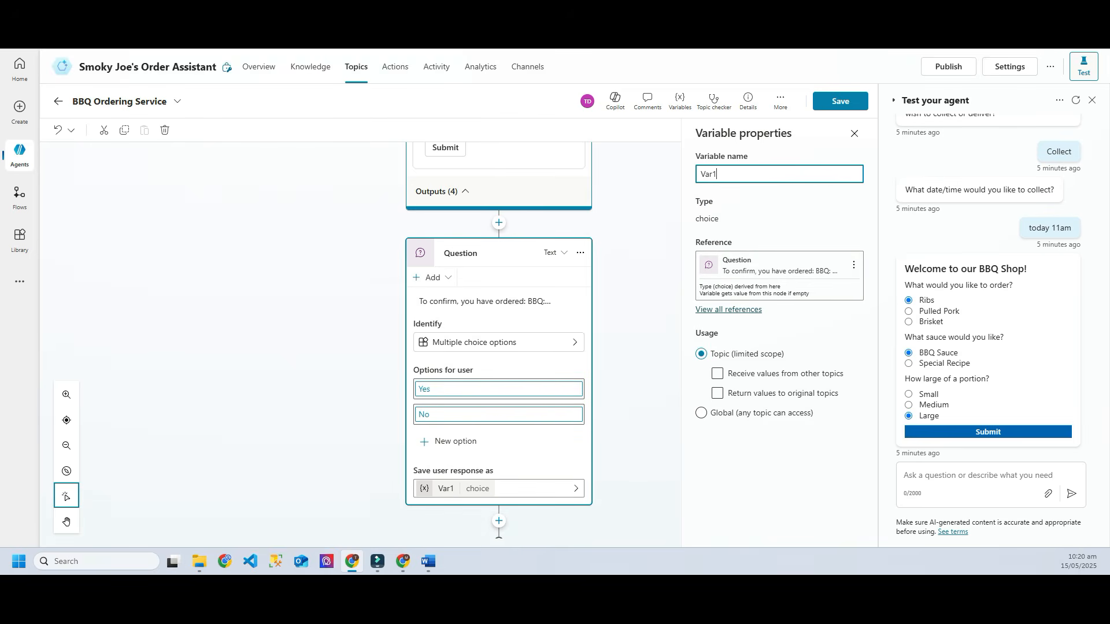
pyautogui.hotkey('ctrl', 'a')
pyautogui.write('vOrderVerified')
pyautogui.click(840, 101)
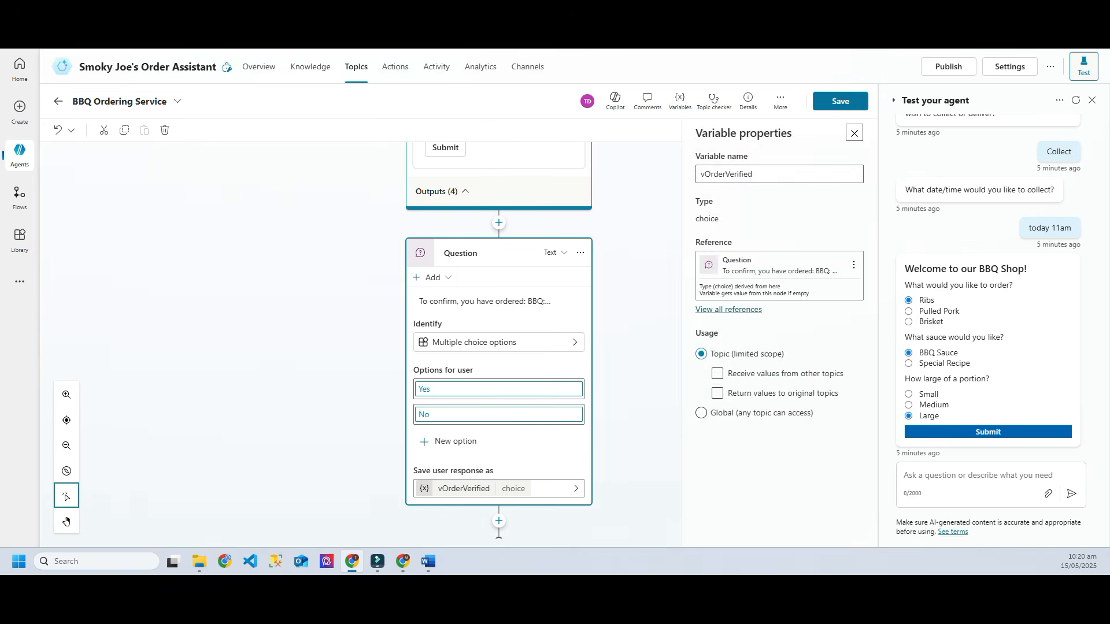
pyautogui.click(840, 102)
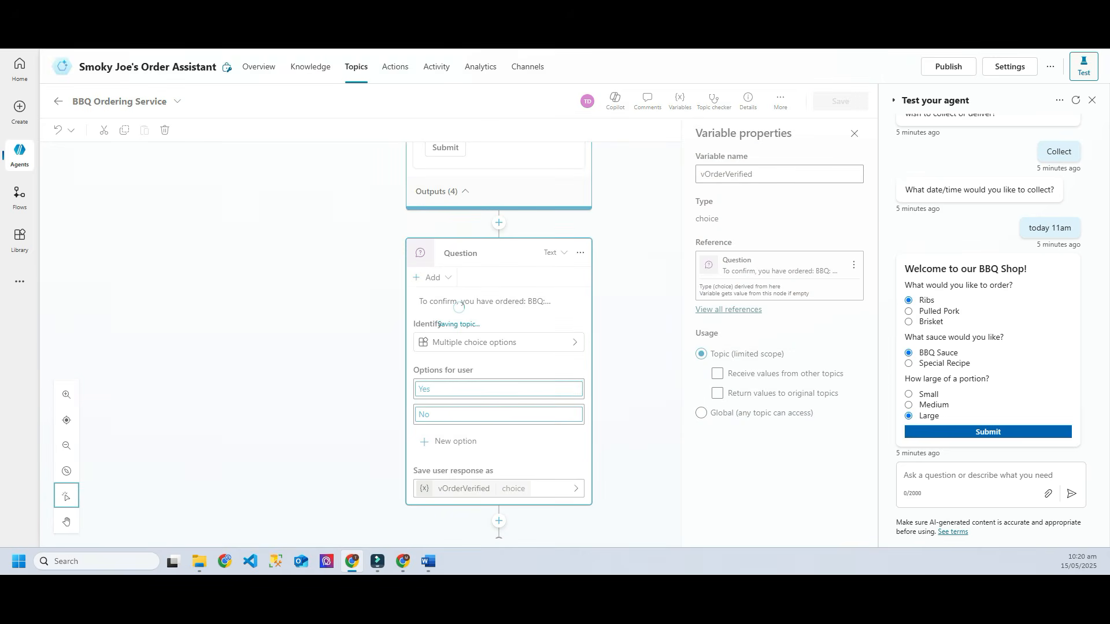
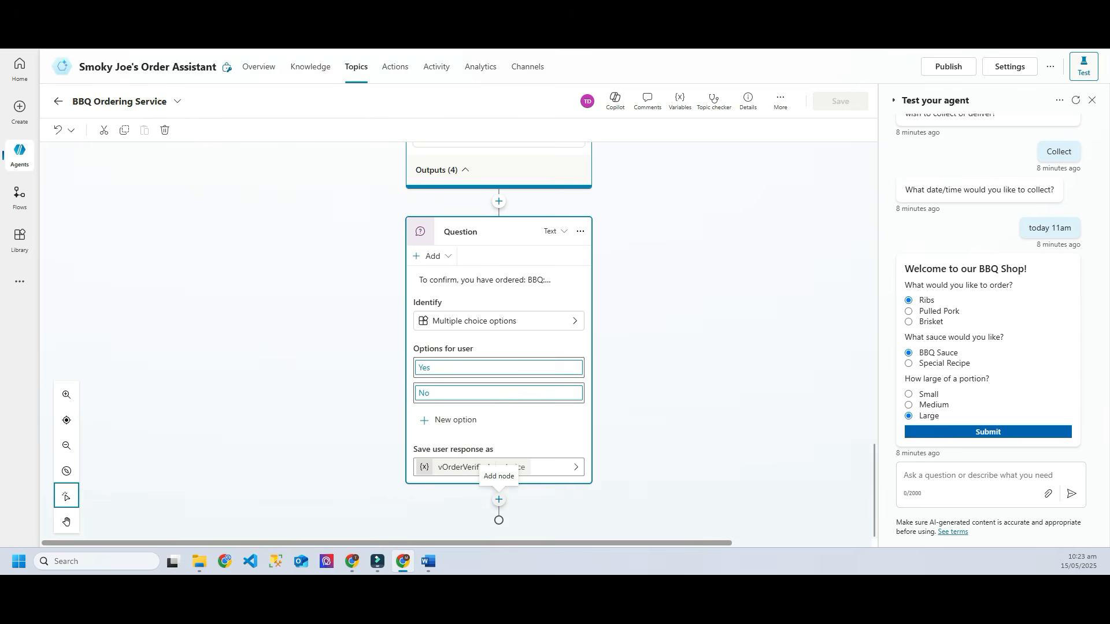
# Step: Add a condition after the confirmation question testing whether vOrderVerified is equal to Yes
pyautogui.click(499, 499)
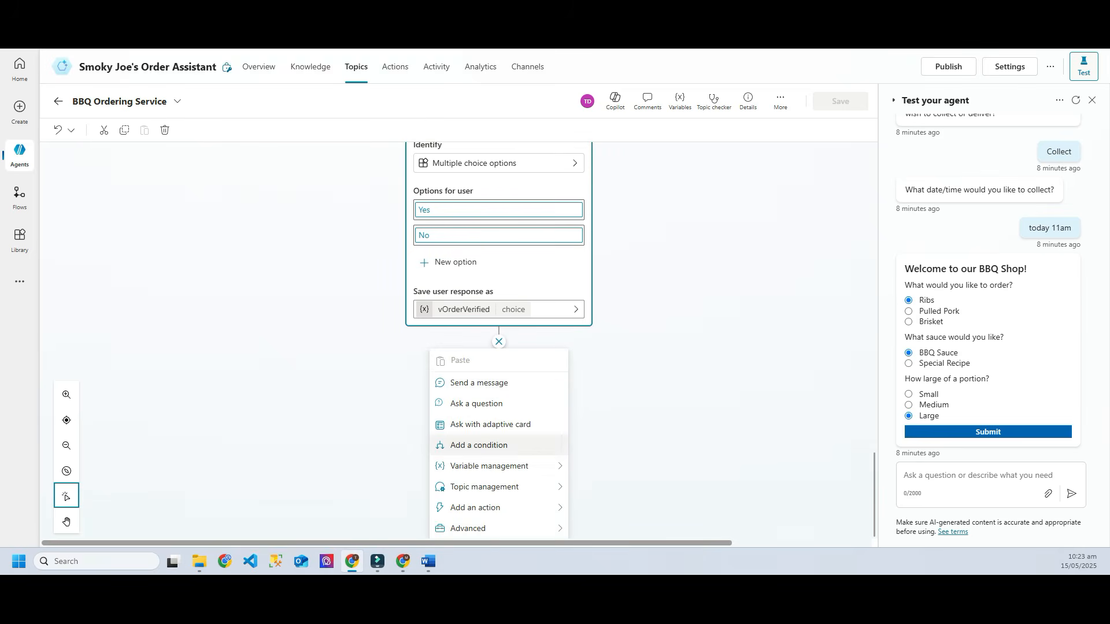
pyautogui.click(479, 445)
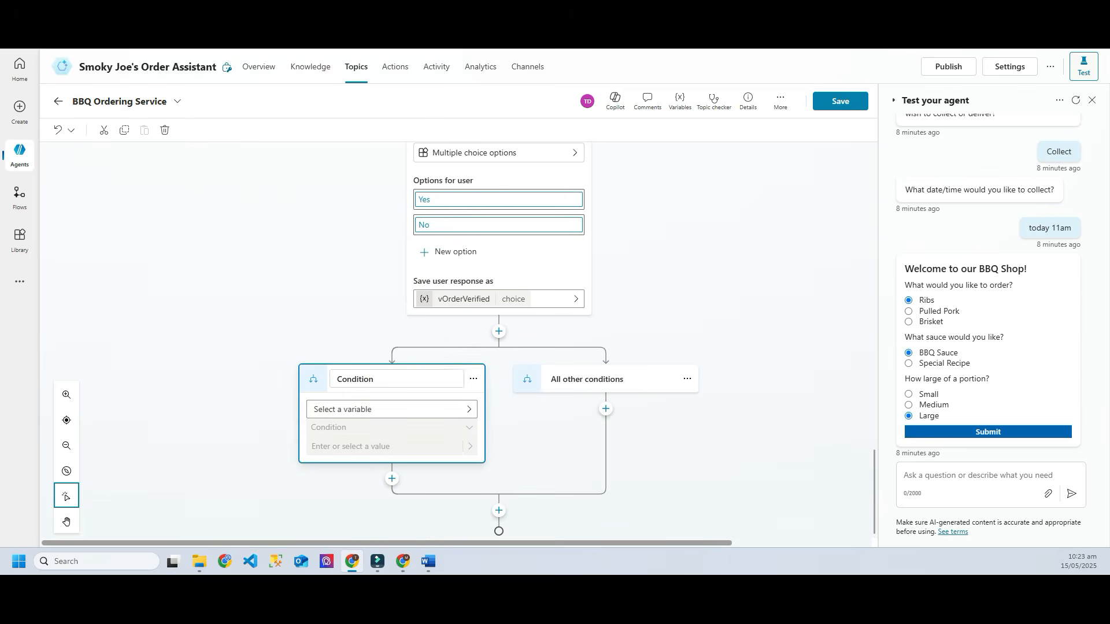
pyautogui.click(392, 409)
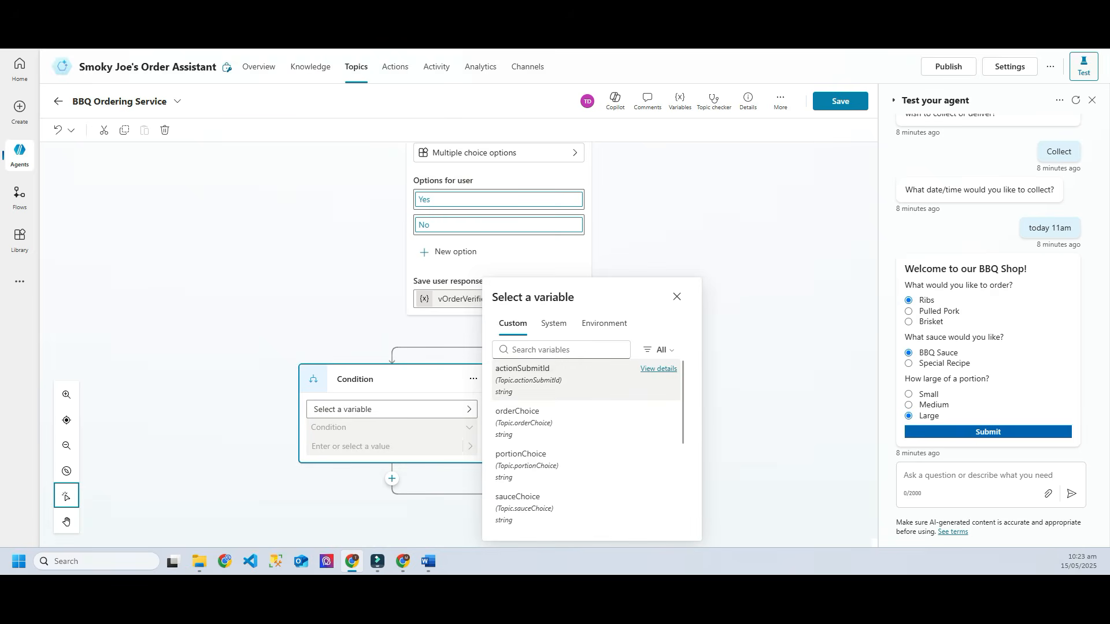
pyautogui.scroll(-2, 578, 433)
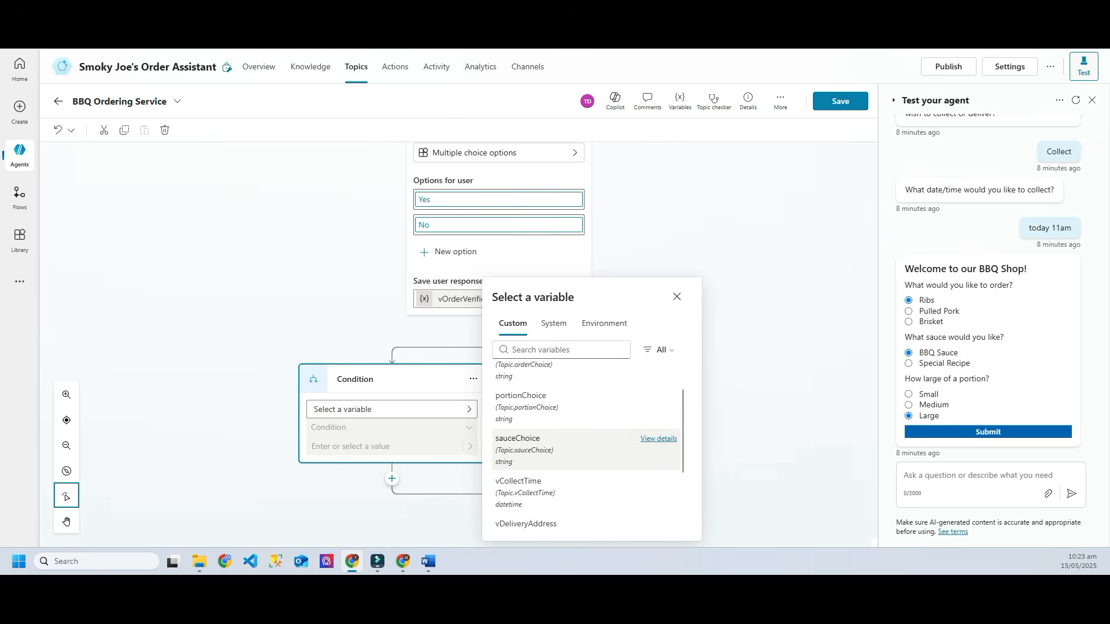
pyautogui.scroll(-1, 584, 439)
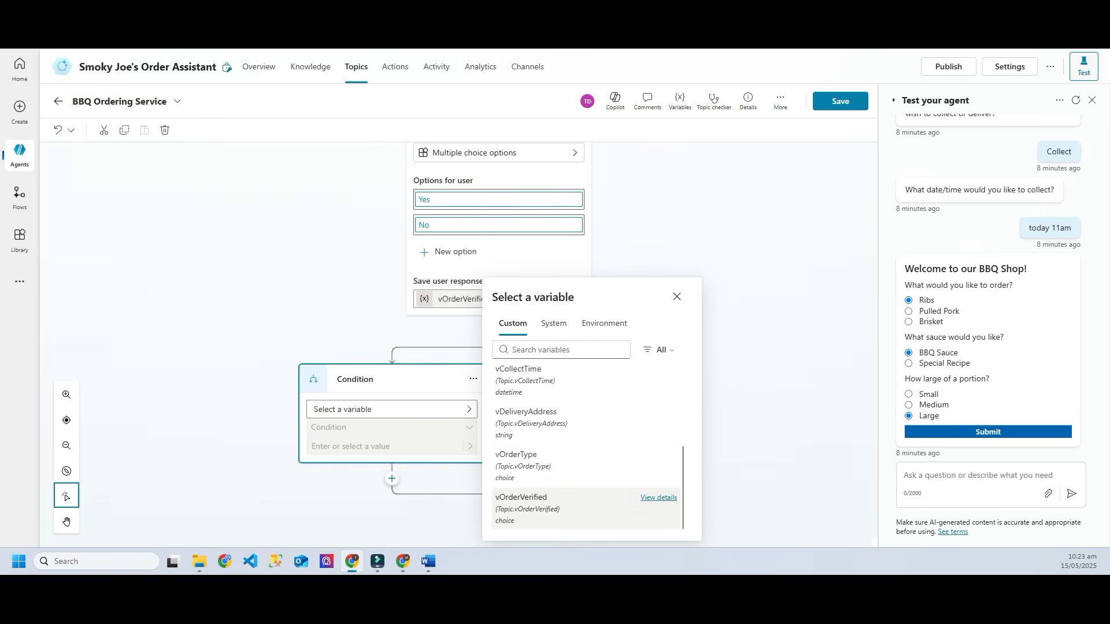
pyautogui.click(538, 503)
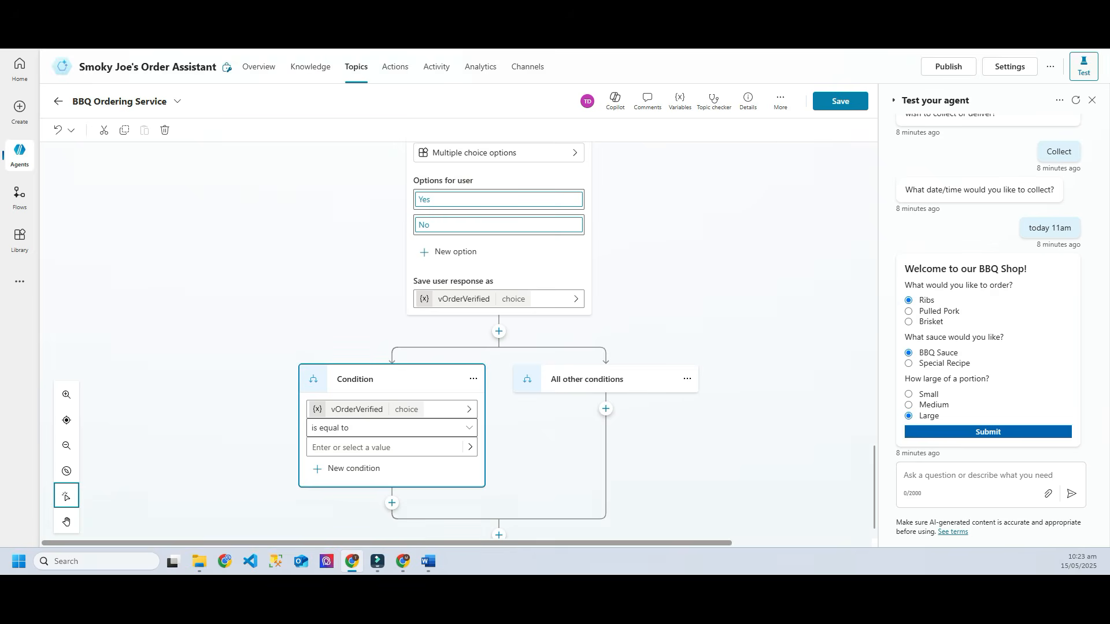
pyautogui.click(361, 447)
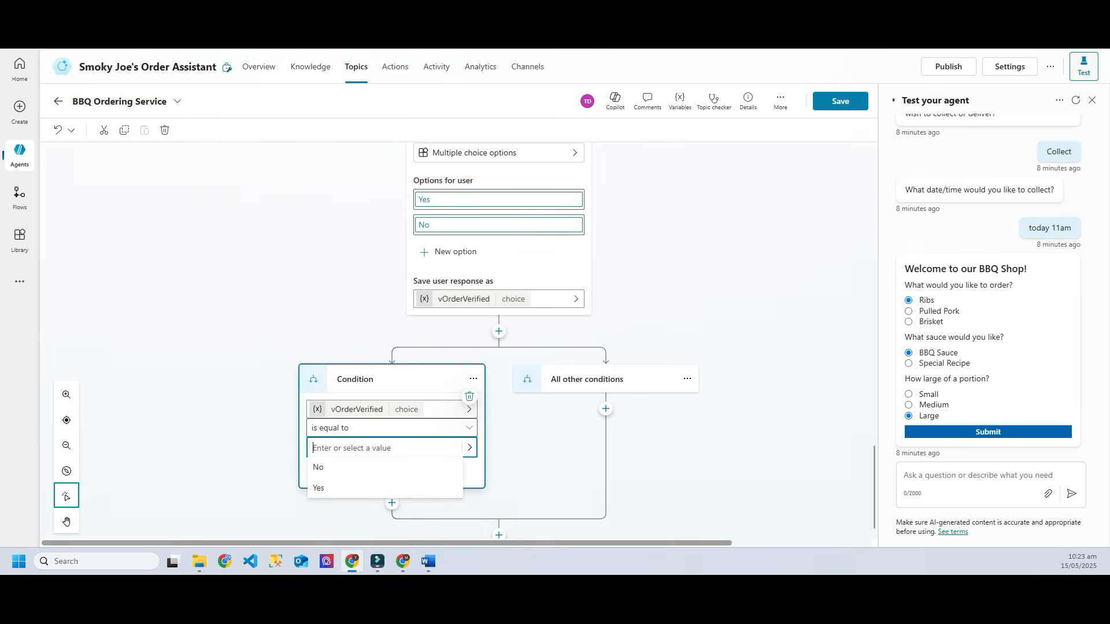
pyautogui.write('Yes')
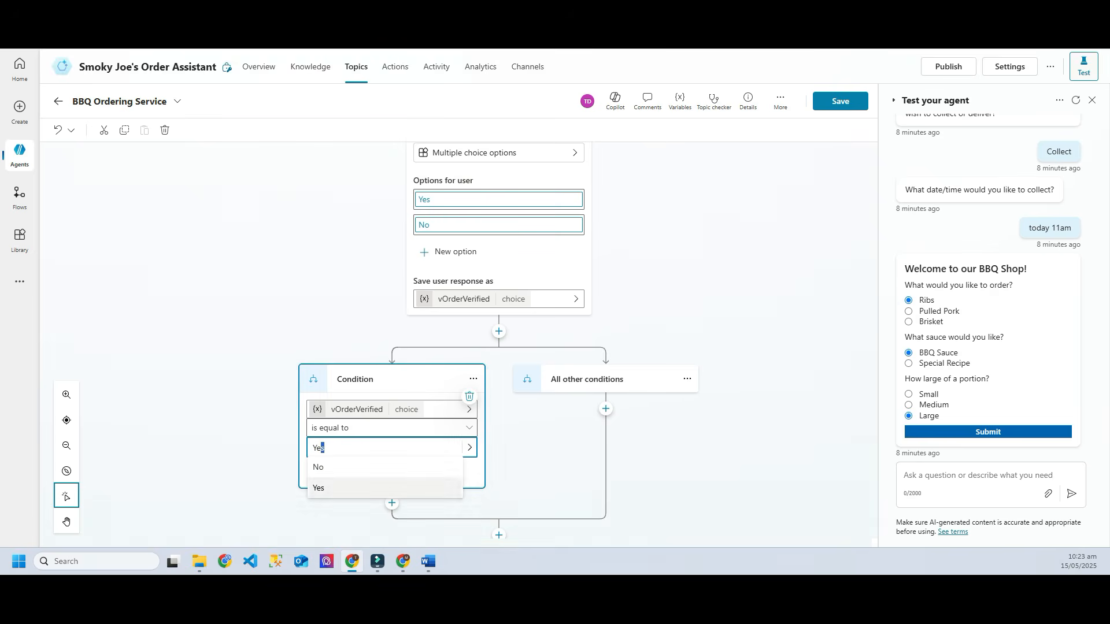
pyautogui.click(358, 488)
pyautogui.click(532, 398)
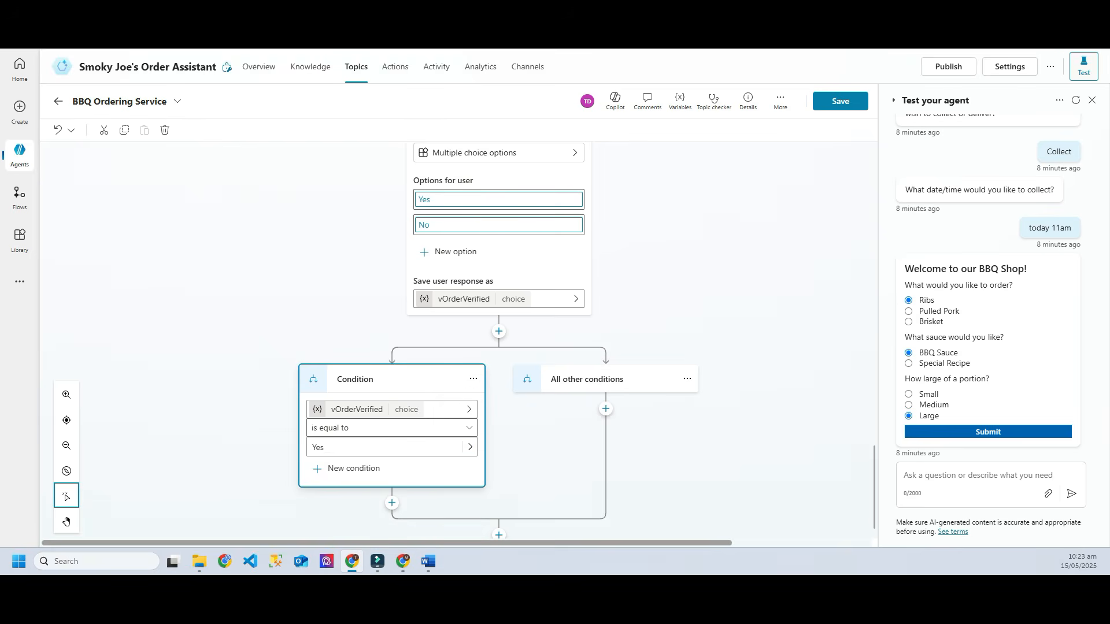
pyautogui.click(499, 331)
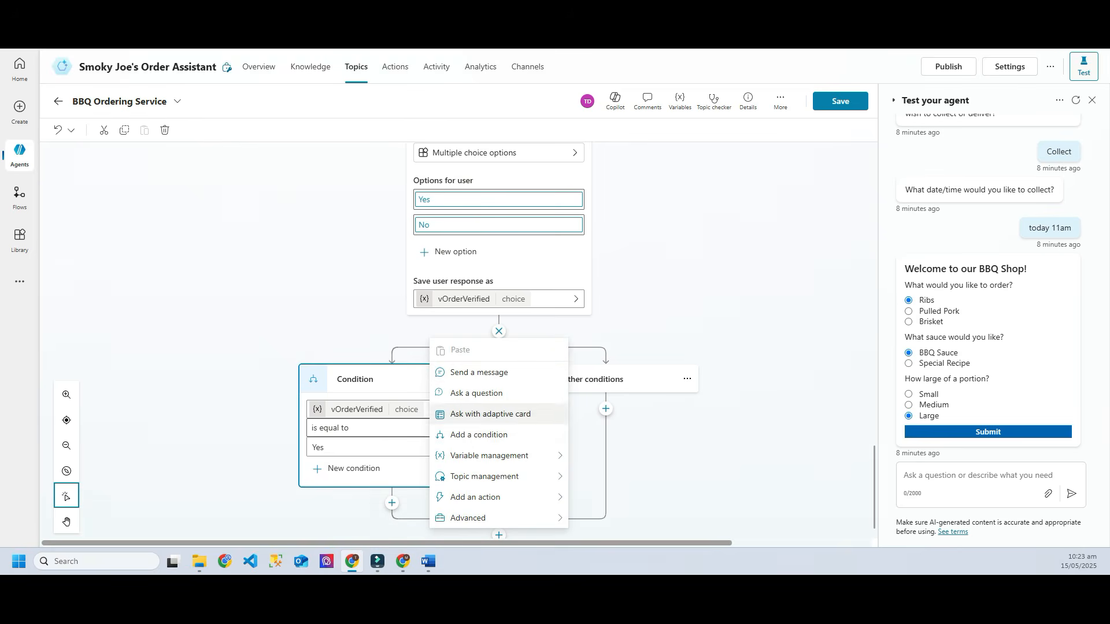
# Step: Add a parallel condition branch checking whether vOrderVerified is equal to No
pyautogui.click(479, 435)
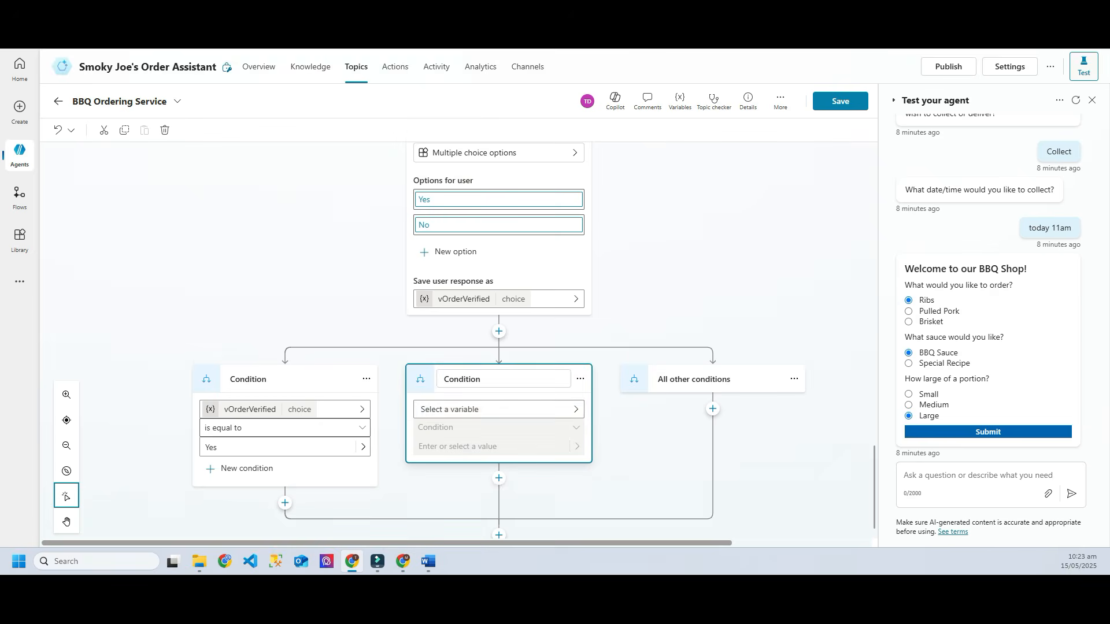
pyautogui.click(497, 409)
pyautogui.scroll(-3, 693, 451)
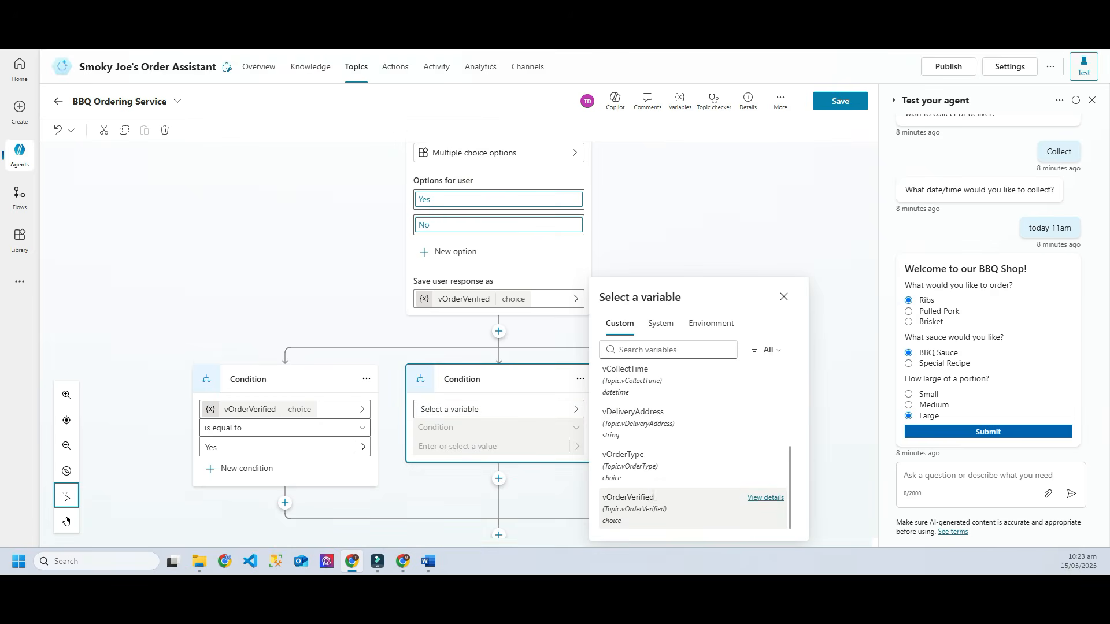
pyautogui.click(636, 496)
pyautogui.click(489, 448)
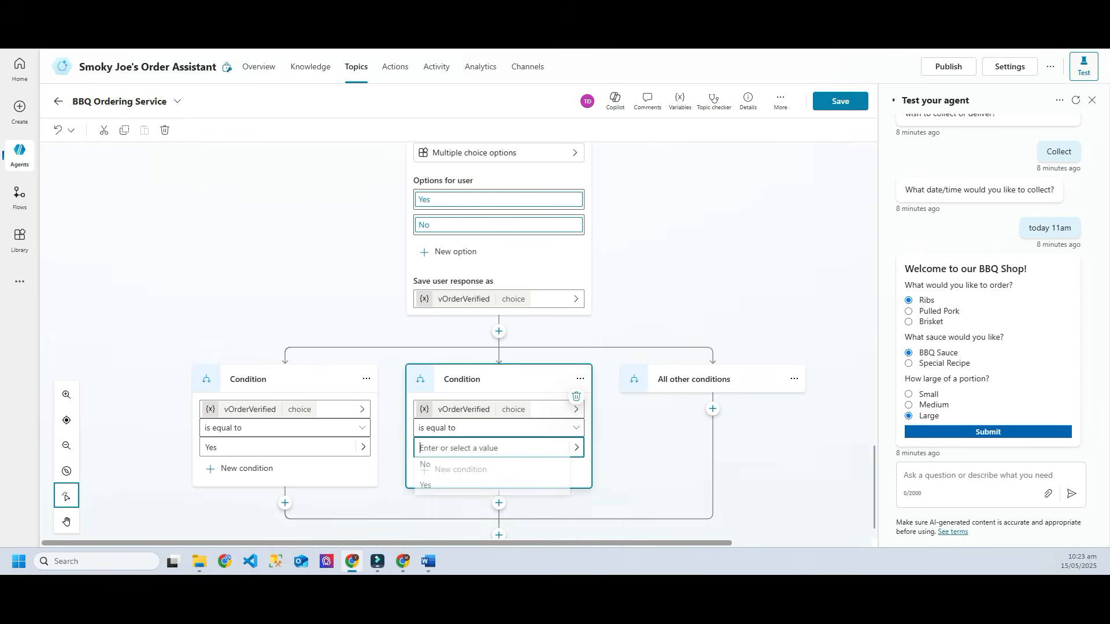
pyautogui.click(461, 467)
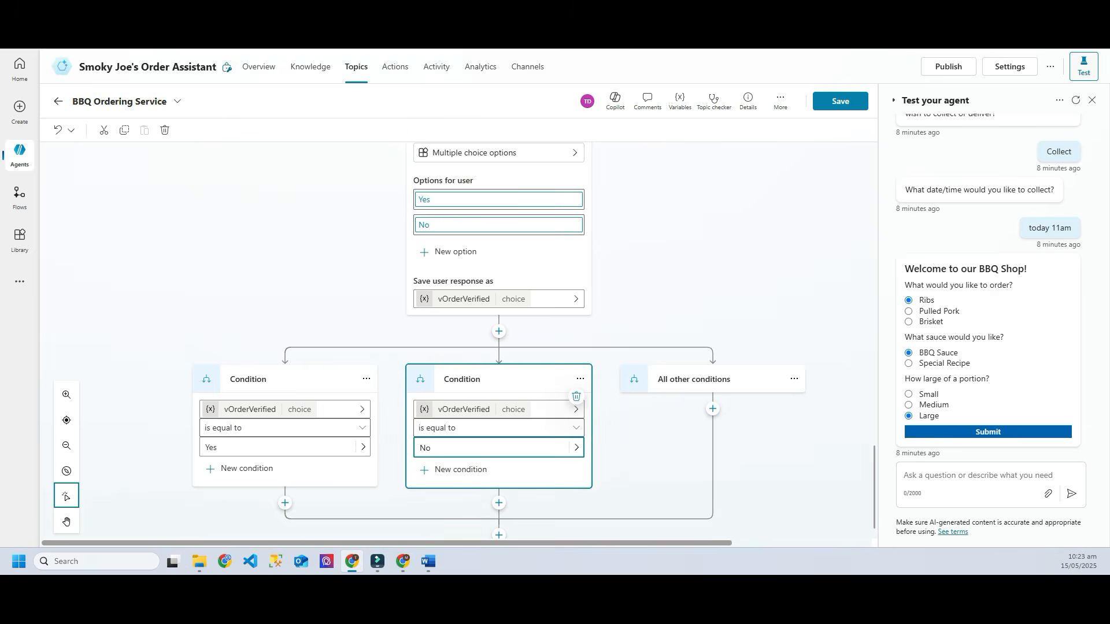
pyautogui.click(642, 454)
pyautogui.scroll(10, 498, 341)
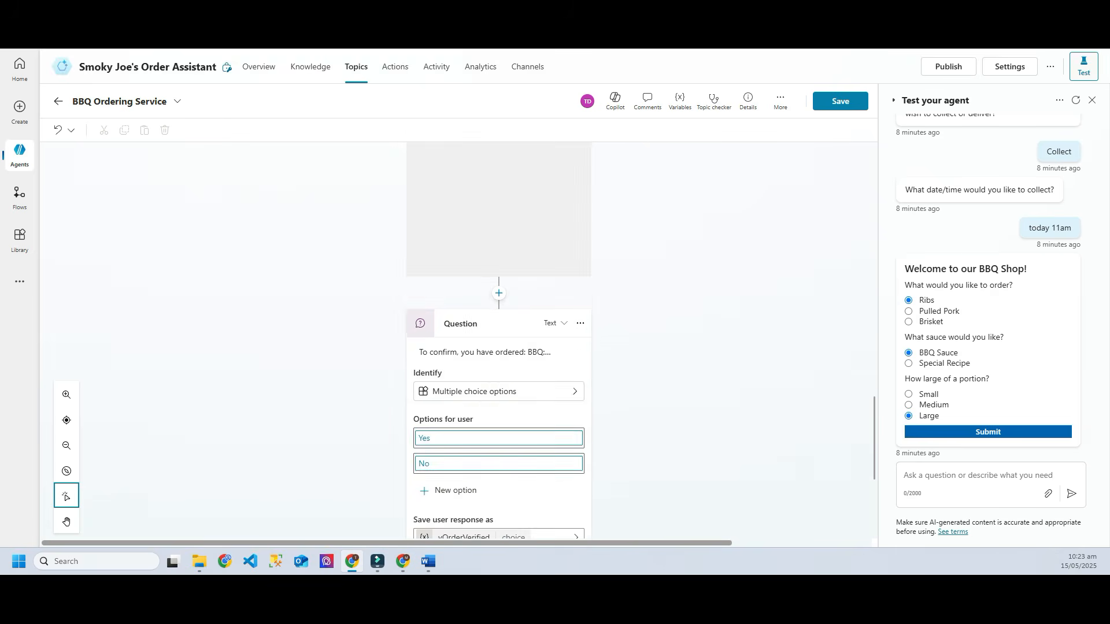
pyautogui.scroll(4, 497, 341)
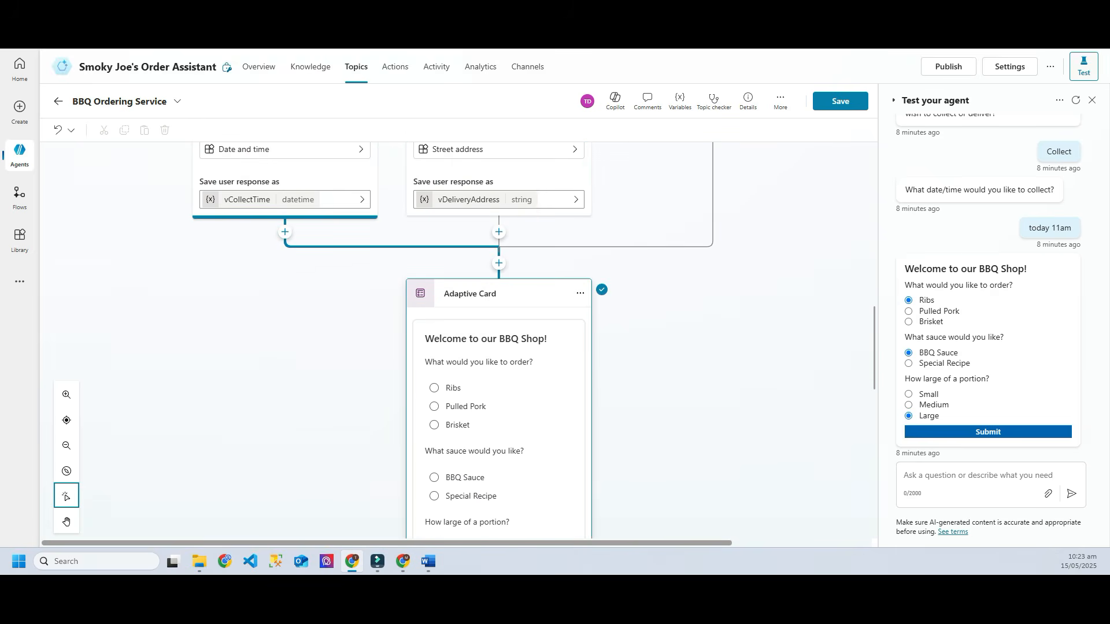
pyautogui.scroll(-12, 498, 341)
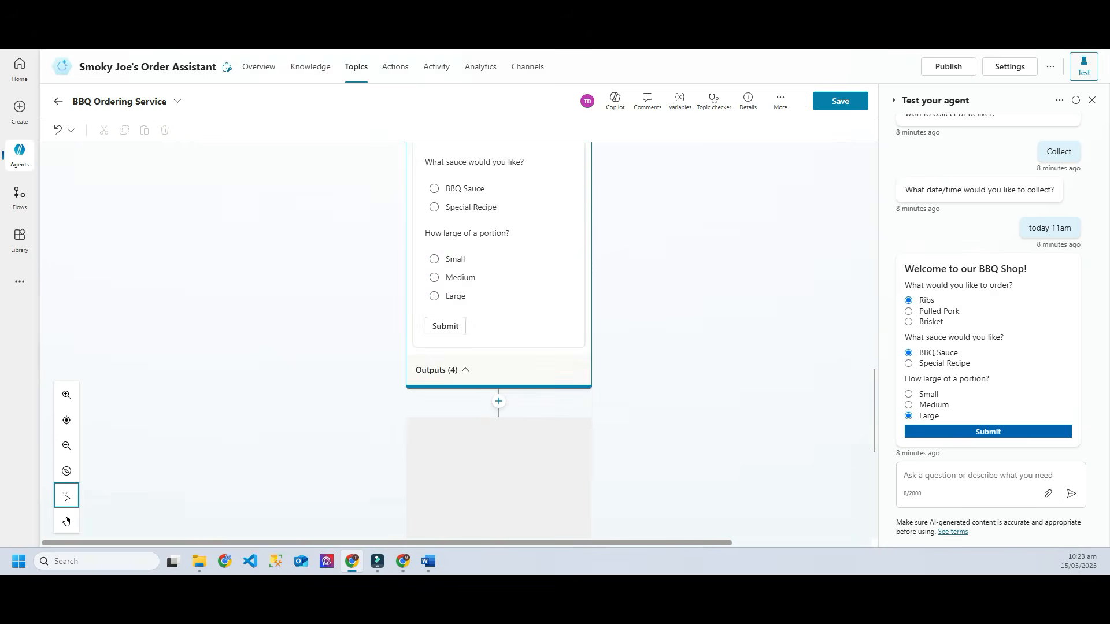
pyautogui.scroll(-1, 499, 468)
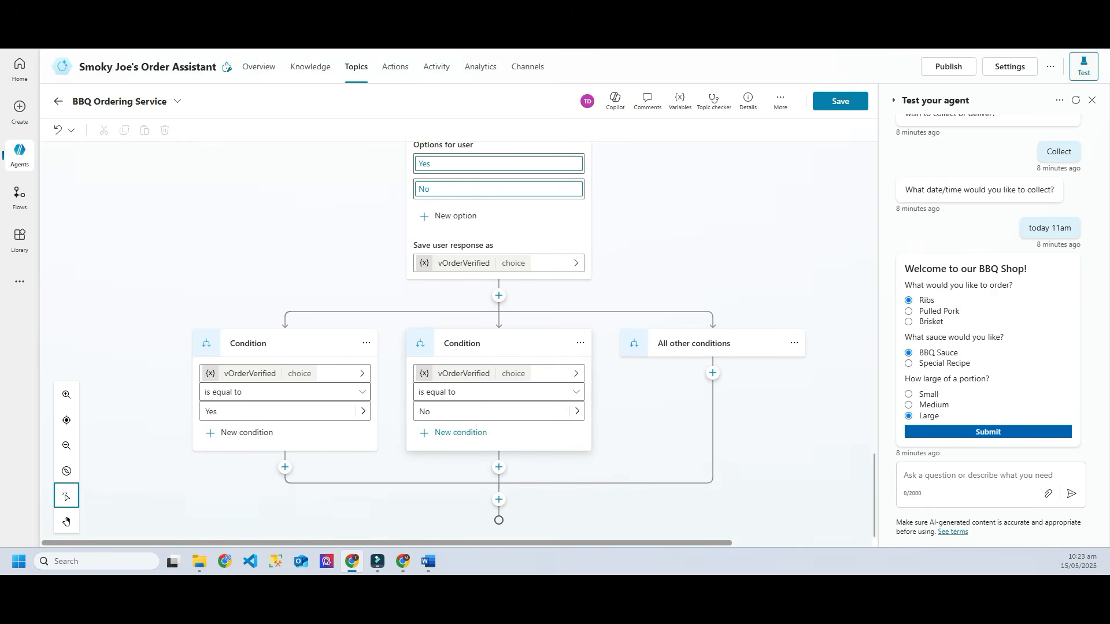
# Step: Add a Go to step under the No branch that returns to the Adaptive Card, then save
pyautogui.click(499, 467)
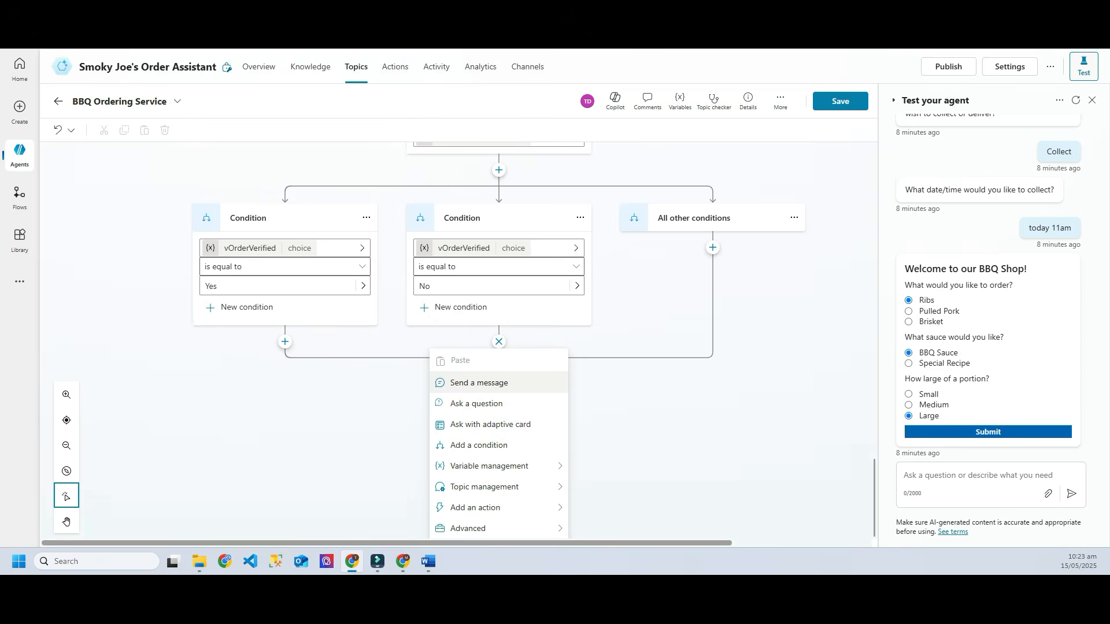
pyautogui.moveTo(498, 487)
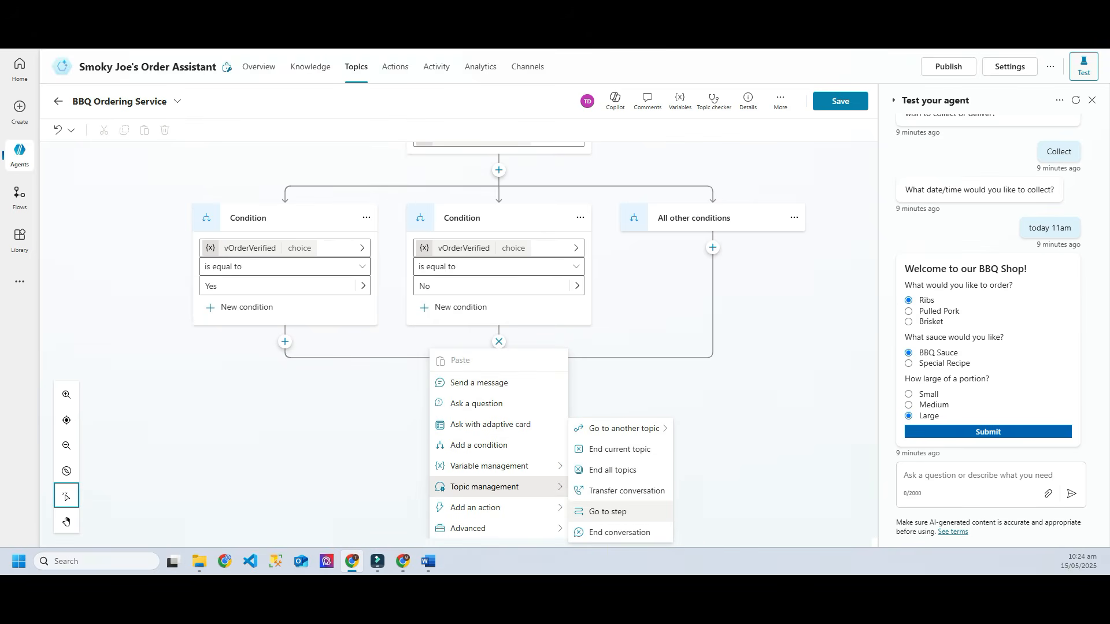
pyautogui.click(607, 512)
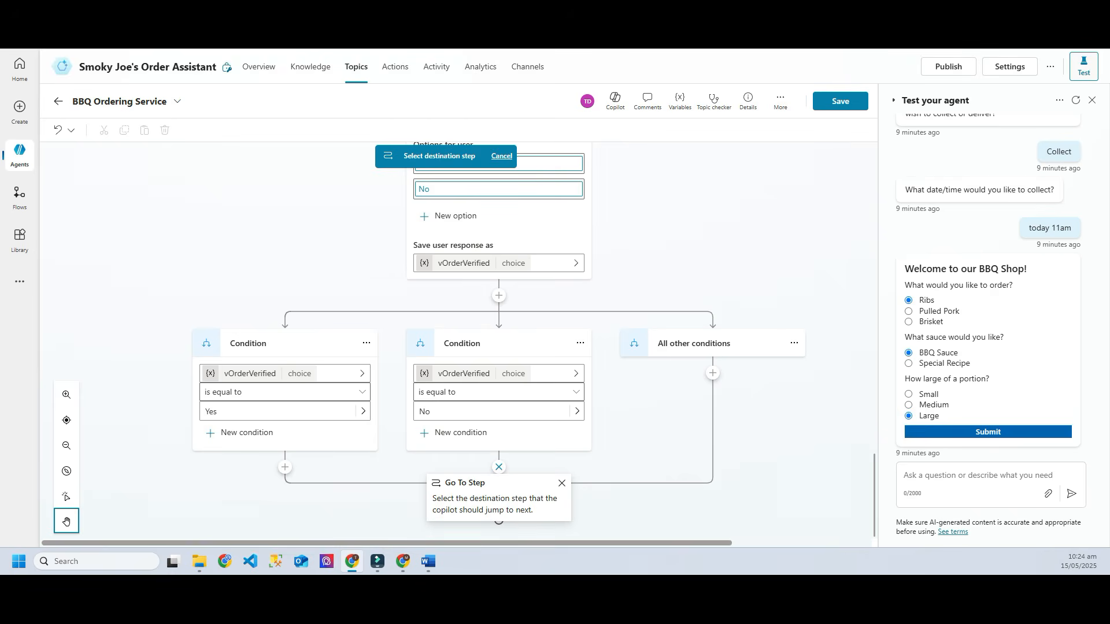
pyautogui.scroll(10, 498, 341)
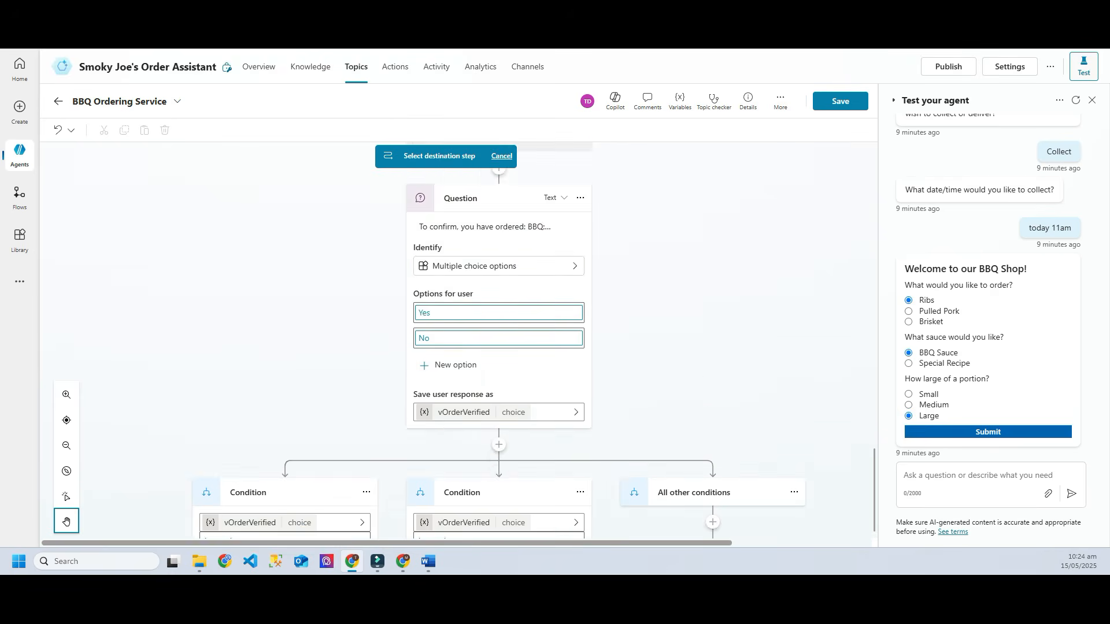
pyautogui.scroll(3, 498, 341)
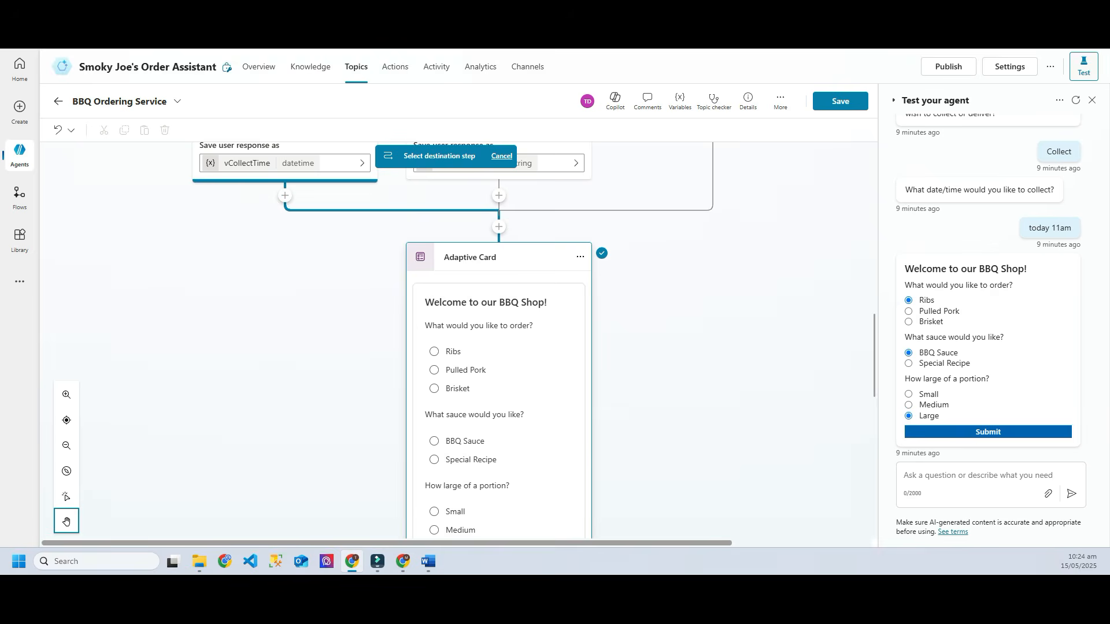
pyautogui.click(499, 257)
pyautogui.scroll(-9, 499, 342)
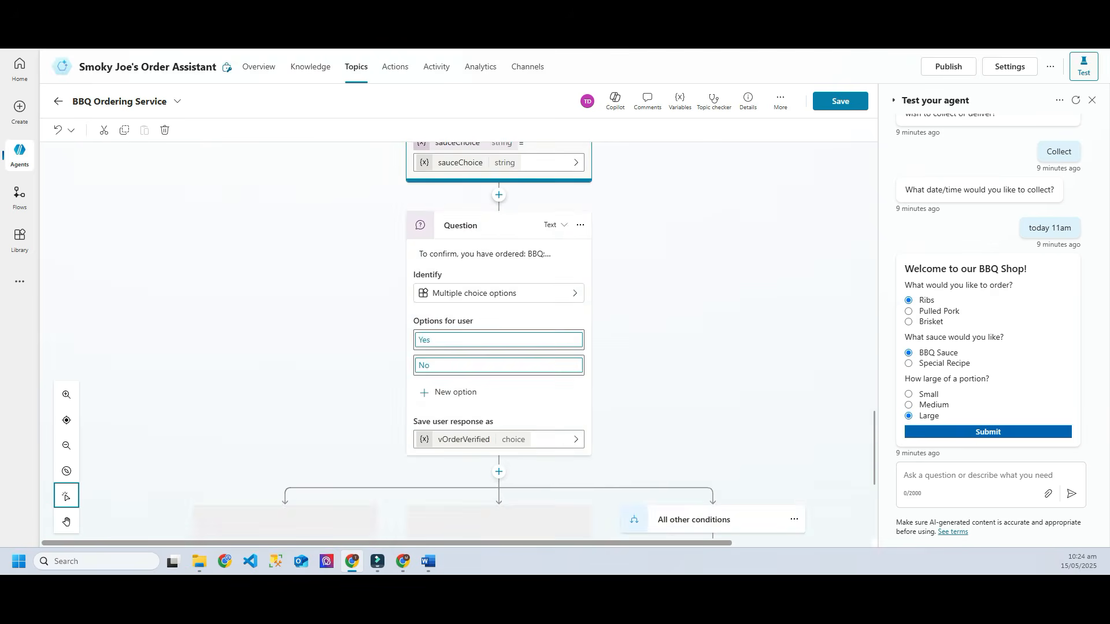
pyautogui.scroll(-4, 499, 341)
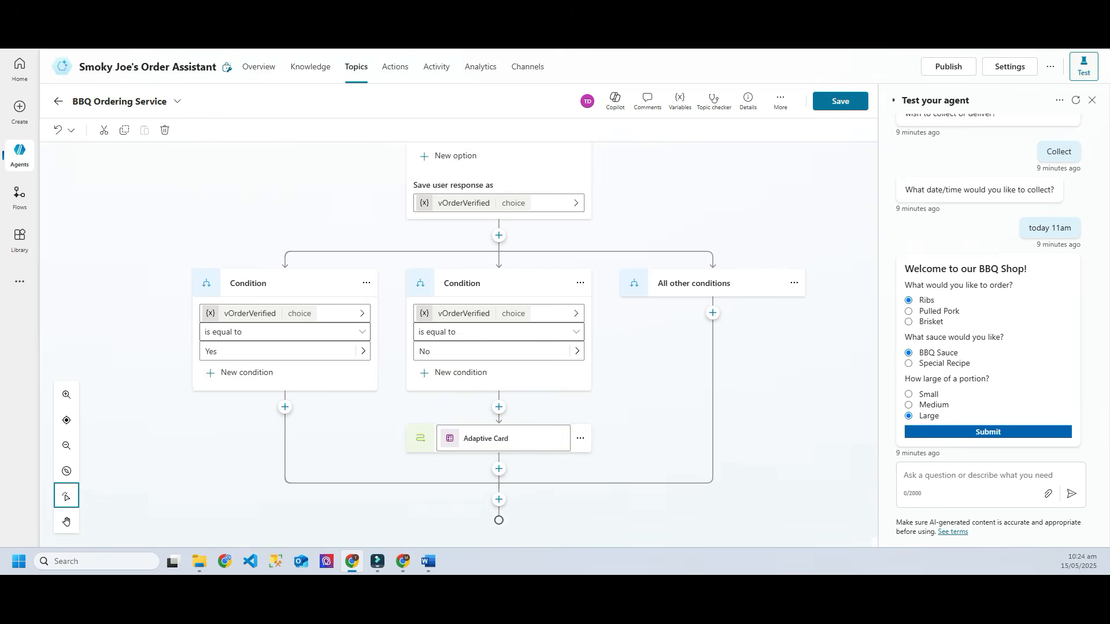
pyautogui.hotkey('ctrl', 's')
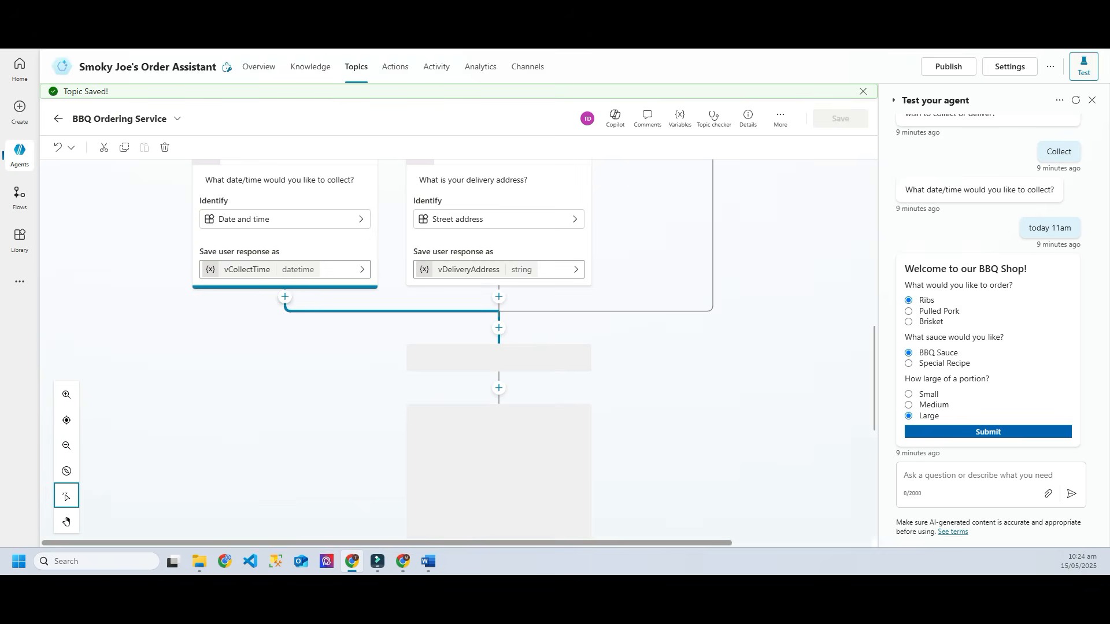
# Step: Restart the test chat, send 'order', choose Deliver and give the address '123 street'
pyautogui.scroll(-13, 499, 349)
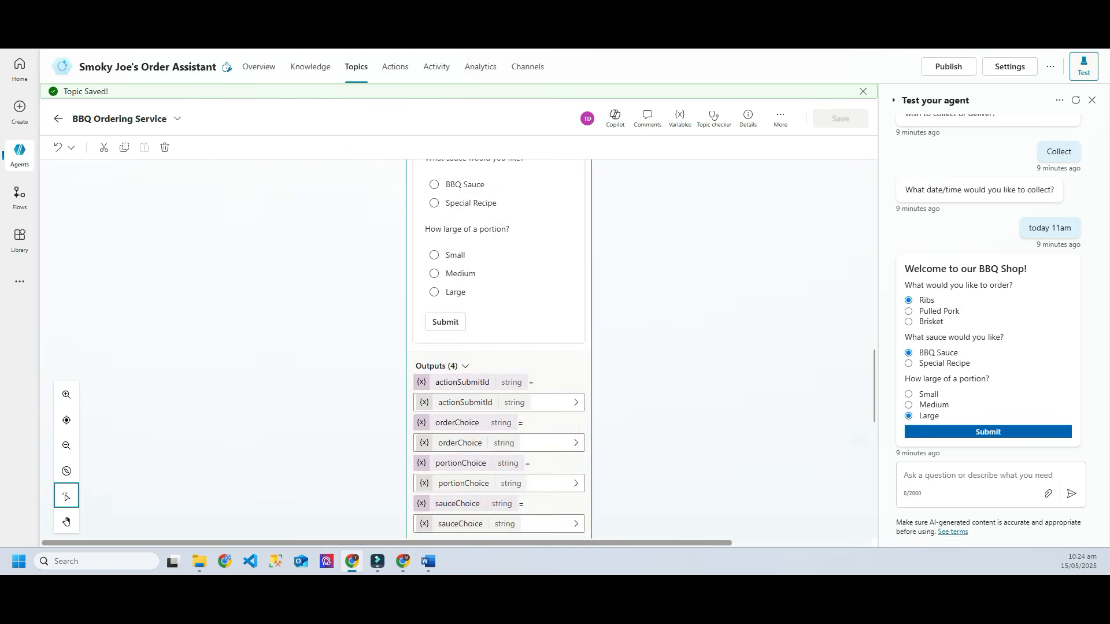
pyautogui.click(1076, 100)
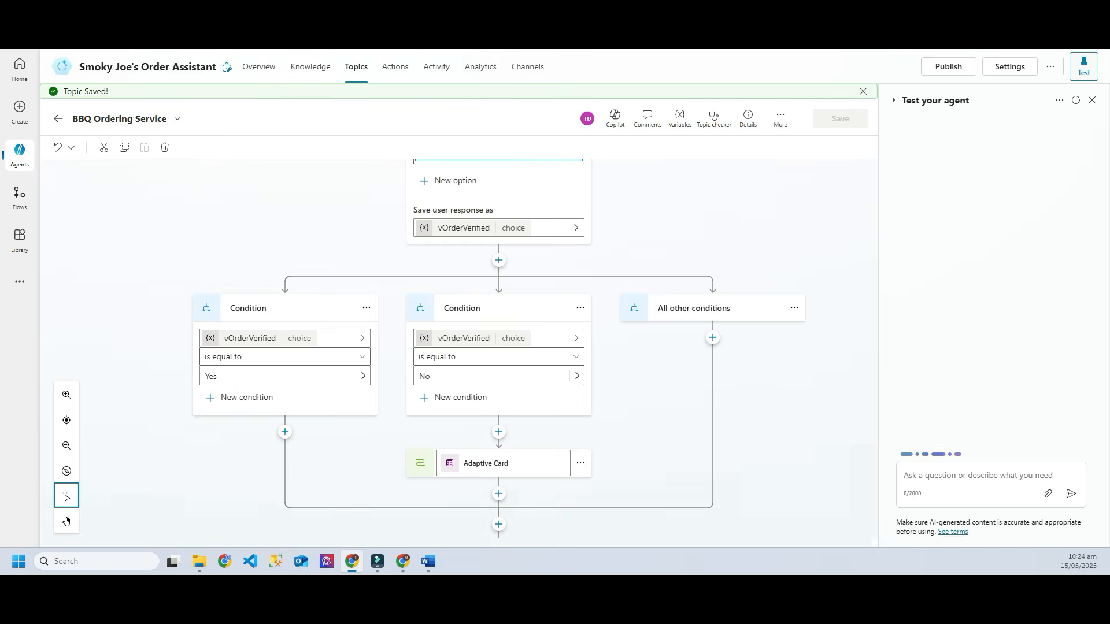
pyautogui.click(977, 476)
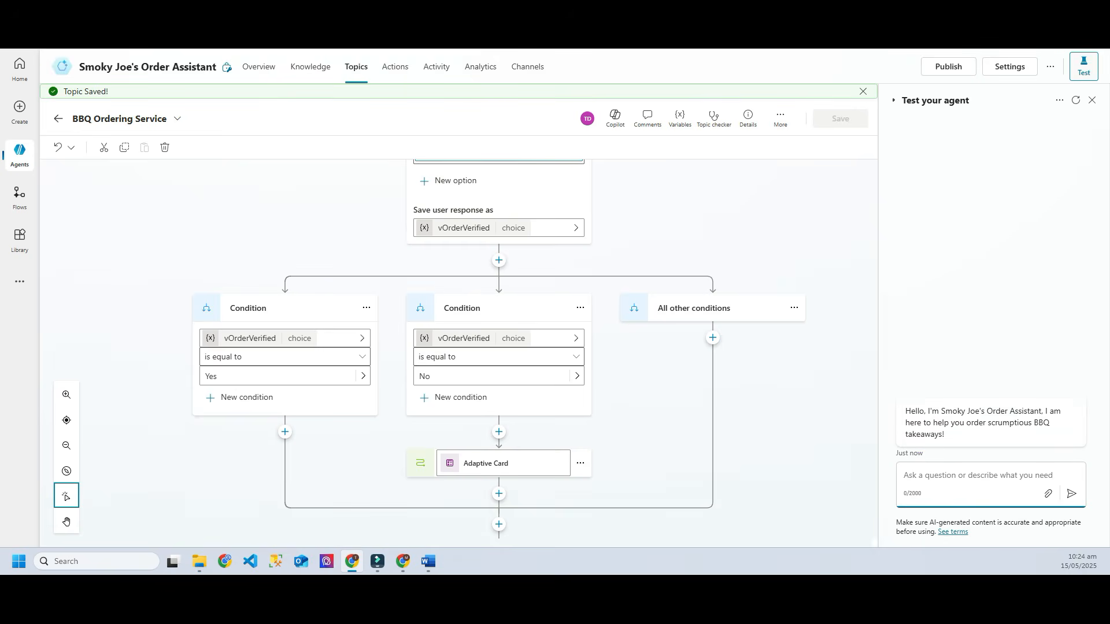
pyautogui.write('order')
pyautogui.press('Return')
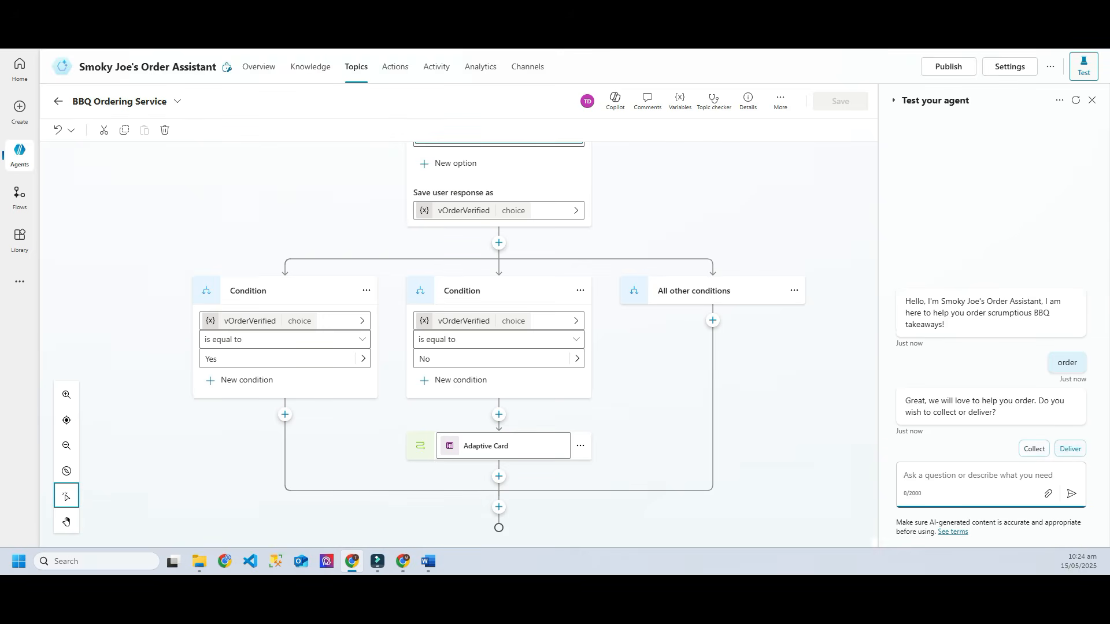
pyautogui.click(1070, 448)
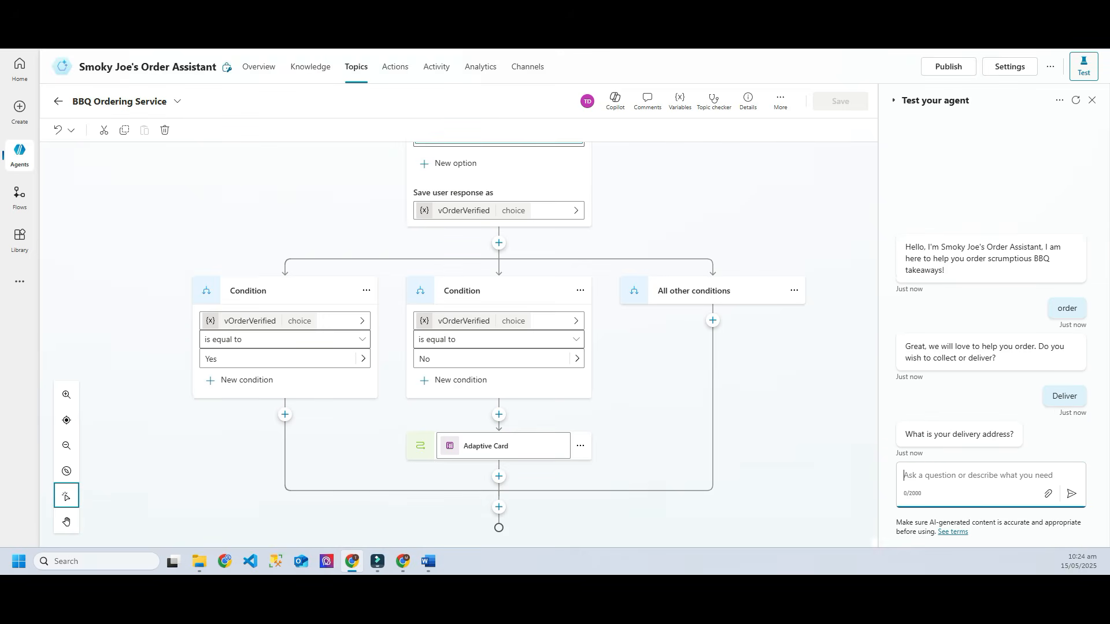
pyautogui.write('123')
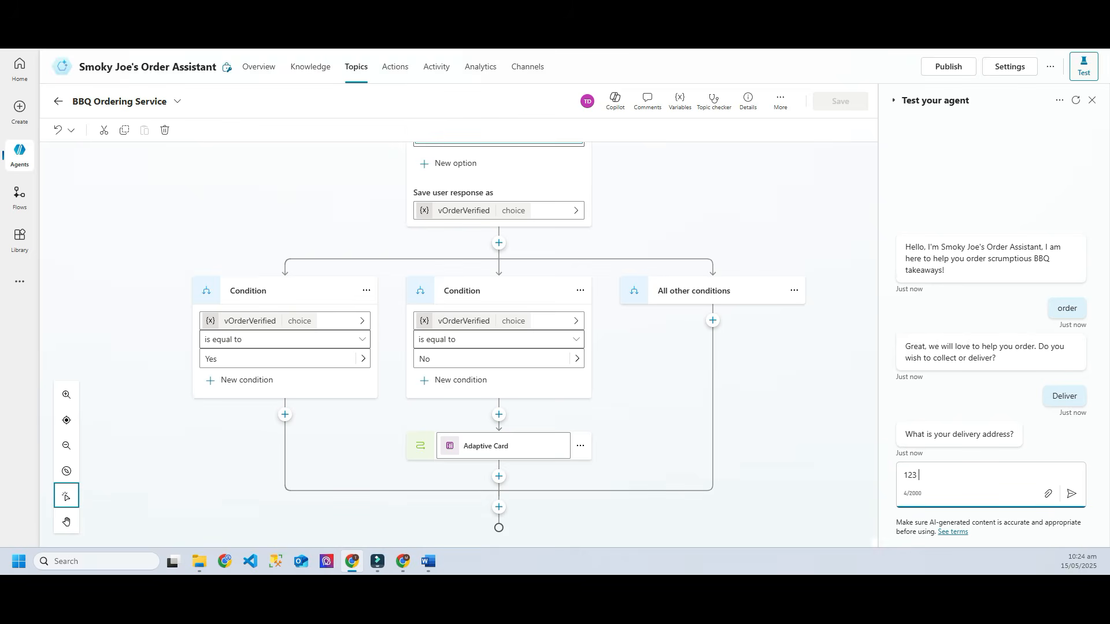
pyautogui.write(' street')
pyautogui.press('Return')
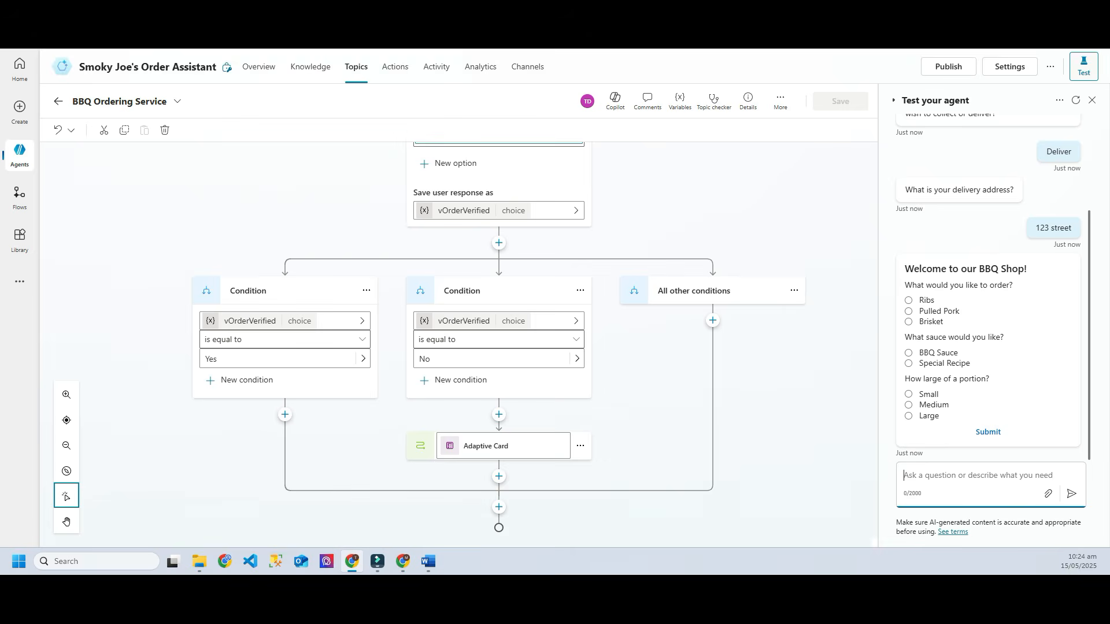
# Step: Submit a Ribs, BBQ Sauce, Medium order, answer No, and refill the new card with Ribs, Small
pyautogui.click(909, 300)
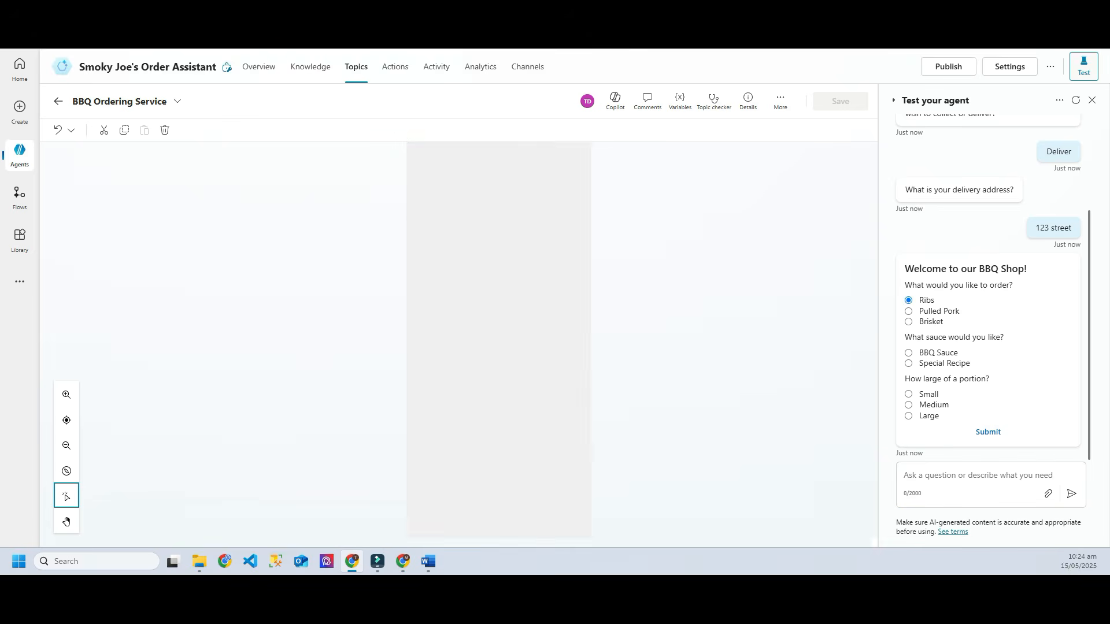
pyautogui.click(909, 353)
pyautogui.click(908, 405)
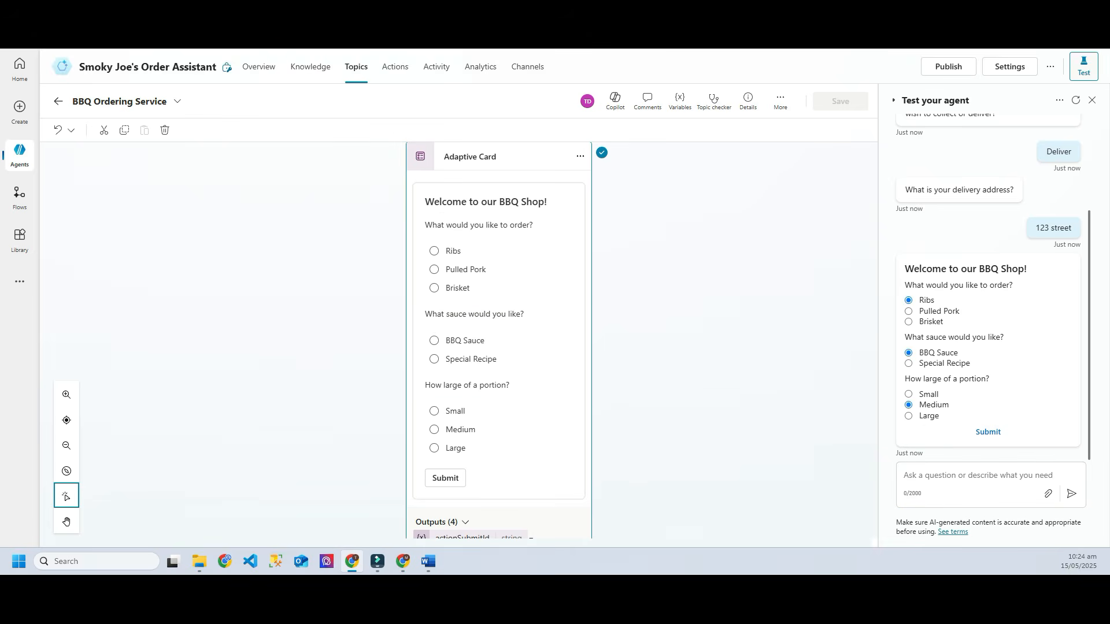
pyautogui.click(988, 432)
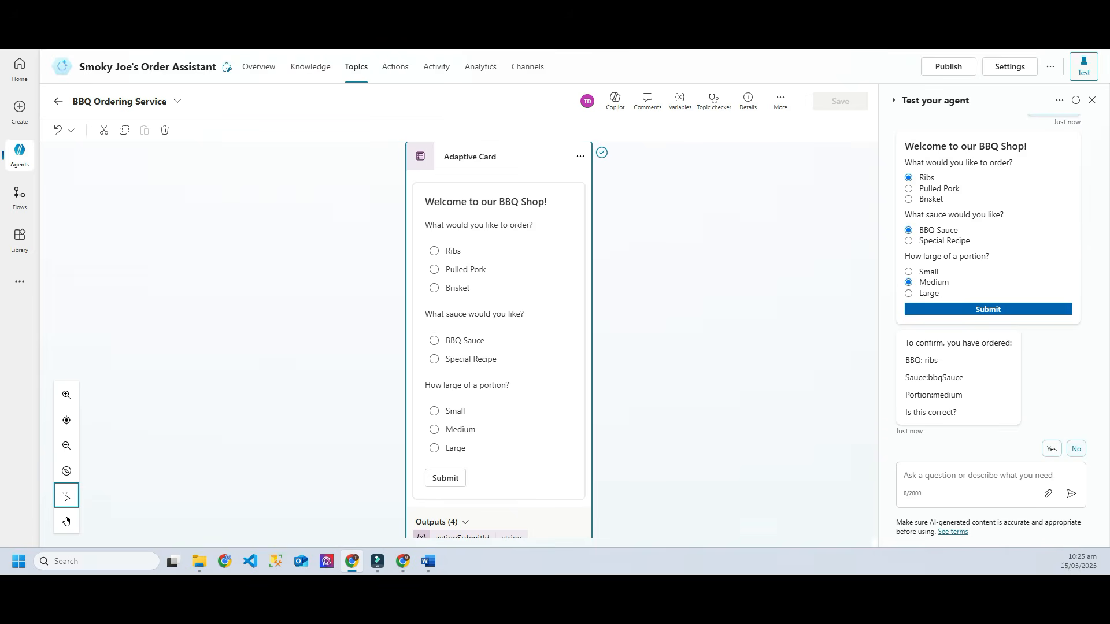
pyautogui.click(1076, 449)
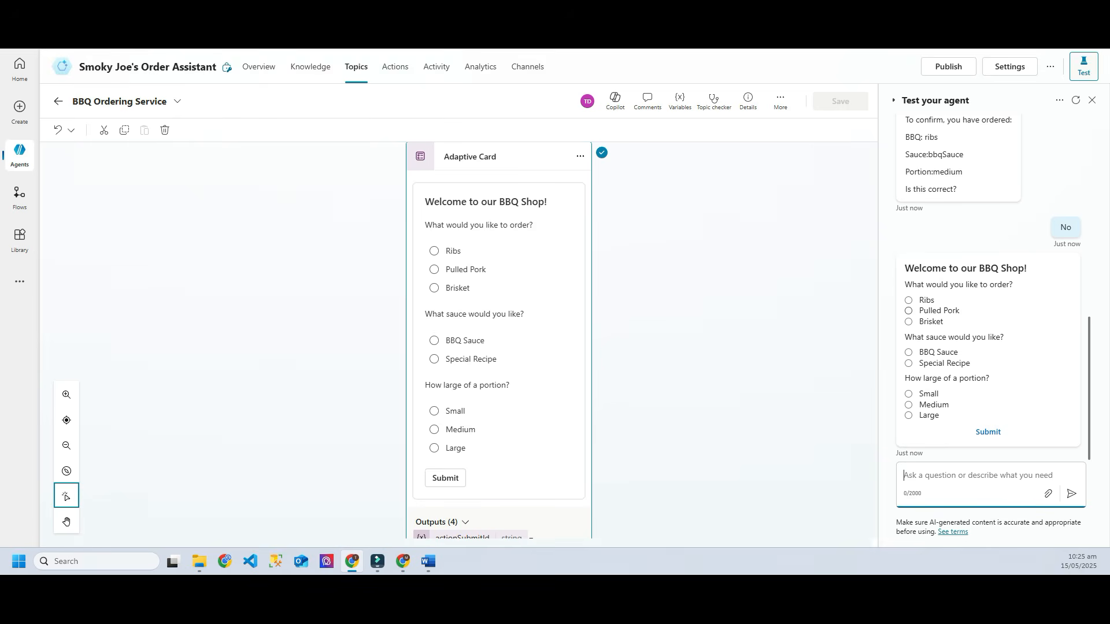
pyautogui.click(909, 300)
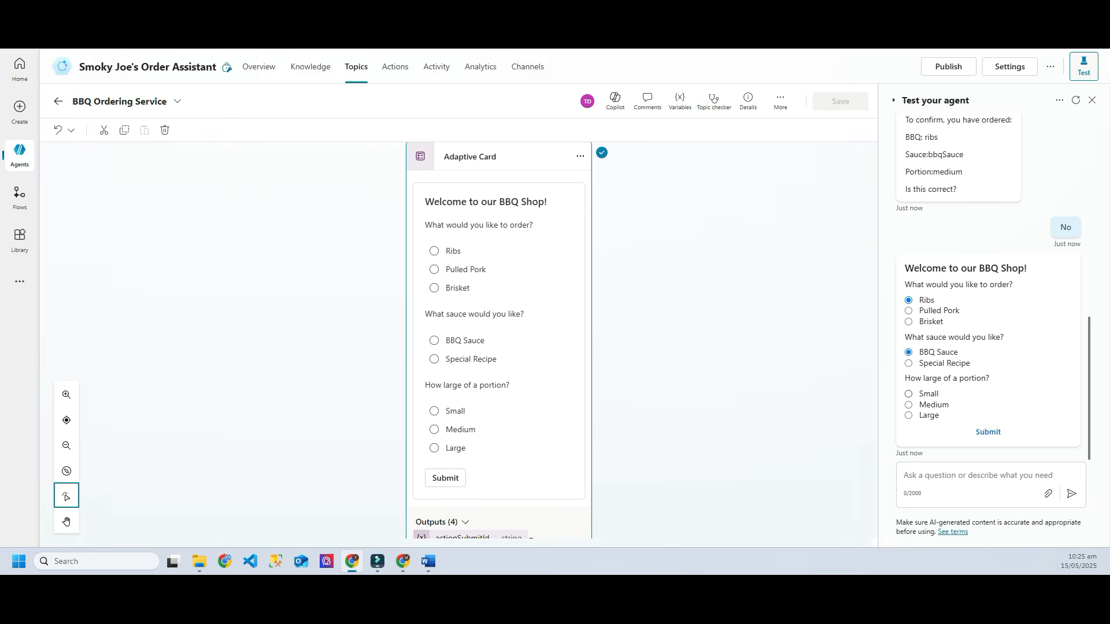
pyautogui.click(909, 394)
pyautogui.scroll(-13, 459, 341)
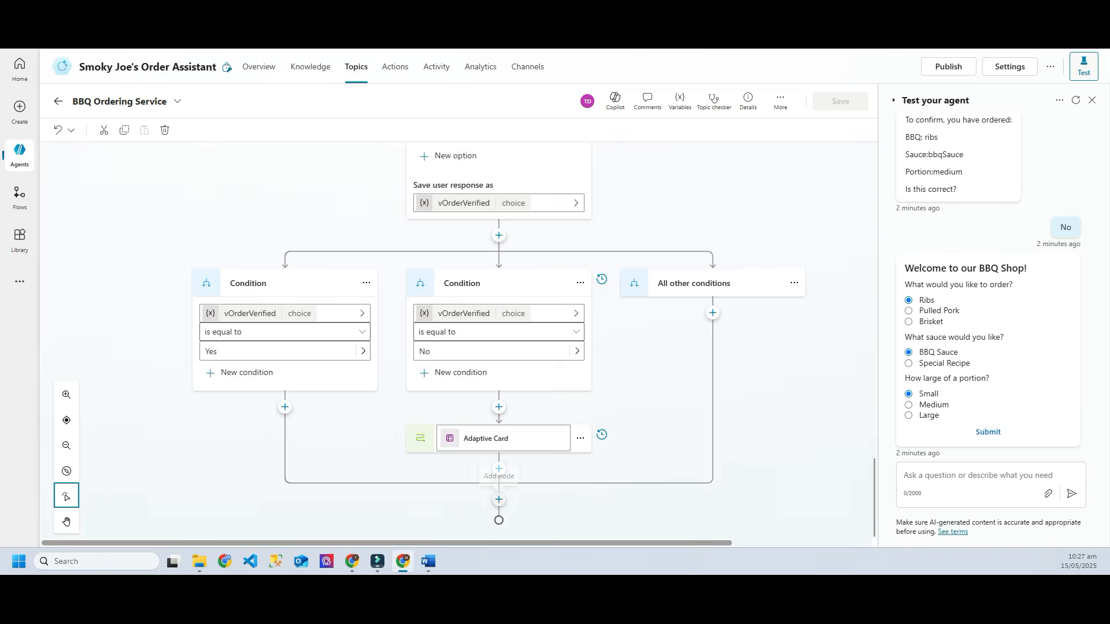
# Step: Open the add-node menu below the condition branches
pyautogui.click(499, 499)
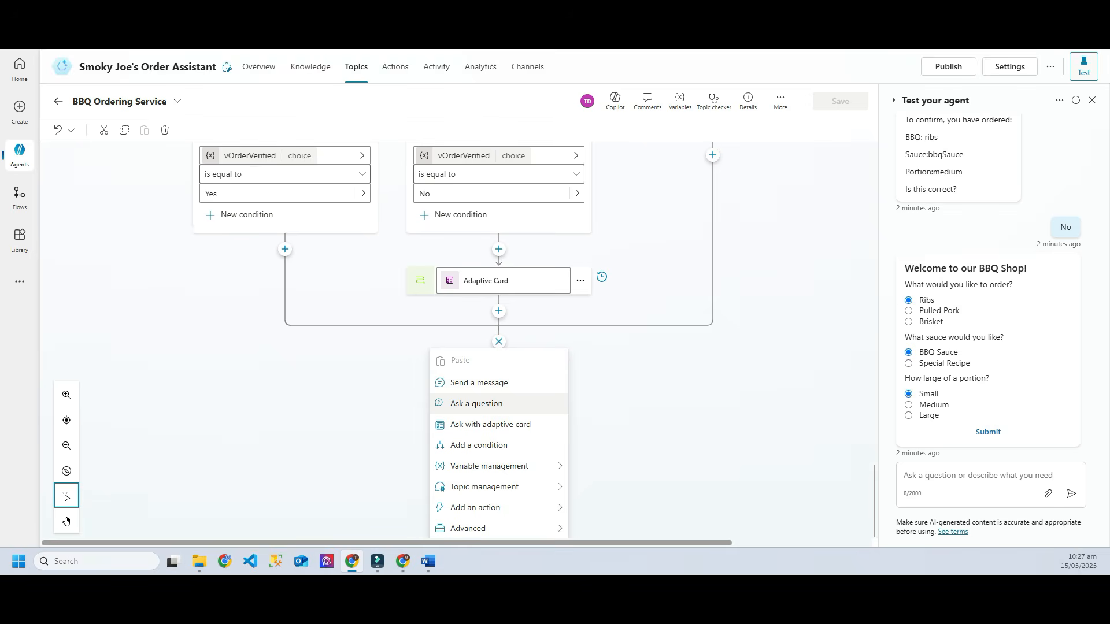
# Step: Add a Question node with the prompt 'What is your name for the order. This looks scrumptious!'
pyautogui.click(477, 403)
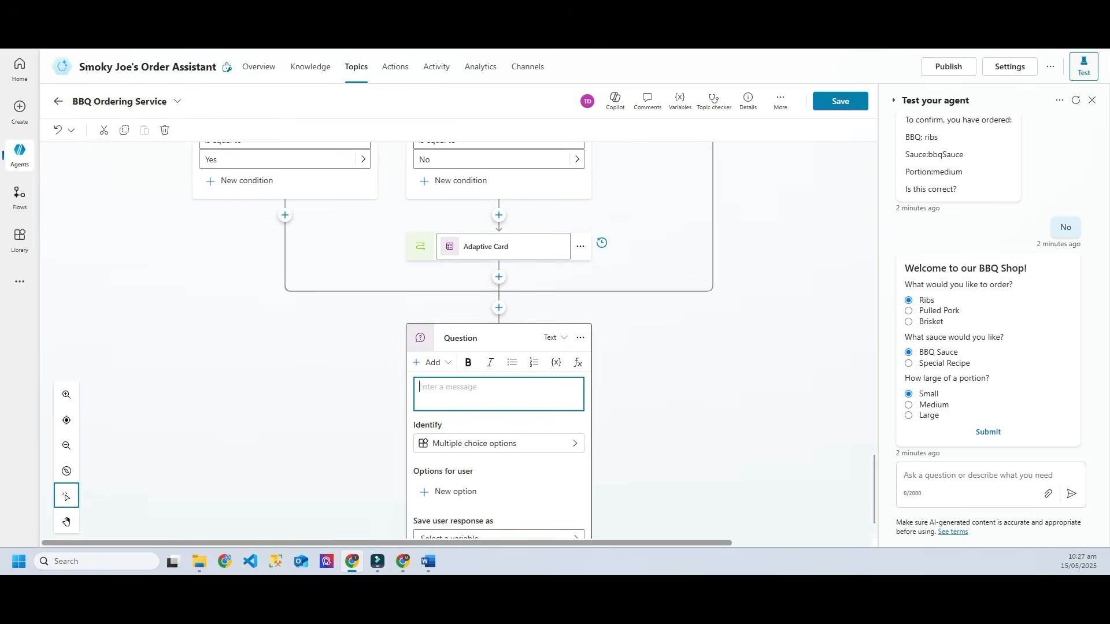
pyautogui.write('W')
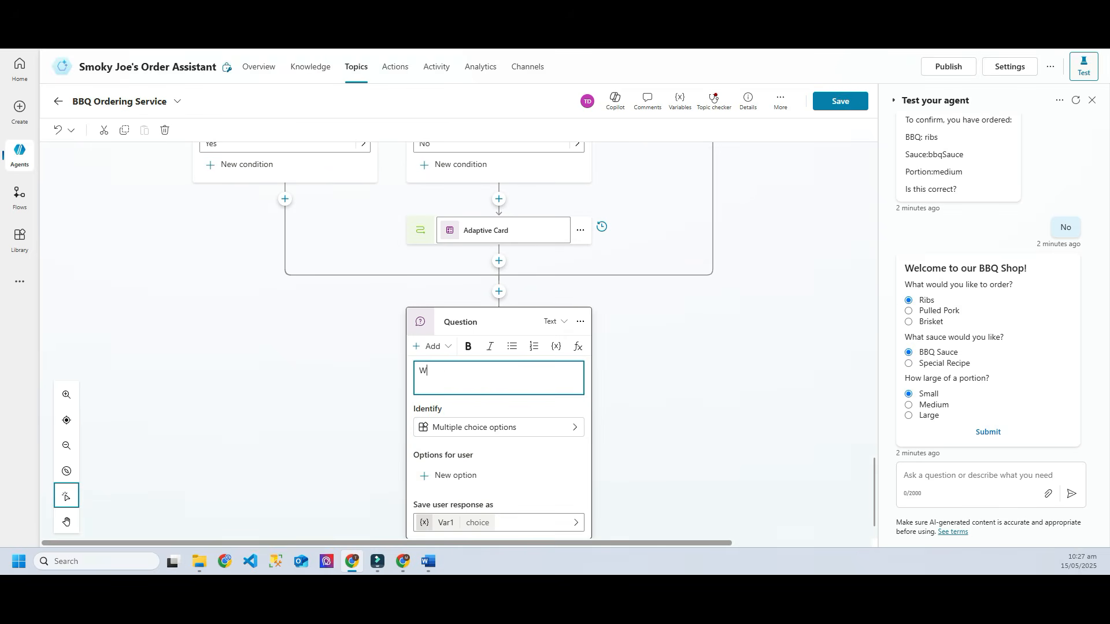
pyautogui.write('hat is your name for the order. This looks scrumnption')
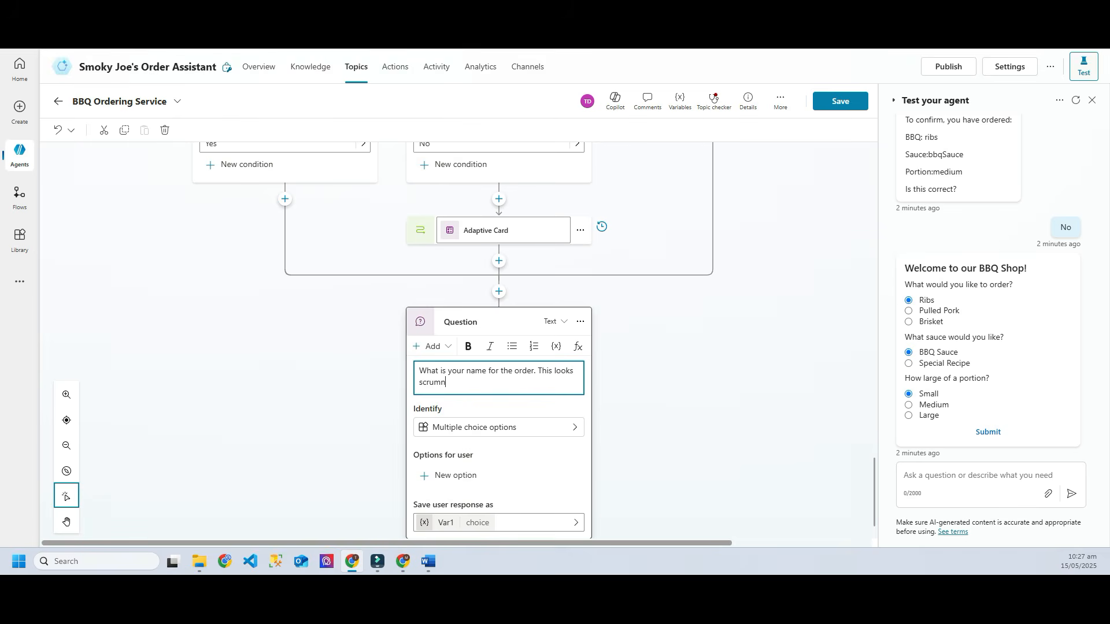
pyautogui.press('BackSpace')
pyautogui.press('BackSpace')
pyautogui.press('BackSpace')
pyautogui.press('BackSpace')
pyautogui.press('BackSpace')
pyautogui.press('BackSpace')
pyautogui.write('ptiou')
pyautogui.write('s!')
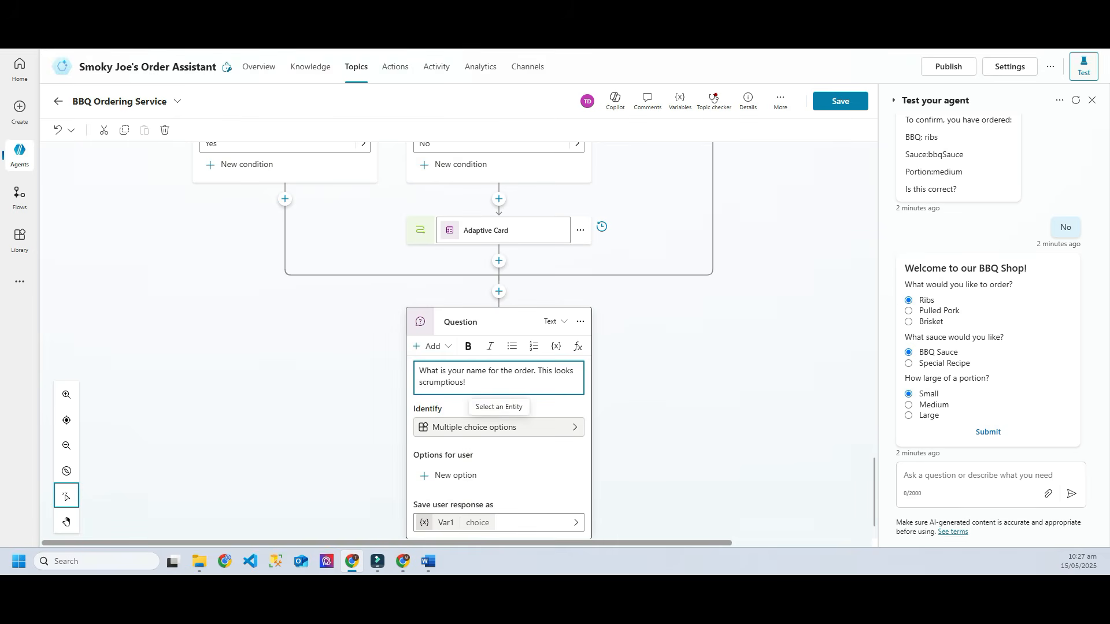
pyautogui.click(498, 429)
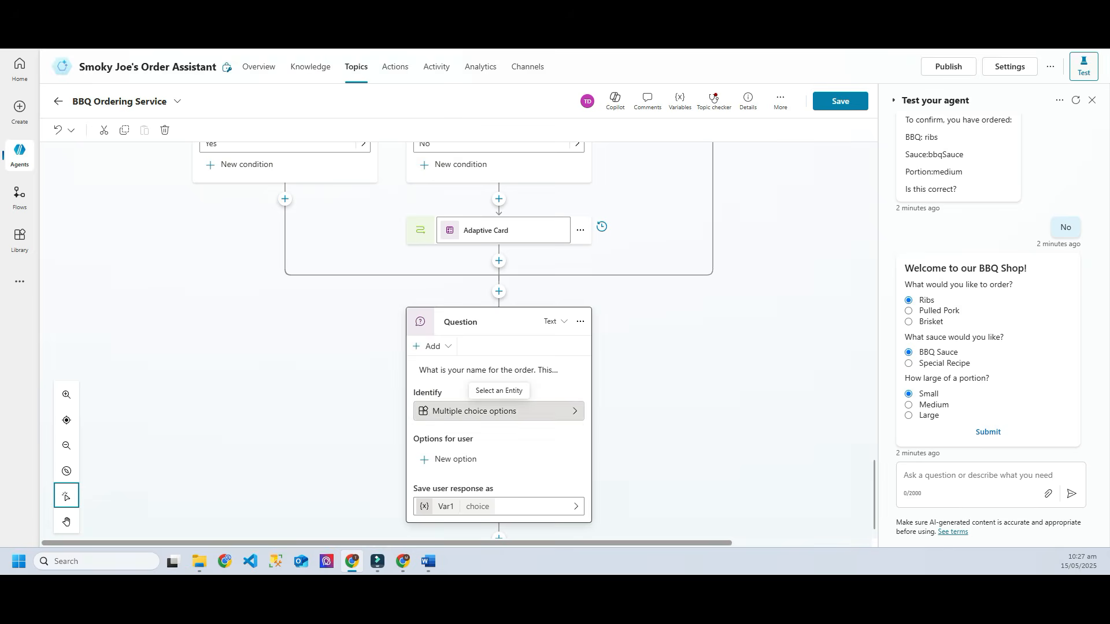
# Step: Set the name question to identify a Person name
pyautogui.click(500, 411)
pyautogui.scroll(-1, 691, 442)
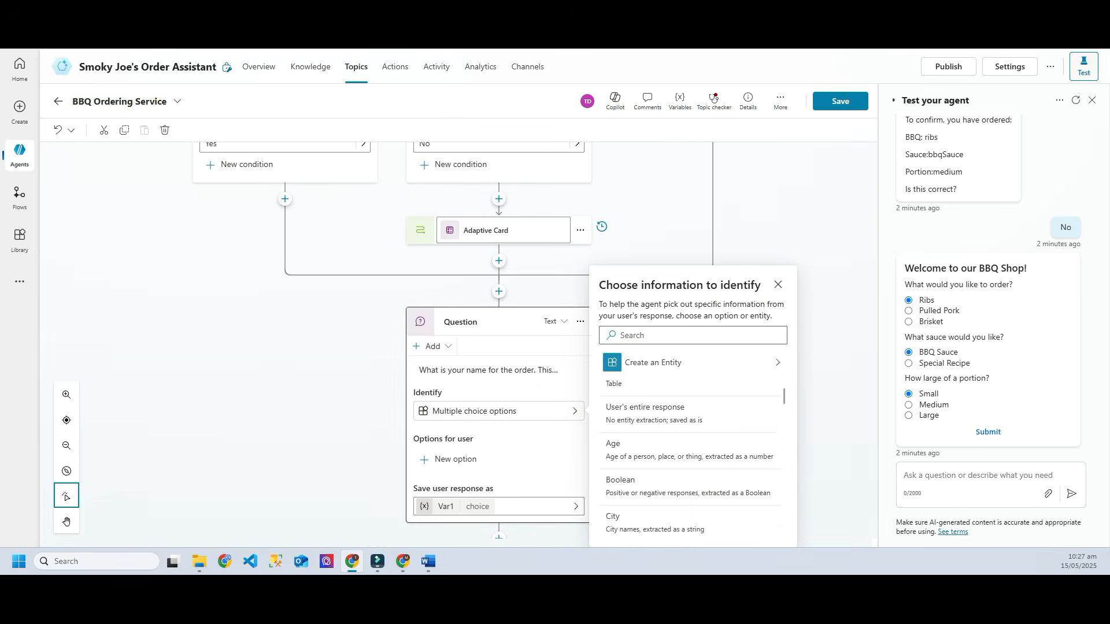
pyautogui.scroll(-2, 690, 445)
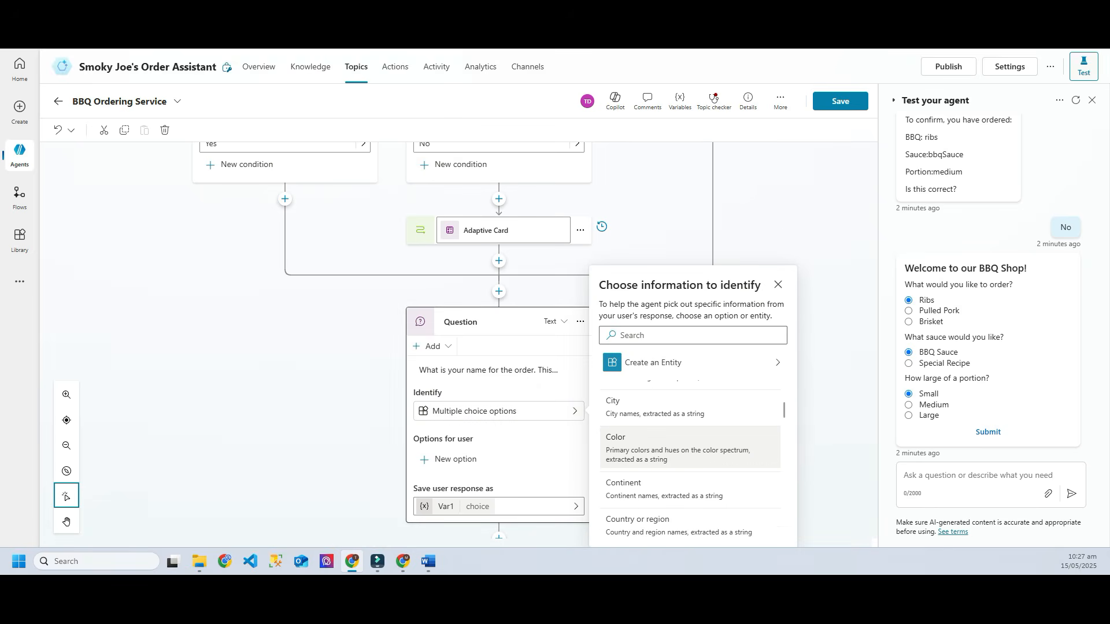
pyautogui.scroll(-5, 690, 445)
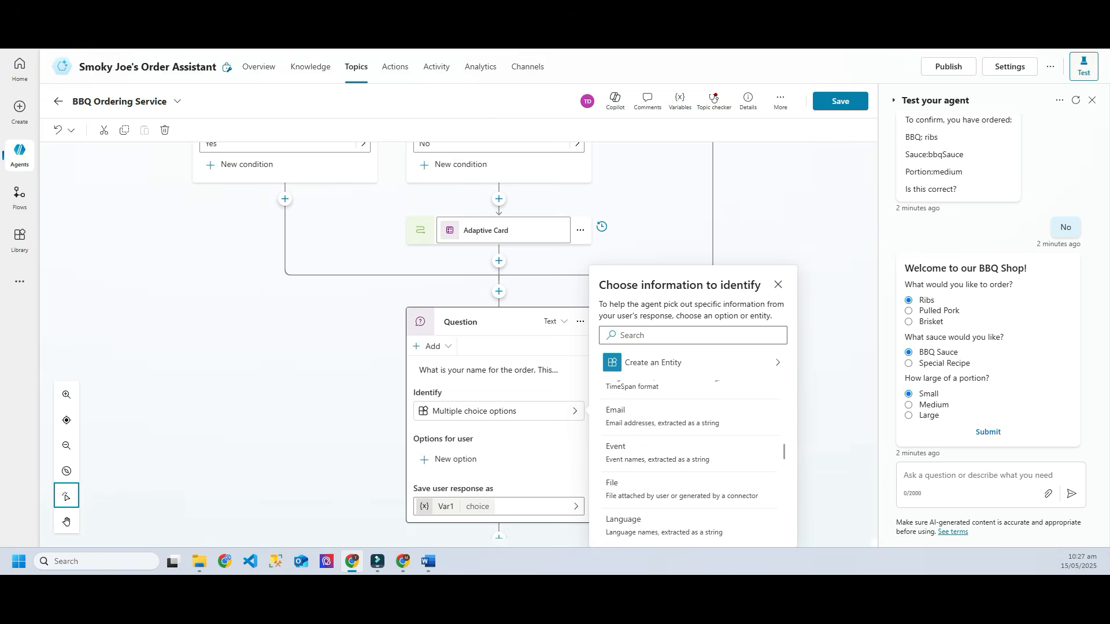
pyautogui.scroll(-4, 691, 445)
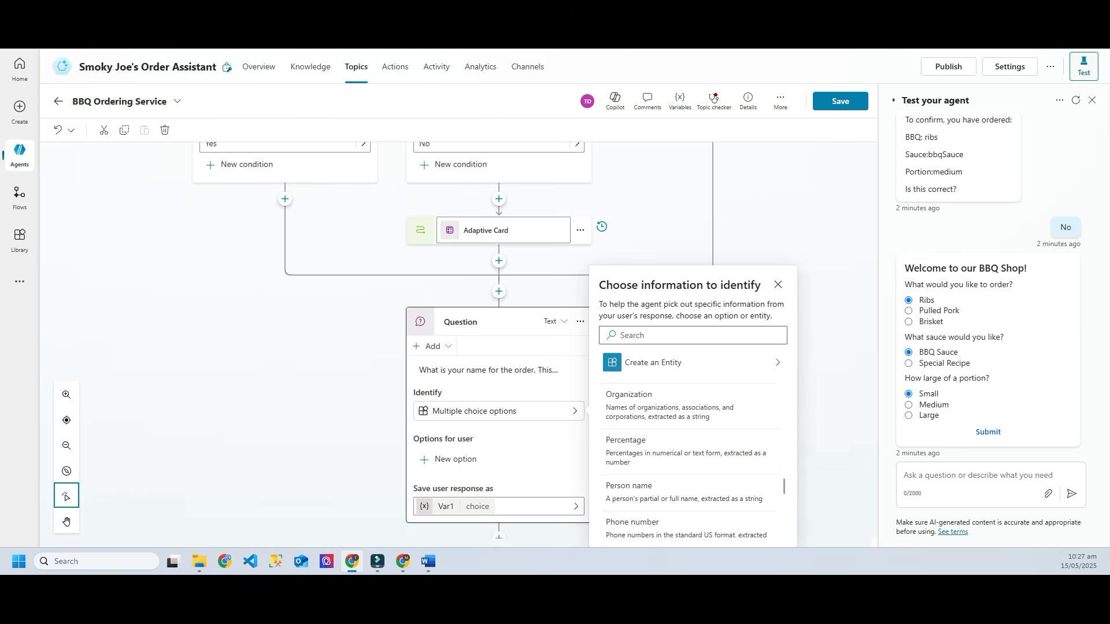
pyautogui.click(688, 433)
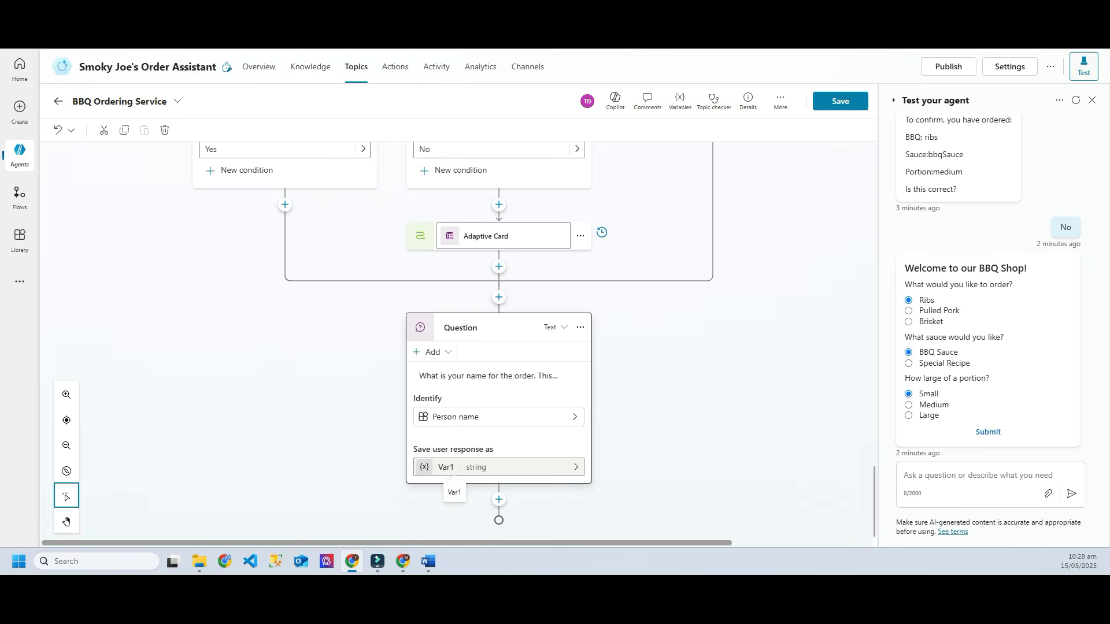
# Step: Rename the answer variable Var1 to vNameOfCustomer and save the topic
pyautogui.click(445, 467)
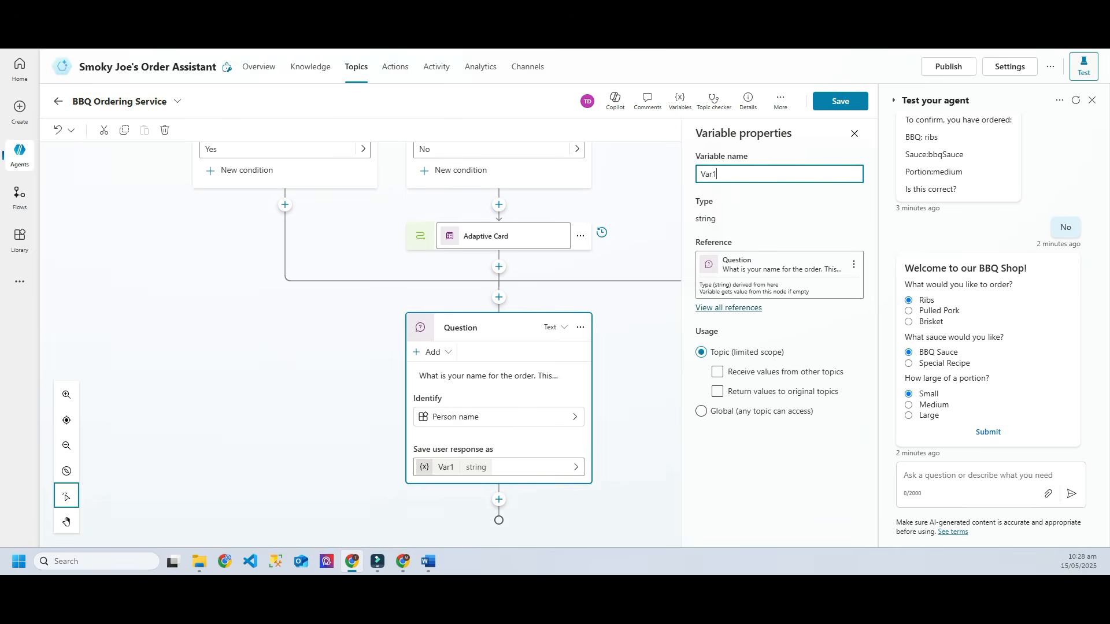
pyautogui.hotkey('ctrl', 'a')
pyautogui.write('vNameOfCustomer')
pyautogui.press('Return')
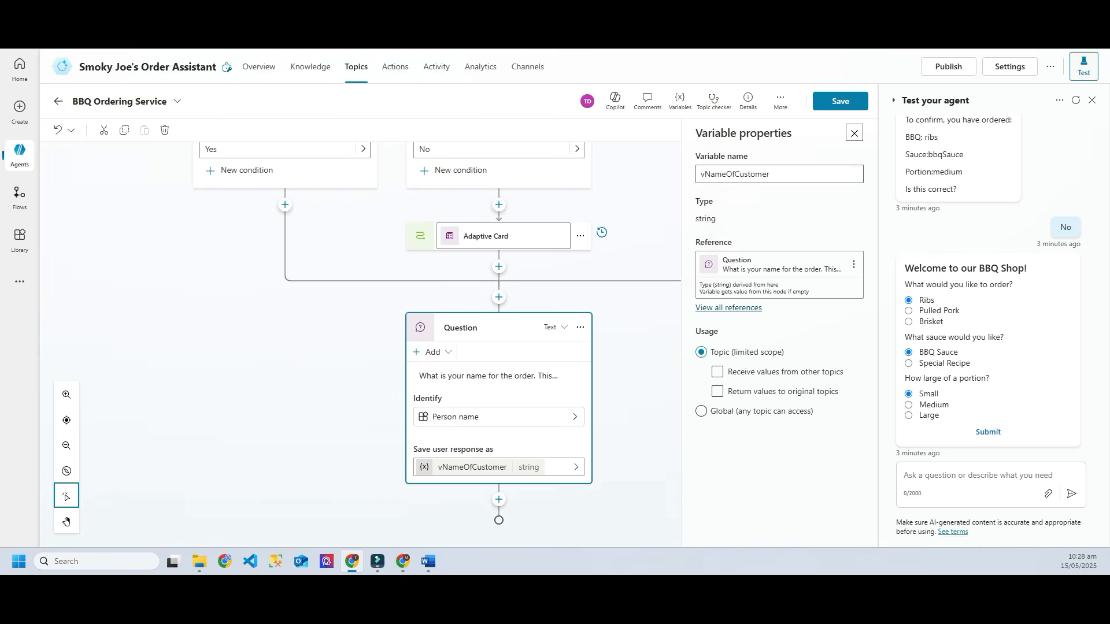
pyautogui.click(840, 101)
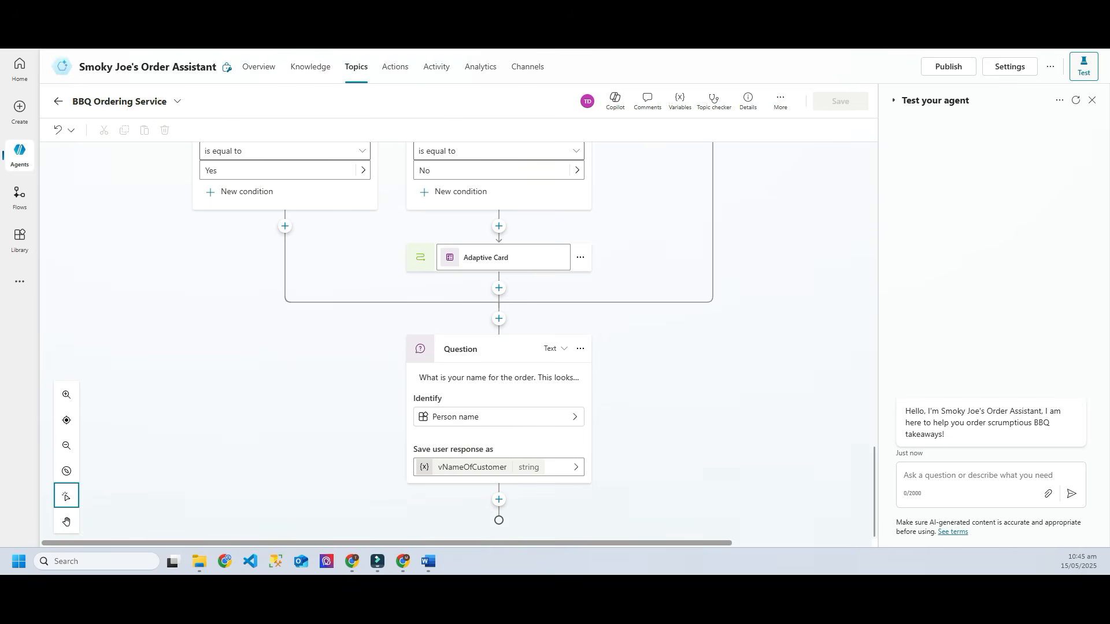
# Step: Insert the Send an email notification (V3) connector action using the Mail connection
pyautogui.click(499, 500)
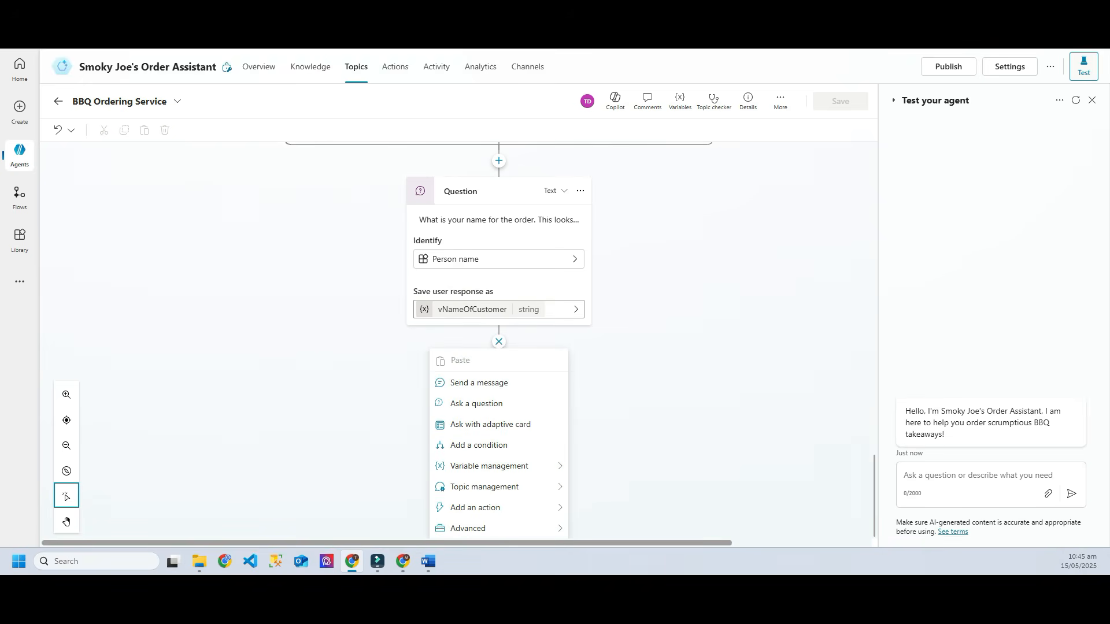
pyautogui.click(475, 508)
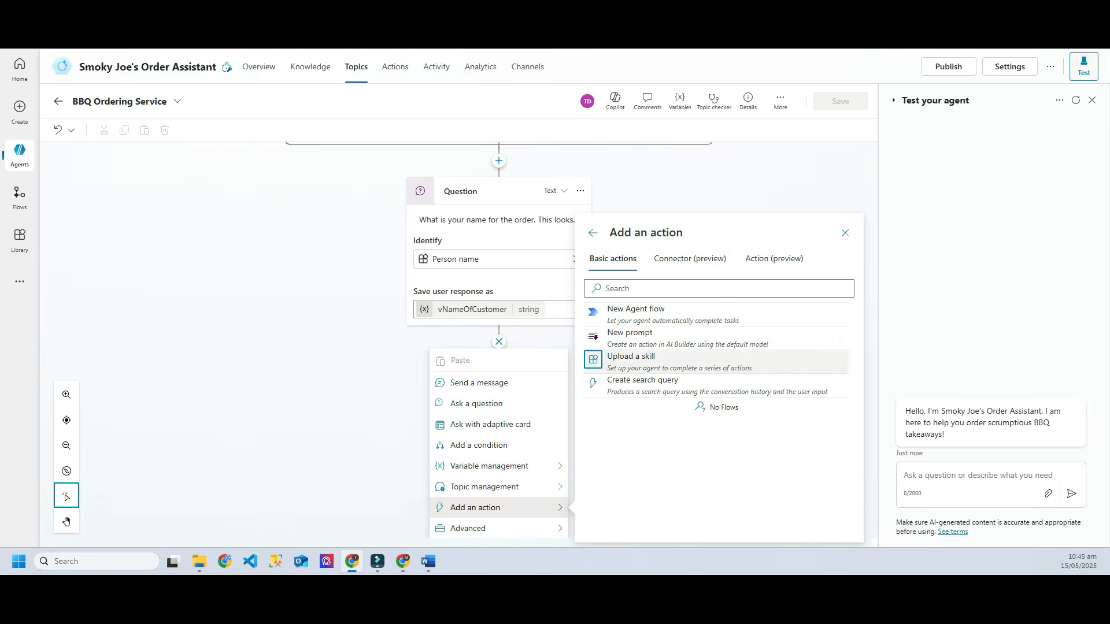
pyautogui.click(689, 259)
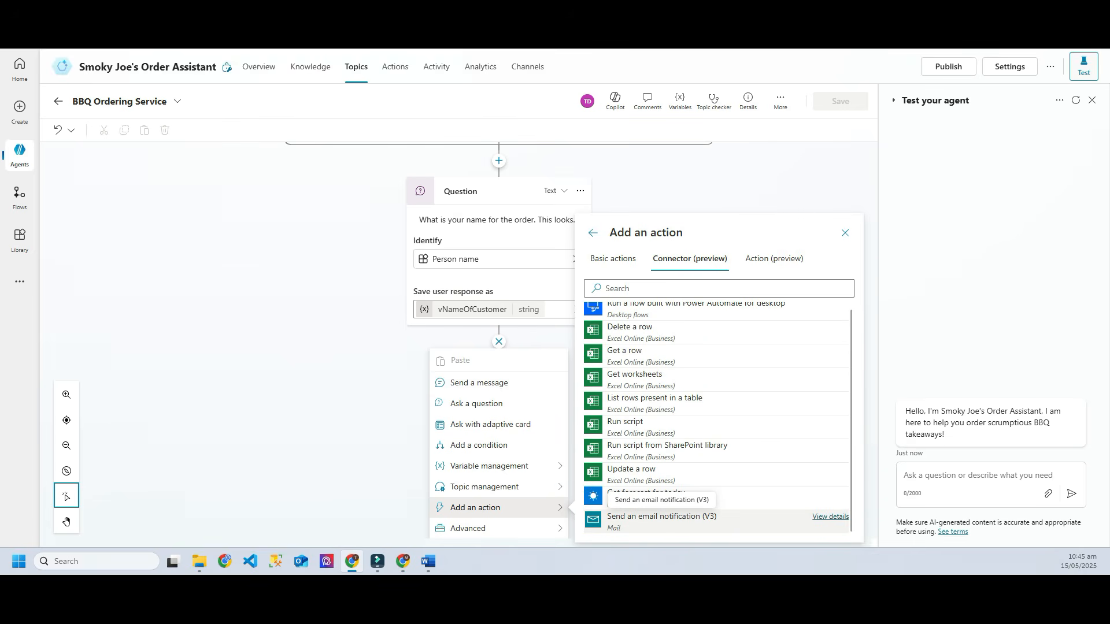
pyautogui.click(662, 520)
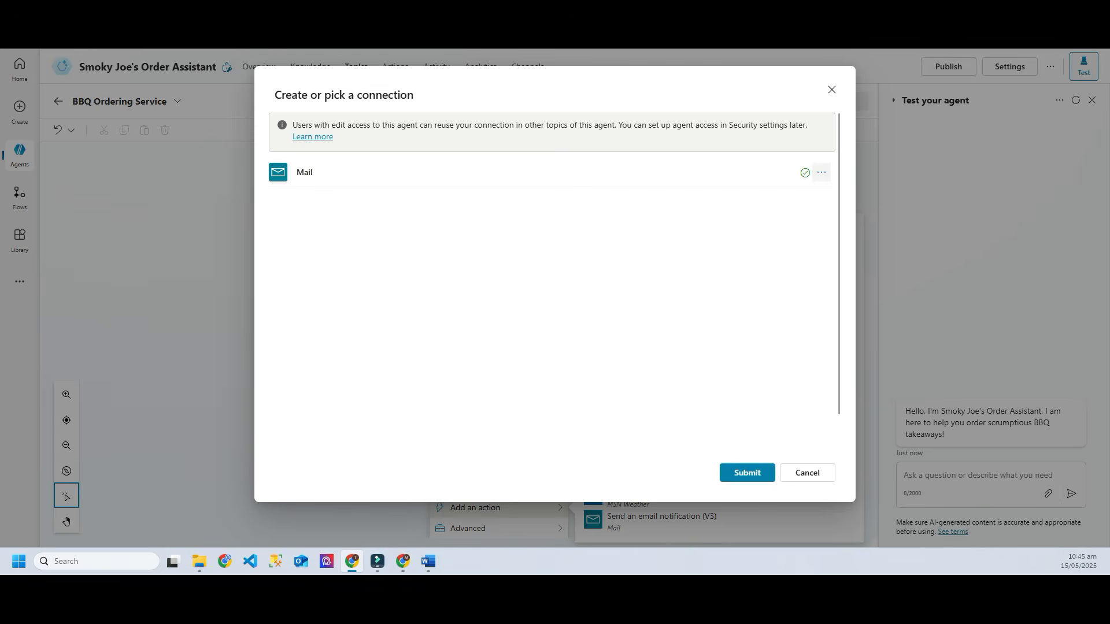
pyautogui.click(822, 172)
pyautogui.click(822, 172)
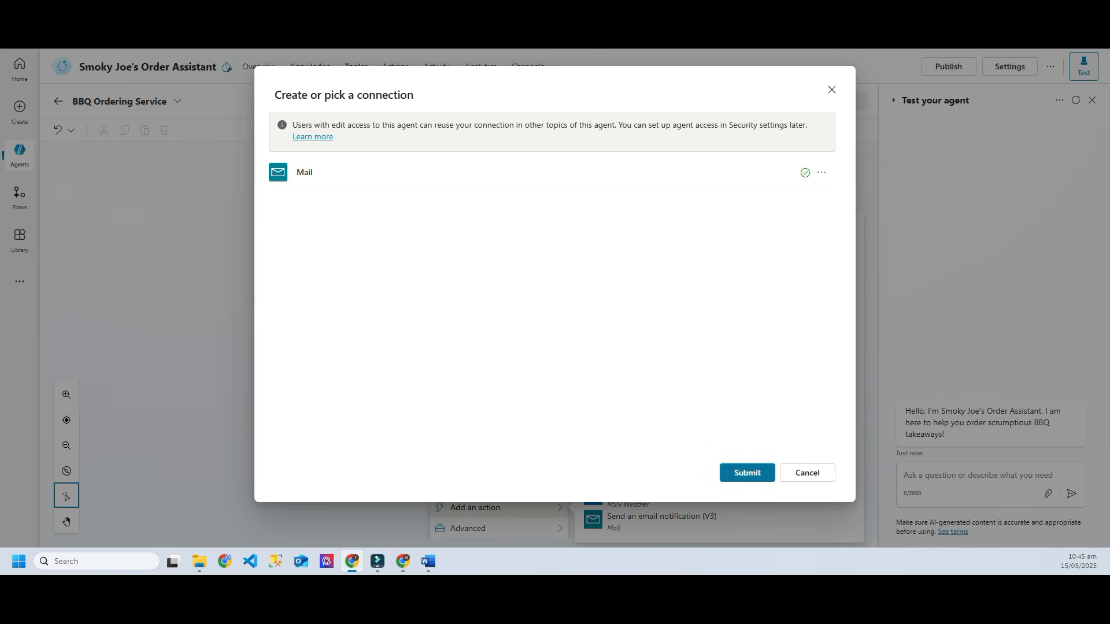
pyautogui.click(747, 473)
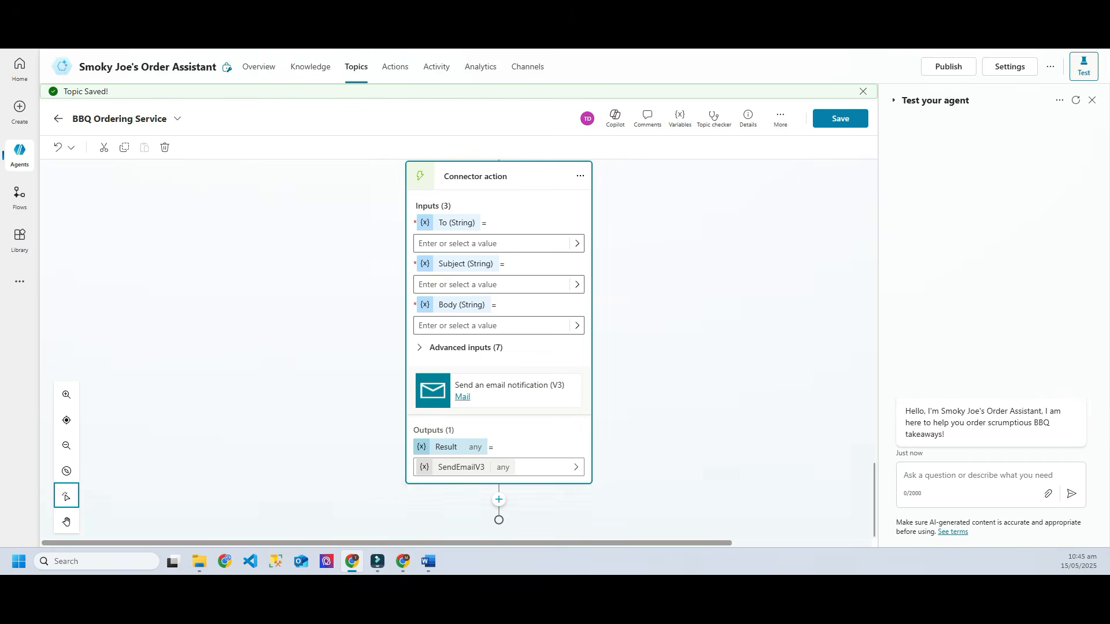
# Step: Delete the Send an email notification (V3) connector action from the topic
pyautogui.scroll(1, 498, 349)
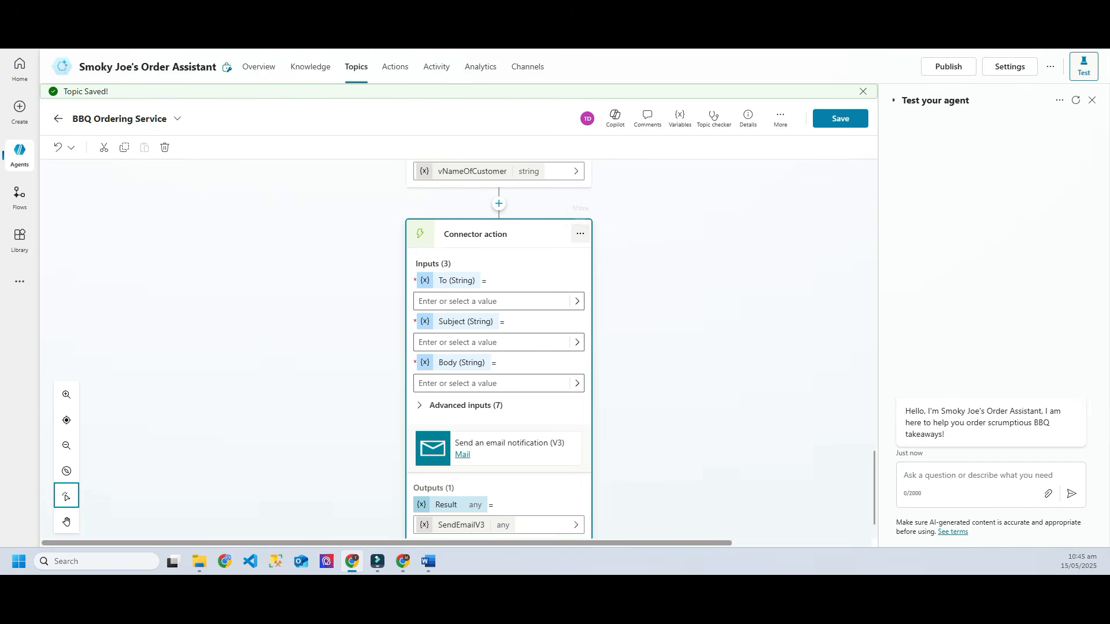
pyautogui.click(580, 234)
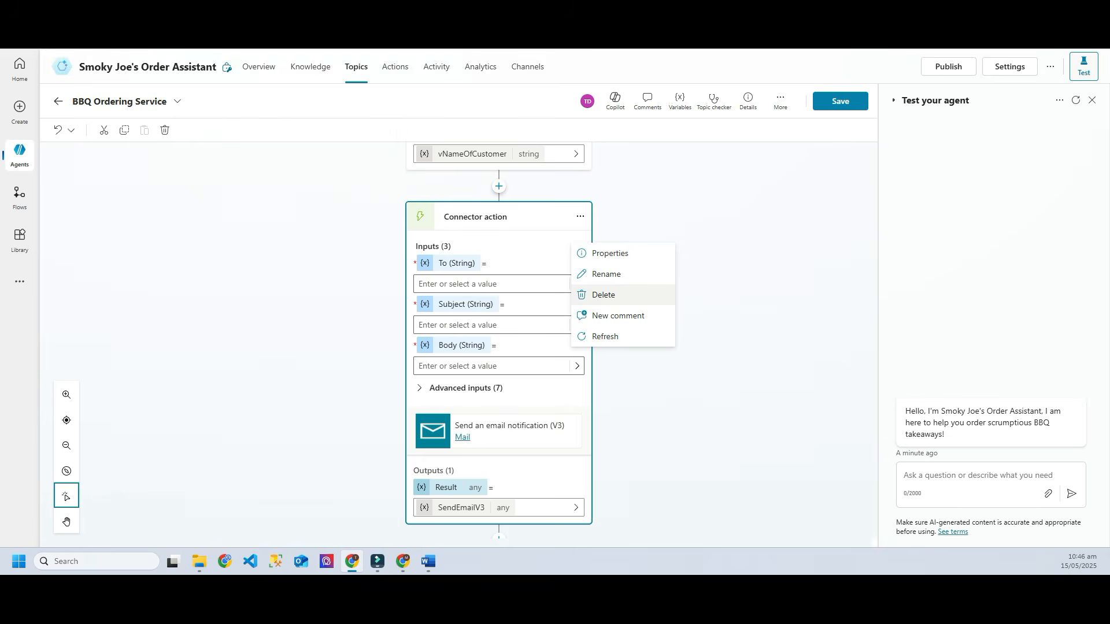
pyautogui.click(604, 295)
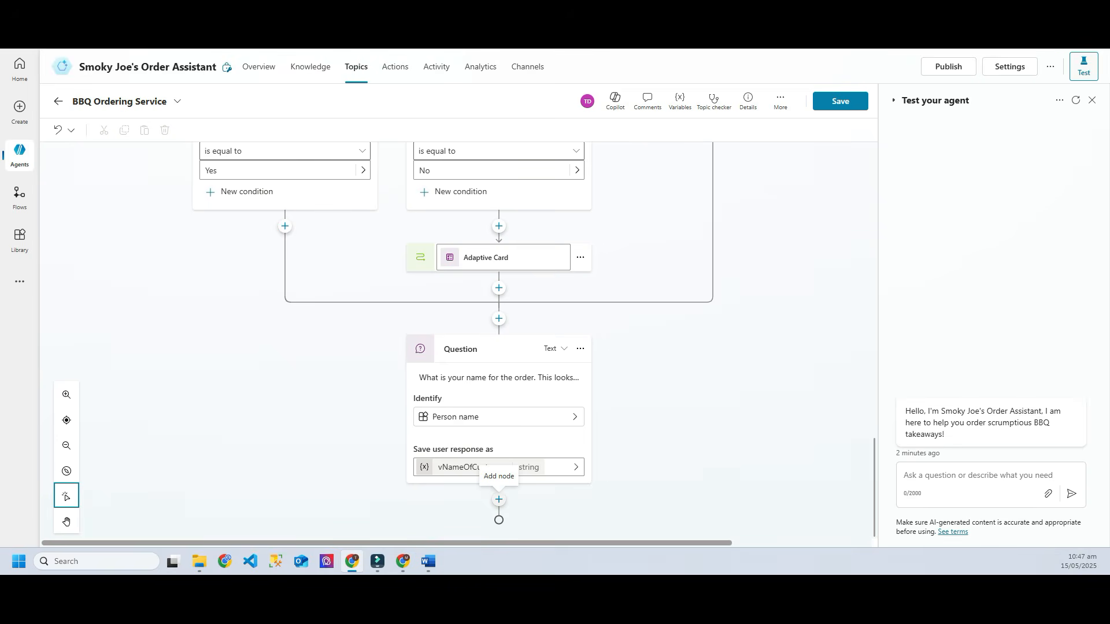
# Step: Stay in the topic editor when starting a new agent flow, and save the topic
pyautogui.click(499, 500)
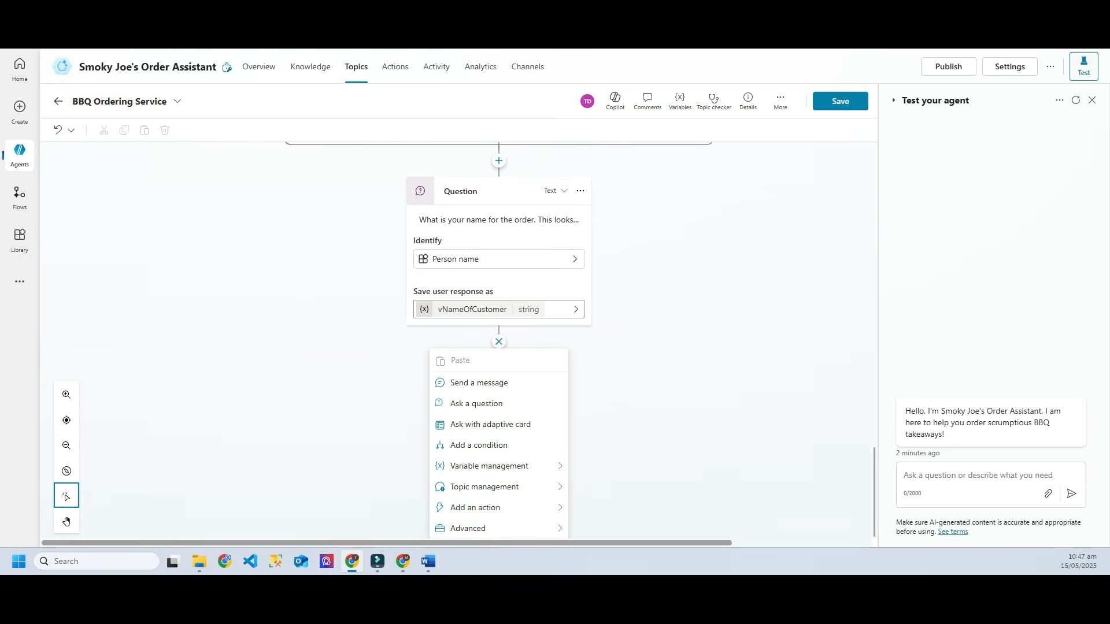
pyautogui.moveTo(497, 507)
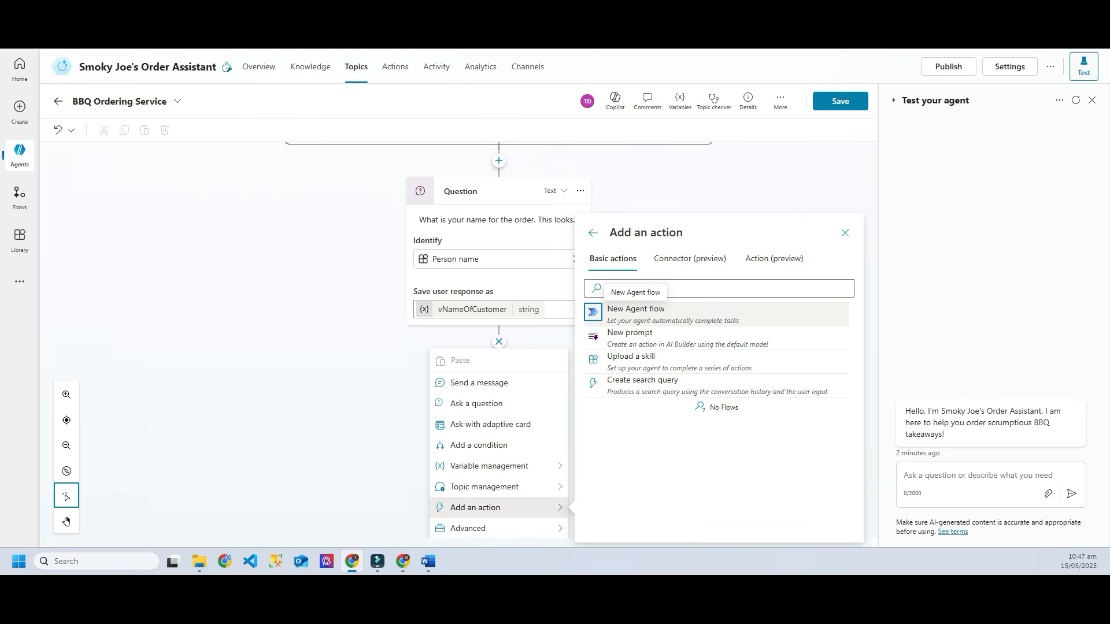
pyautogui.click(636, 312)
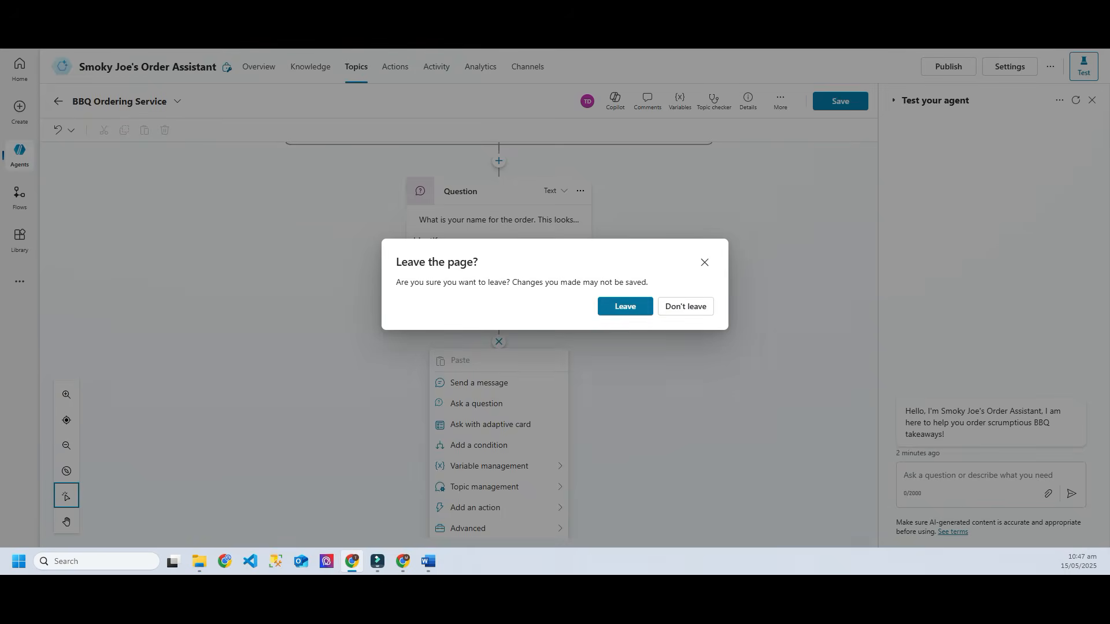
pyautogui.click(685, 306)
pyautogui.click(840, 101)
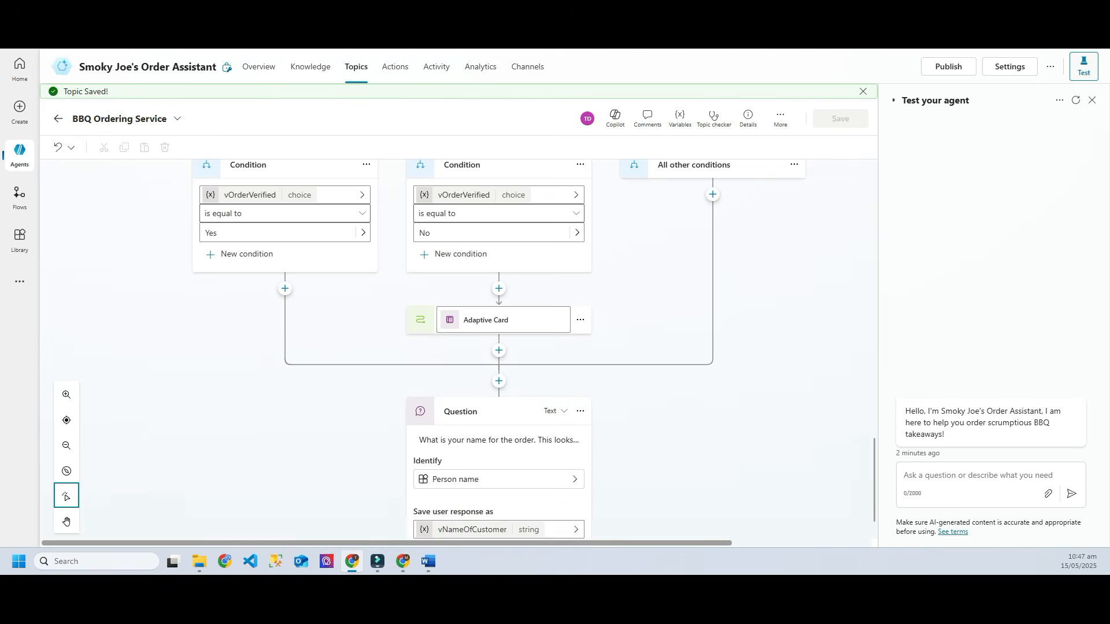
# Step: Create a new agent flow after the name question
pyautogui.click(498, 500)
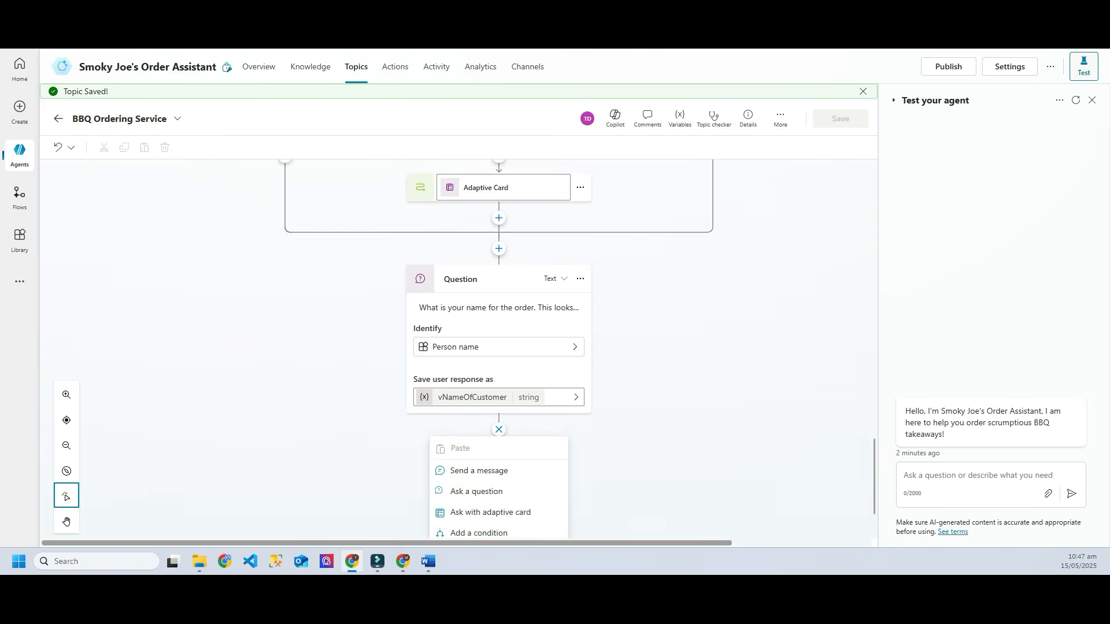
pyautogui.moveTo(476, 508)
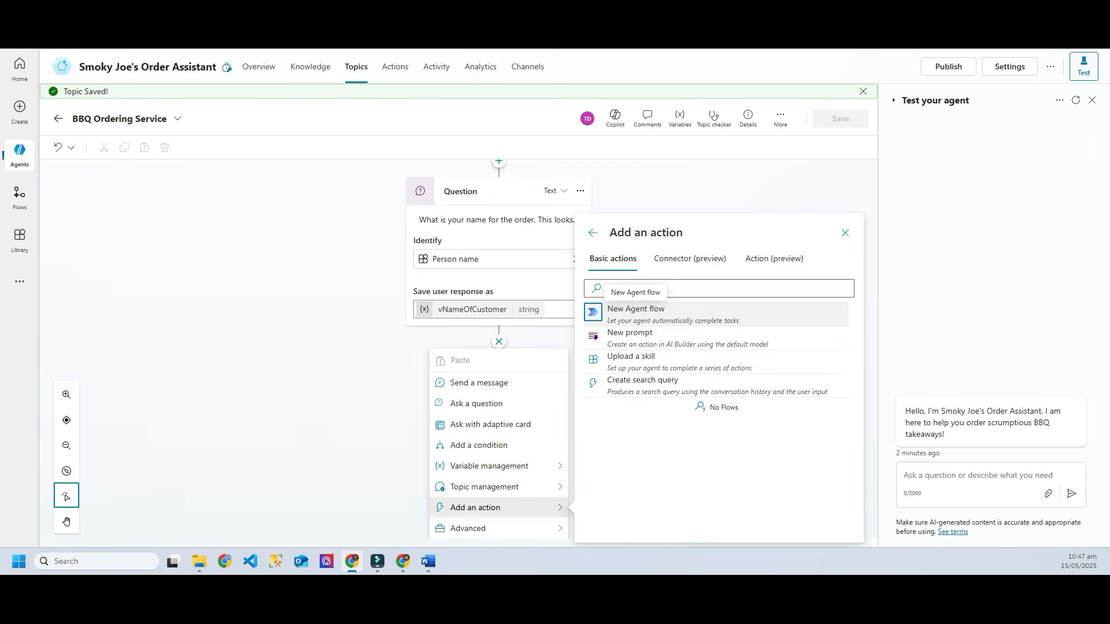
pyautogui.click(633, 313)
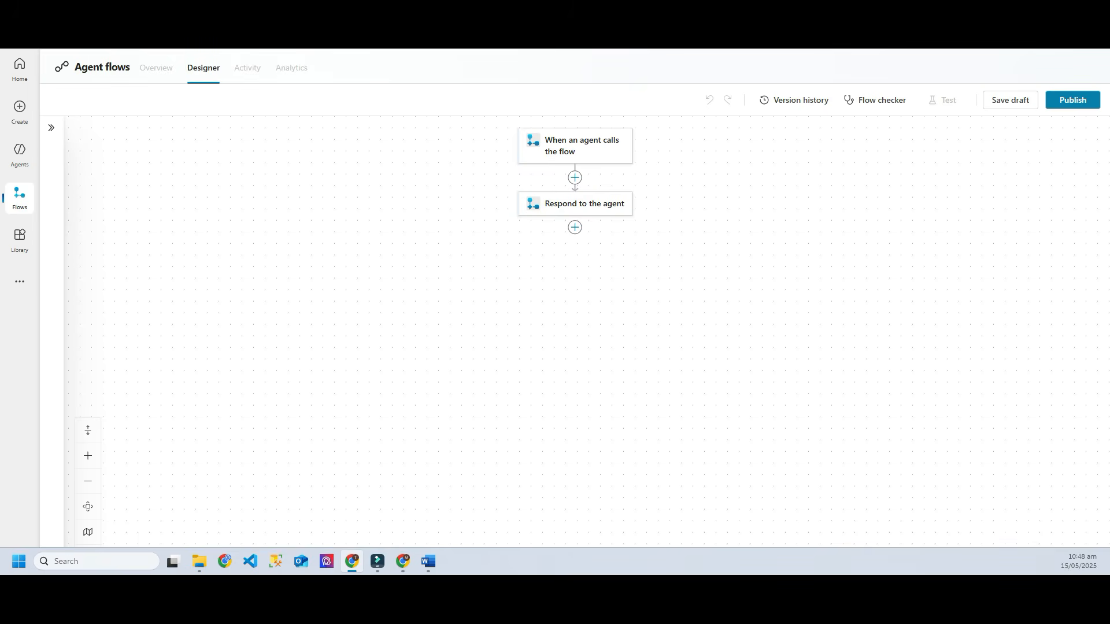
# Step: Rename the 'When an agent calls the flow' trigger to 'Send and Email'
pyautogui.moveTo(112, 67); pyautogui.dragTo(117, 67)
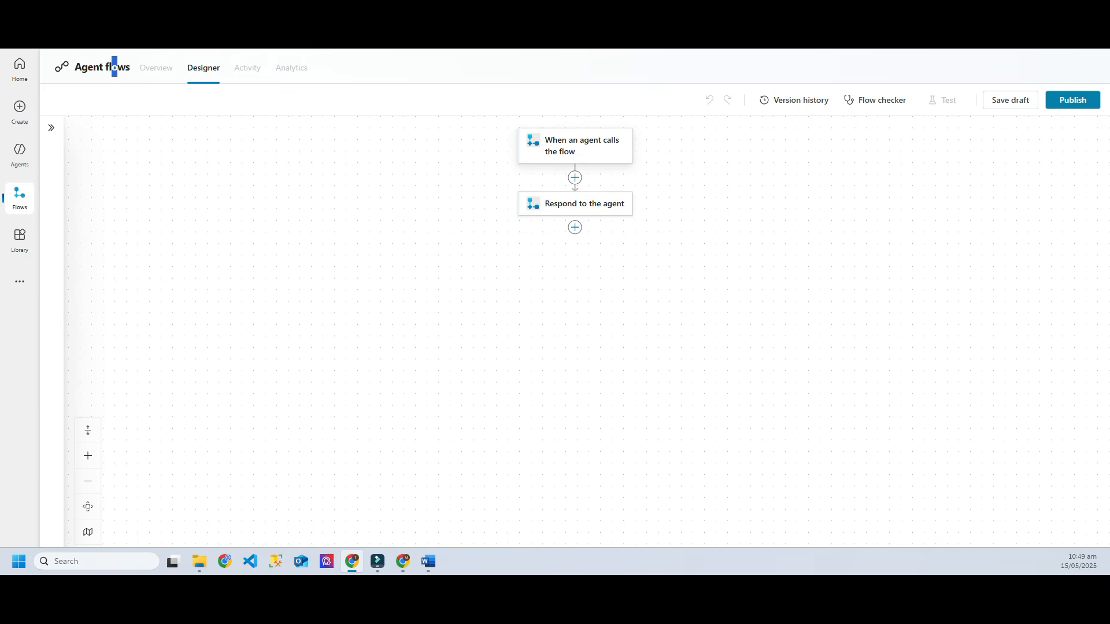
pyautogui.click(575, 145)
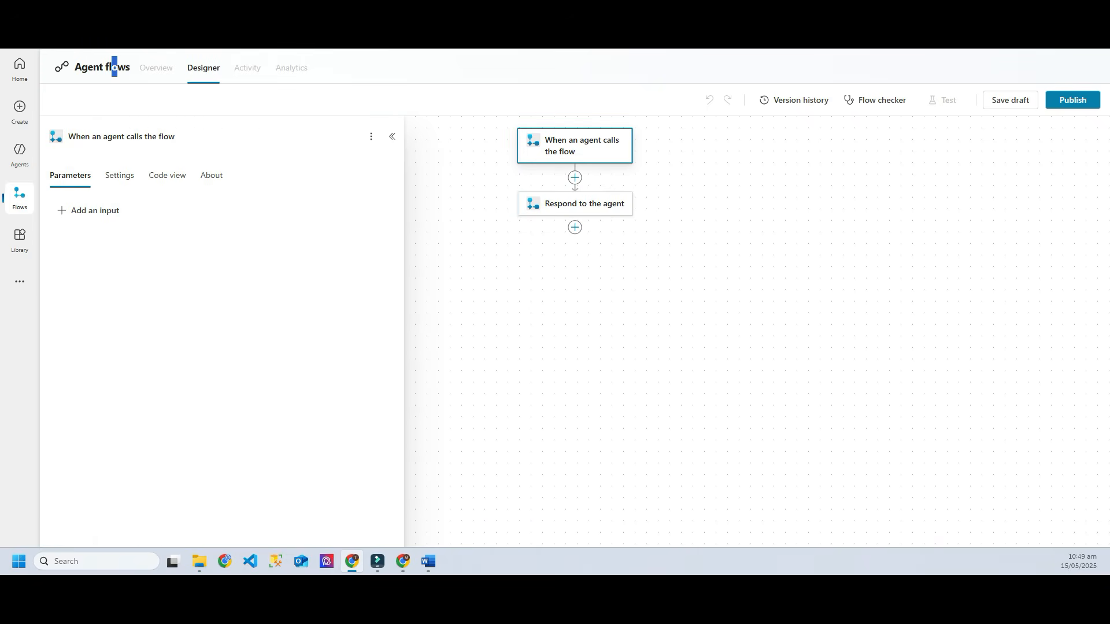
pyautogui.click(168, 136)
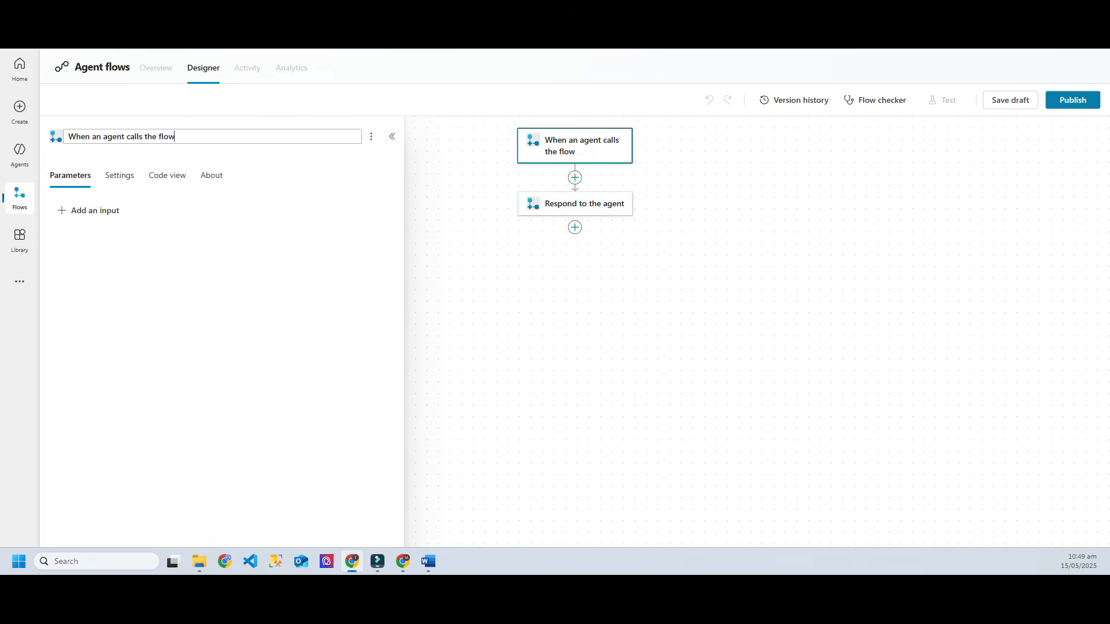
pyautogui.hotkey('ctrl', 'a')
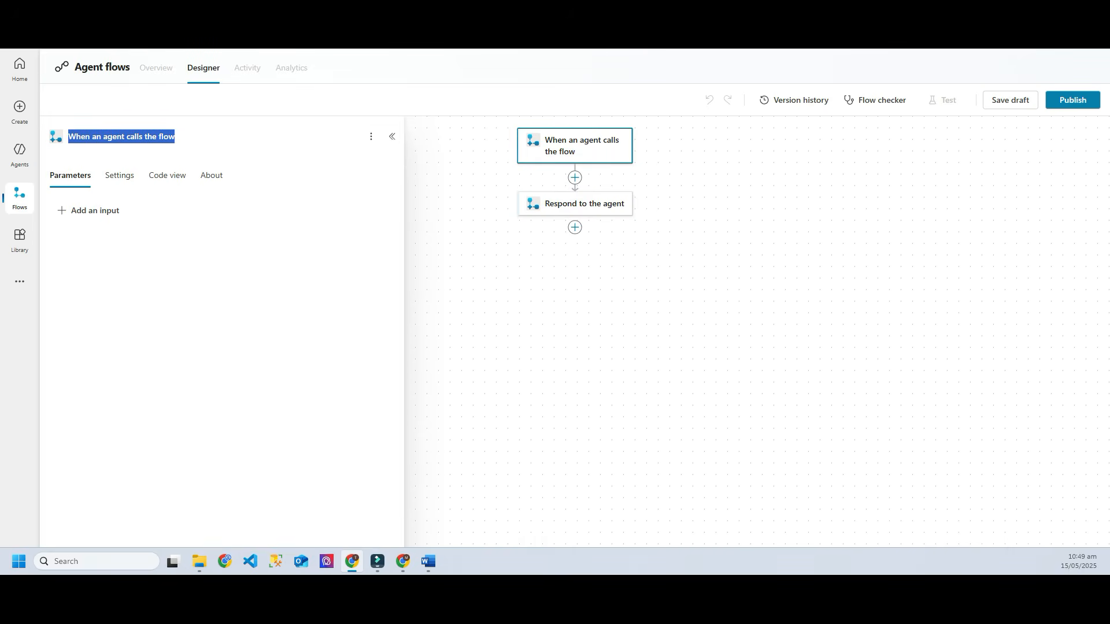
pyautogui.write('Send and ')
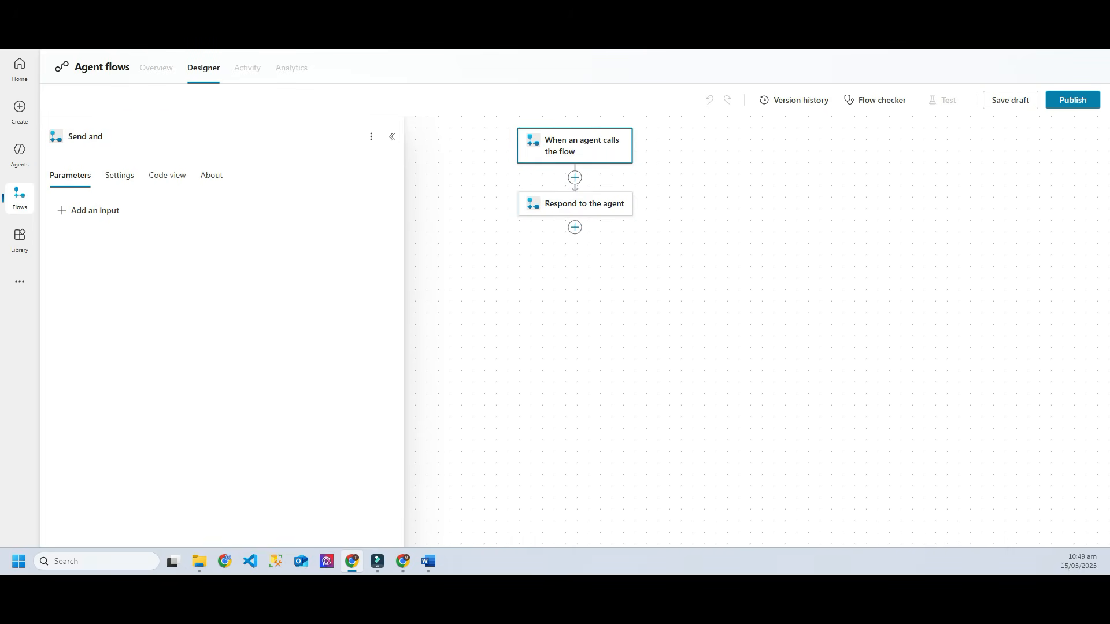
pyautogui.write('Email')
pyautogui.press('Return')
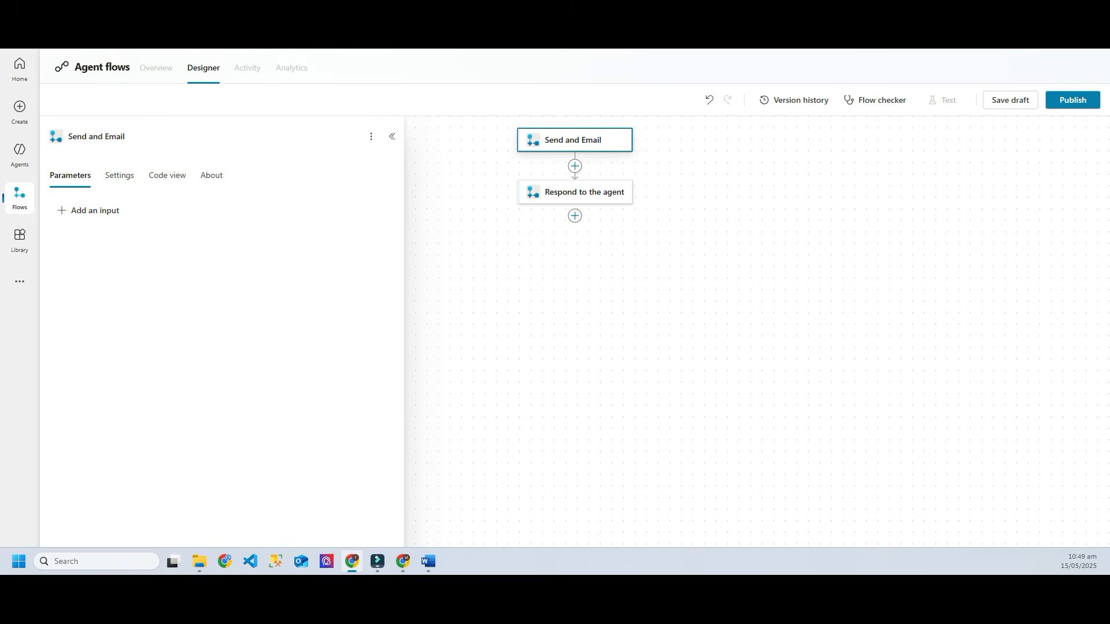
pyautogui.click(90, 211)
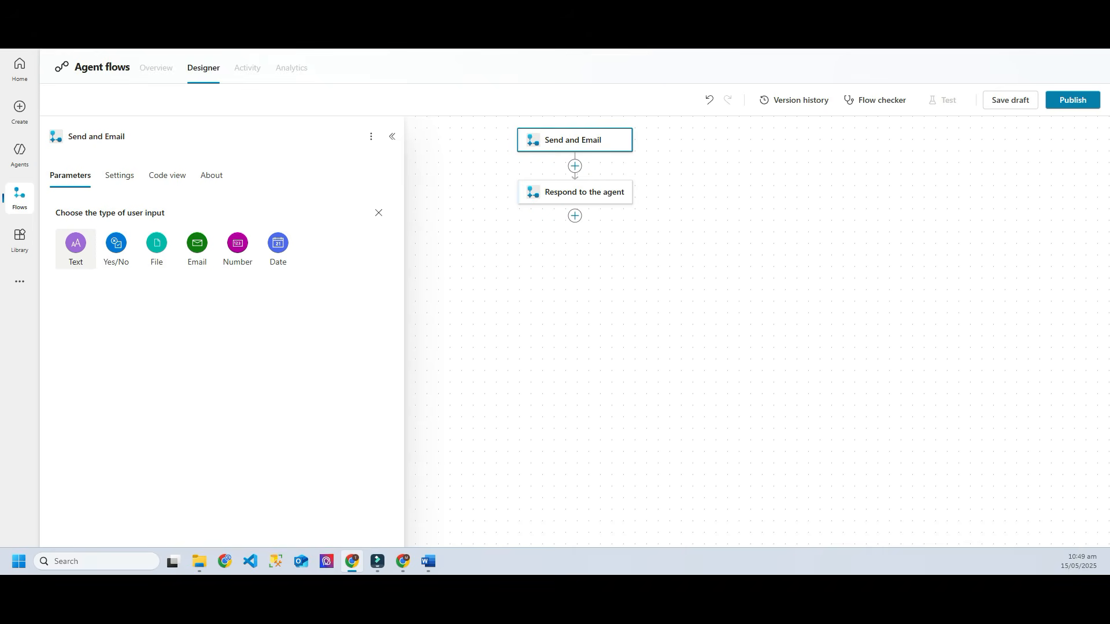
# Step: Add text inputs named OrderType and OrderChoice to the trigger
pyautogui.click(76, 249)
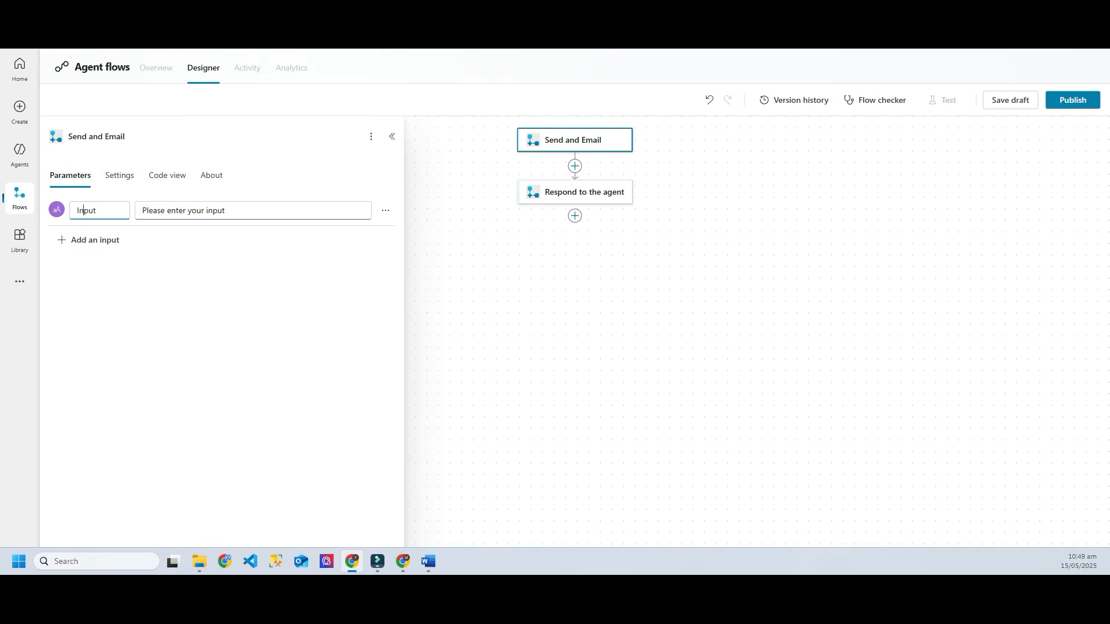
pyautogui.doubleClick(83, 210)
pyautogui.write('OrderType')
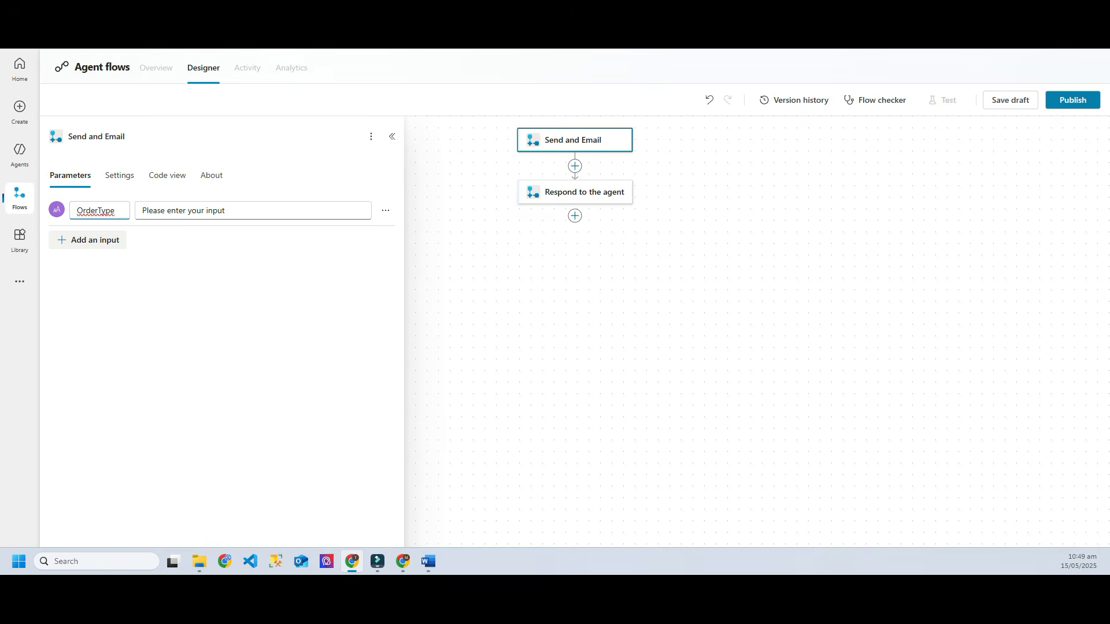
pyautogui.click(88, 240)
pyautogui.click(75, 274)
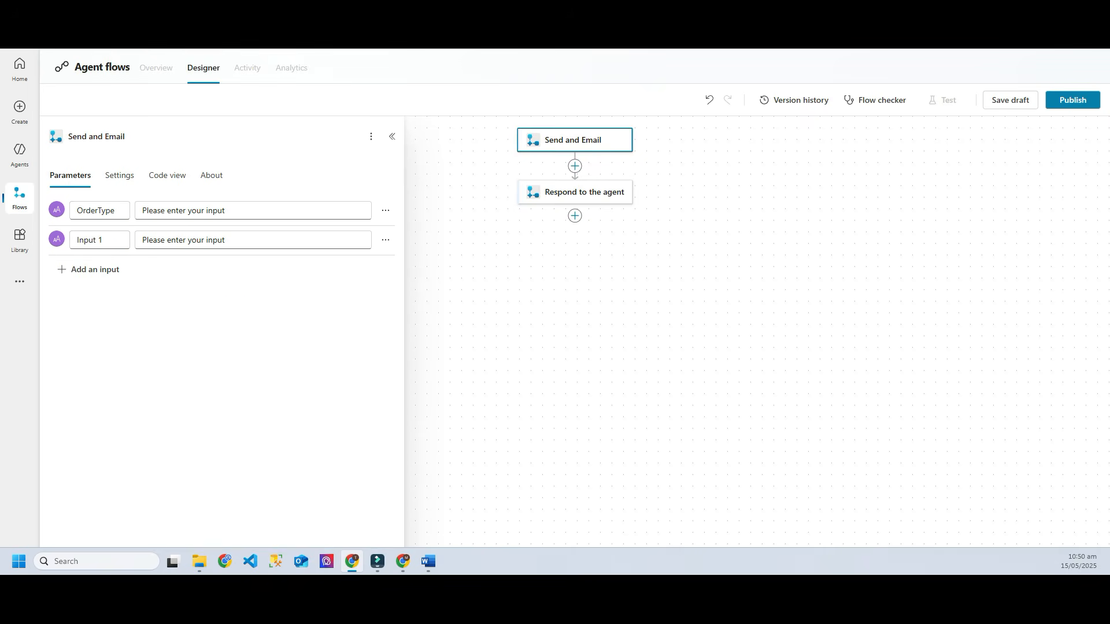
pyautogui.moveTo(107, 240); pyautogui.dragTo(74, 240)
pyautogui.write('OrderChoice')
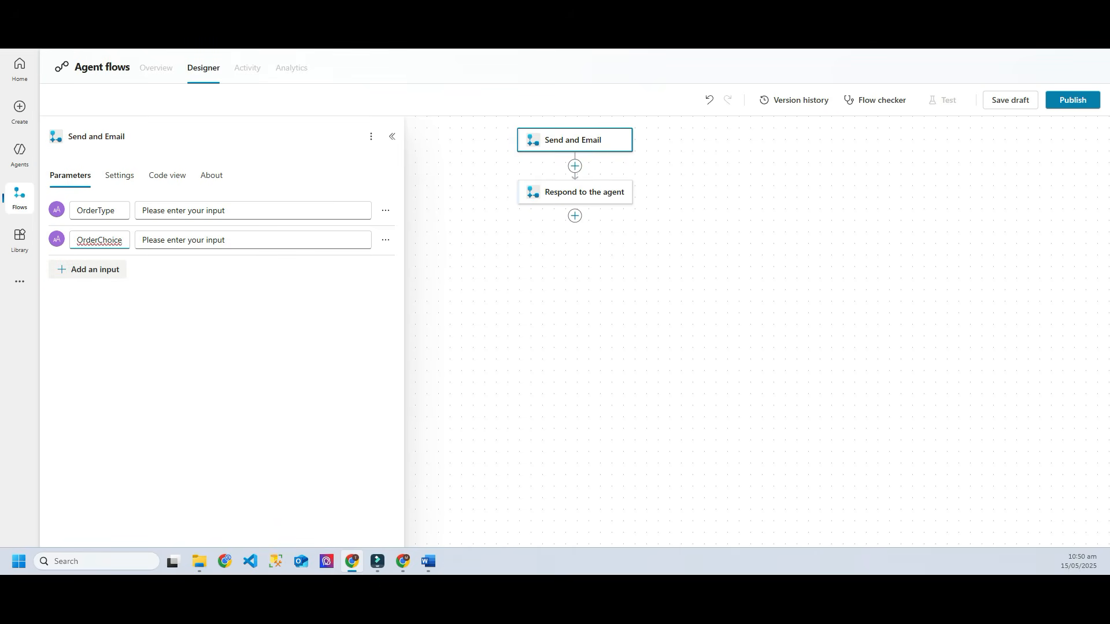
# Step: Add text inputs named Sauces, PortionSize and Name to the trigger
pyautogui.click(87, 270)
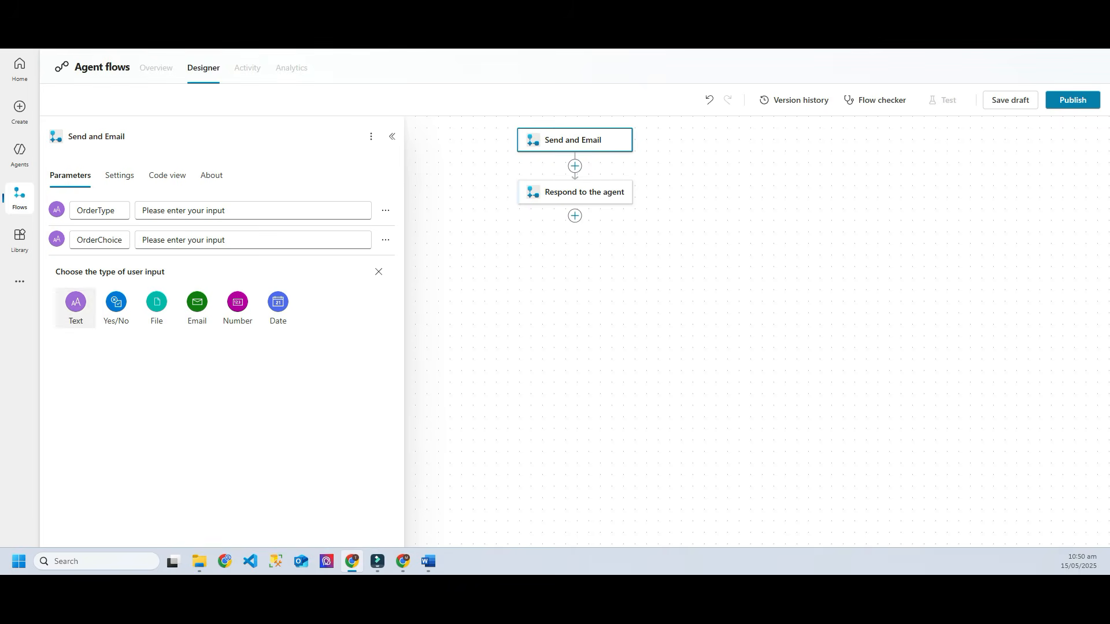
pyautogui.click(74, 304)
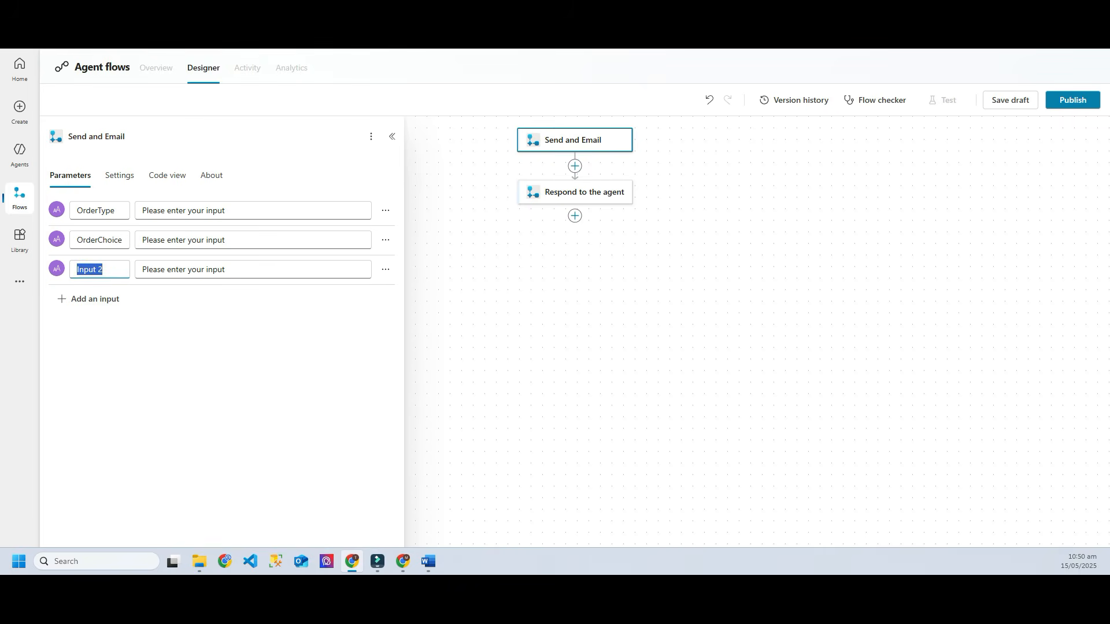
pyautogui.write('Sauces')
pyautogui.click(87, 299)
pyautogui.click(74, 329)
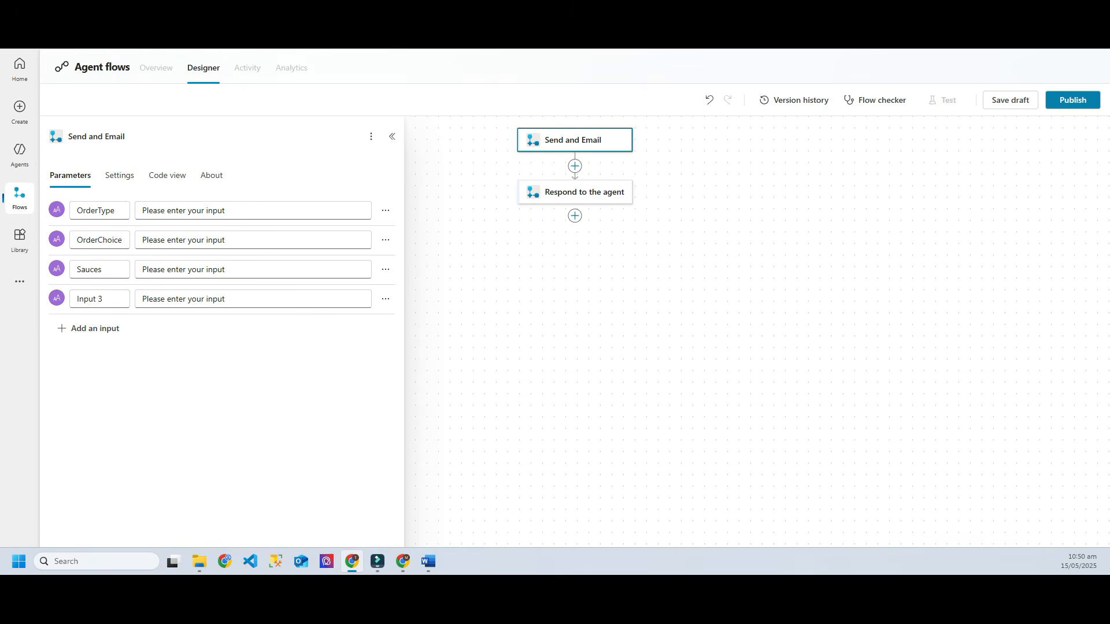
pyautogui.click(88, 299)
pyautogui.hotkey('ctrl', 'a')
pyautogui.write('PortionSize')
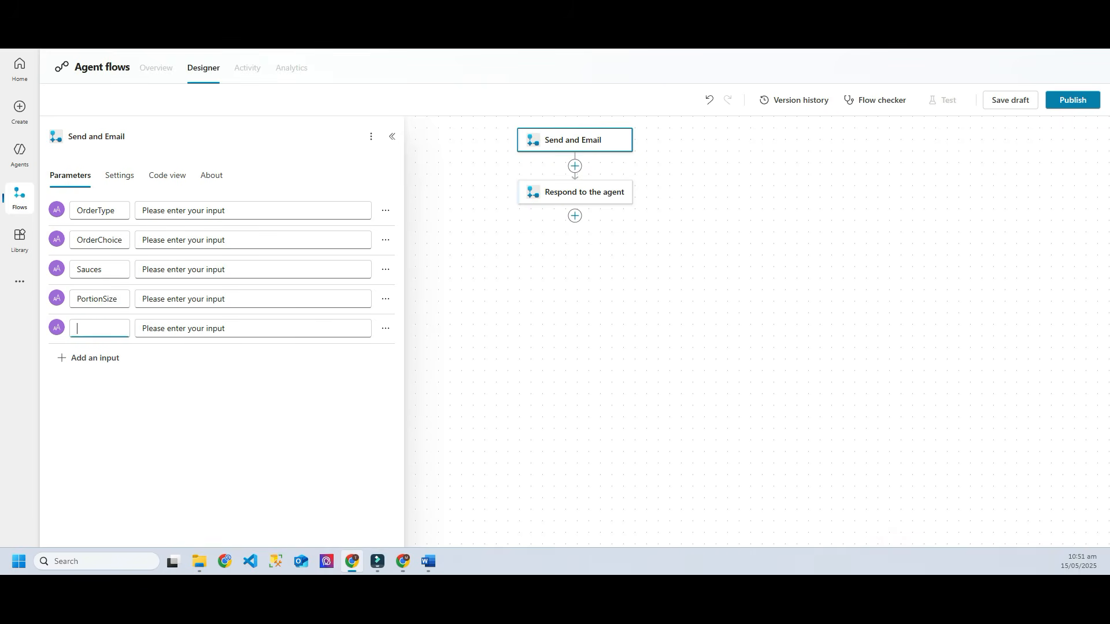
pyautogui.write('Name')
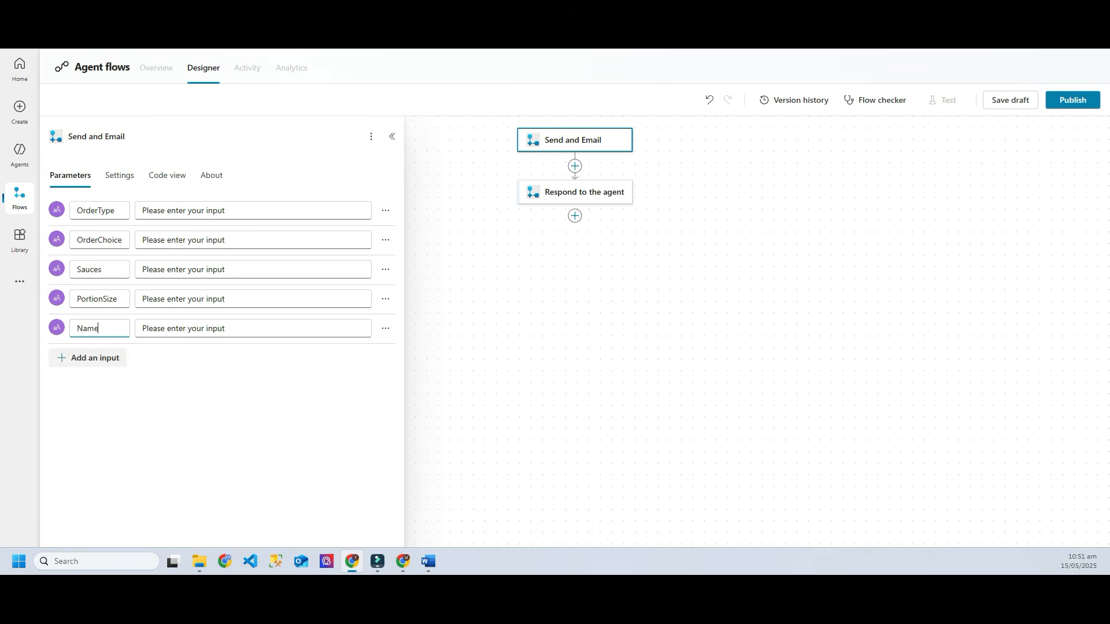
# Step: Insert an Office 365 Outlook 'Send an email (V2)' action after the Send and Email trigger
pyautogui.click(474, 347)
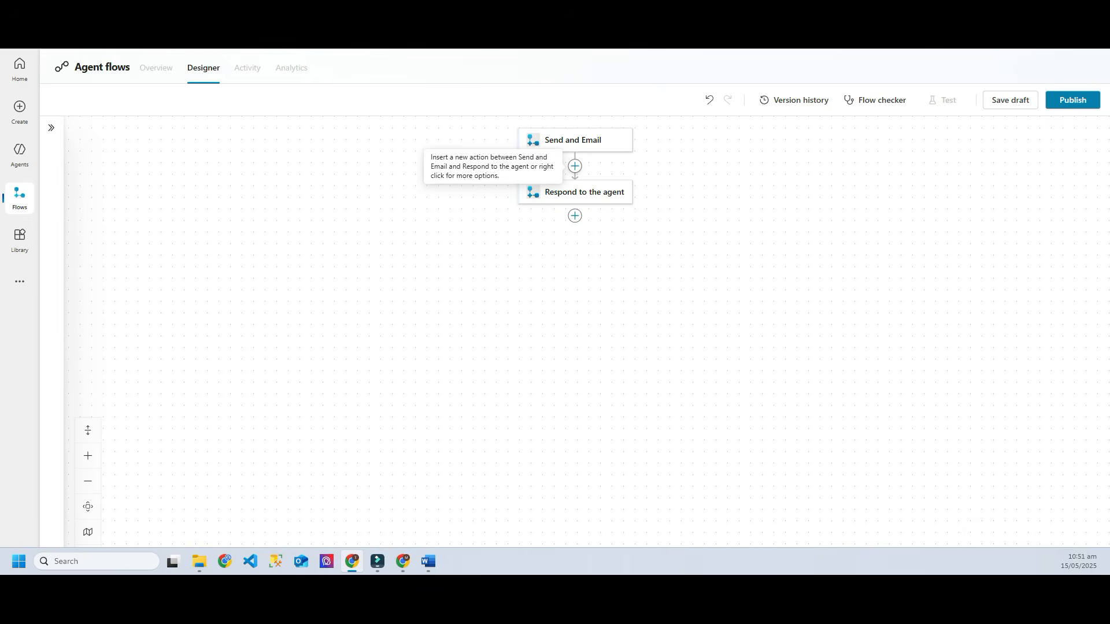
pyautogui.click(575, 166)
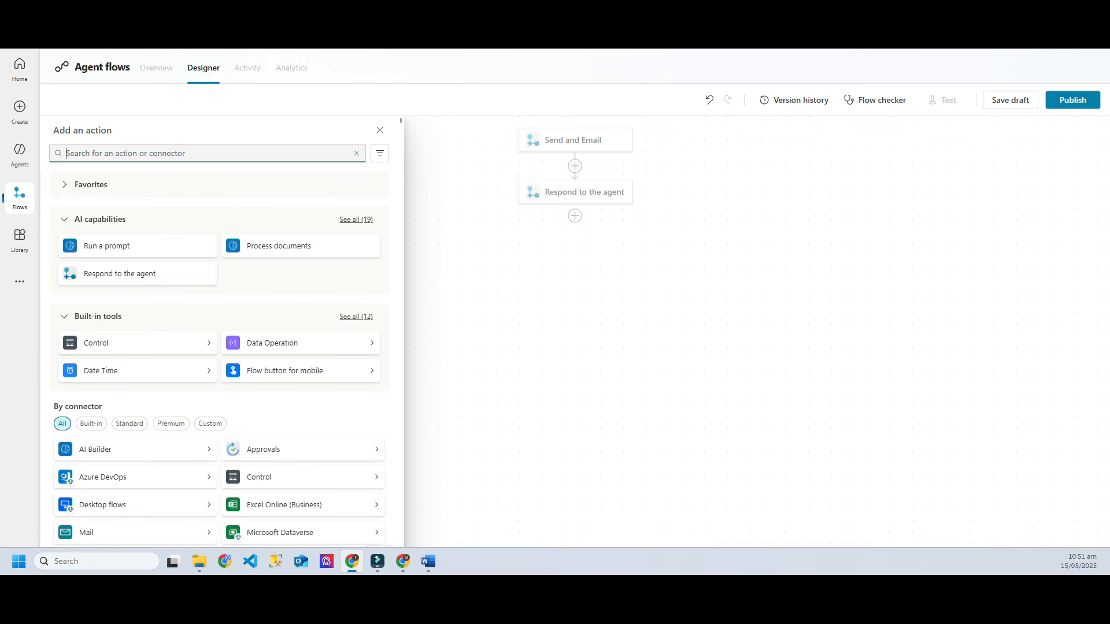
pyautogui.scroll(-4, 133, 320)
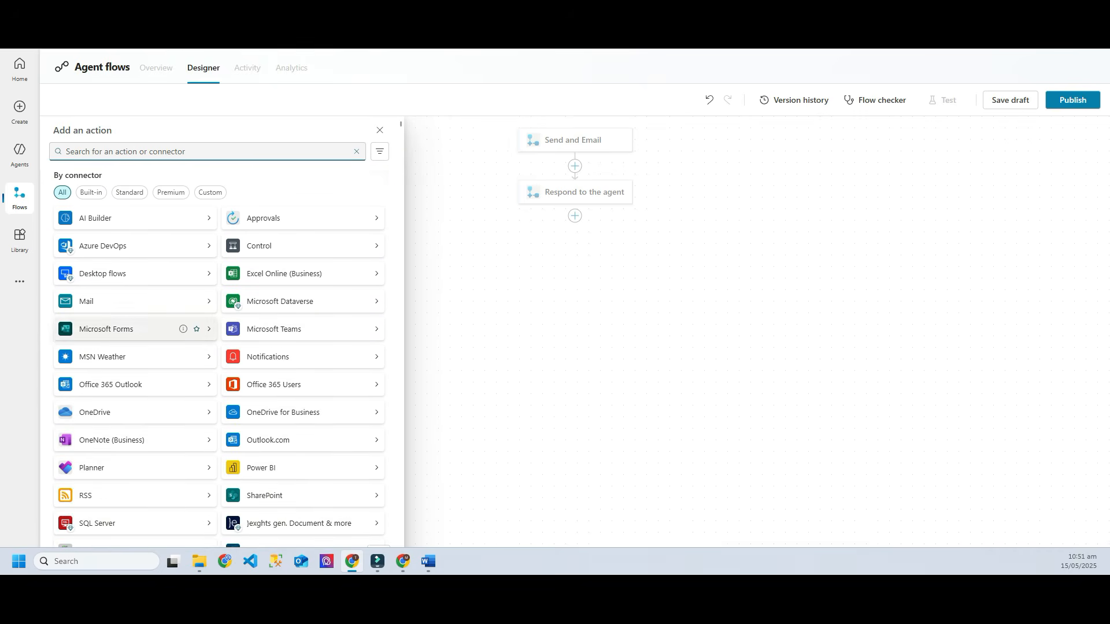
pyautogui.scroll(4, 133, 320)
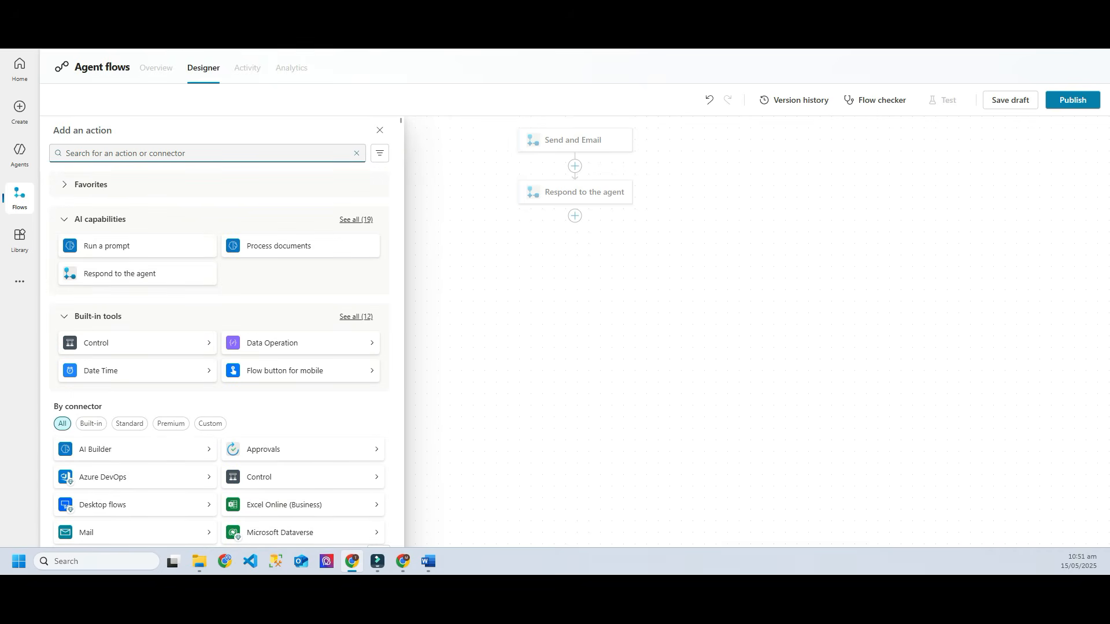
pyautogui.write('mail')
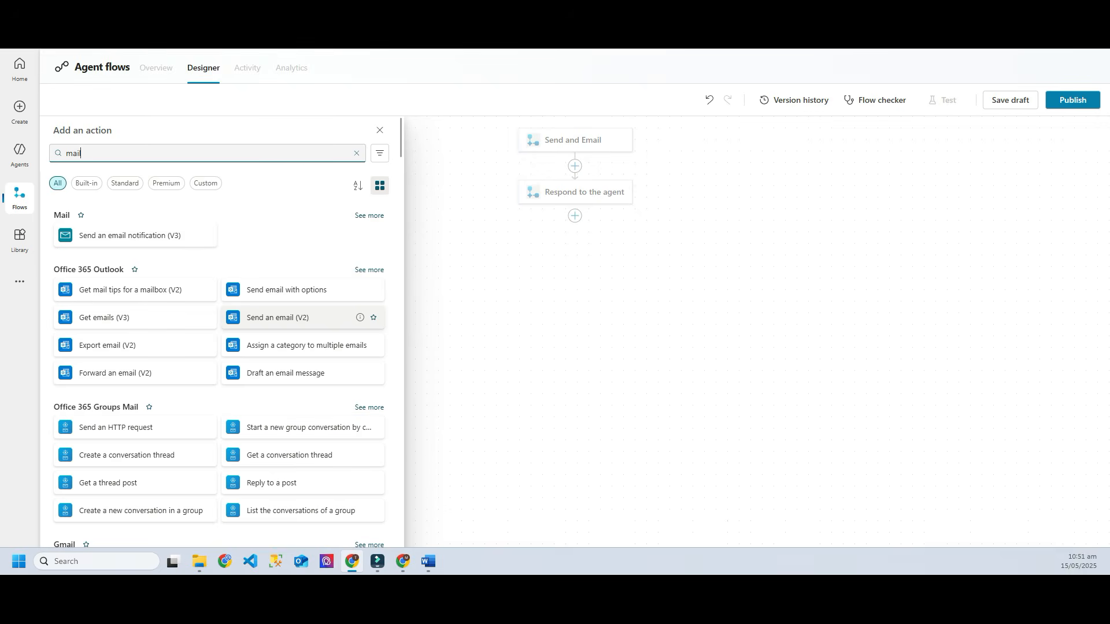
pyautogui.click(277, 317)
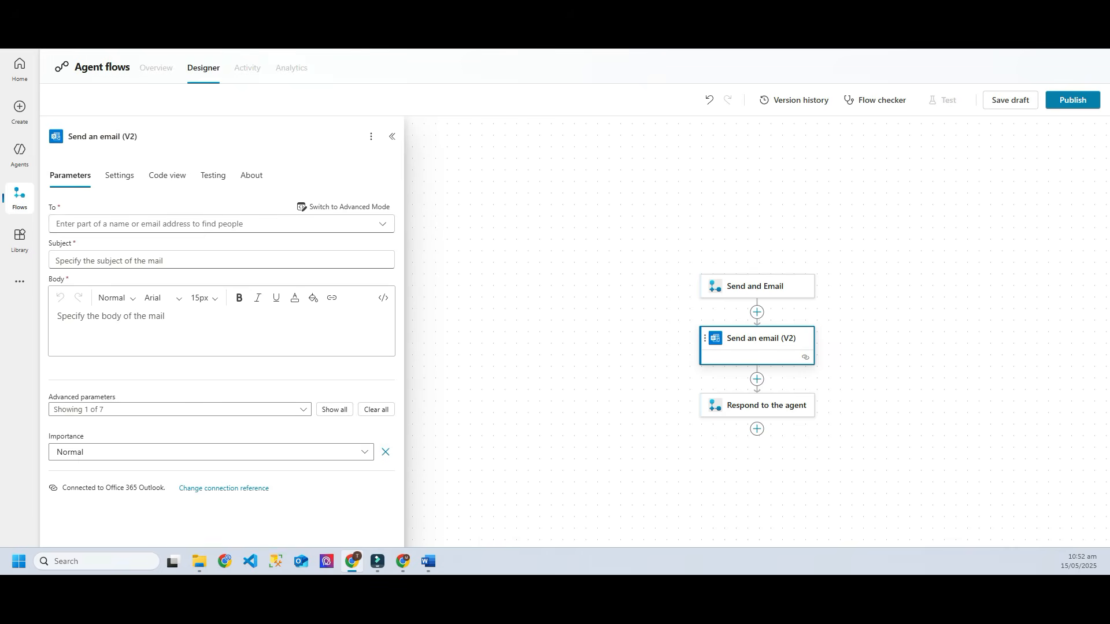
# Step: Address the email to the recipient's e-mail address
pyautogui.click(203, 223)
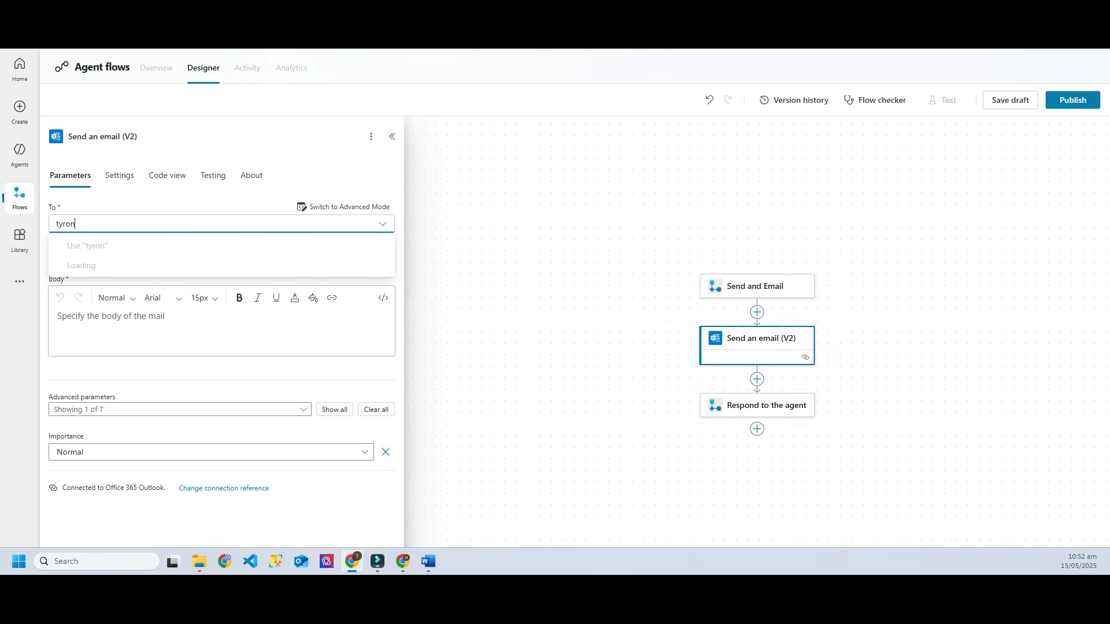
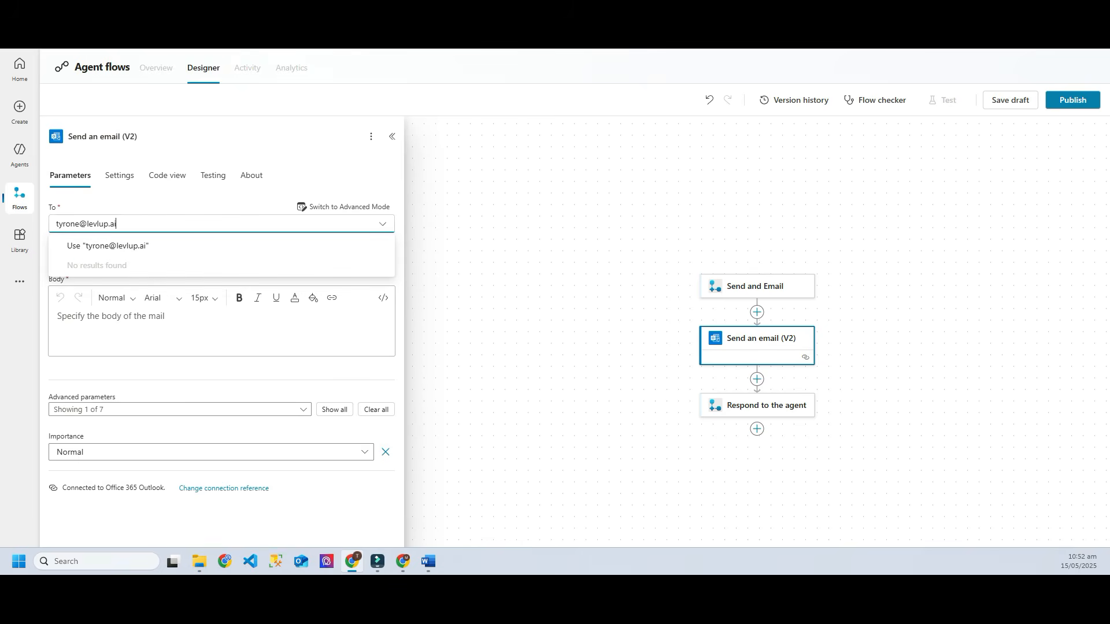
pyautogui.press('Return')
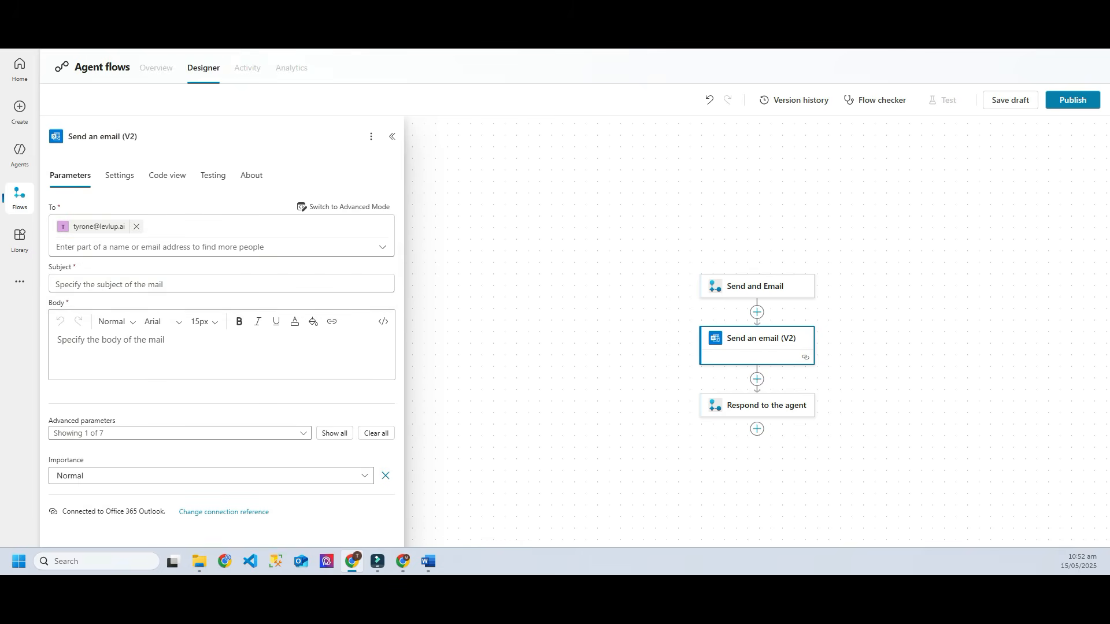
# Step: Set the email subject to 'New Order -' followed by the Name input
pyautogui.click(173, 284)
pyautogui.write('New ')
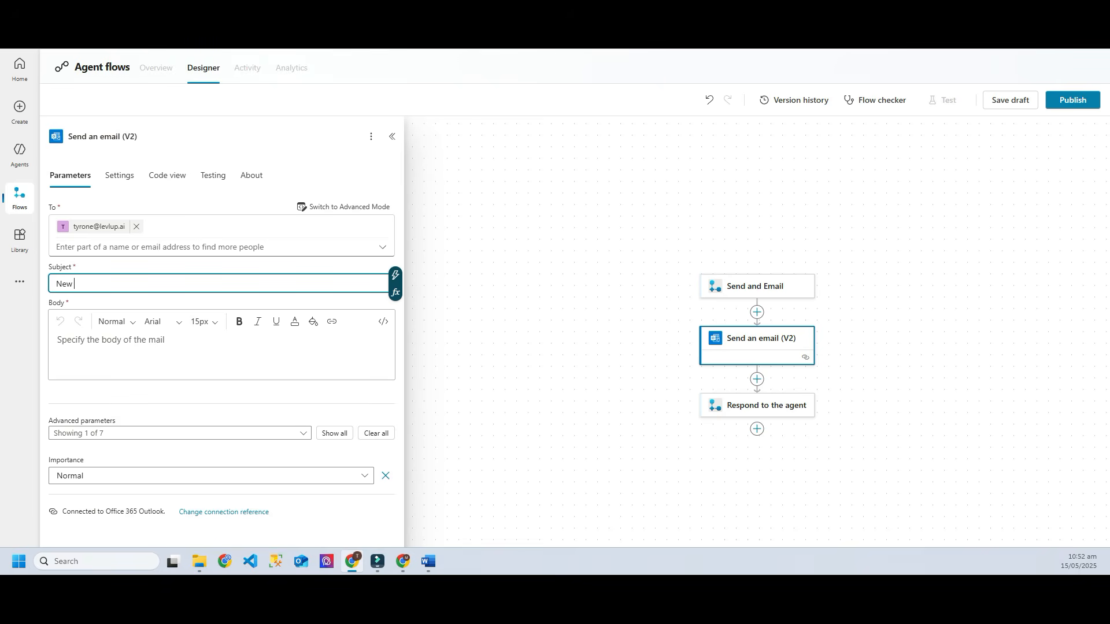
pyautogui.write('Order -')
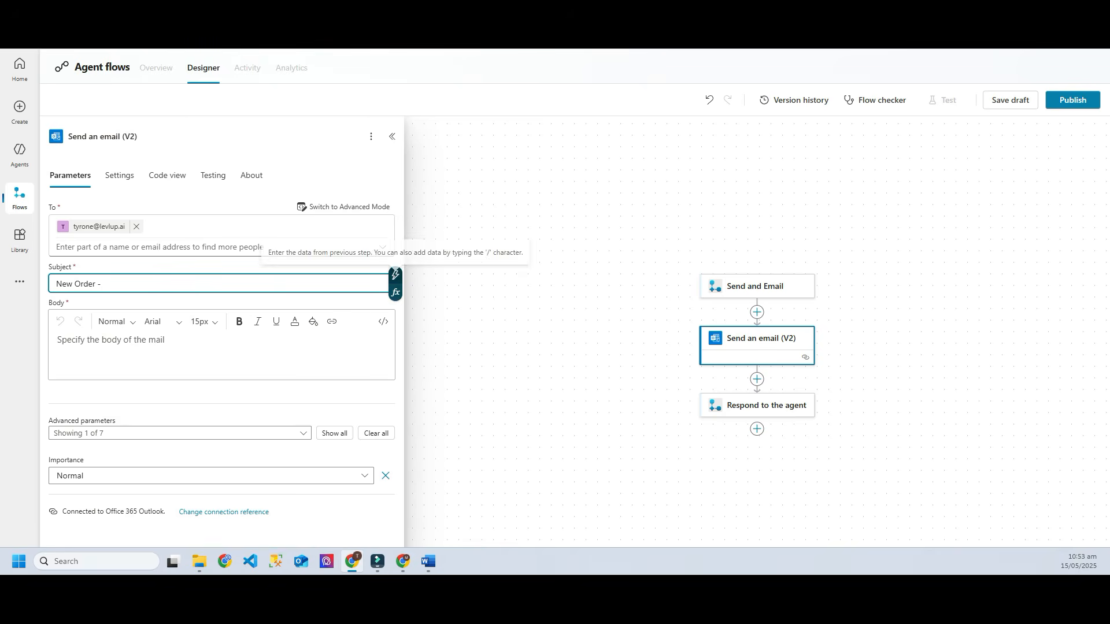
pyautogui.click(395, 276)
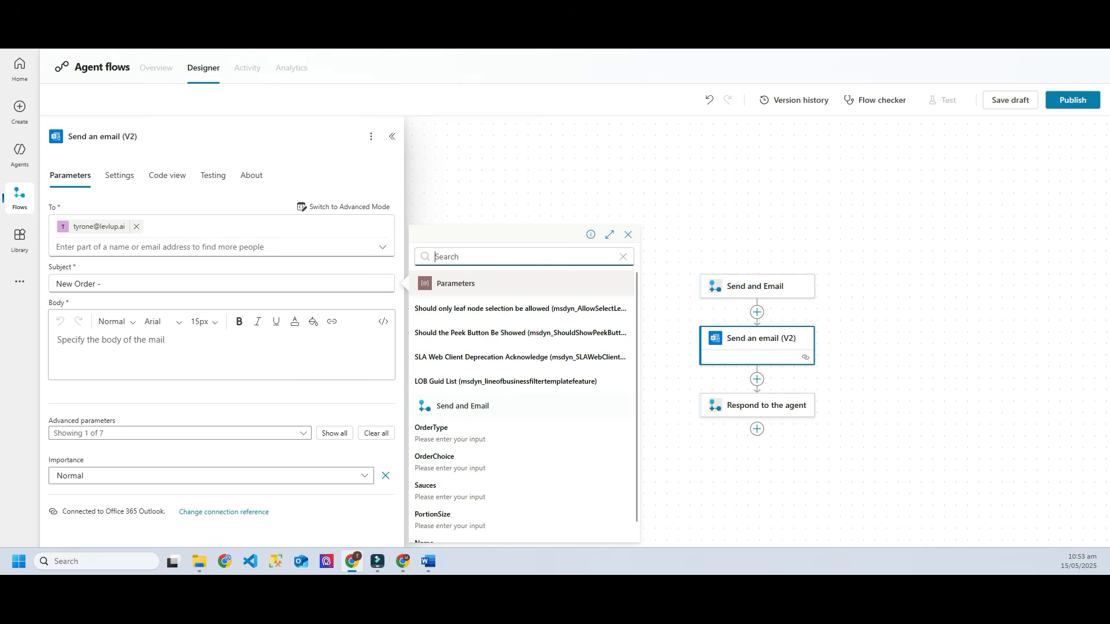
pyautogui.scroll(-1, 520, 404)
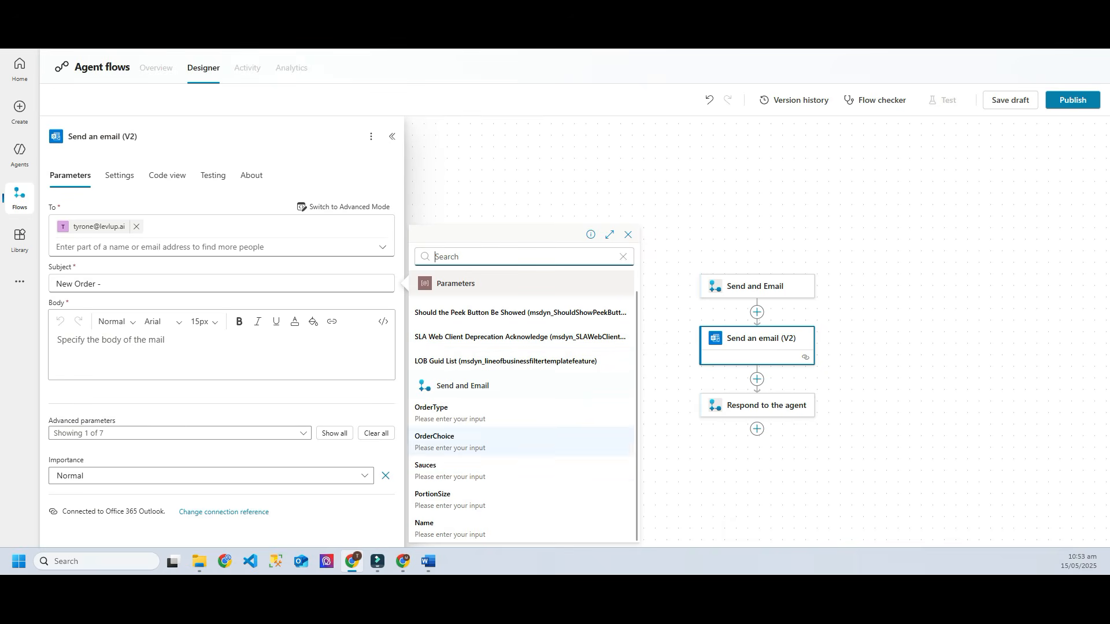
pyautogui.click(439, 527)
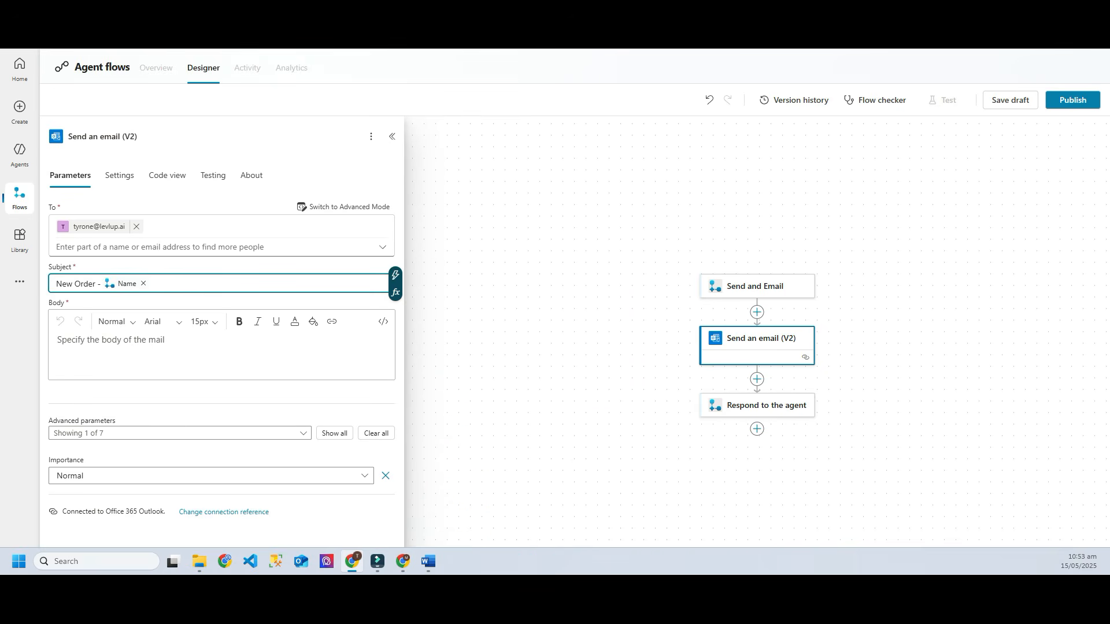
# Step: Begin the body with 'Customer' Name 'has ordered for' OrderType, then 'They would like:'
pyautogui.click(156, 350)
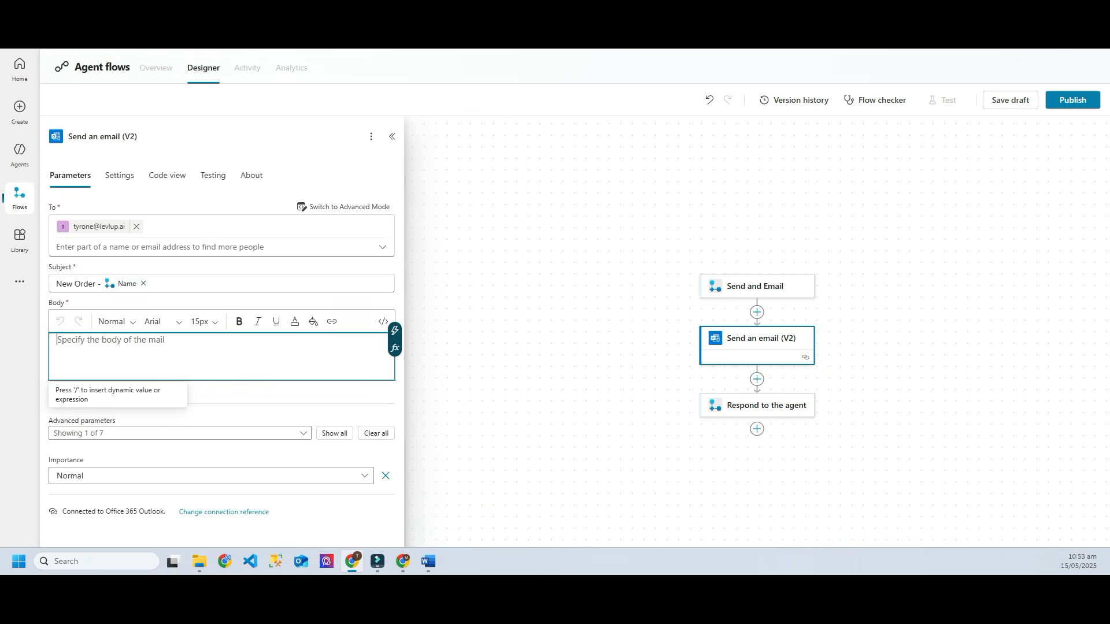
pyautogui.write('Customer')
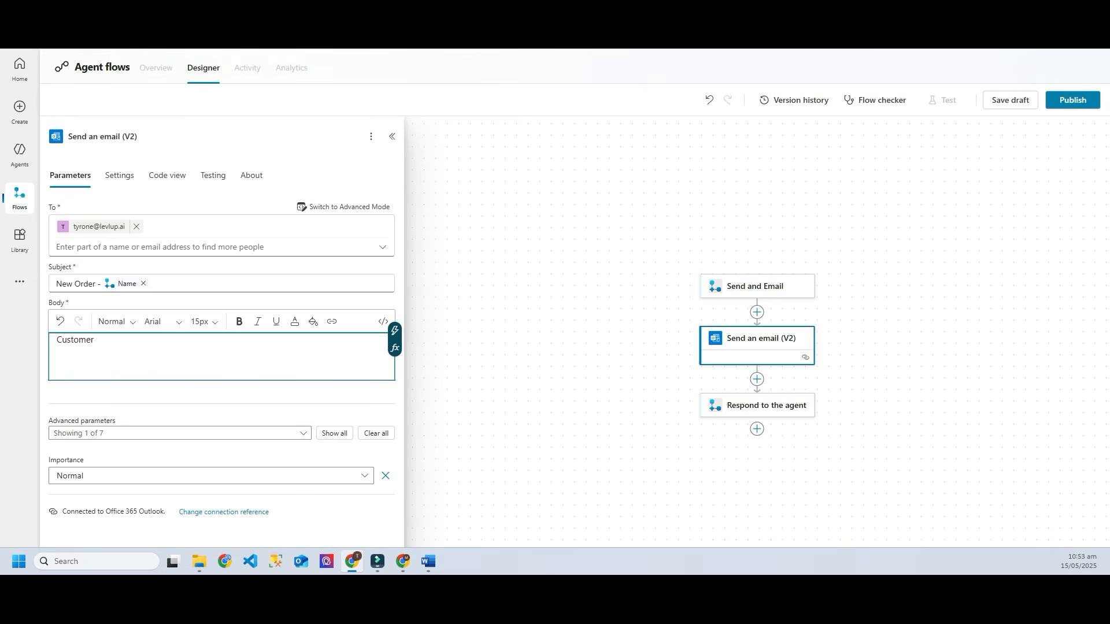
pyautogui.click(395, 330)
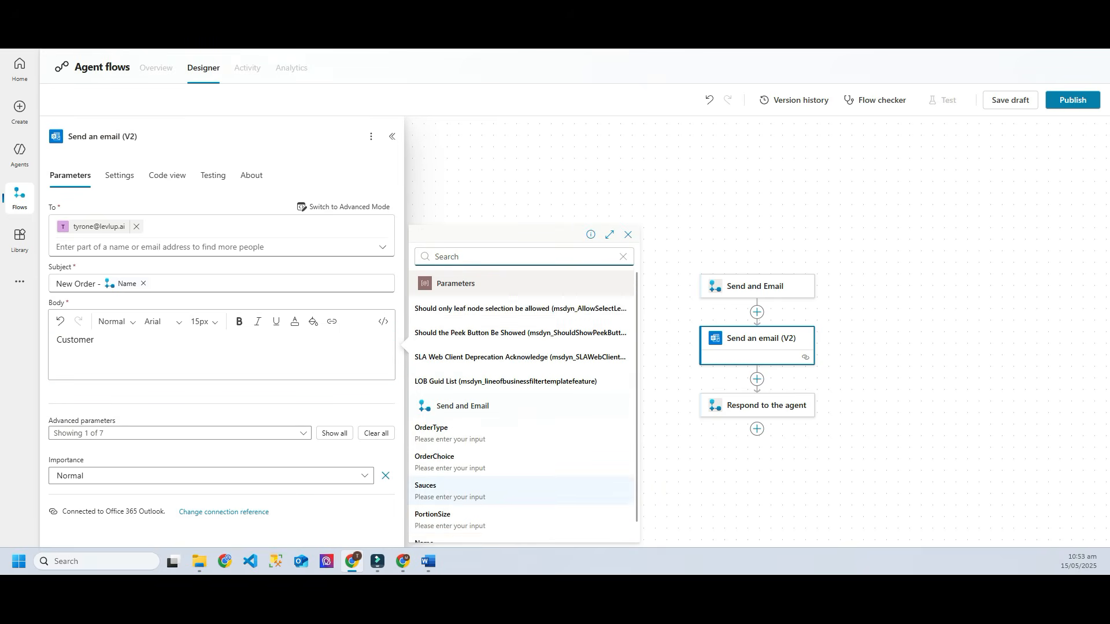
pyautogui.click(439, 528)
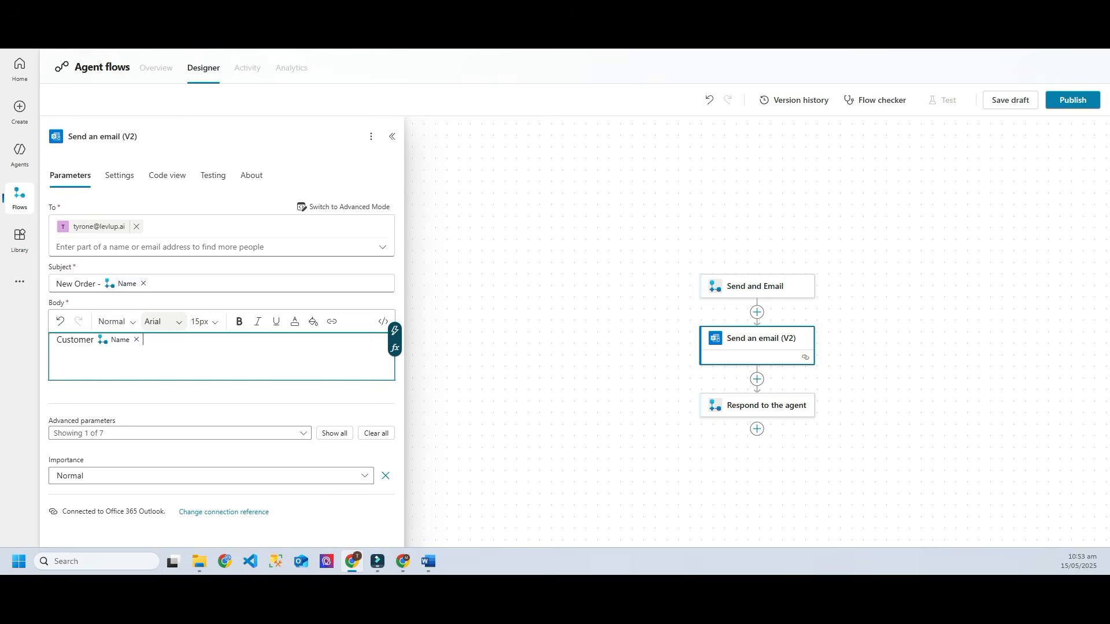
pyautogui.write('has ordered for')
pyautogui.click(395, 331)
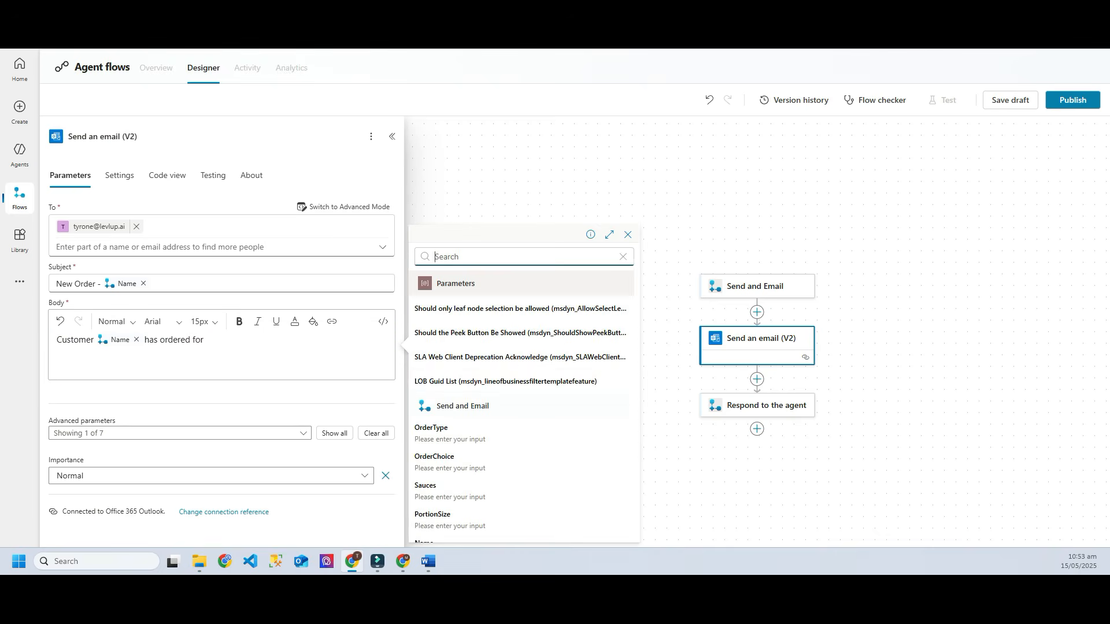
pyautogui.click(432, 428)
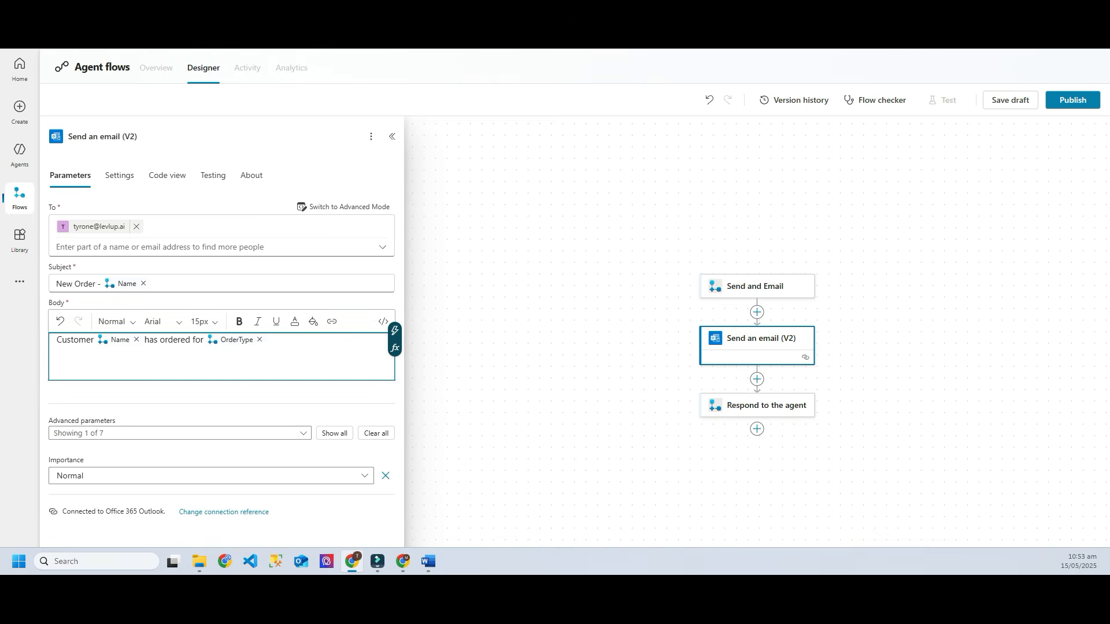
pyautogui.press('Return')
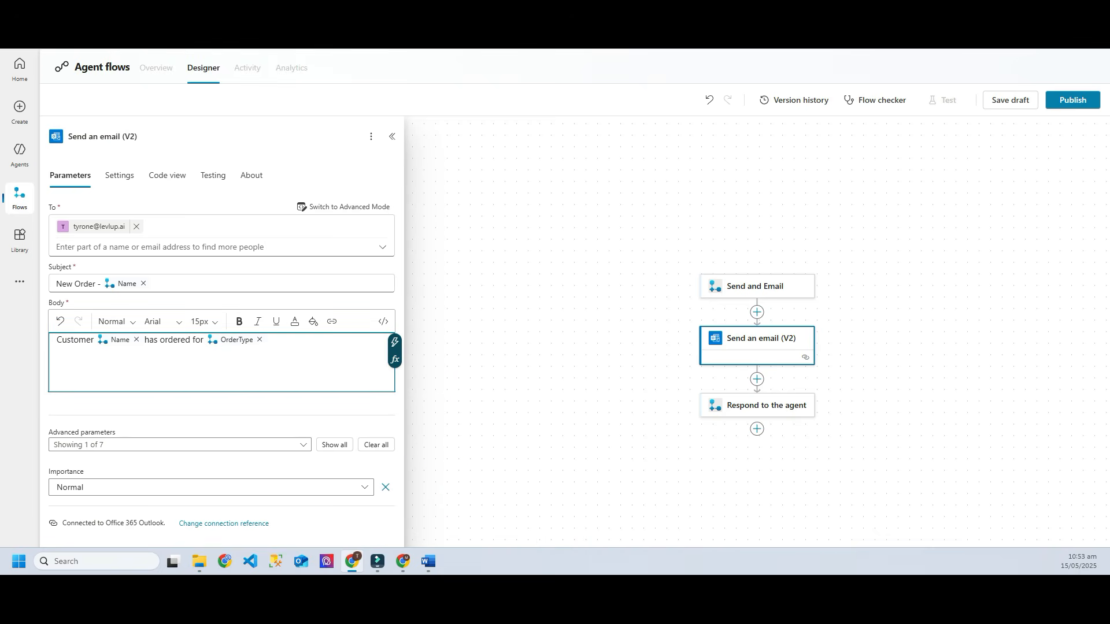
pyautogui.write('They would like:')
# Step: List OrderChoice, PortionSize and Sauces on separate lines of the body
pyautogui.press('Return')
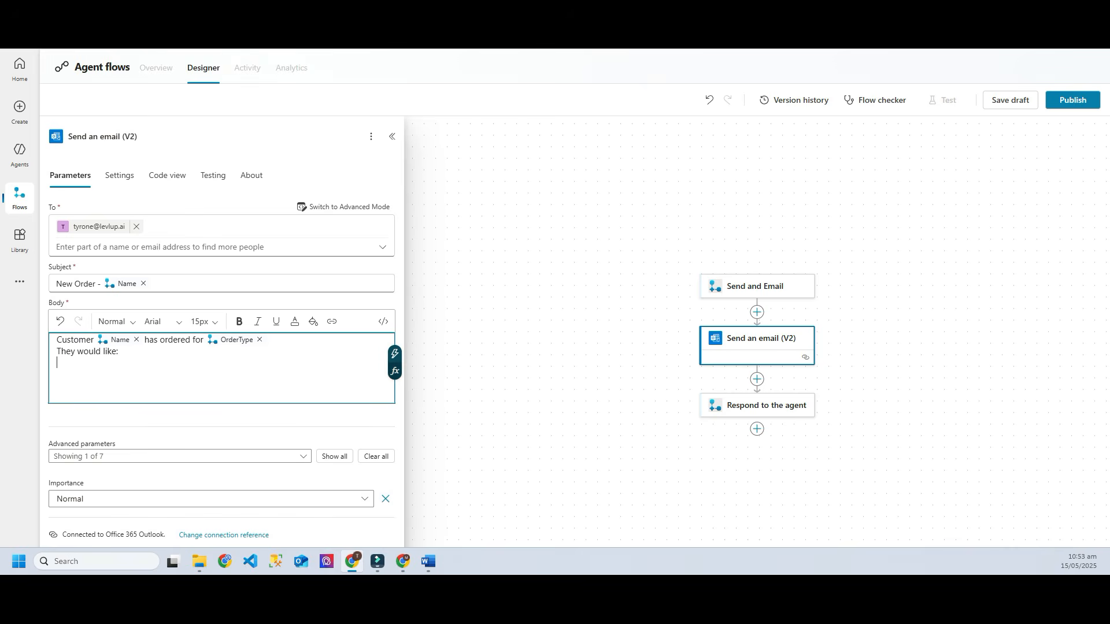
pyautogui.click(395, 354)
pyautogui.scroll(-1, 520, 439)
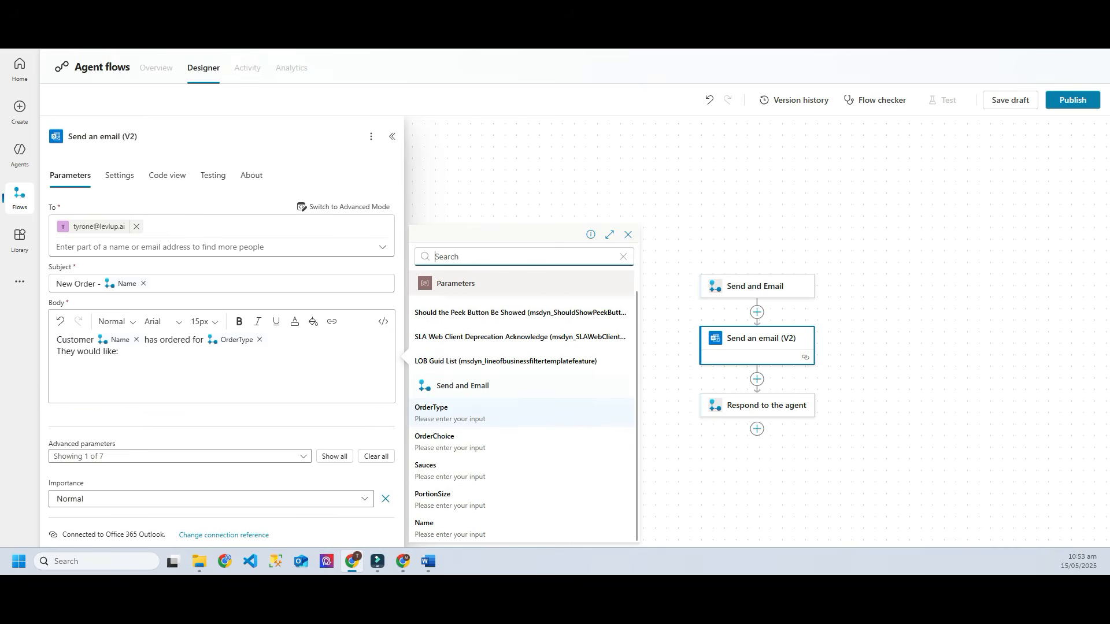
pyautogui.click(451, 442)
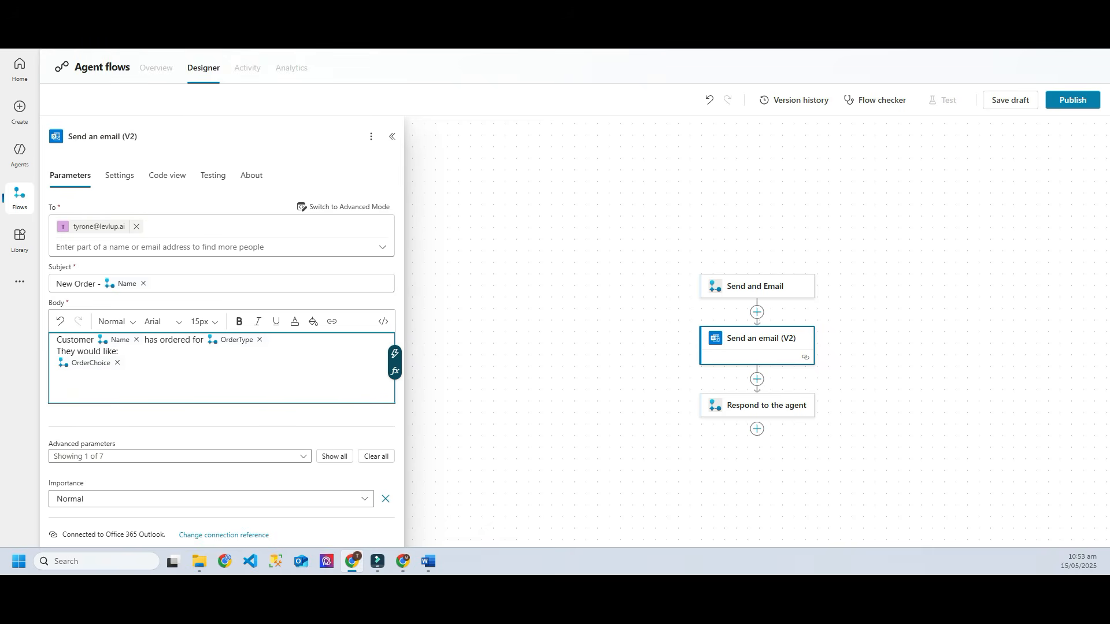
pyautogui.press('Return')
pyautogui.click(395, 365)
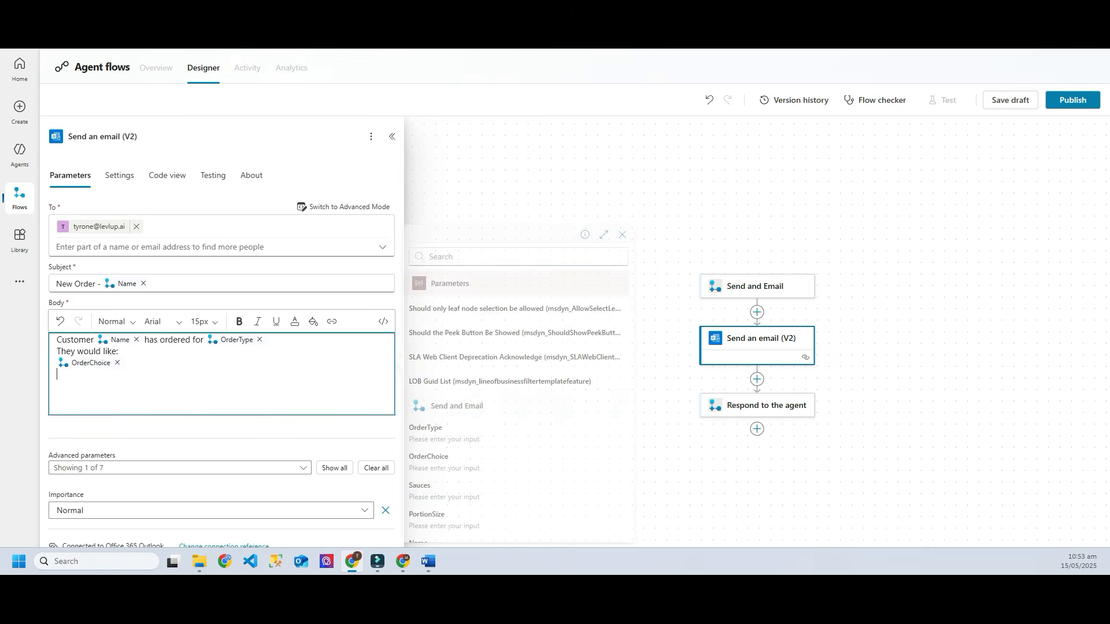
pyautogui.scroll(-1, 462, 491)
pyautogui.click(451, 499)
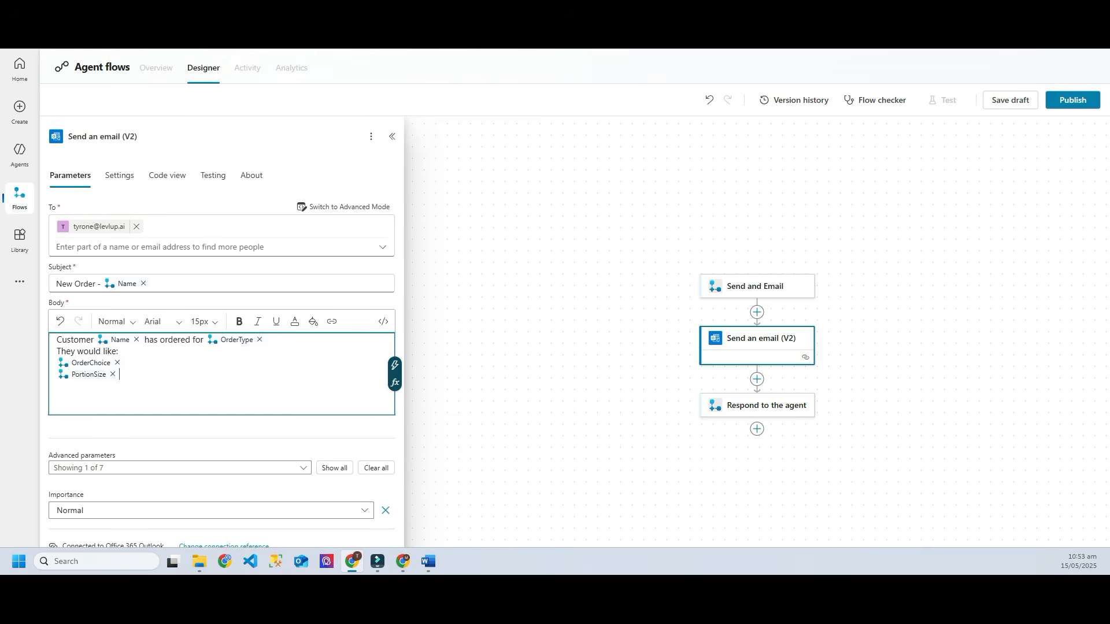
pyautogui.press('Return')
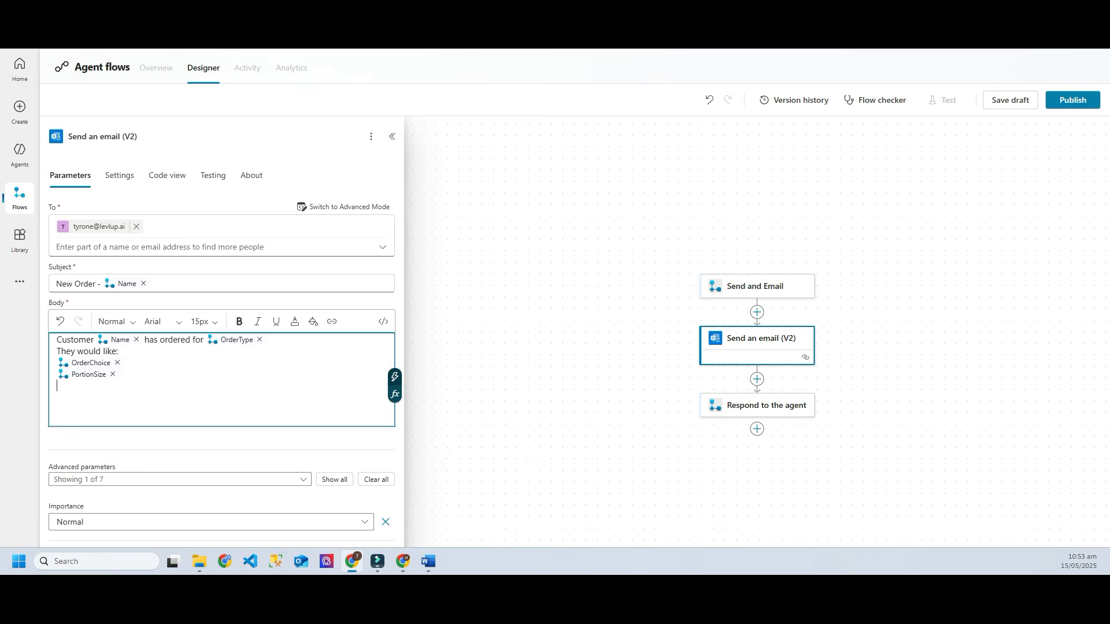
pyautogui.click(395, 377)
pyautogui.click(451, 490)
pyautogui.press('Return')
pyautogui.press('Return')
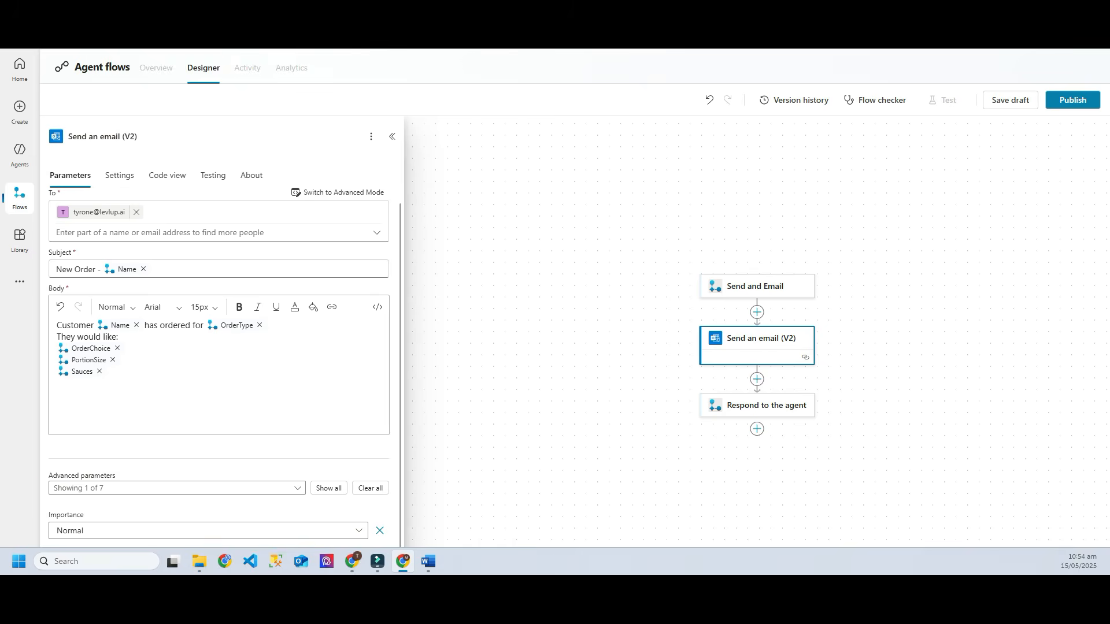
# Step: Close the email step without adding any optional parameters
pyautogui.click(177, 489)
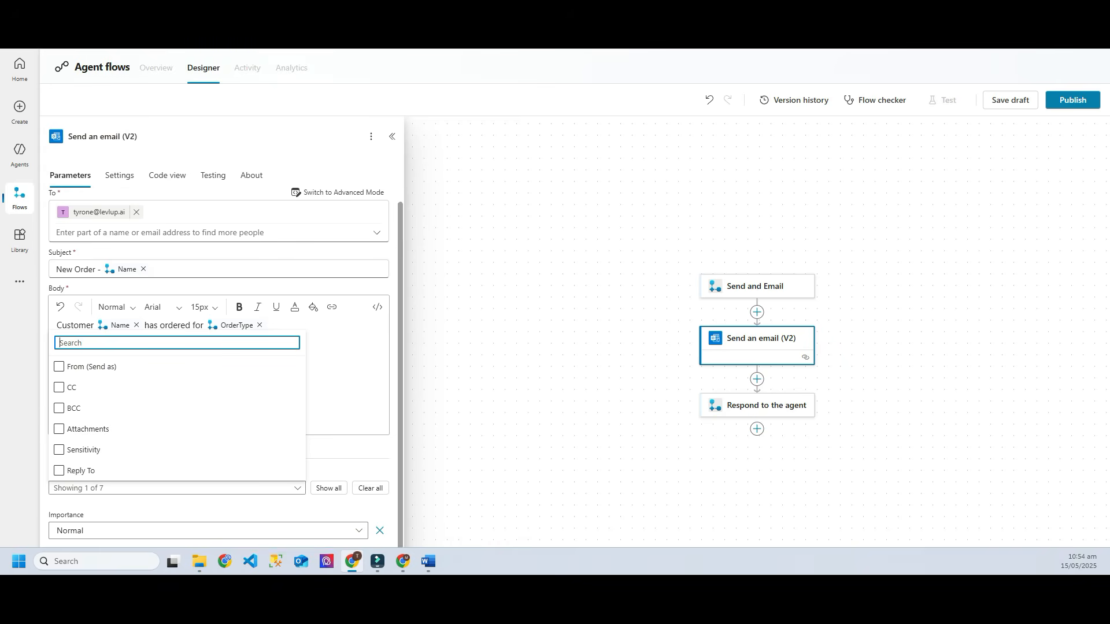
pyautogui.press('Escape')
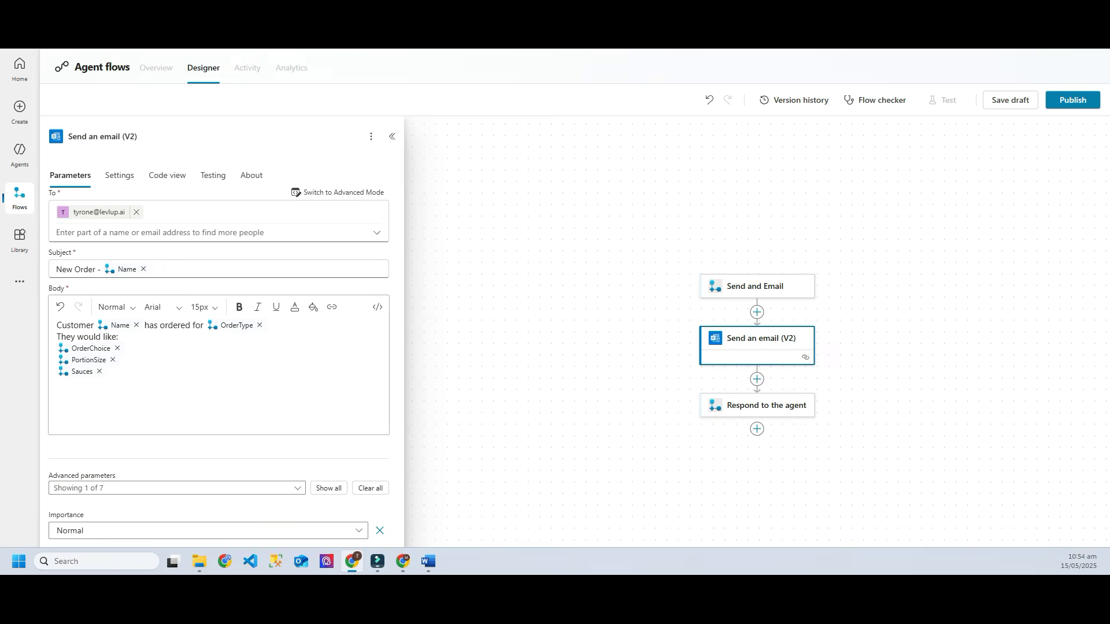
pyautogui.click(613, 376)
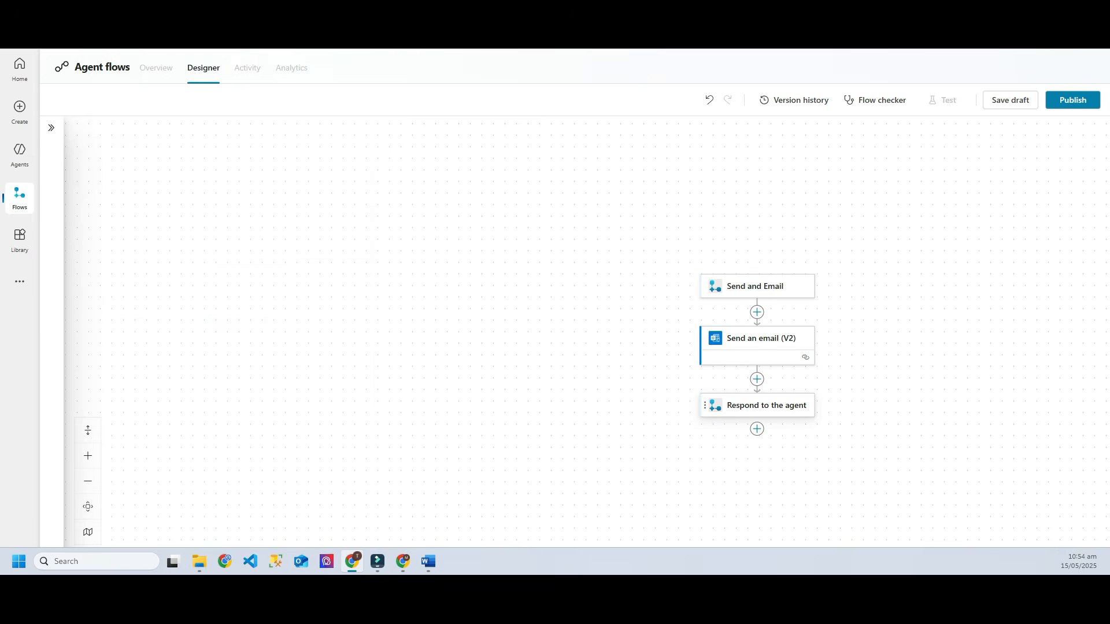
# Step: Add a text output named Output with value 'Thanks for the Order, Chef has it on hand!'
pyautogui.click(757, 406)
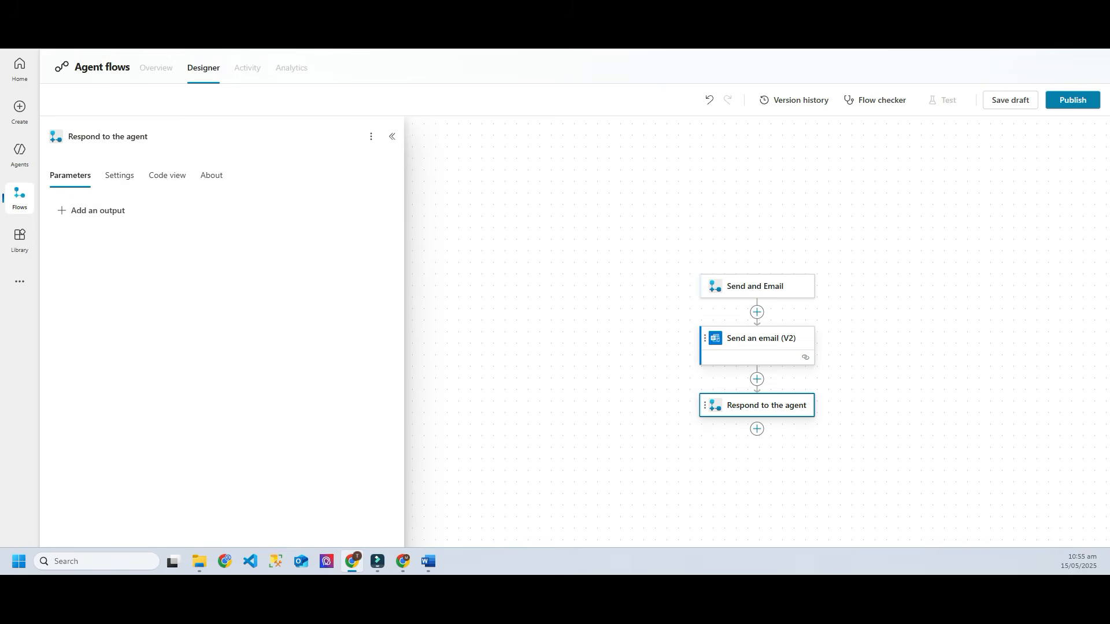
pyautogui.click(403, 561)
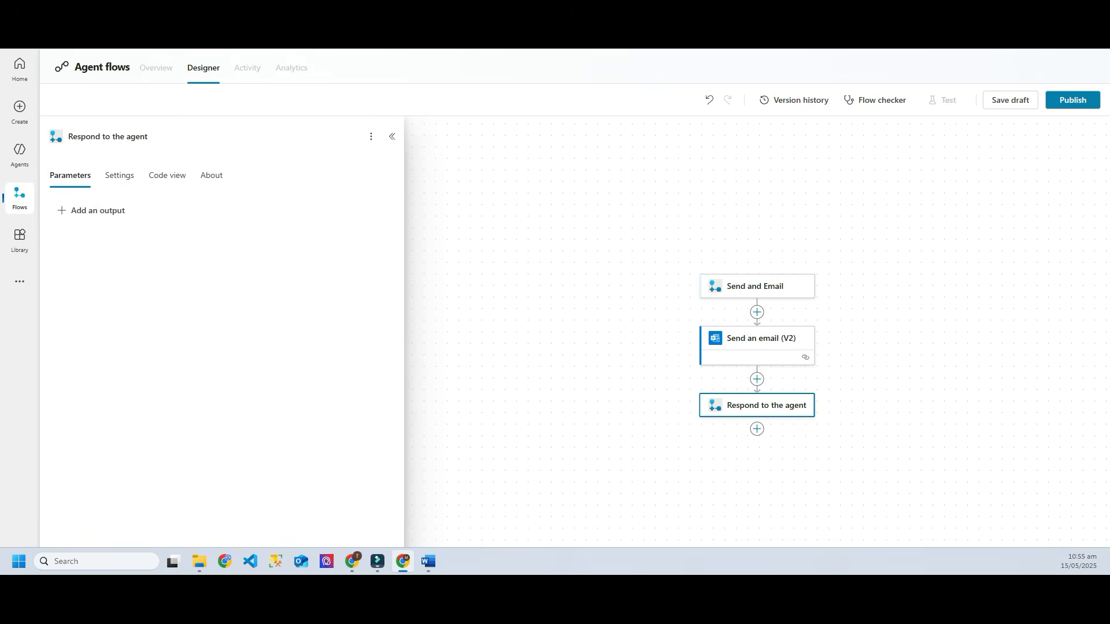
pyautogui.click(91, 211)
pyautogui.click(75, 241)
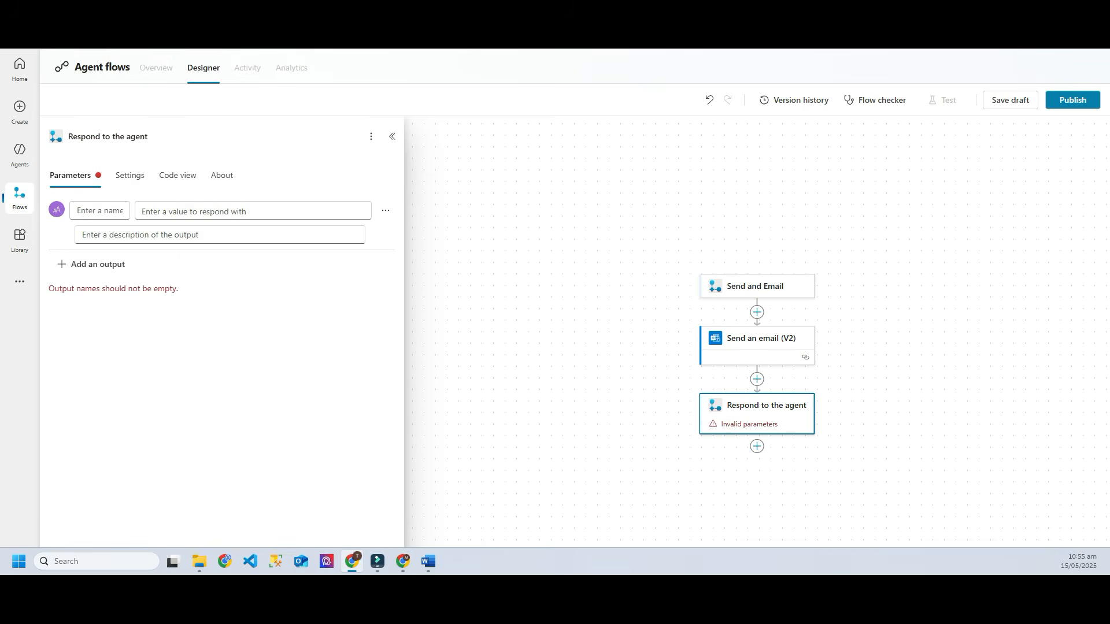
pyautogui.click(99, 210)
pyautogui.write('Output')
pyautogui.press('Tab')
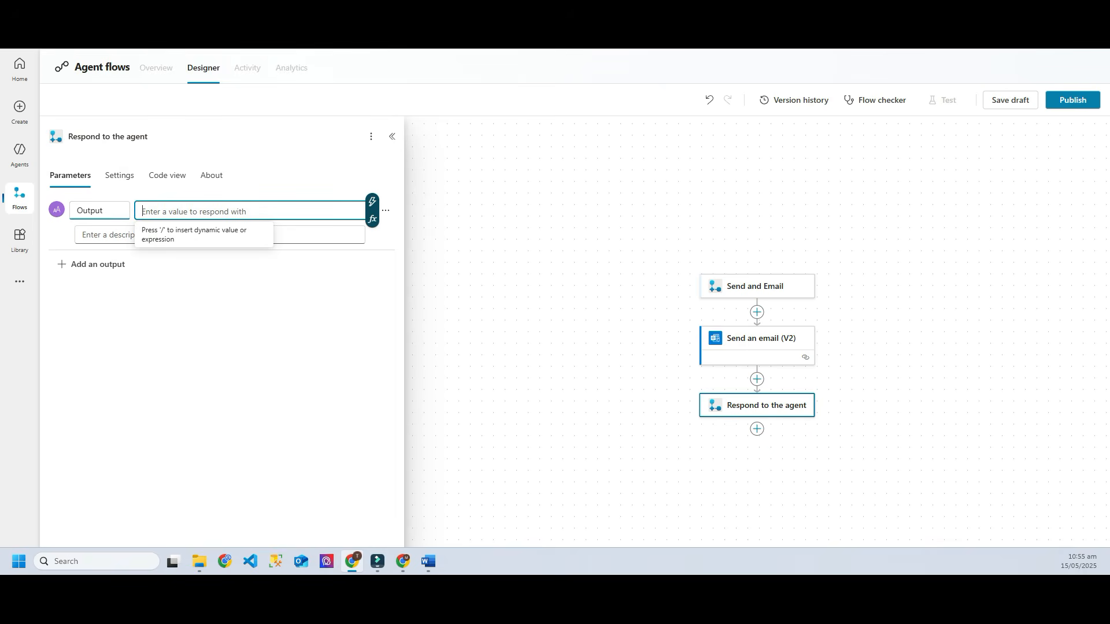
pyautogui.write('Thank')
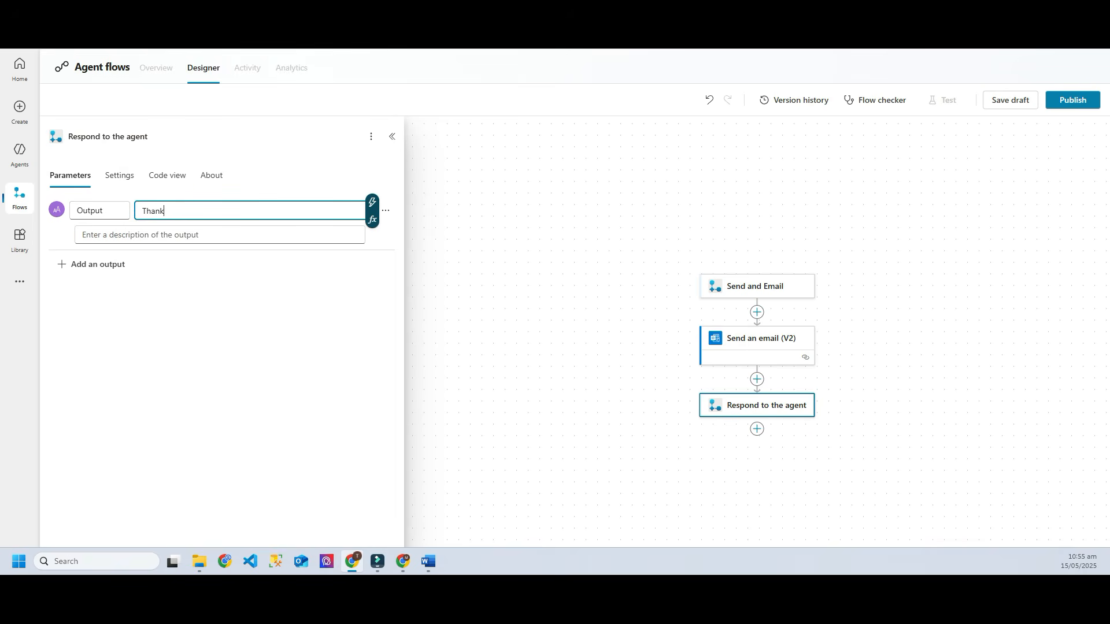
pyautogui.write('s for the Order, Chef has it in')
pyautogui.press('BackSpace')
pyautogui.press('BackSpace')
pyautogui.write('on hand, c')
pyautogui.press('BackSpace')
pyautogui.press('BackSpace')
pyautogui.press('BackSpace')
# Step: Close the response settings and review the email and Respond to the agent steps
pyautogui.click(392, 136)
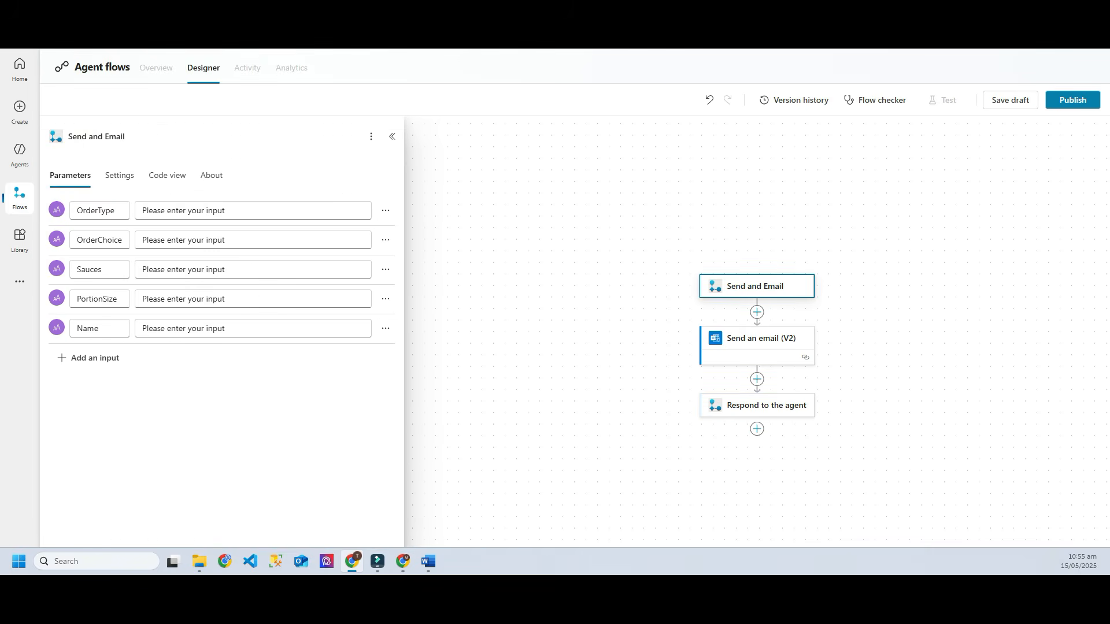
pyautogui.click(757, 339)
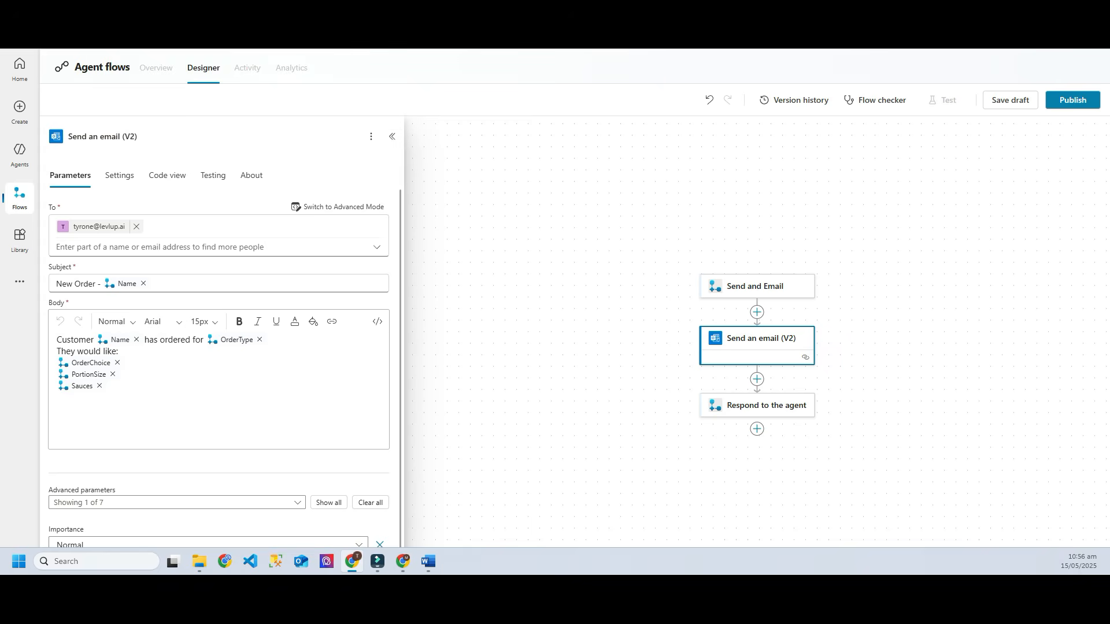
pyautogui.click(757, 405)
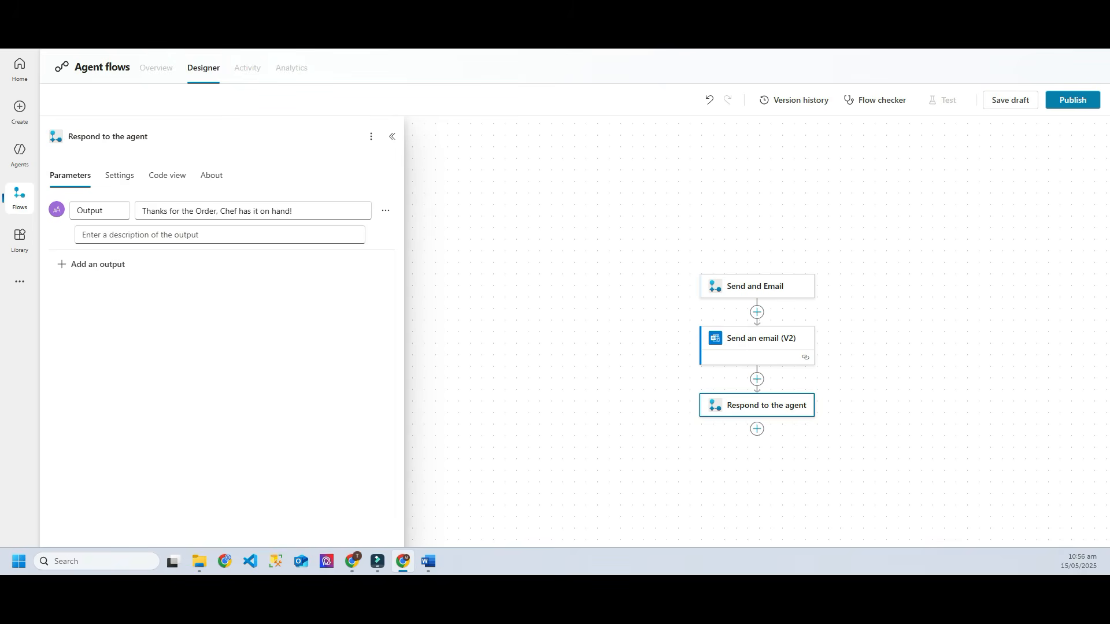
# Step: Save the agent flow as a draft, publish it, and go back to the agent
pyautogui.click(1010, 100)
pyautogui.click(1073, 100)
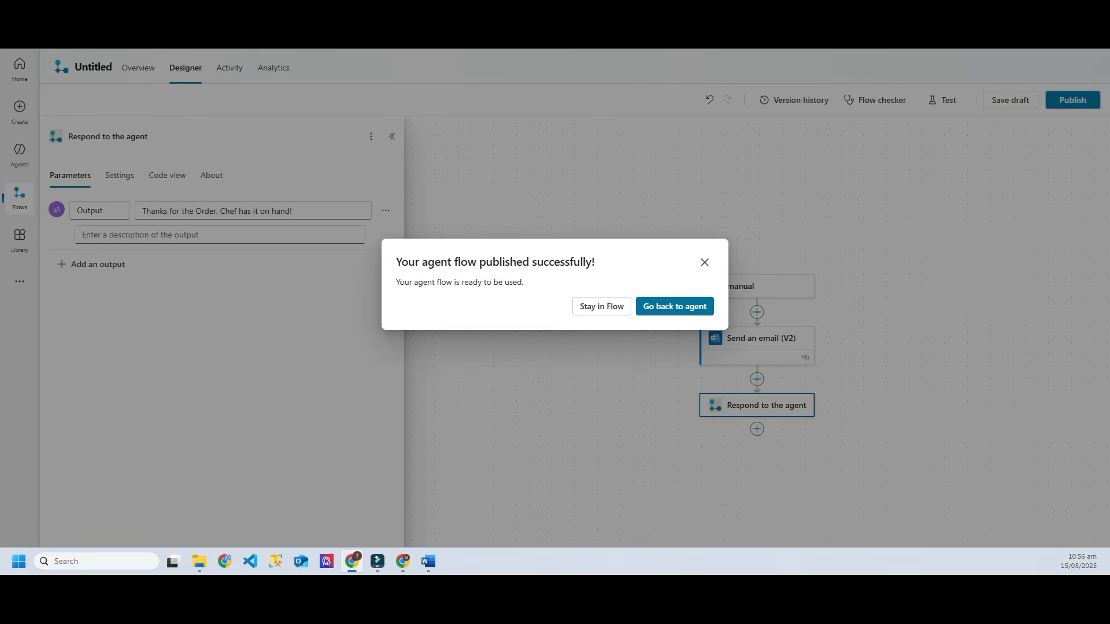
pyautogui.click(675, 306)
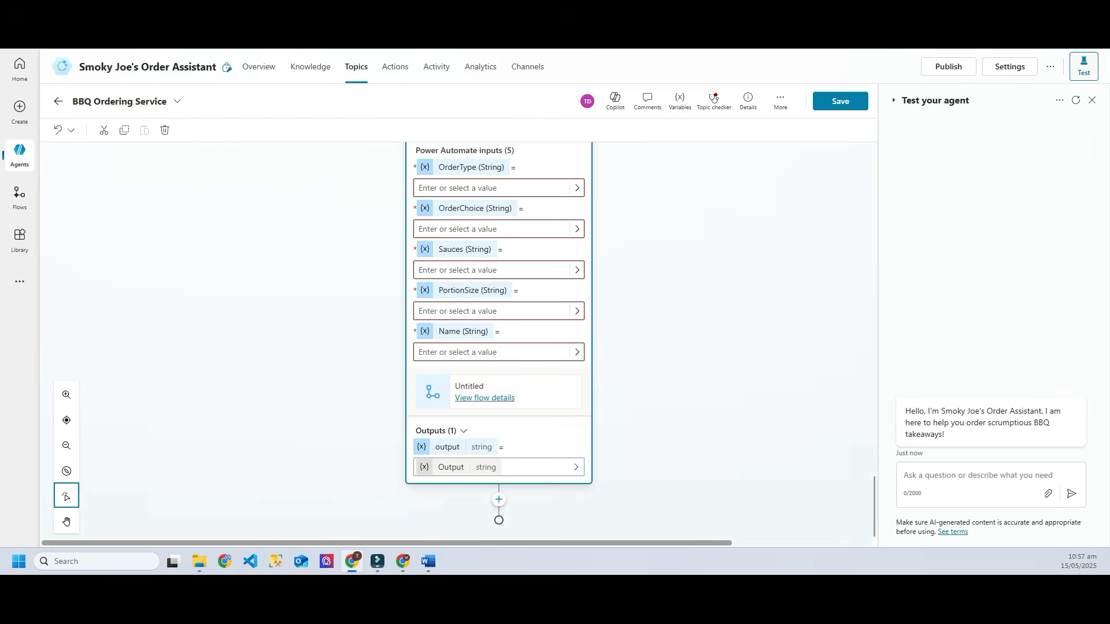
# Step: Map the OrderType input to vOrderType and OrderChoice to orderChoice
pyautogui.hotkey('alt', 'Tab')
pyautogui.click(577, 187)
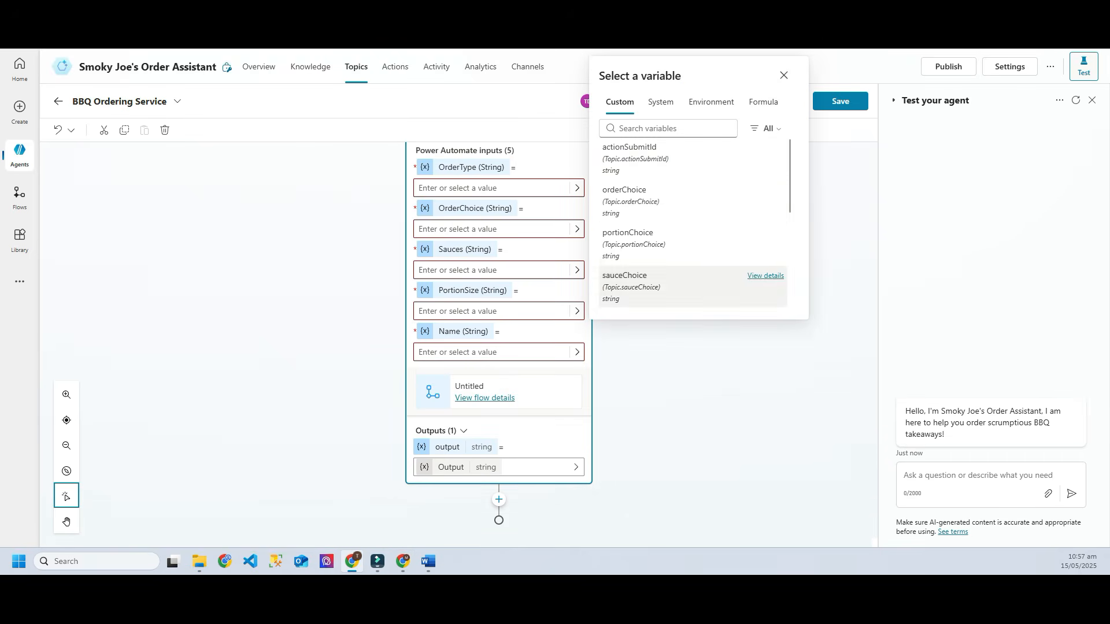
pyautogui.scroll(-2, 694, 231)
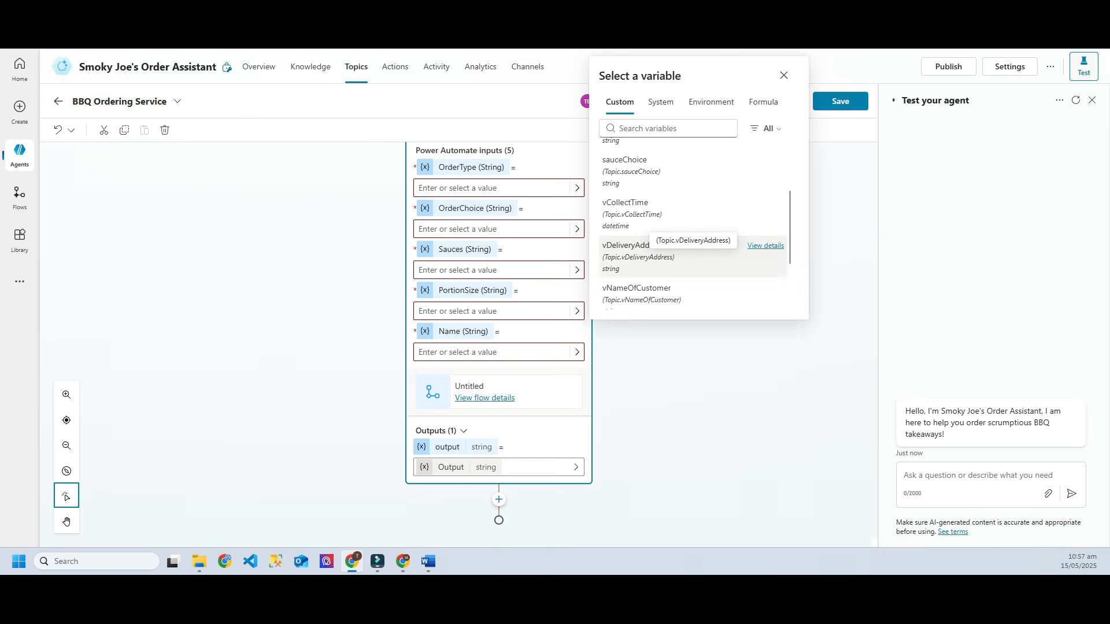
pyautogui.scroll(-1, 694, 231)
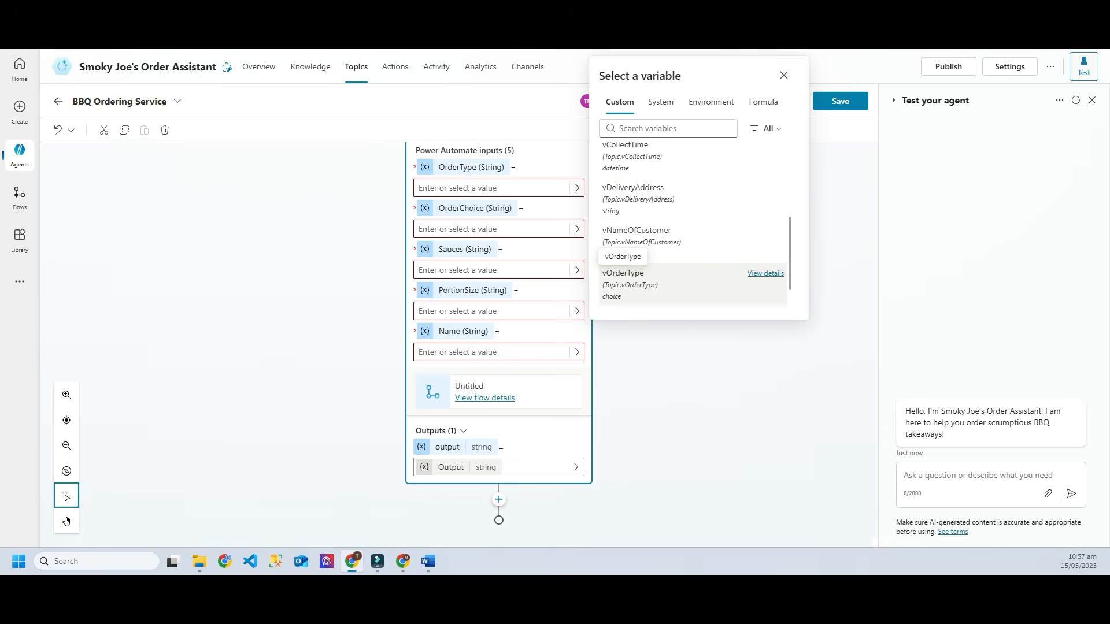
pyautogui.click(623, 278)
pyautogui.click(577, 265)
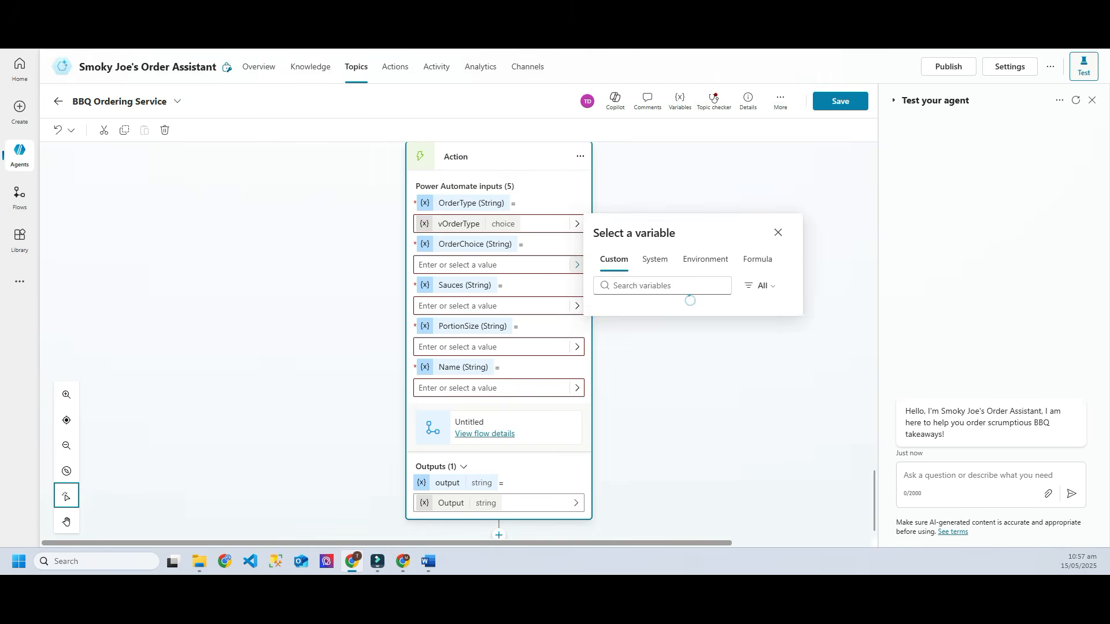
pyautogui.click(636, 269)
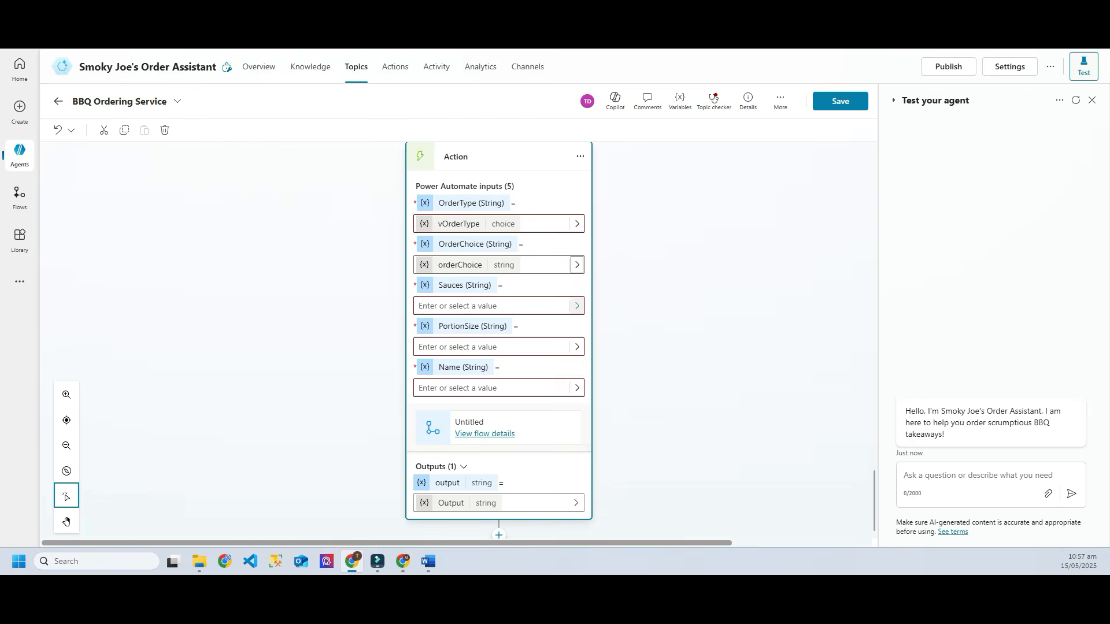
# Step: Map Sauces to sauceChoice, PortionSize to portionChoice and Name to vNameOfCustomer
pyautogui.click(577, 306)
pyautogui.click(636, 396)
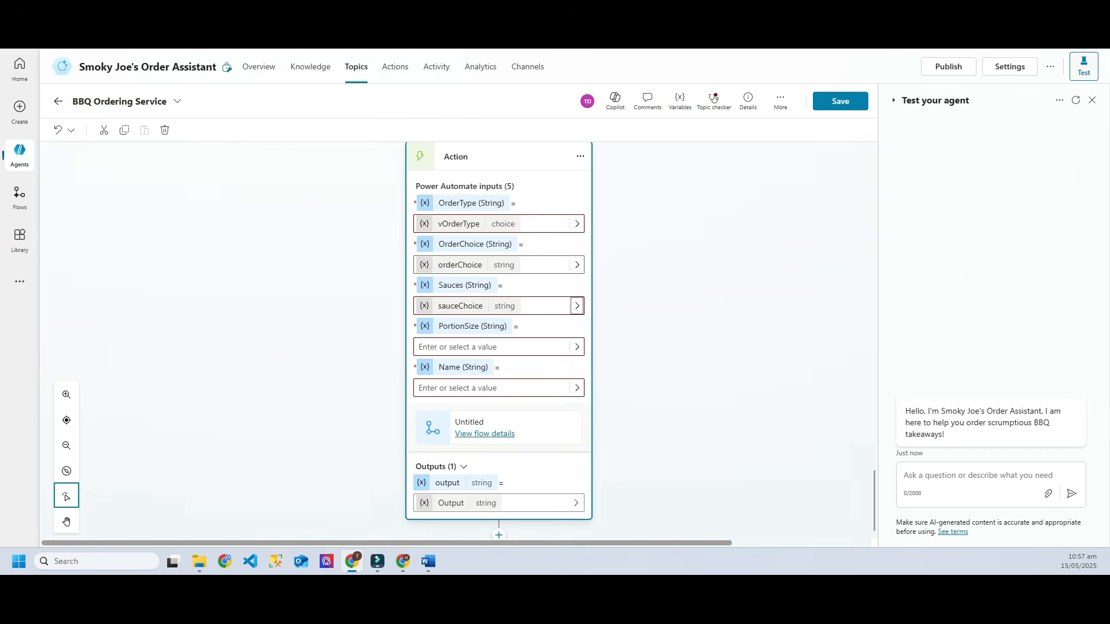
pyautogui.click(577, 347)
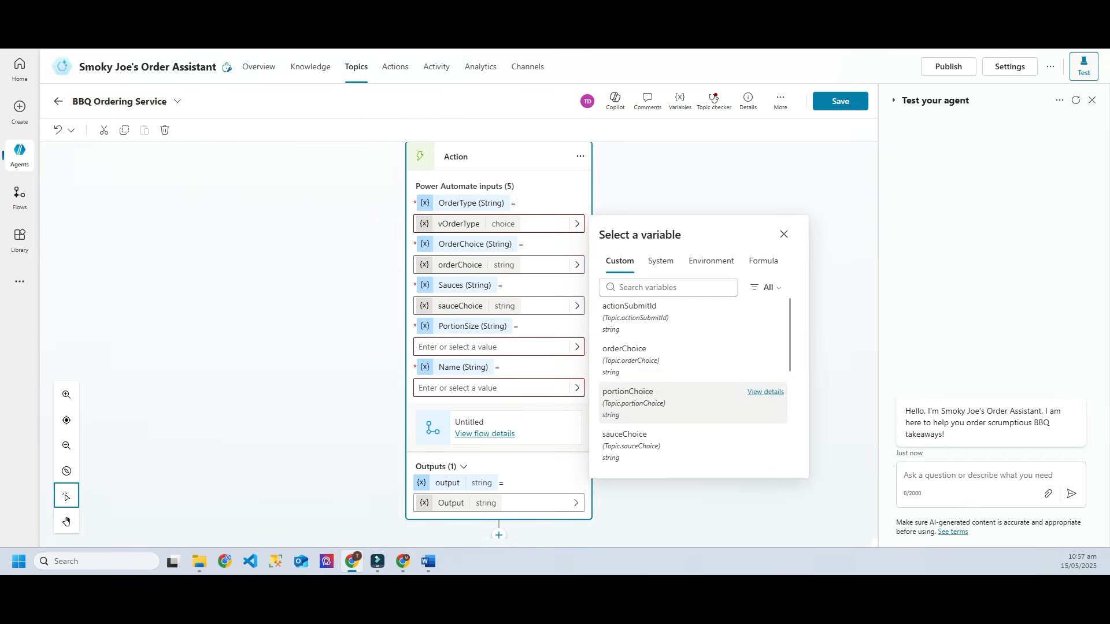
pyautogui.click(635, 396)
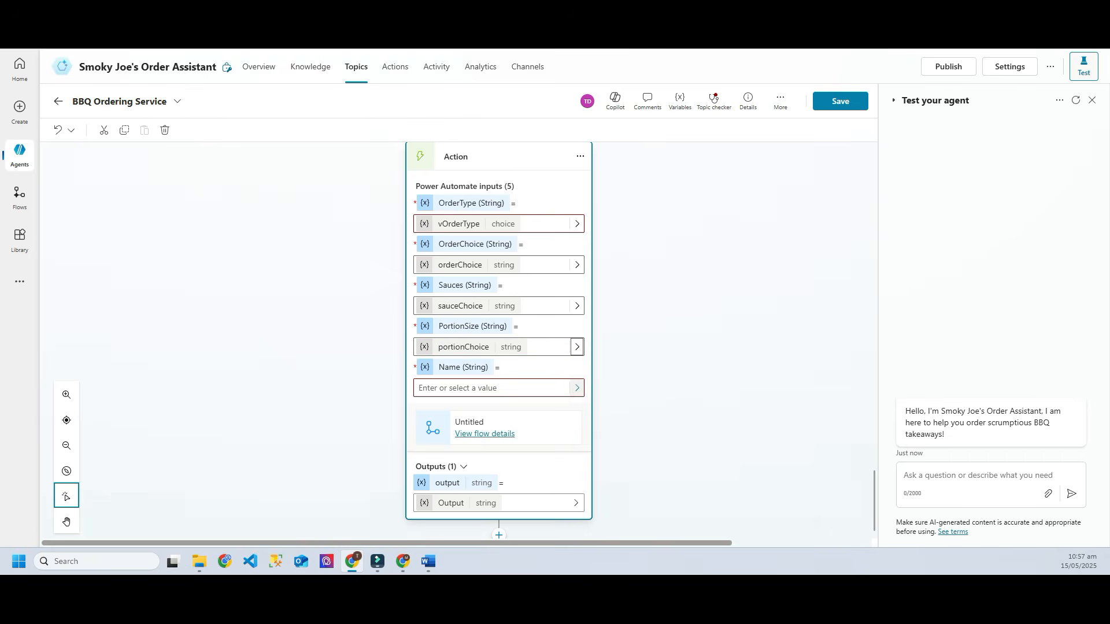
pyautogui.click(577, 388)
pyautogui.scroll(-5, 694, 487)
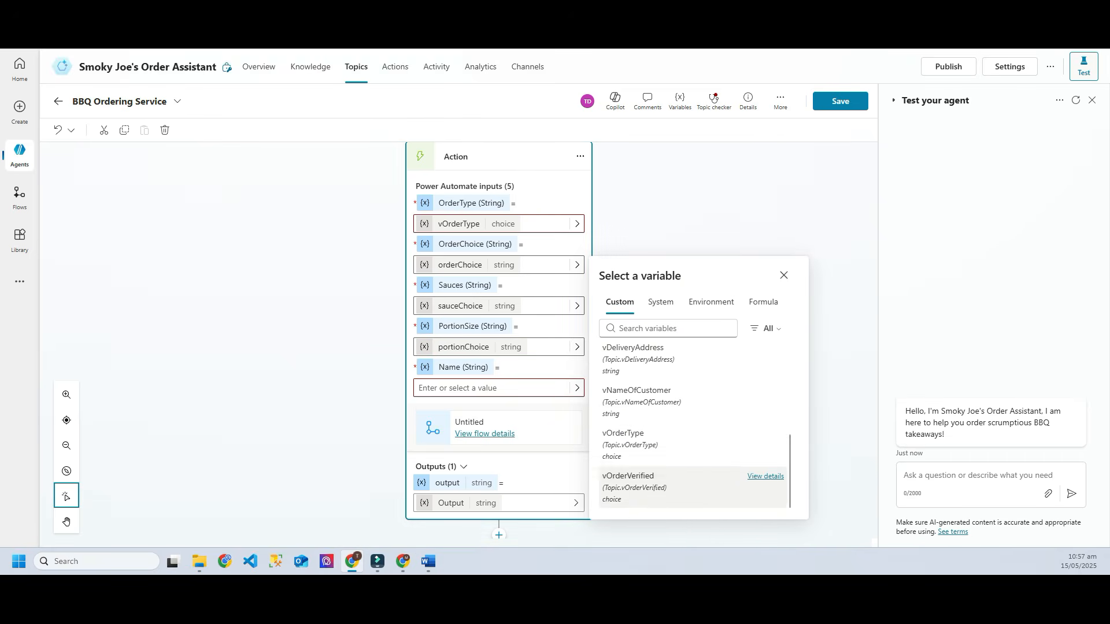
pyautogui.click(635, 399)
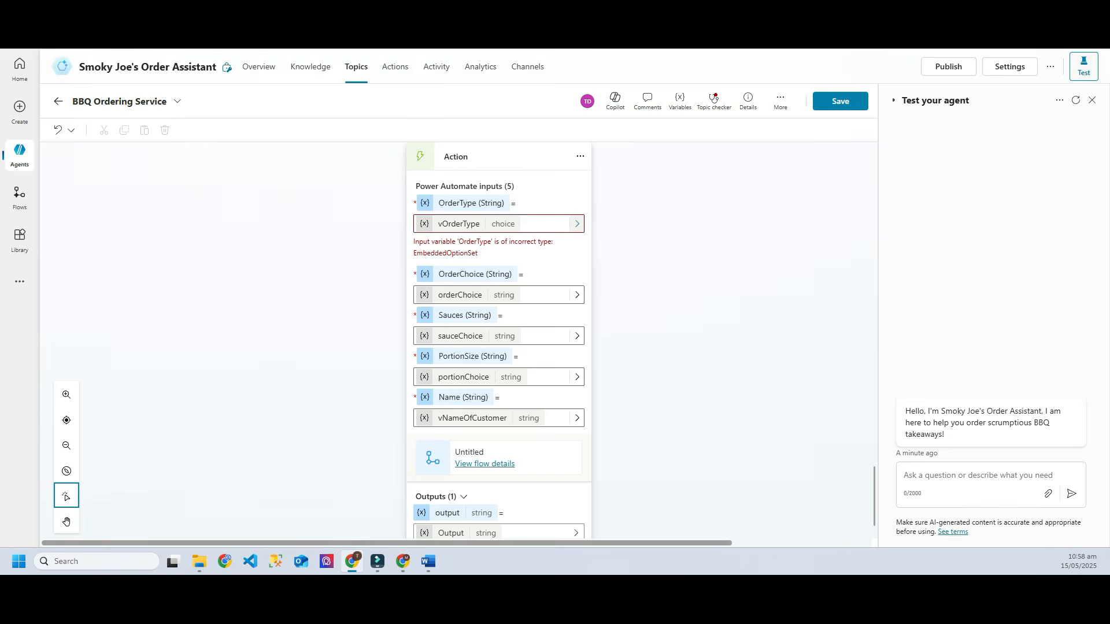
# Step: Replace the OrderType value with the formula Topic.vOrderType.Value
pyautogui.click(576, 223)
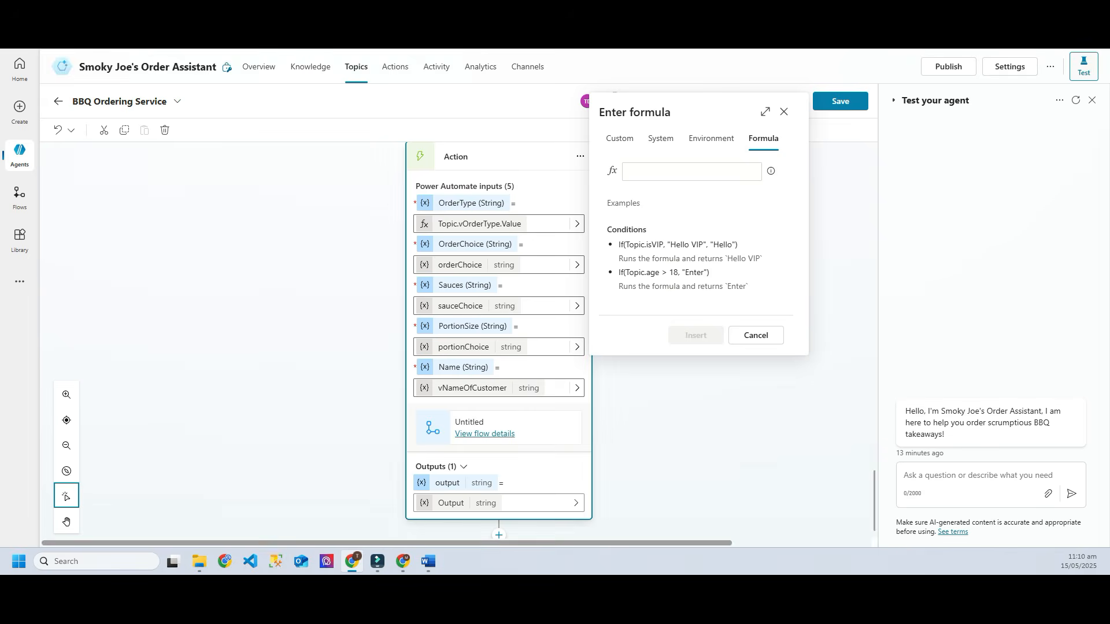
pyautogui.click(691, 171)
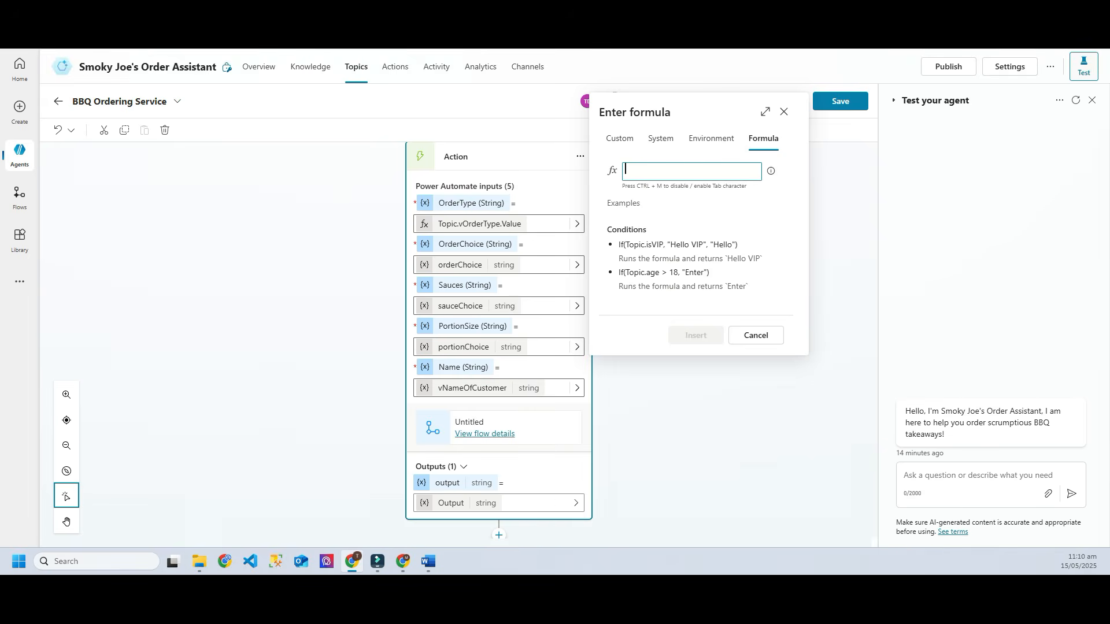
pyautogui.write('Topic.')
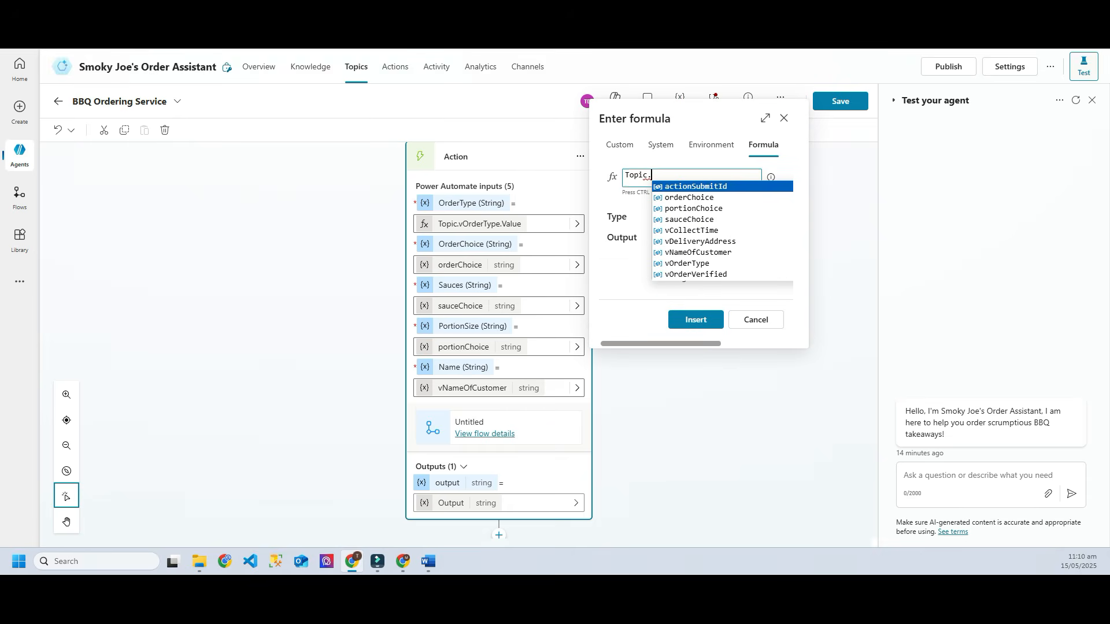
pyautogui.press('Down')
pyautogui.press('Down')
pyautogui.press('Down')
pyautogui.press('Down')
pyautogui.press('Down')
pyautogui.press('Down')
pyautogui.press('Down')
pyautogui.press('Return')
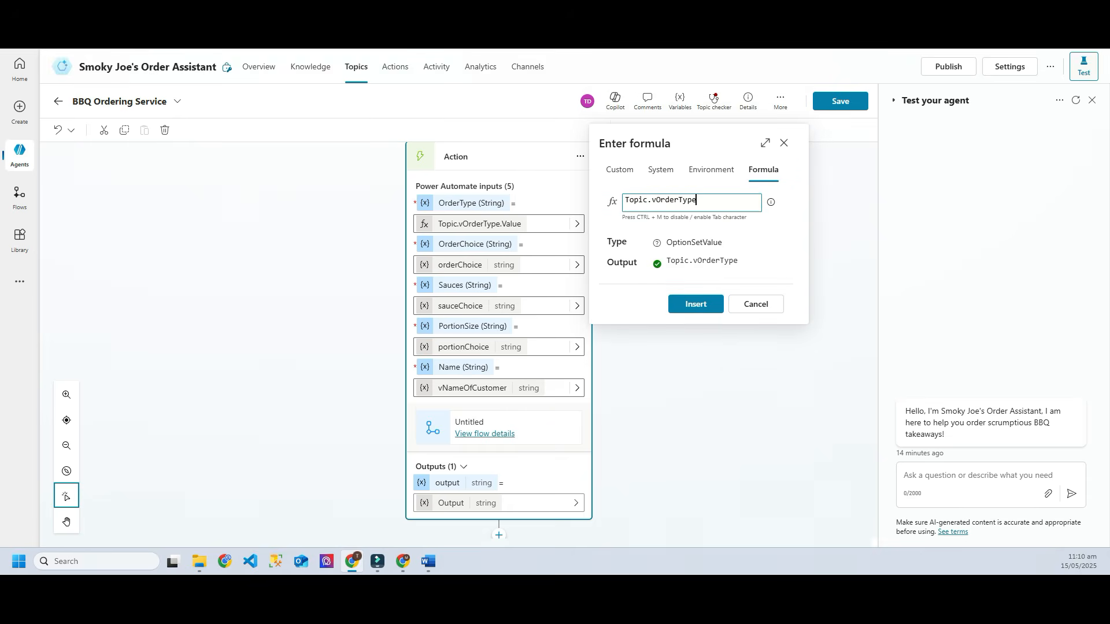
pyautogui.write('.Valu')
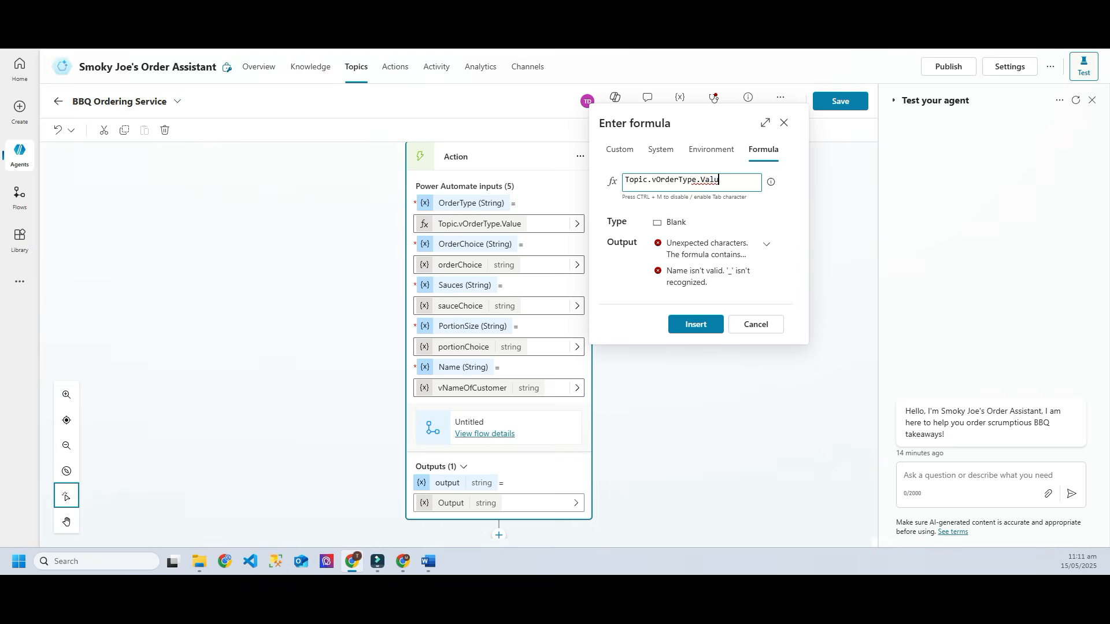
pyautogui.write('e')
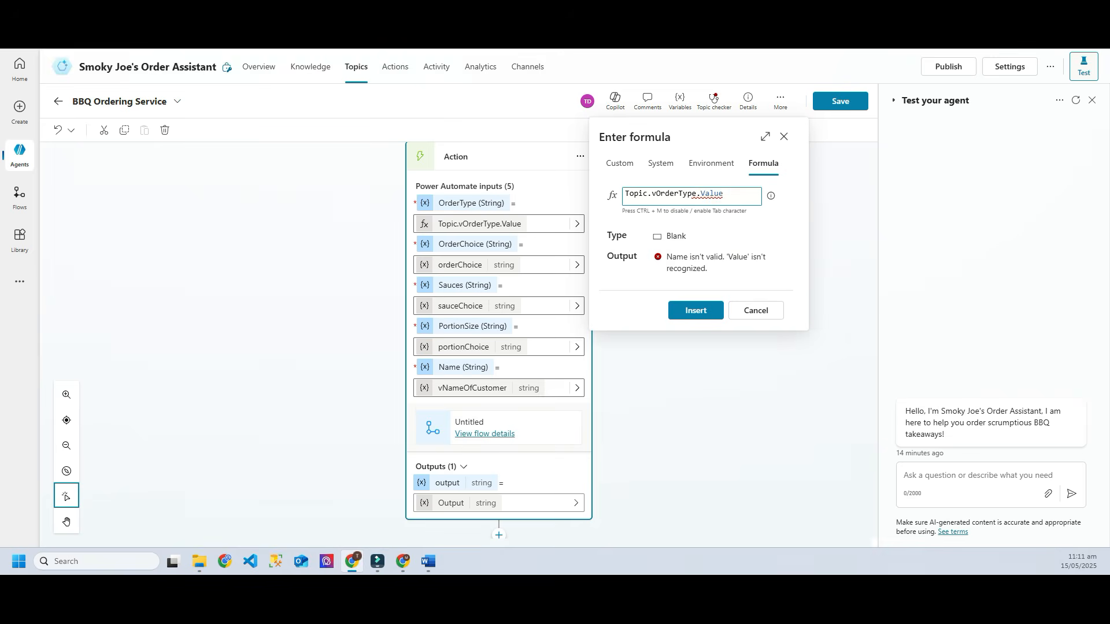
pyautogui.click(695, 311)
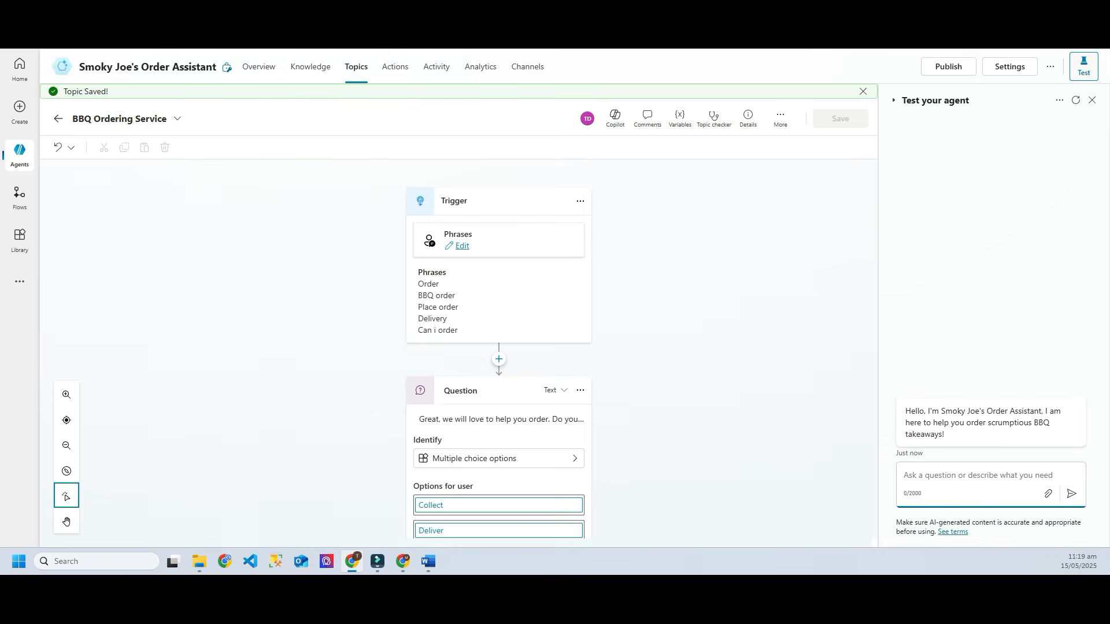
# Step: Start a test order for delivery to '123 Street'
pyautogui.write('order')
pyautogui.press('Return')
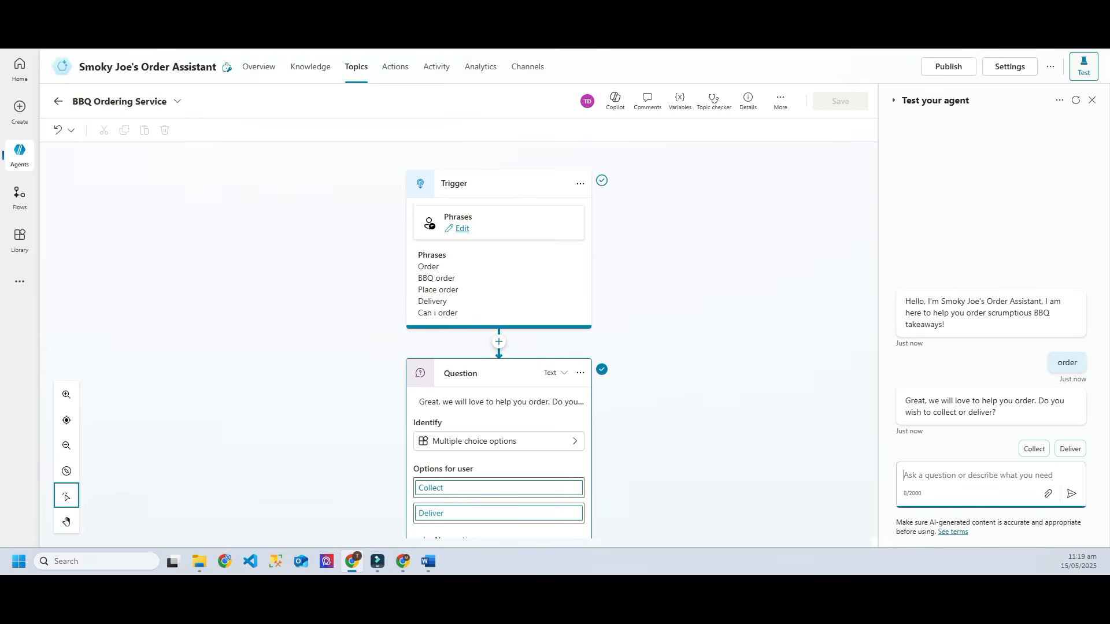
pyautogui.click(1070, 449)
pyautogui.write('12')
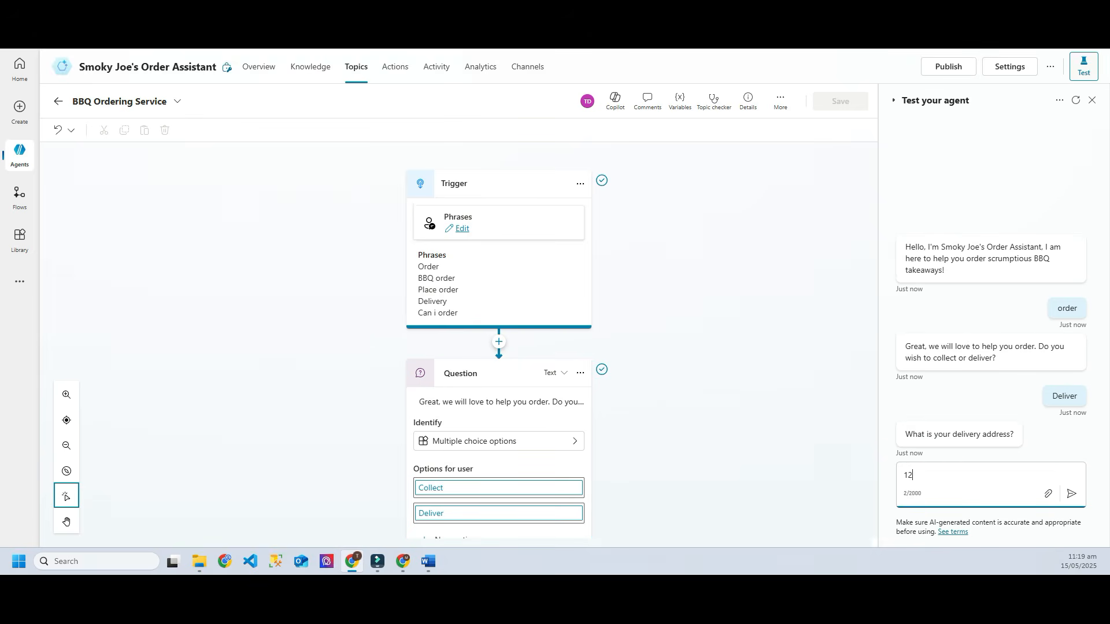
pyautogui.write('3 Street')
pyautogui.press('Return')
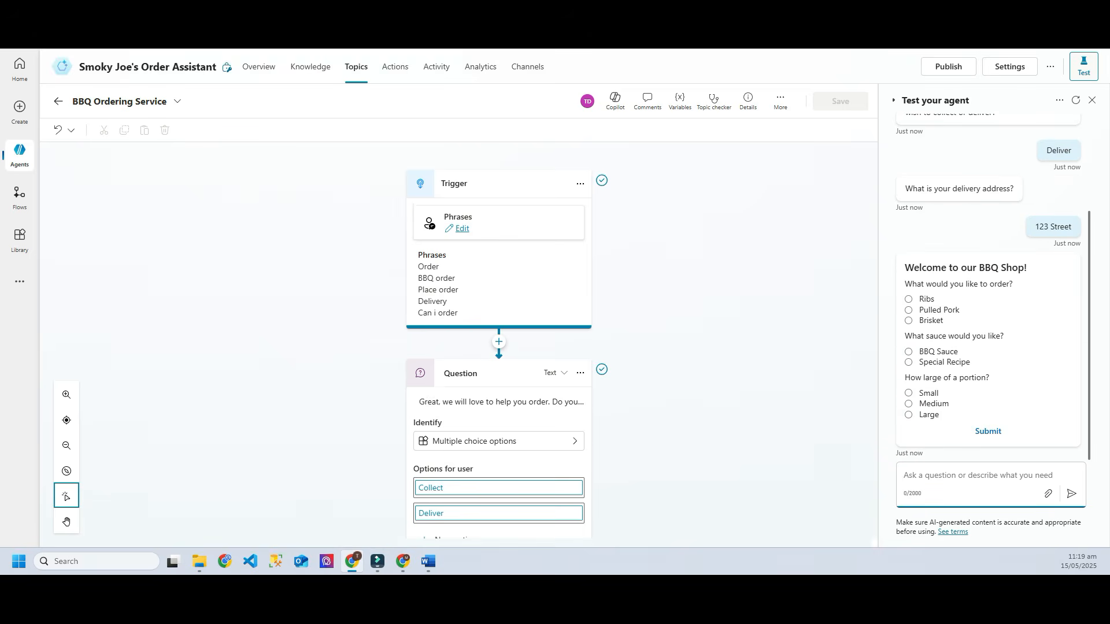
# Step: Order small Ribs with BBQ Sauce, confirm the summary and send the customer's name
pyautogui.click(909, 299)
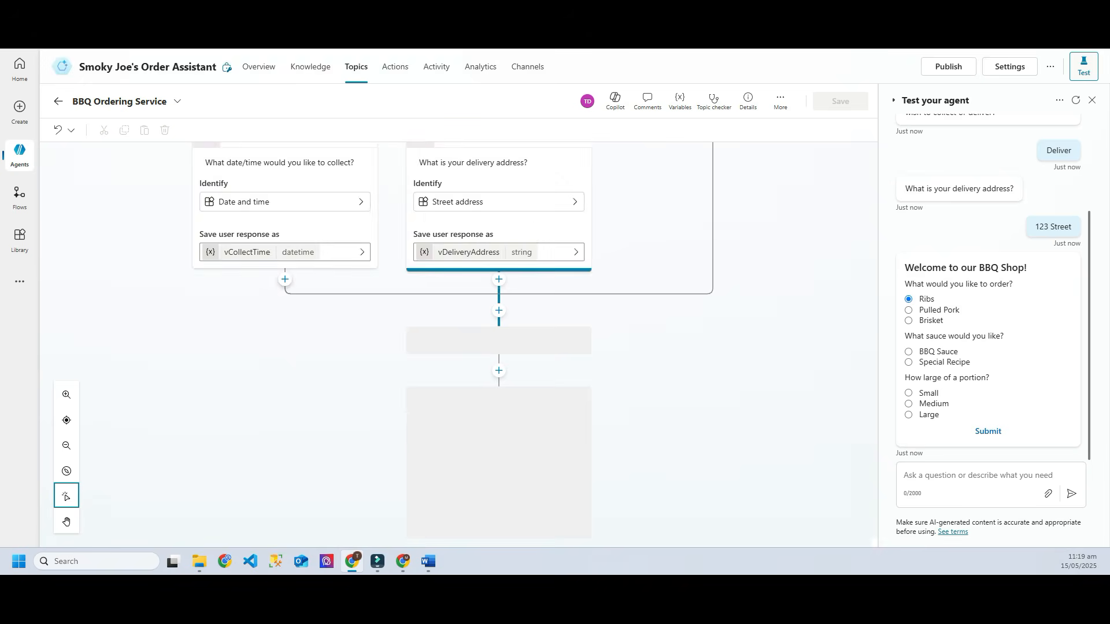
pyautogui.click(909, 352)
pyautogui.click(908, 393)
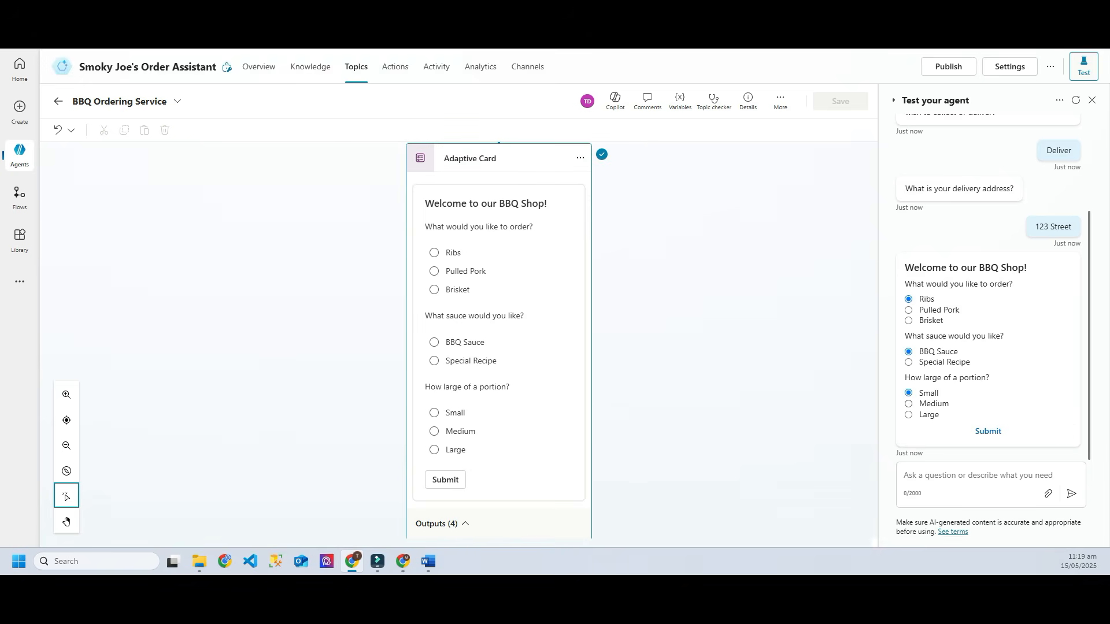
pyautogui.click(988, 431)
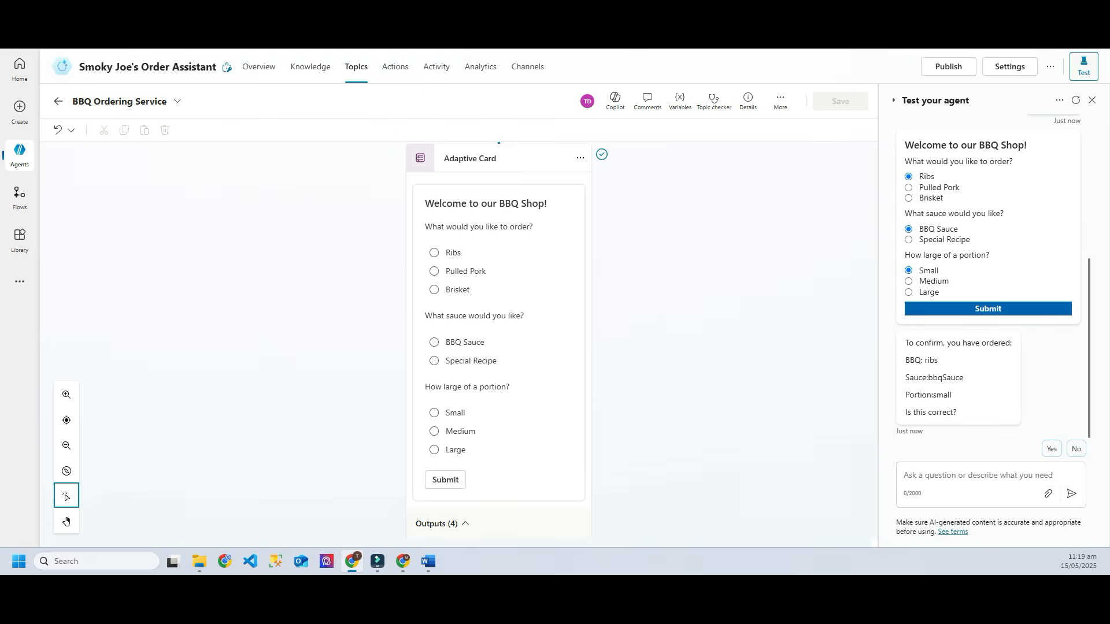
pyautogui.click(1052, 449)
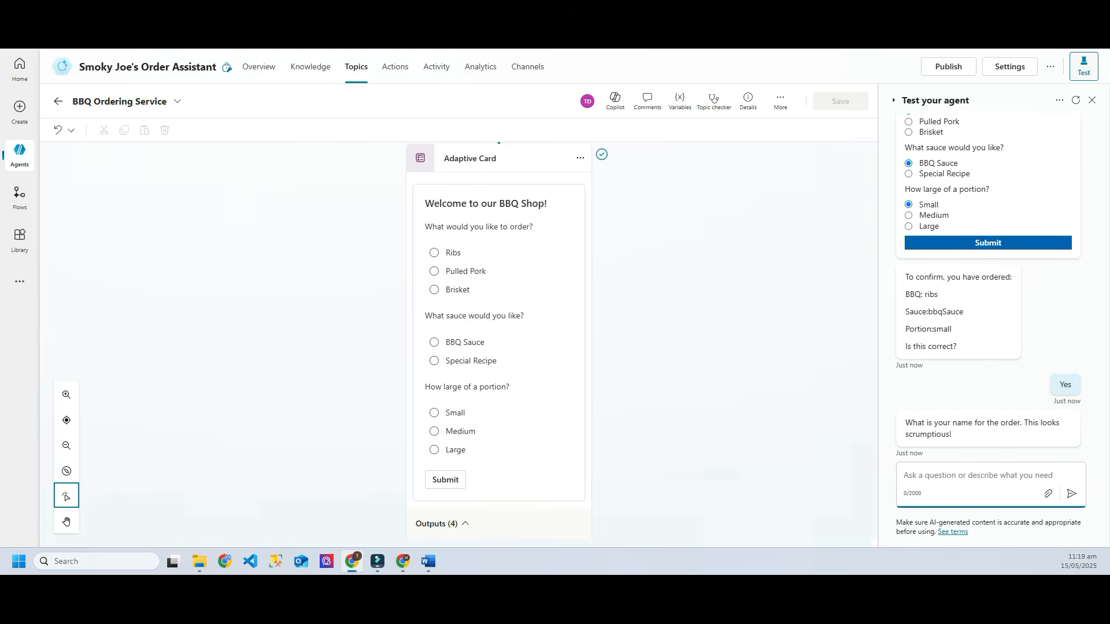
pyautogui.write('Ty')
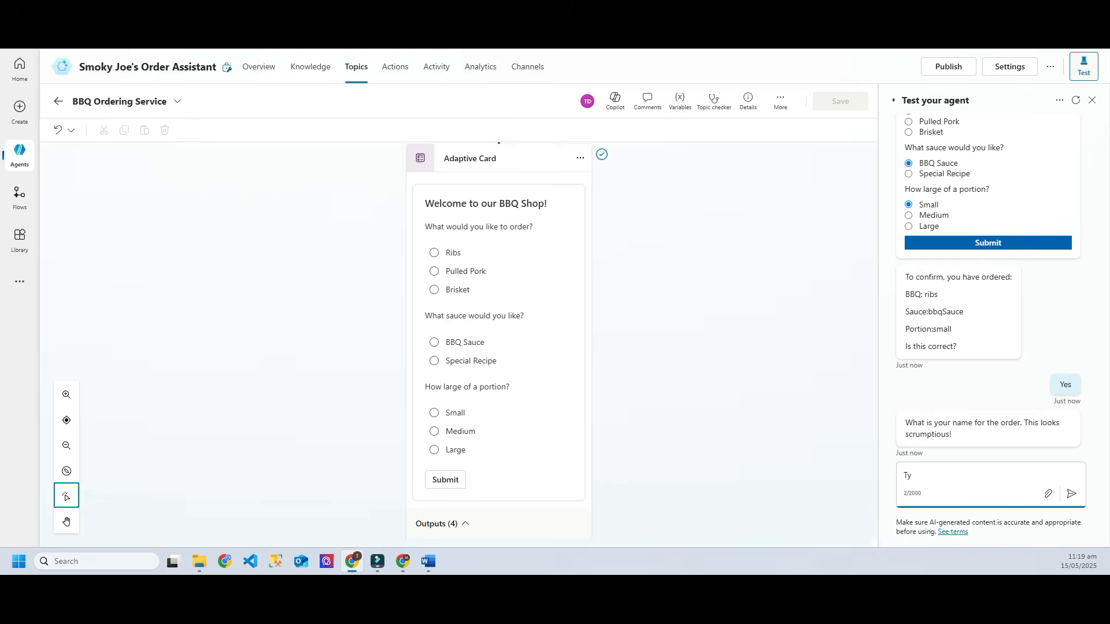
pyautogui.press('Return')
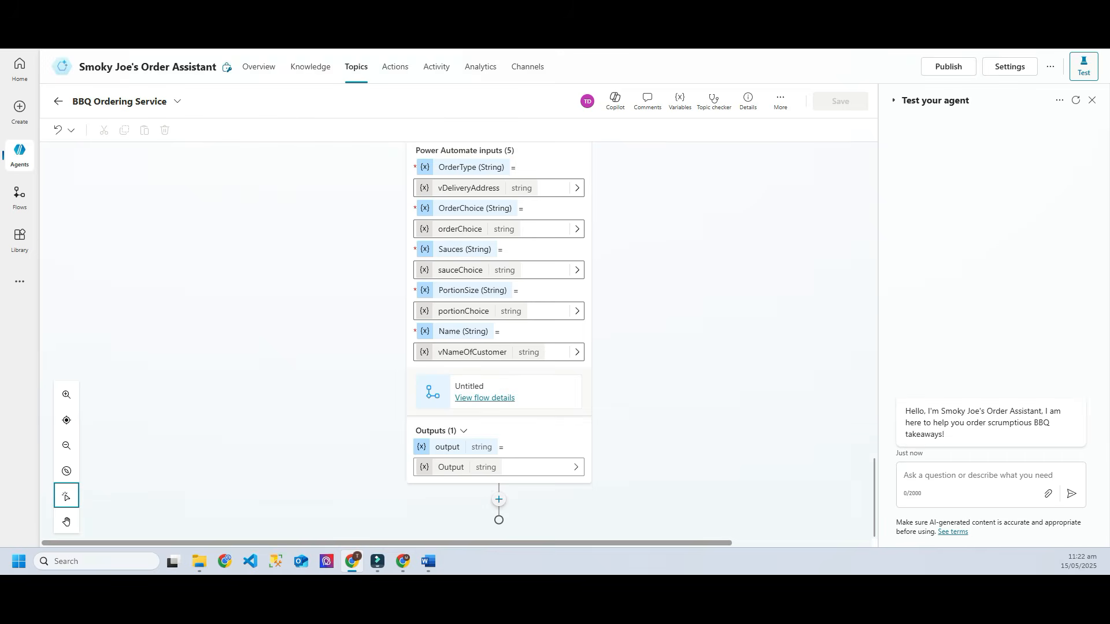
# Step: After the flow, add a message 'Thank you for the Order' with vNameOfCustomer and 'On its way!', then save the topic
pyautogui.click(498, 499)
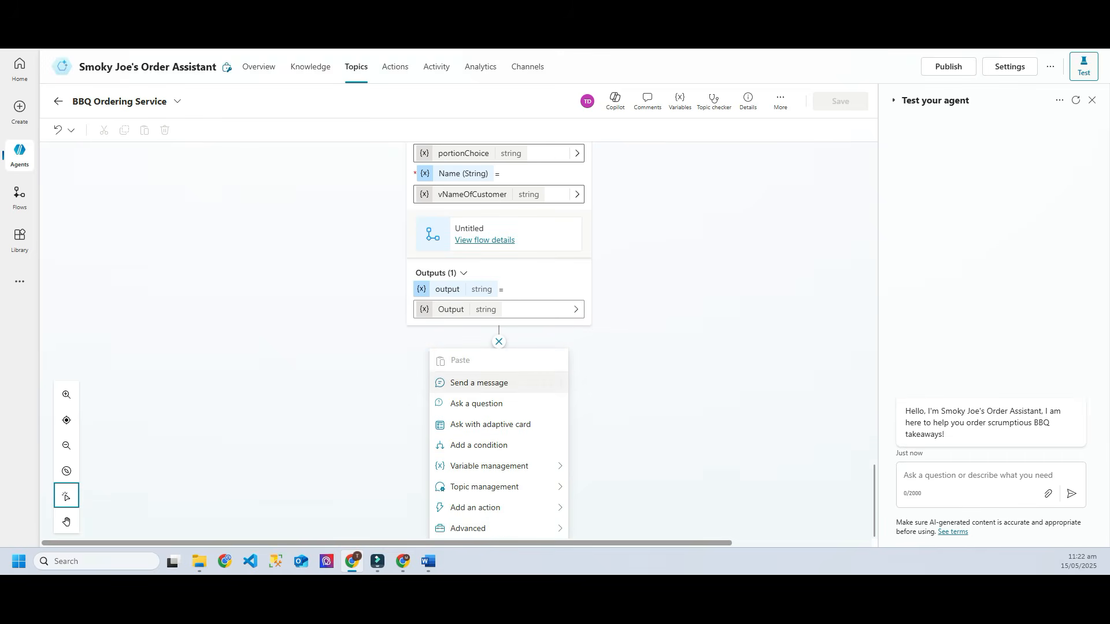
pyautogui.click(479, 382)
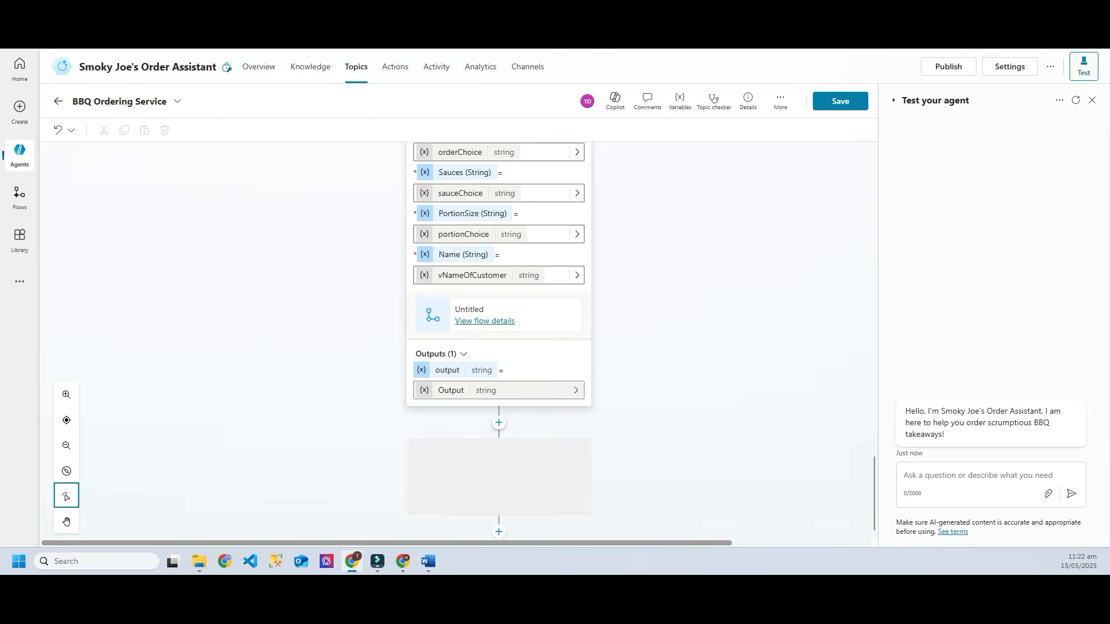
pyautogui.write('Tha')
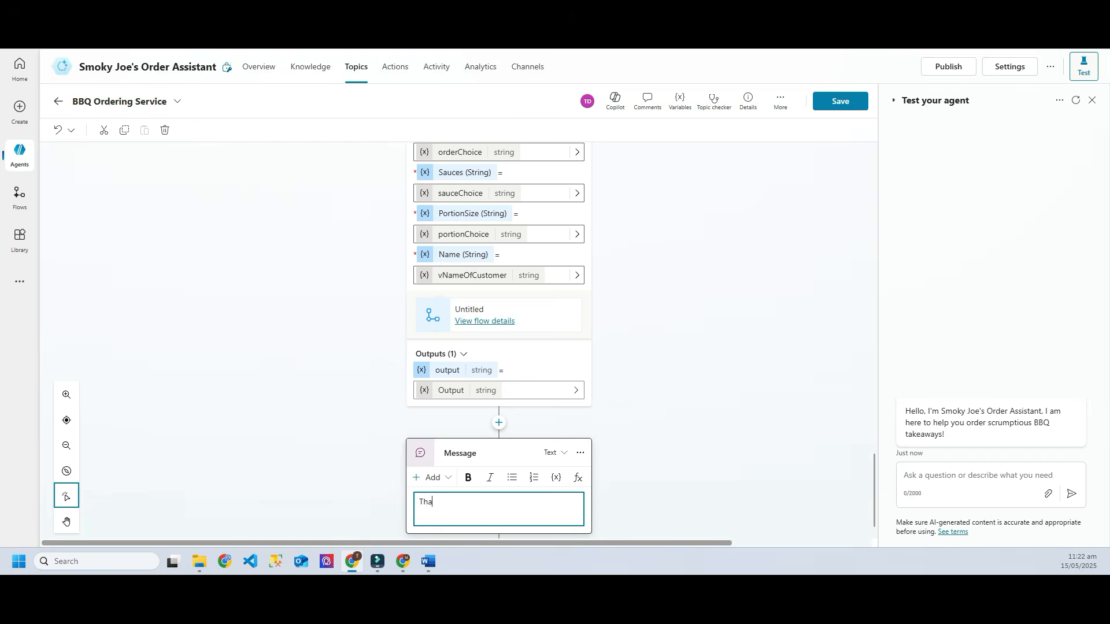
pyautogui.write('nk you for the Order!')
pyautogui.click(556, 478)
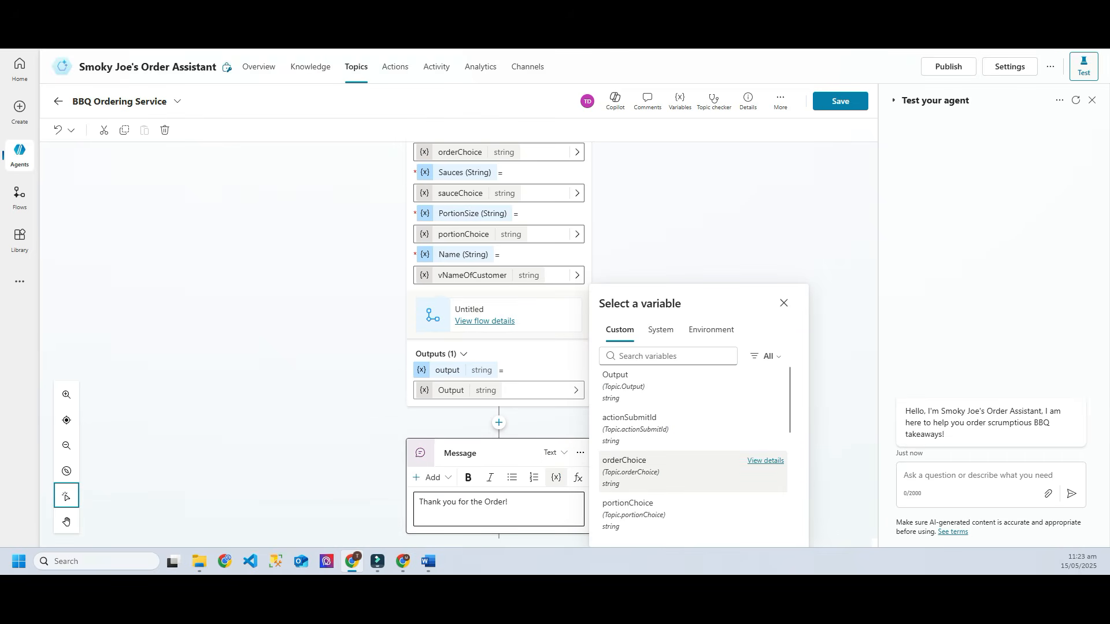
pyautogui.scroll(-5, 694, 468)
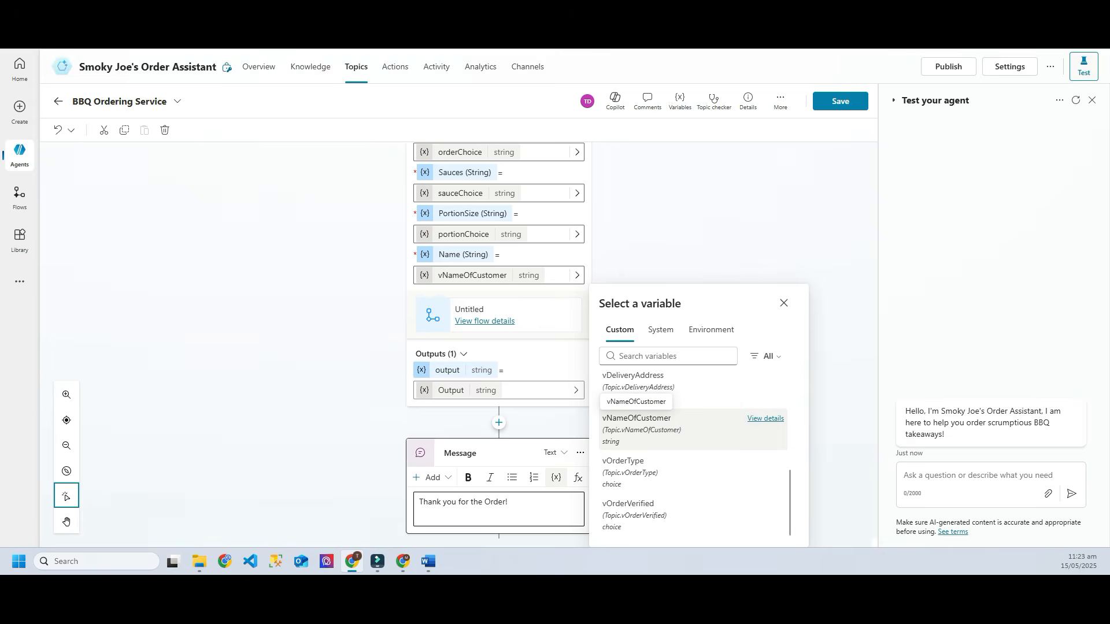
pyautogui.click(635, 422)
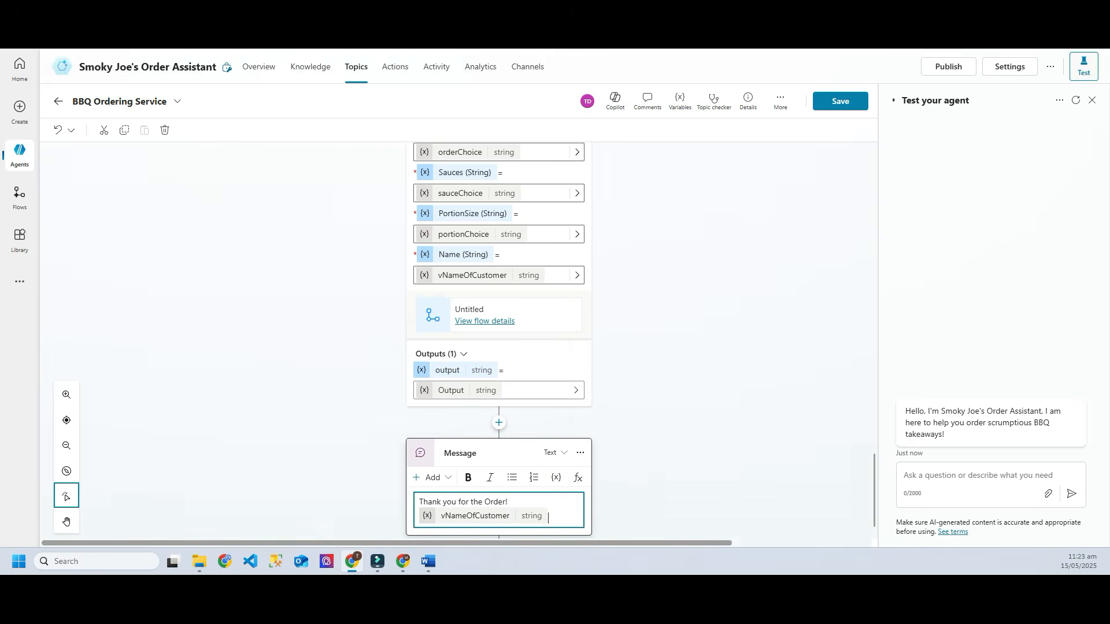
pyautogui.write('On its way!')
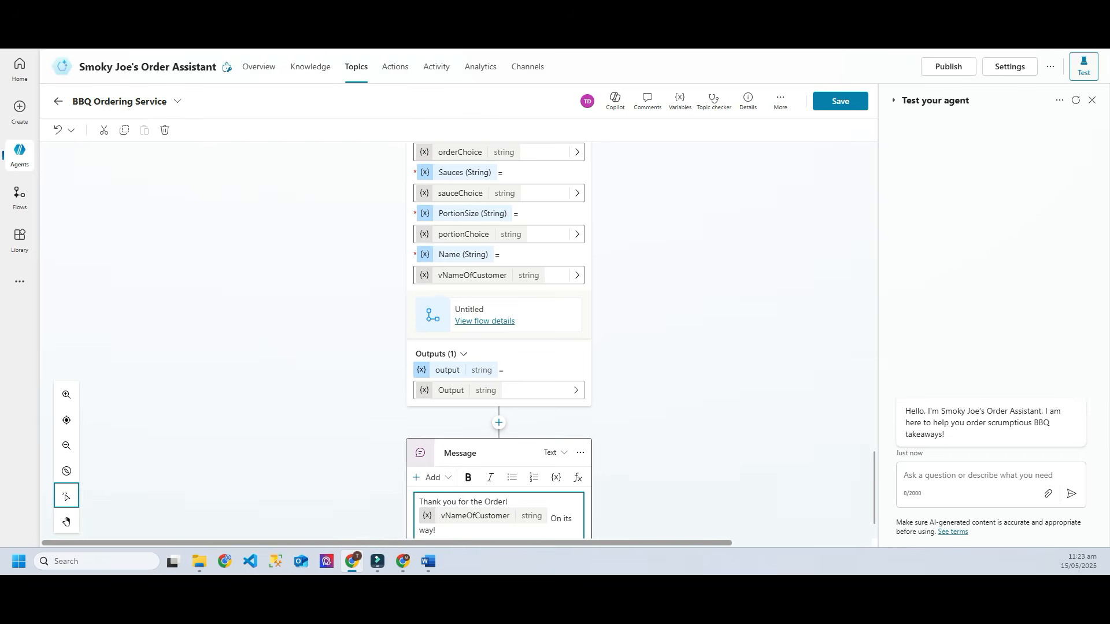
pyautogui.press('Escape')
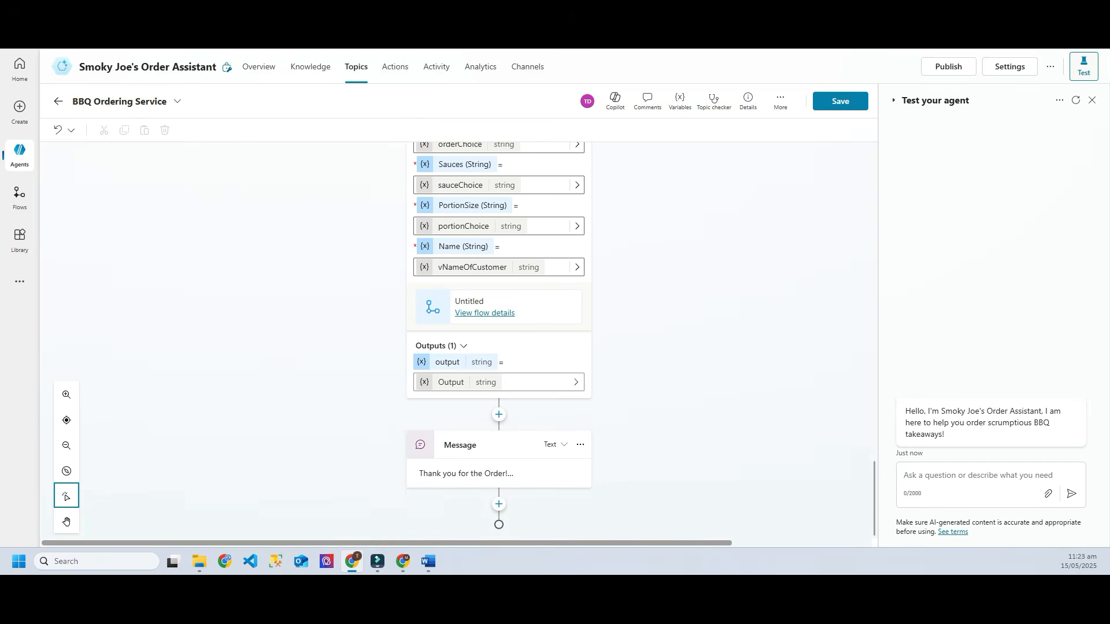
pyautogui.click(840, 101)
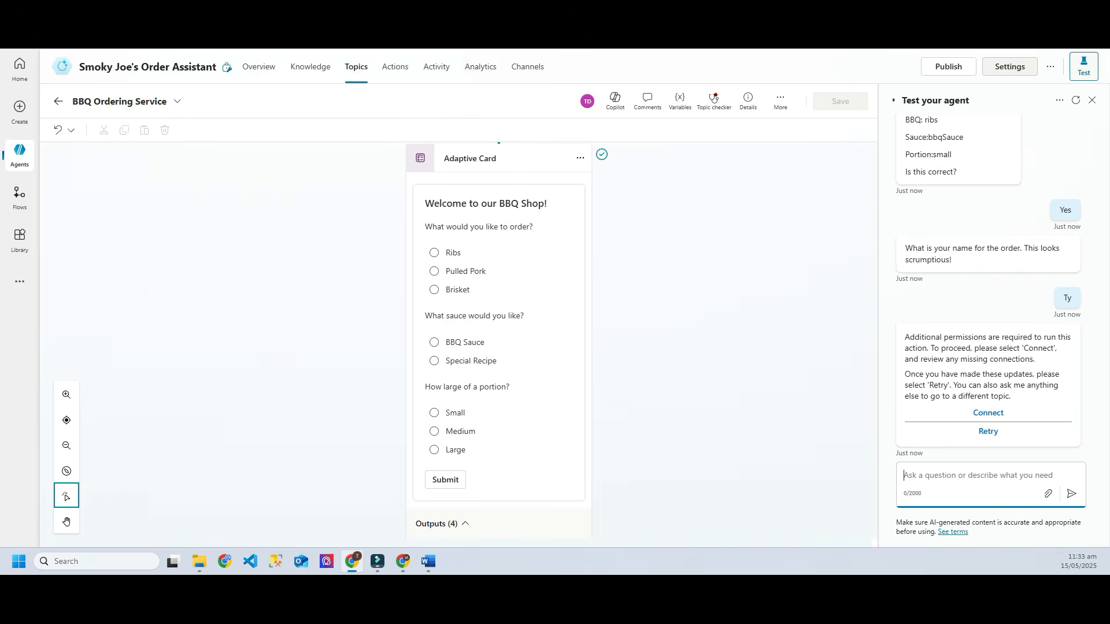
# Step: Set the agent's Security authentication to No authentication, save and confirm, then reopen Smoky Joe's Order Assistant's overview
pyautogui.click(1009, 66)
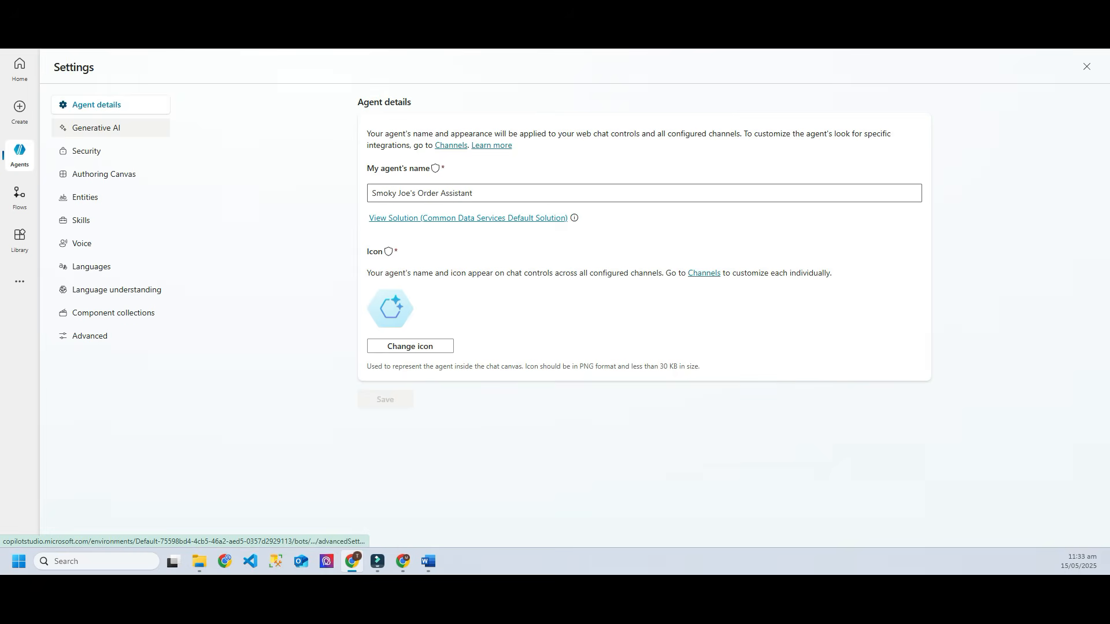
pyautogui.click(87, 151)
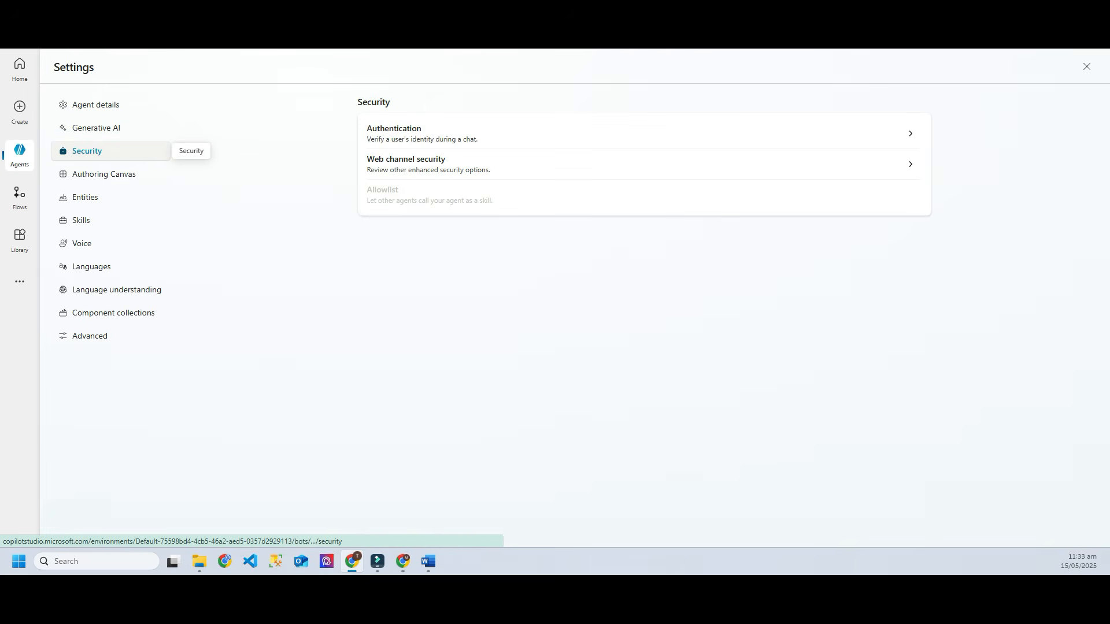
pyautogui.click(394, 130)
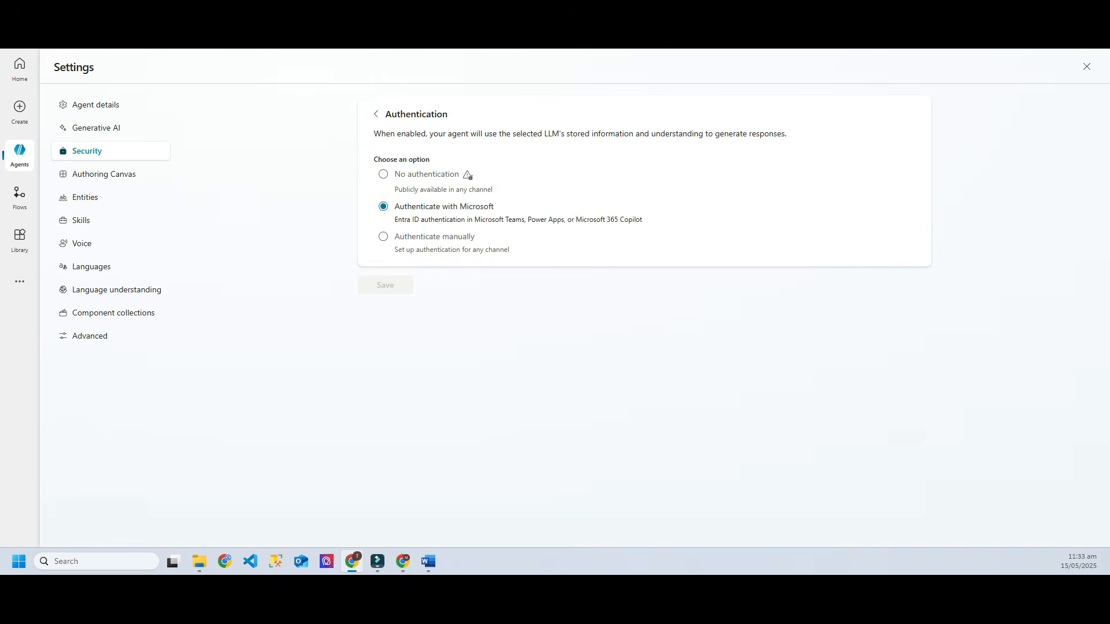
pyautogui.click(383, 174)
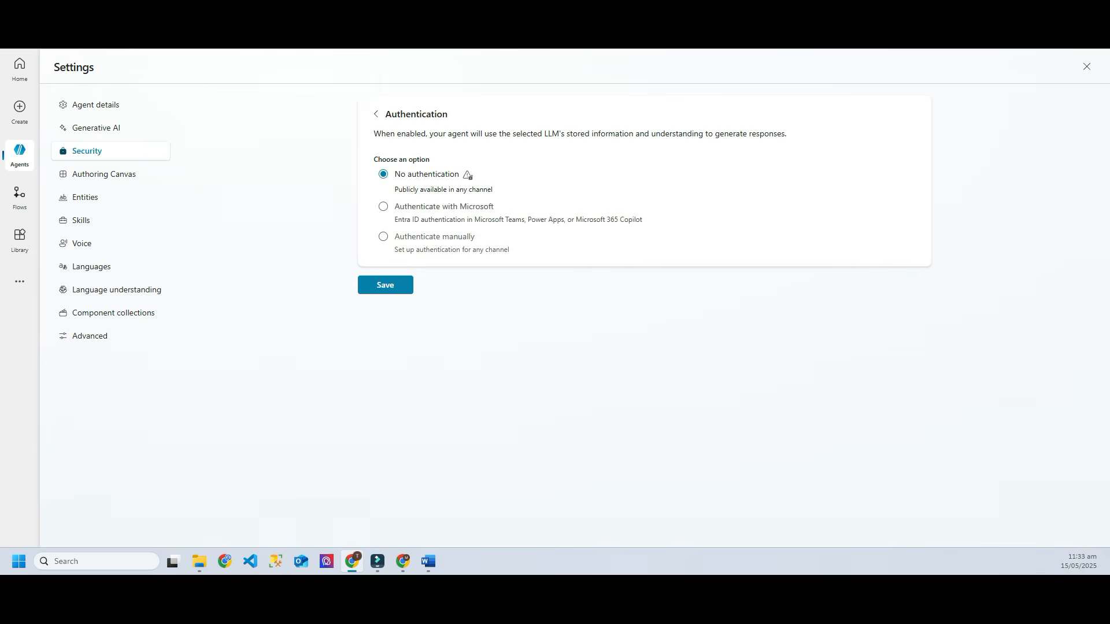
pyautogui.click(385, 285)
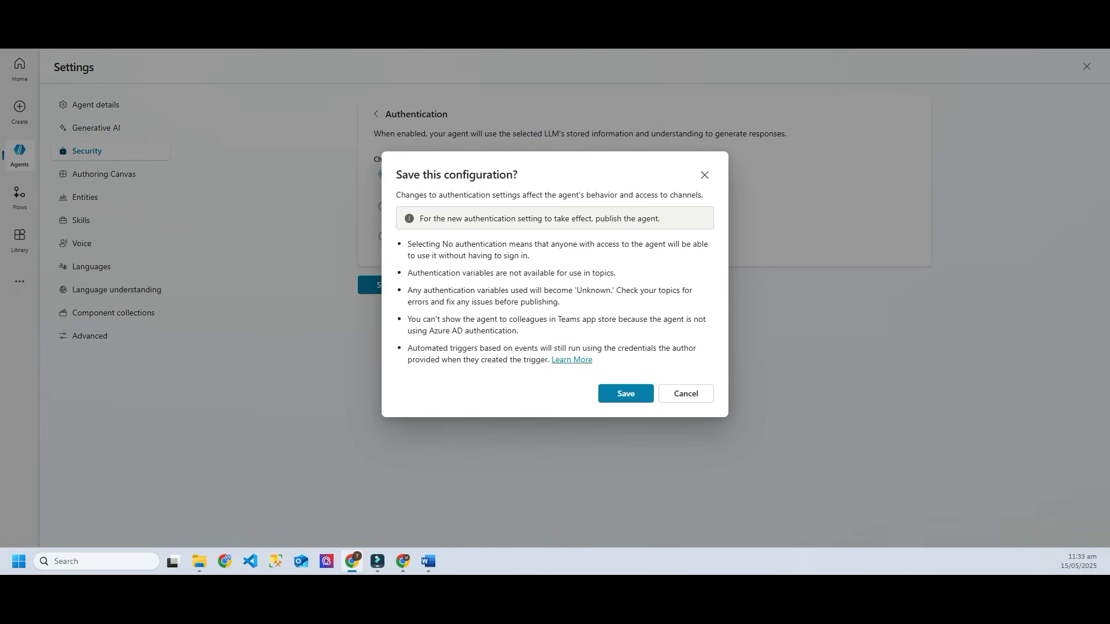
pyautogui.press('Return')
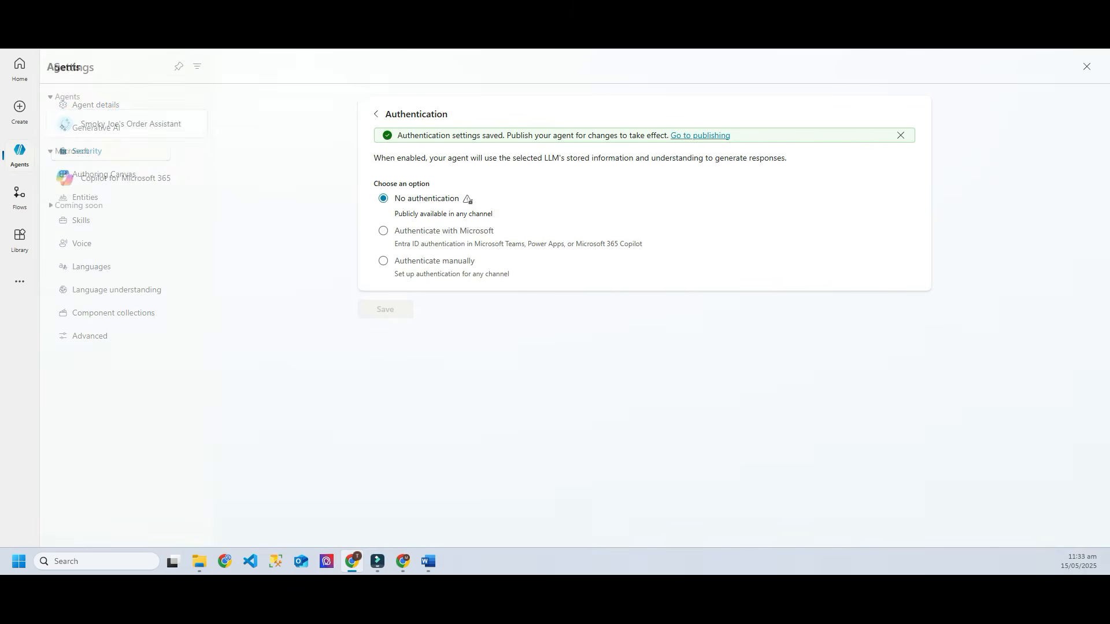
pyautogui.click(19, 153)
pyautogui.click(144, 175)
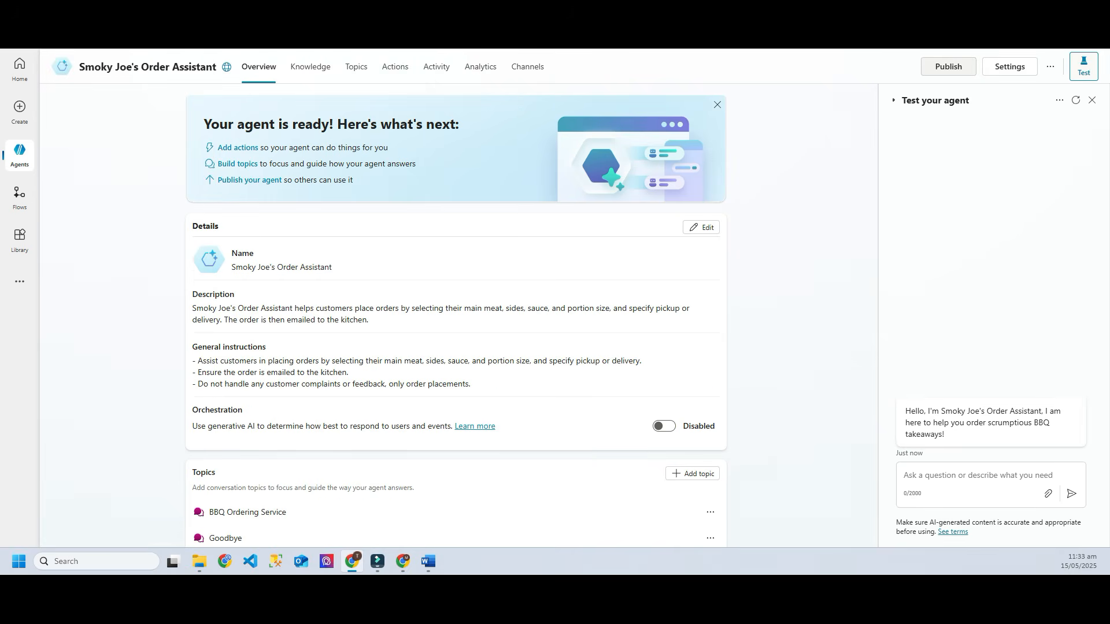
# Step: Start publishing the agent and expand the flagged risk that end users need no authentication
pyautogui.click(948, 66)
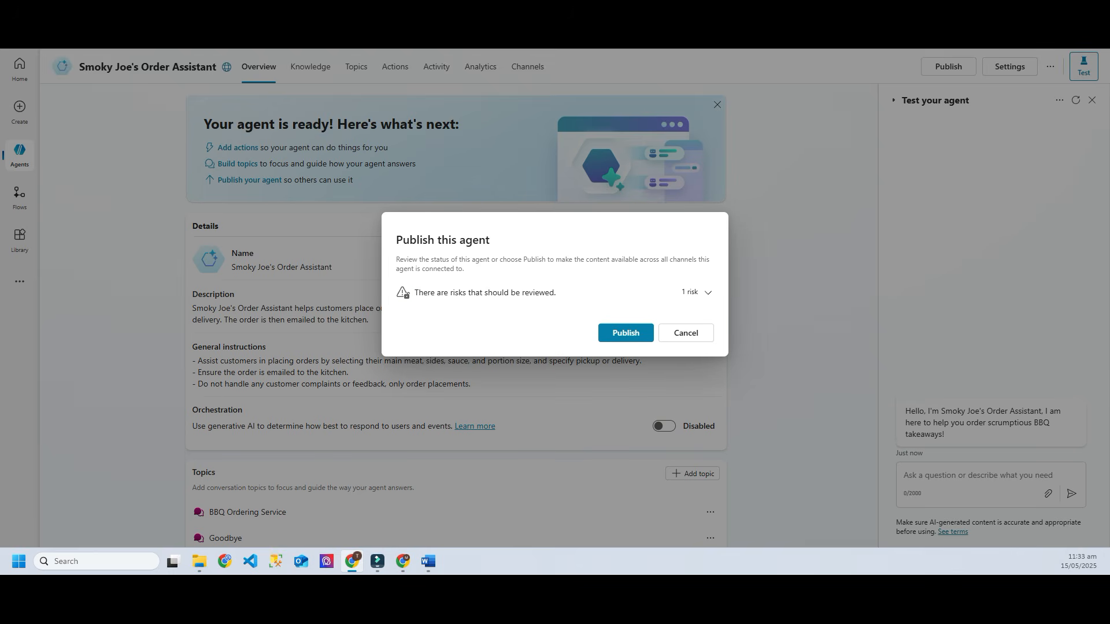
pyautogui.click(708, 292)
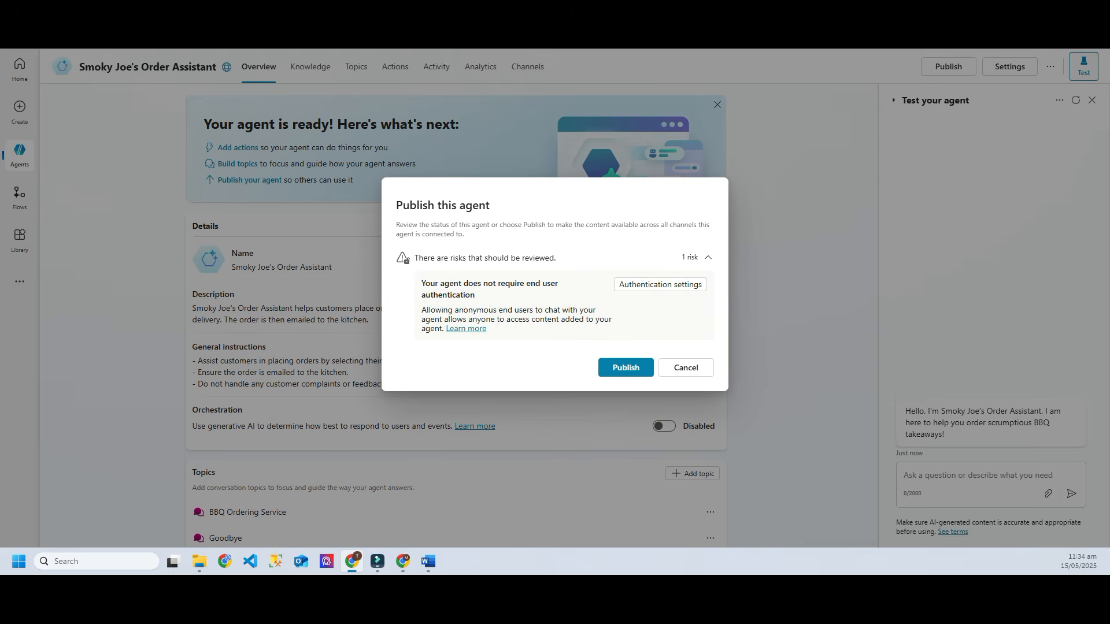